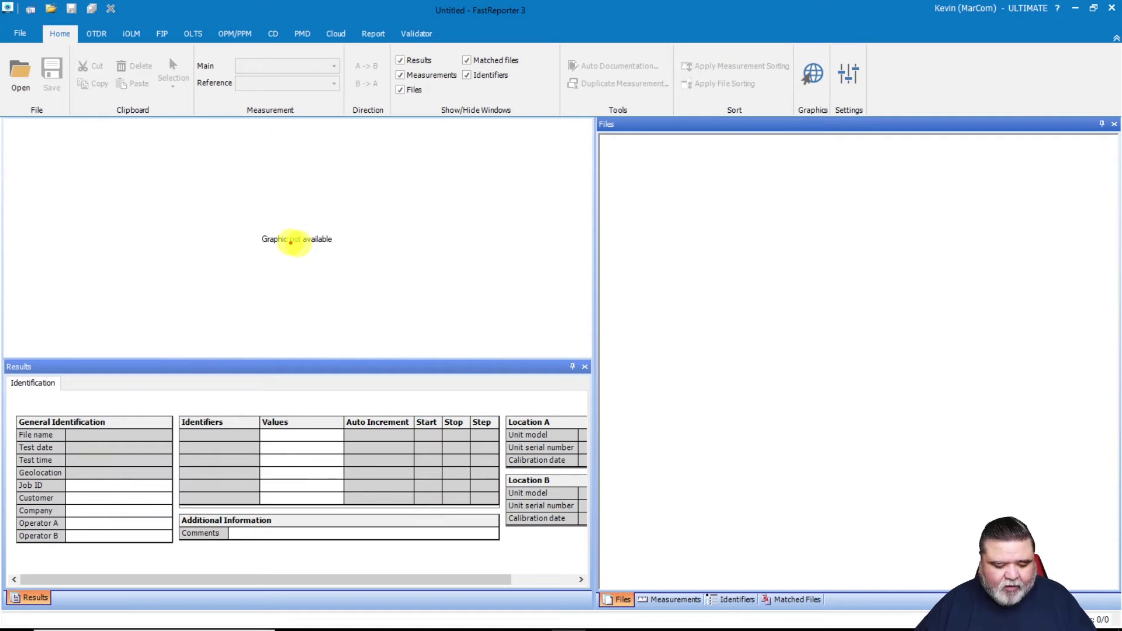
Point out the graph area and files list, then open Project Settings.
mouse_move(7, 116)
left_mouse_down()
mouse_move(25, 152)
mouse_move(507, 340)
mouse_move(593, 357)
left_mouse_up()
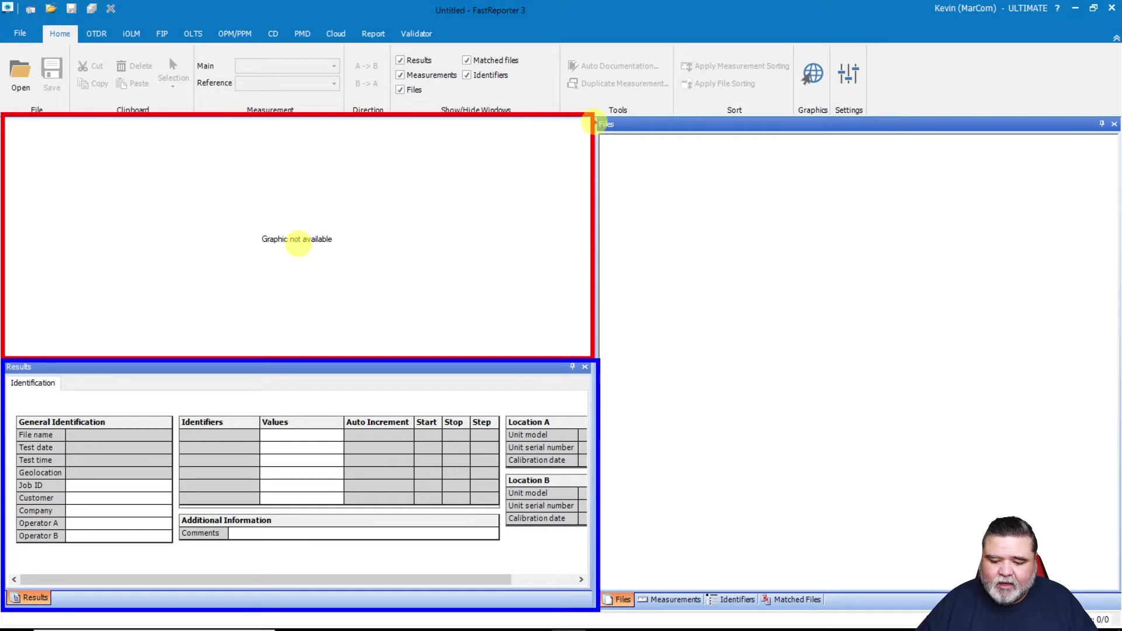
mouse_move(592, 118)
left_mouse_down()
mouse_move(684, 483)
mouse_move(1026, 608)
mouse_move(1119, 610)
left_mouse_up()
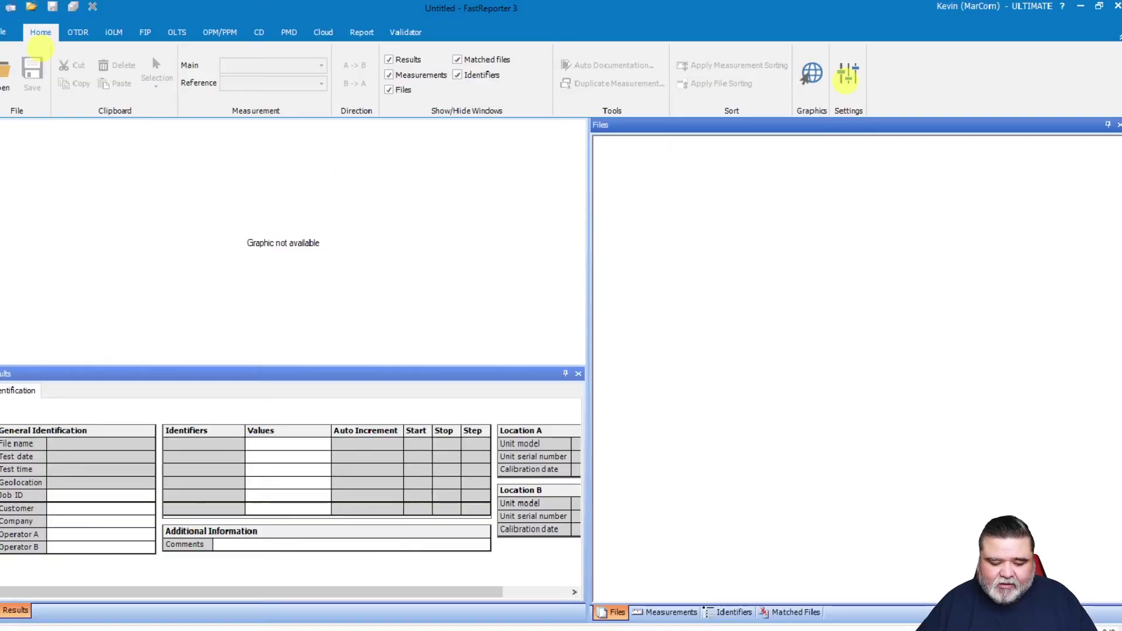
left_click(847, 75)
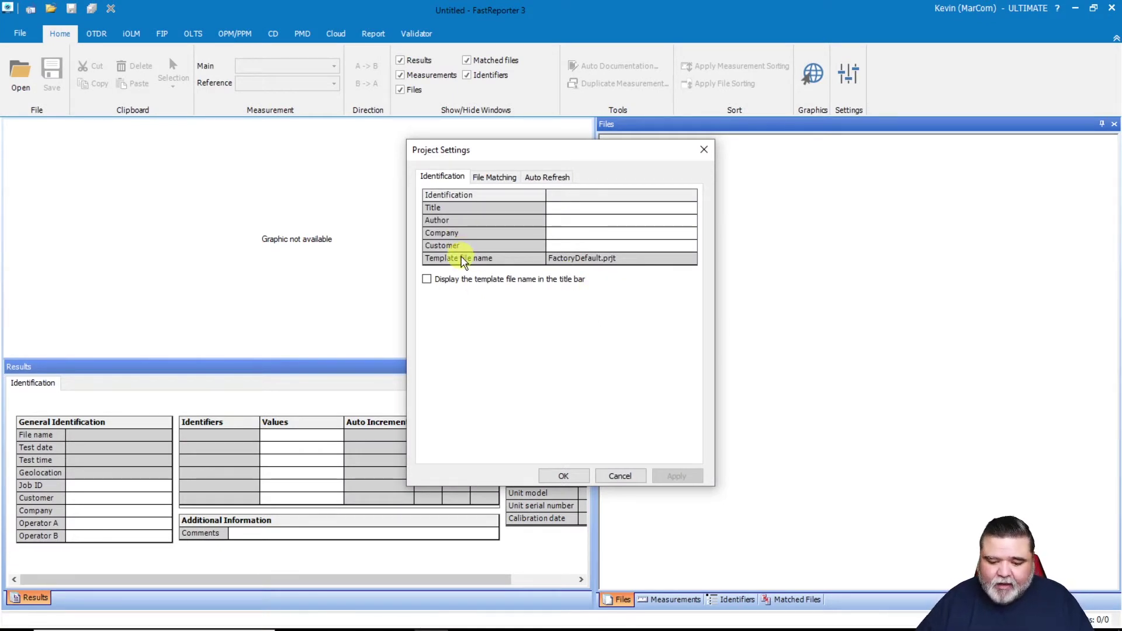
Enter the author's name, company EXFO and customer ACME INC under Identification.
left_click(566, 221)
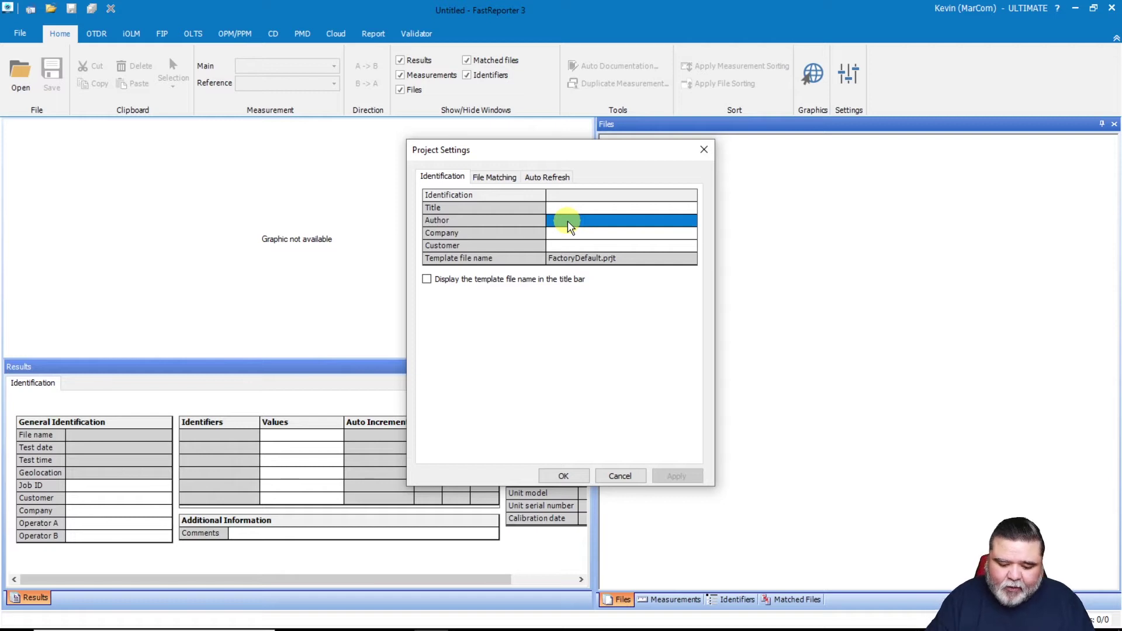
type("Kevin ")
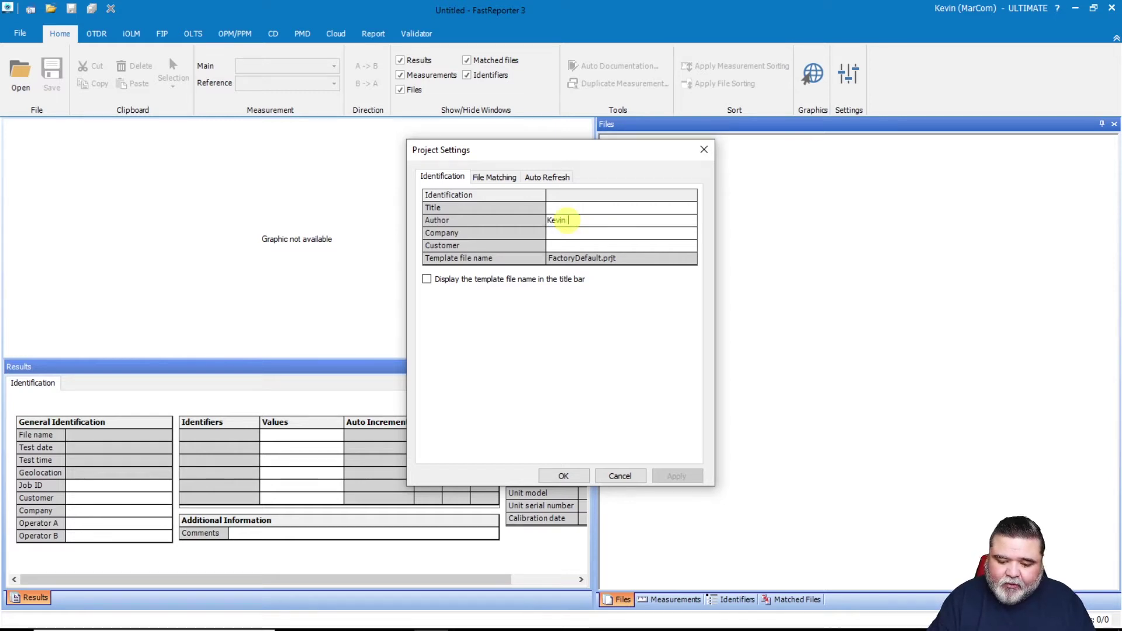
type("Peres")
key("Return")
type("E")
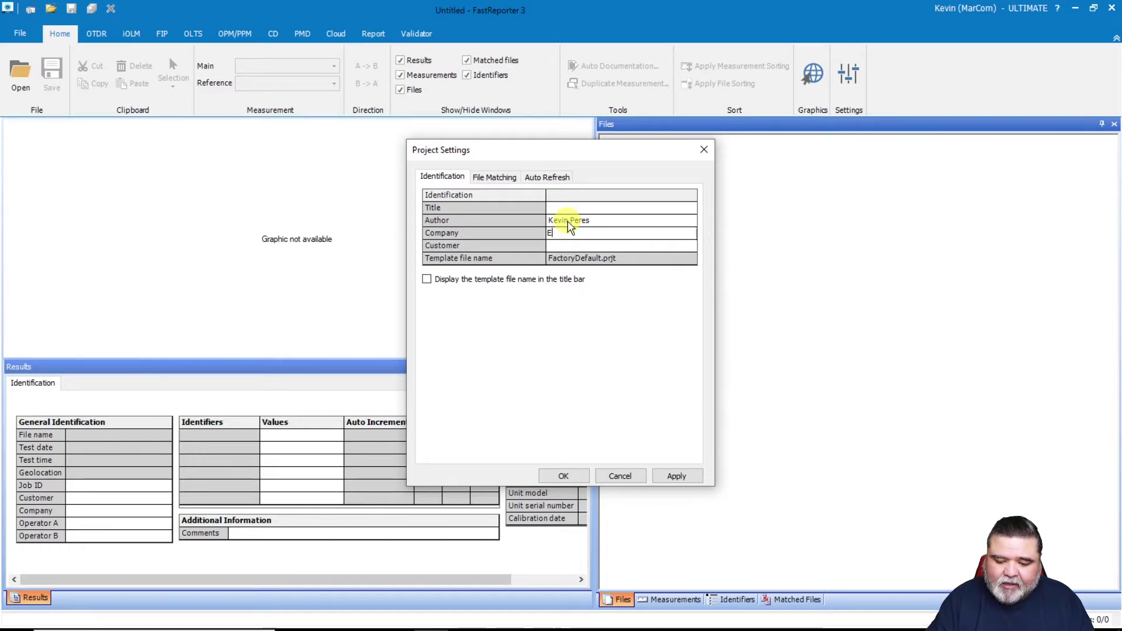
type("XFO")
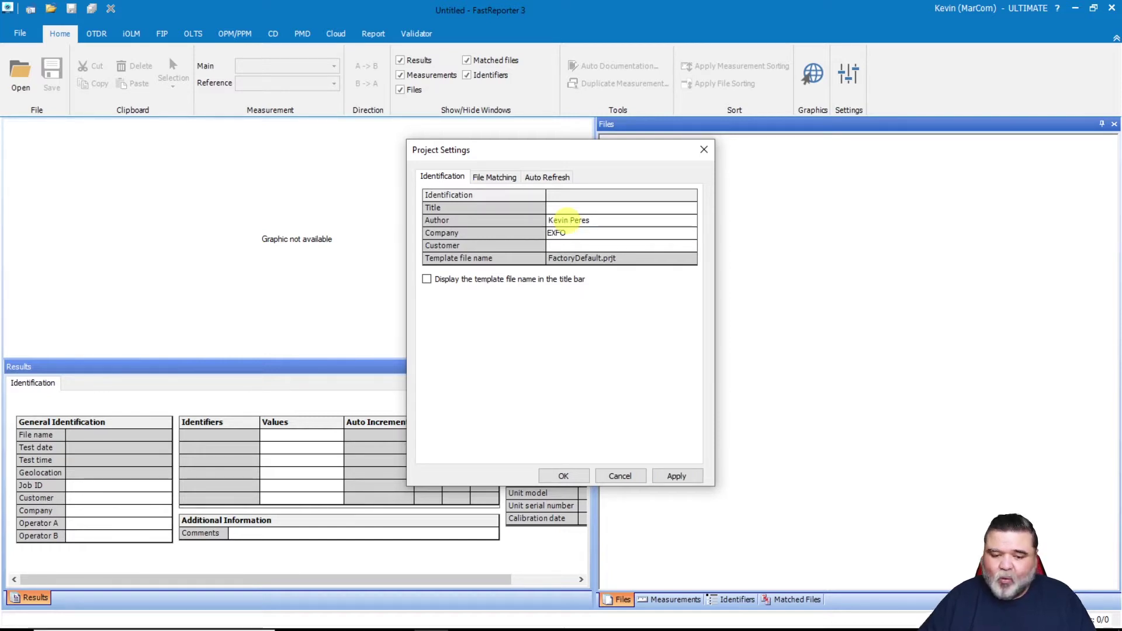
left_click(562, 248)
type("AC")
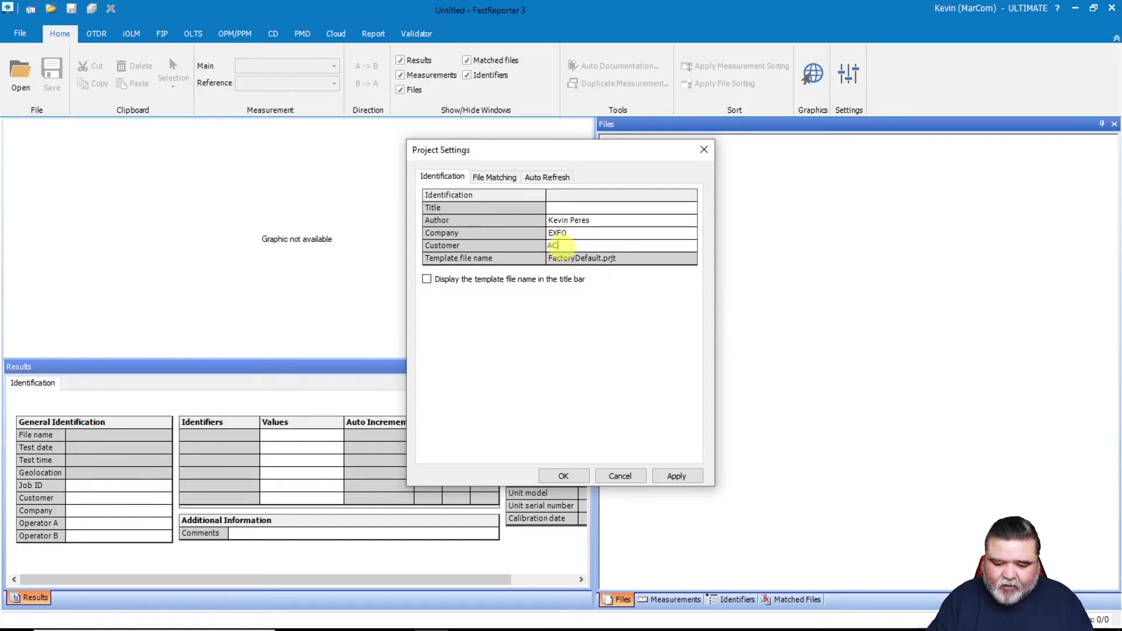
type("ME INC")
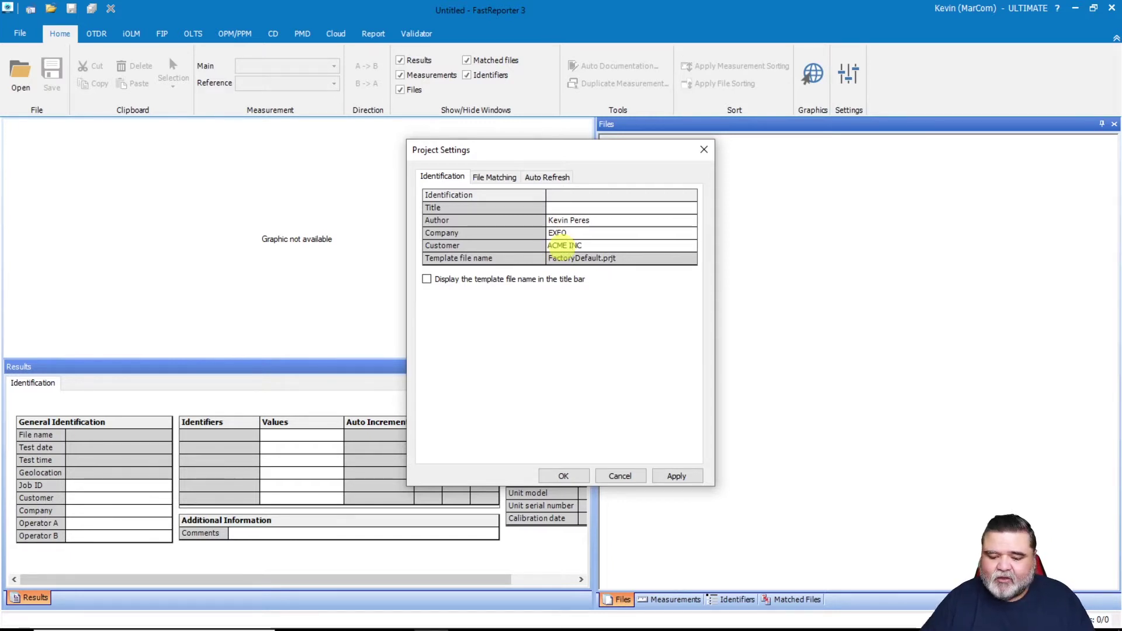
Turn off Cable ID, OLT, ONT, FDH, Drop Terminal and Splitter matching, then apply and close.
left_click(498, 177)
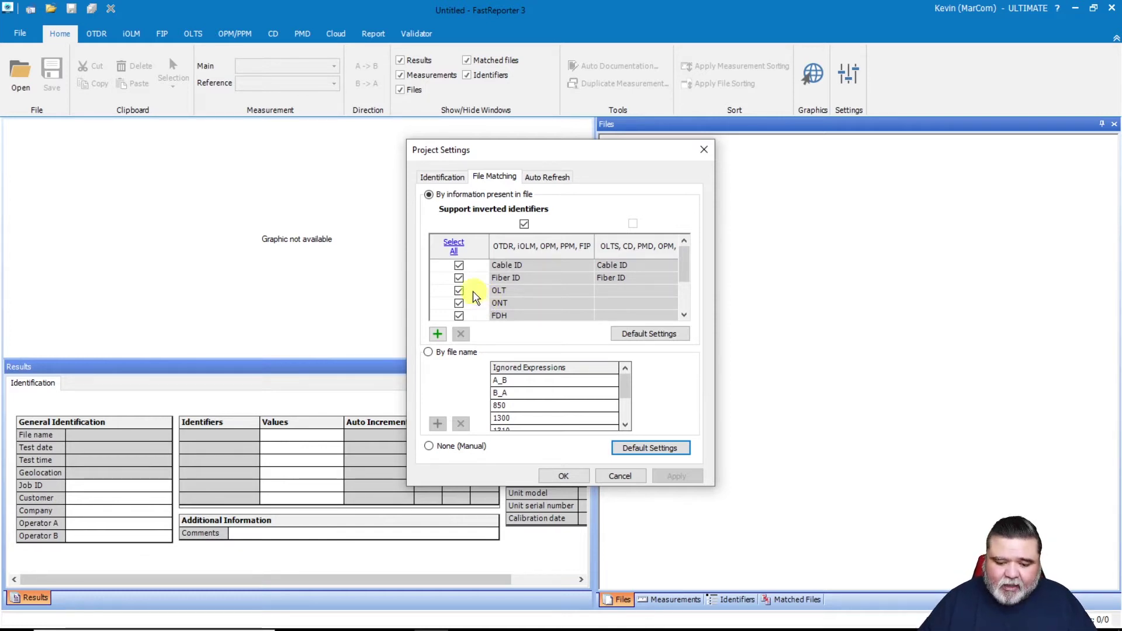
left_click(458, 265)
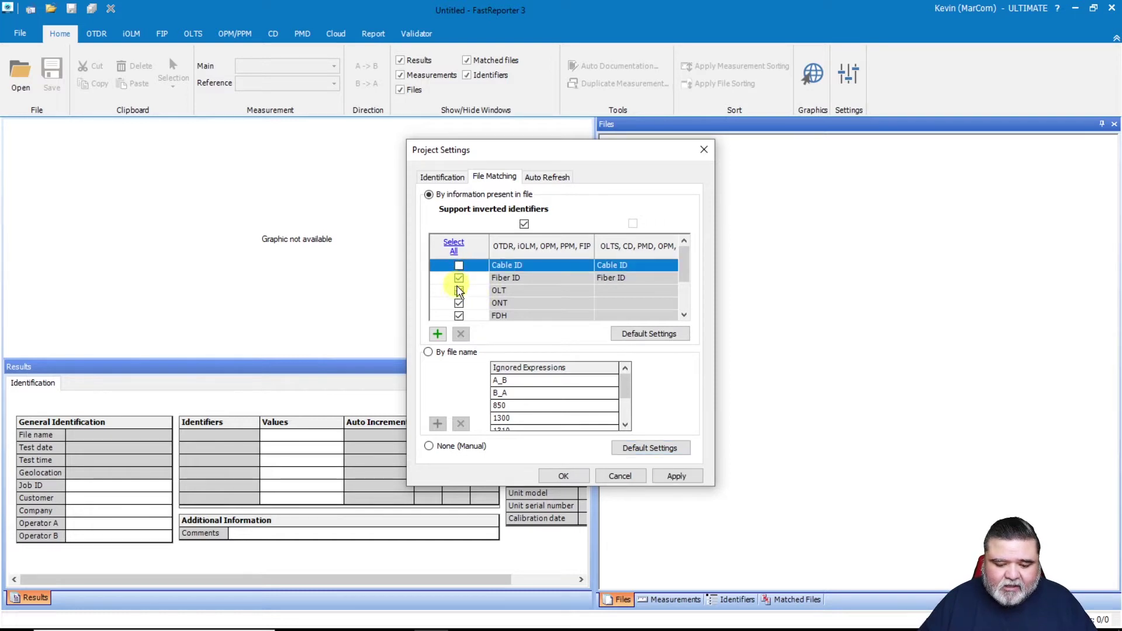
left_click(458, 291)
left_click(459, 303)
left_click(459, 315)
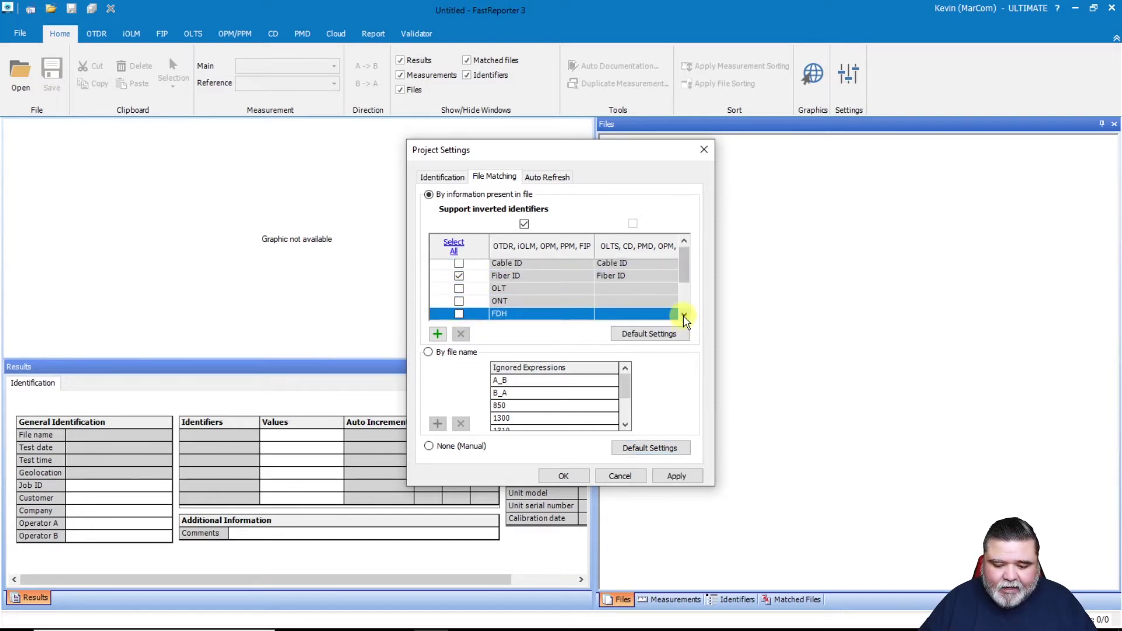
left_click(683, 315)
left_click(683, 316)
left_click(683, 316)
left_click(459, 288)
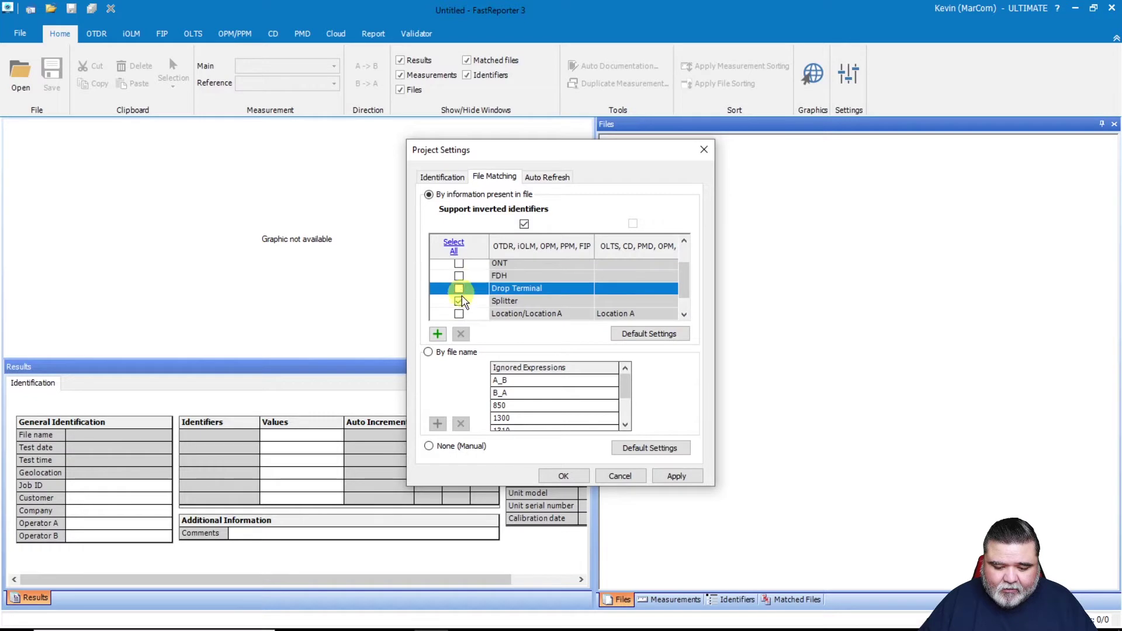
left_click(459, 301)
scroll(683, 284, "up", 1)
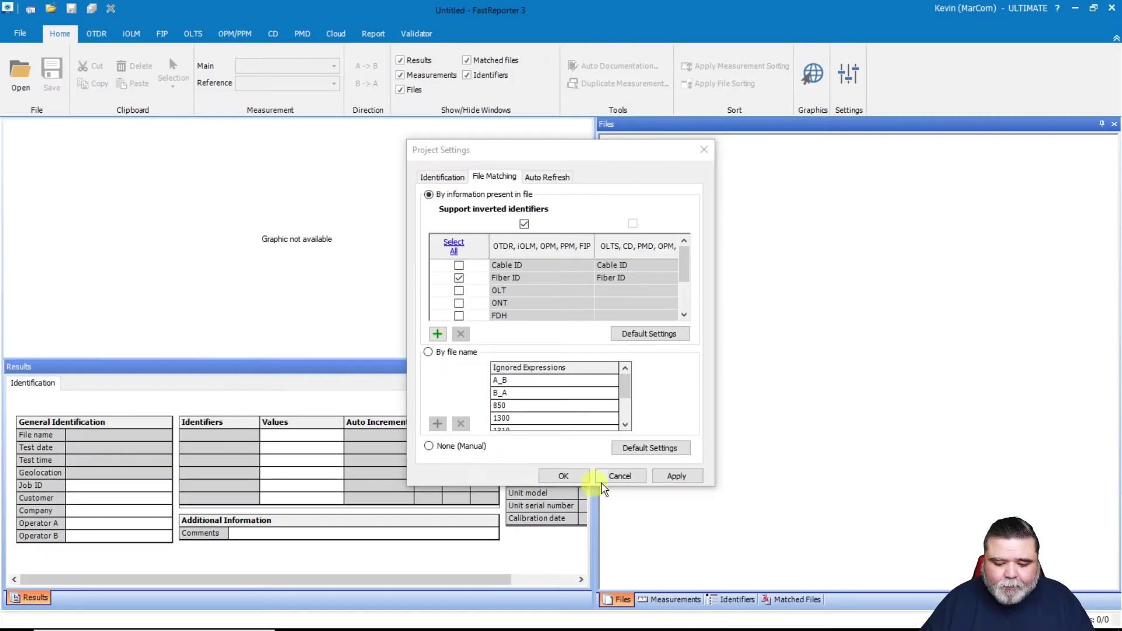
left_click(676, 476)
left_click(563, 475)
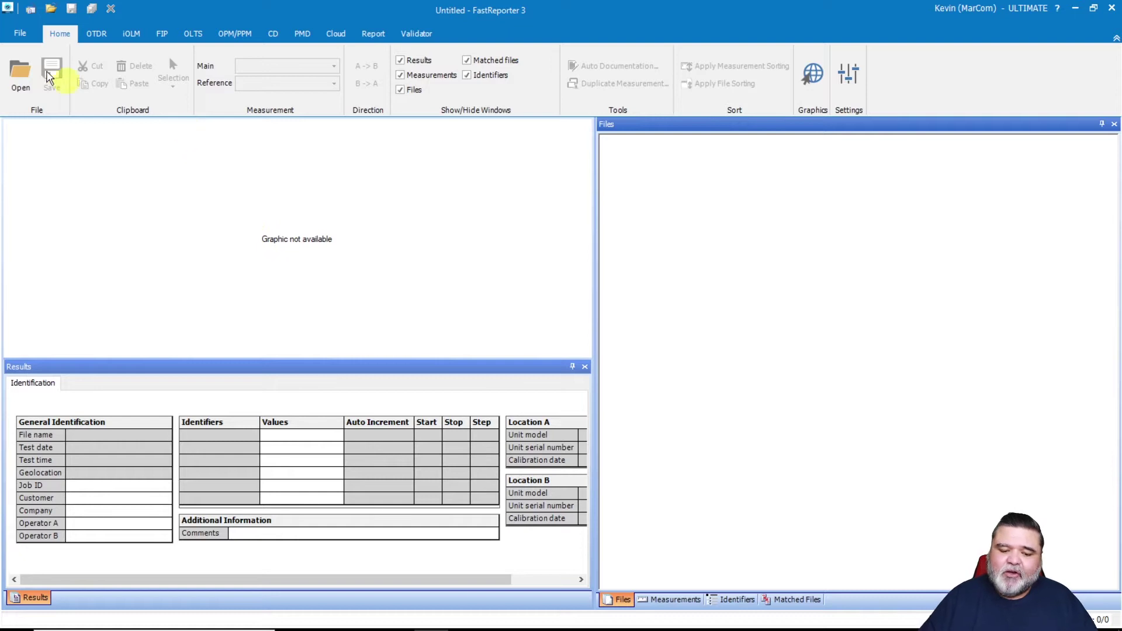
left_click(21, 34)
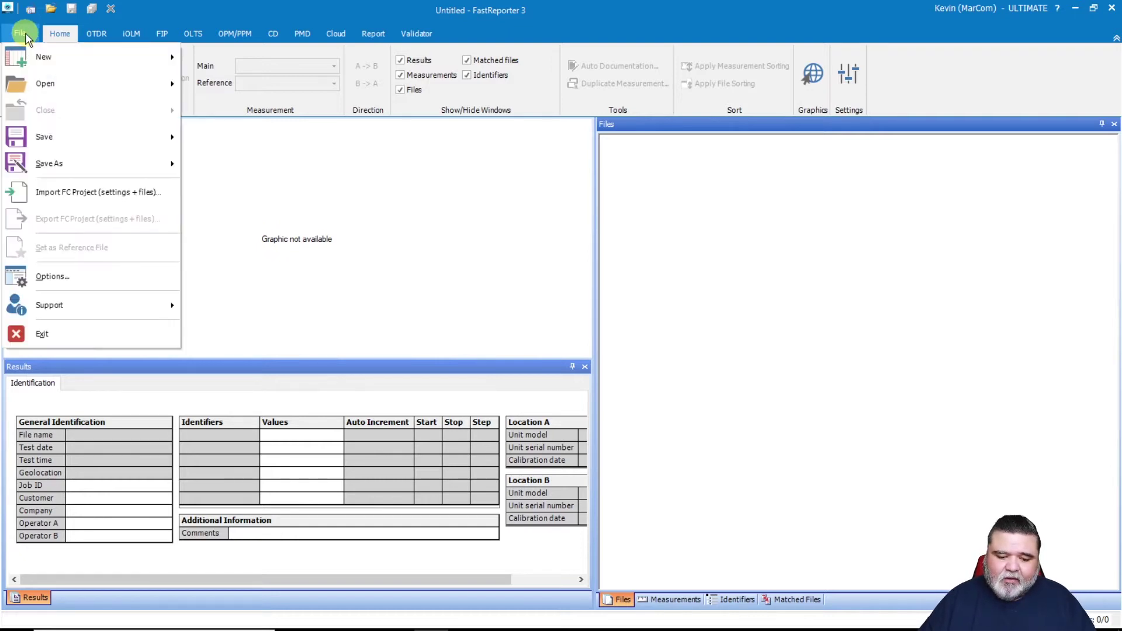
left_click(85, 286)
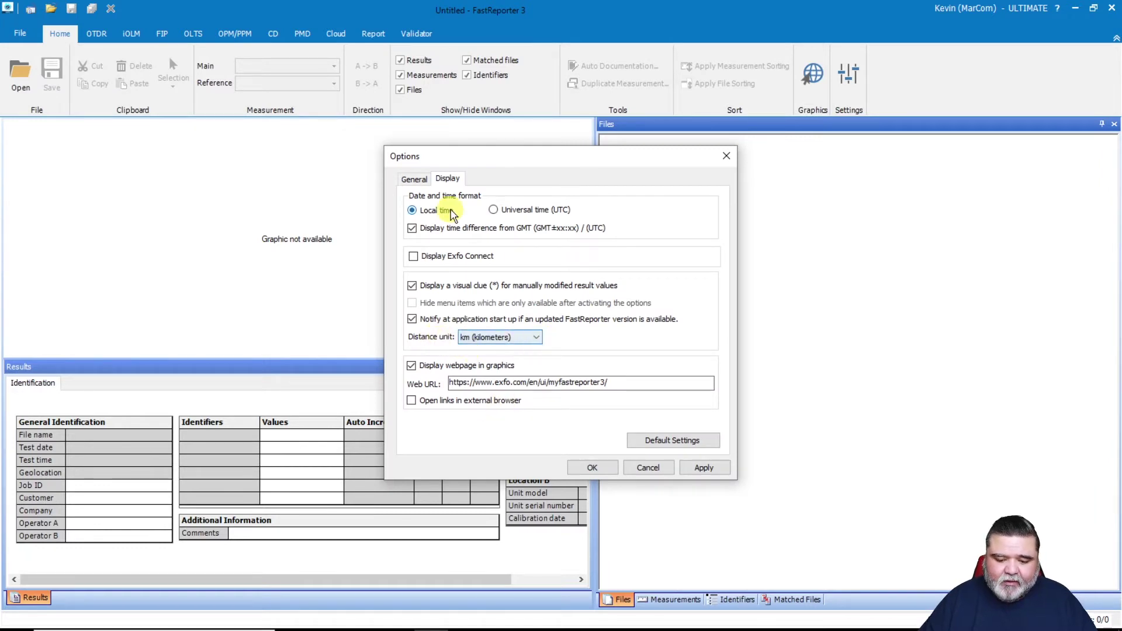
left_click(520, 338)
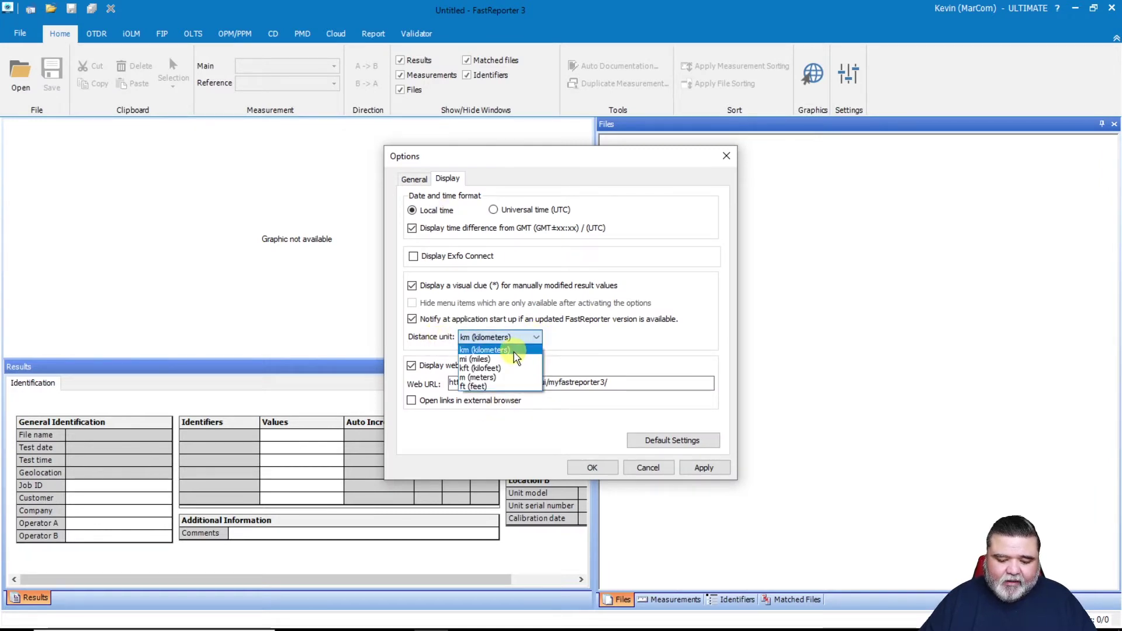
left_click(515, 350)
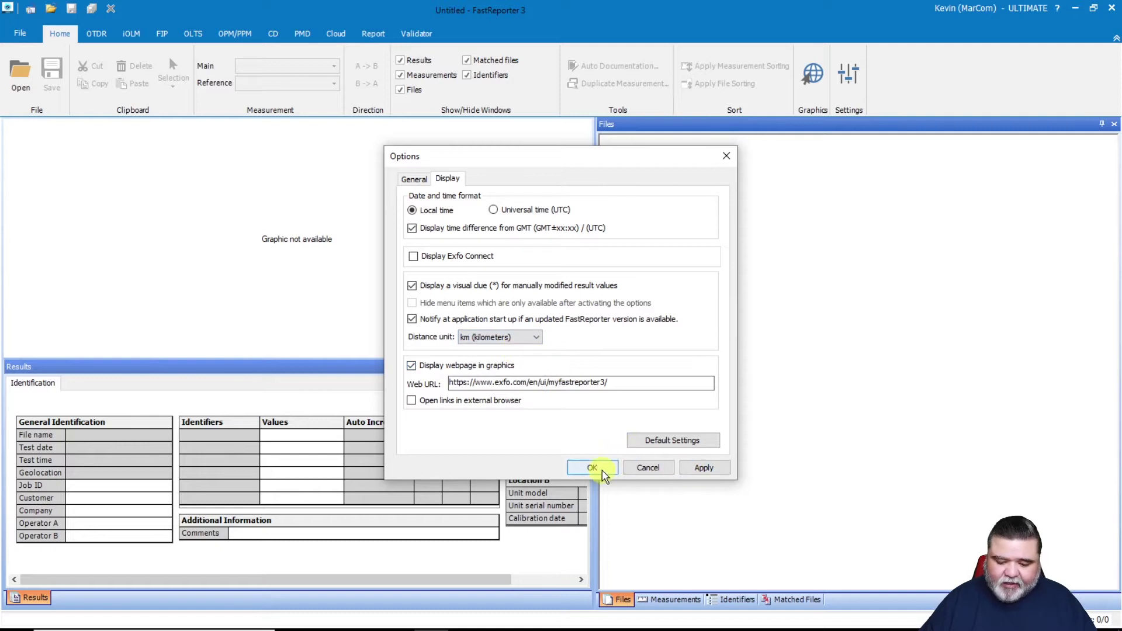
left_click(584, 466)
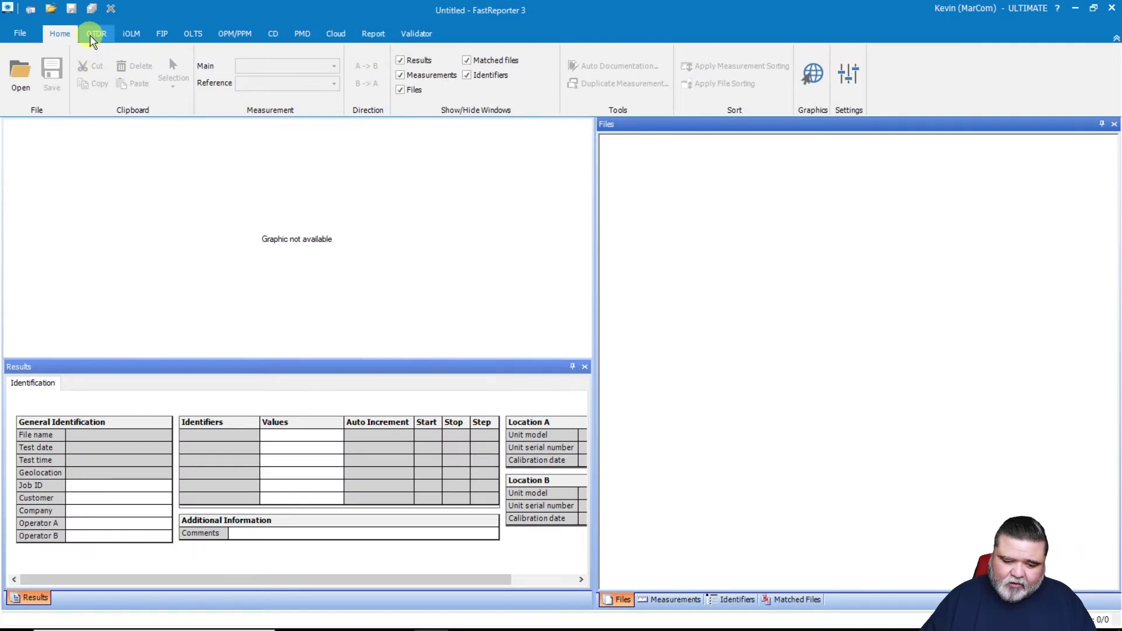
In OTDR Settings, use event calculation and thresholds from the application instead of the file.
left_click(155, 59)
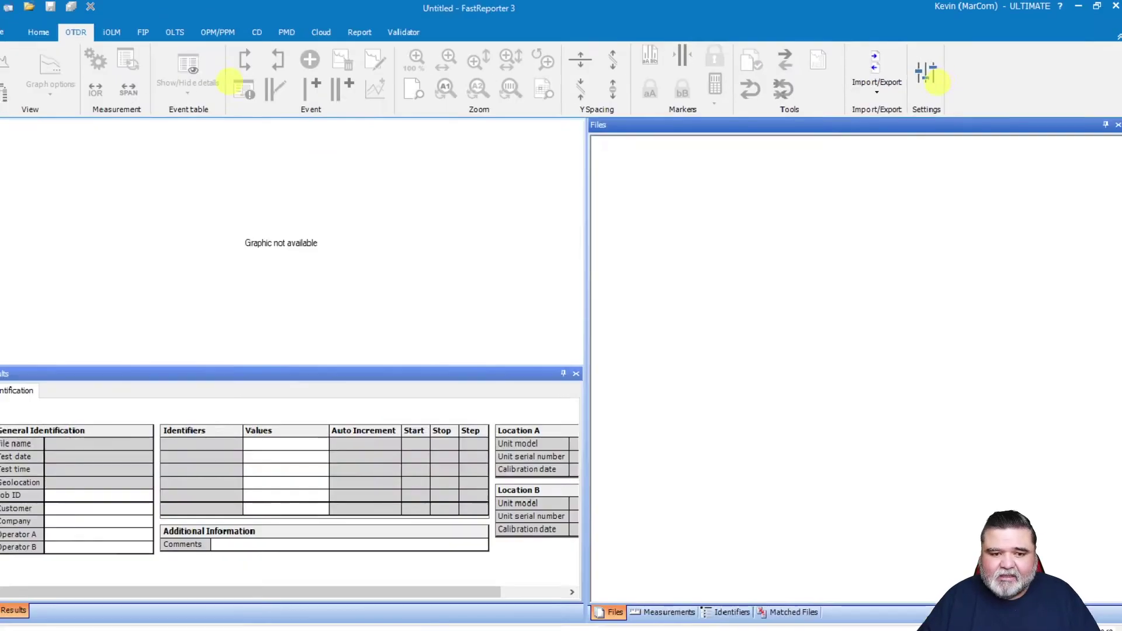
left_click(929, 76)
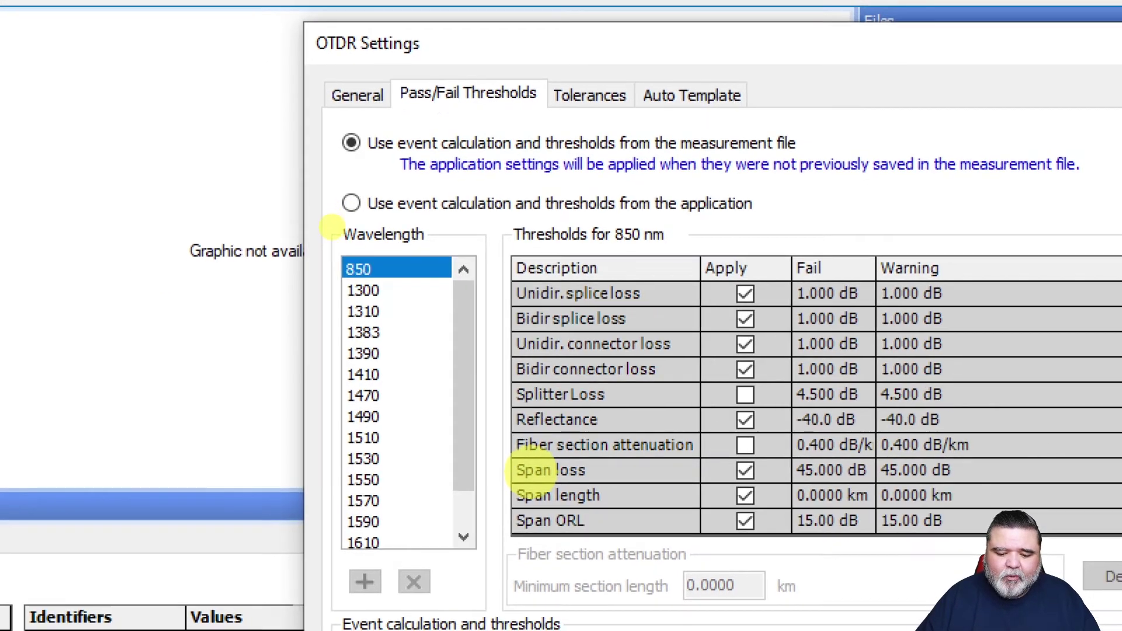
left_click_drag(229, 269, 252, 267)
left_click_drag(352, 224, 774, 223)
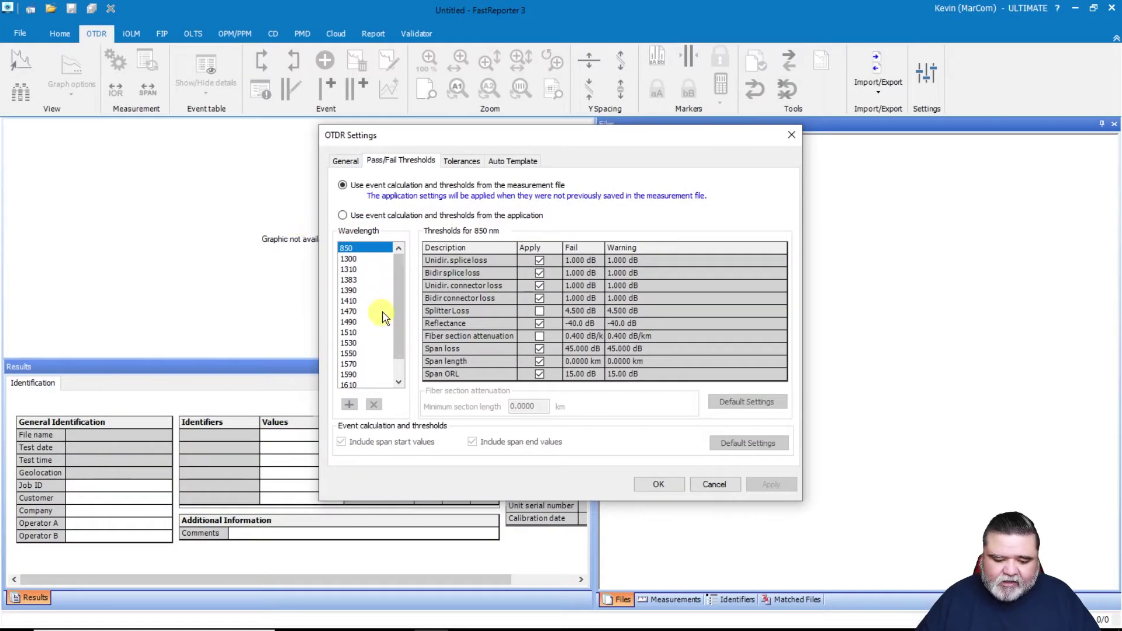
left_click(351, 216)
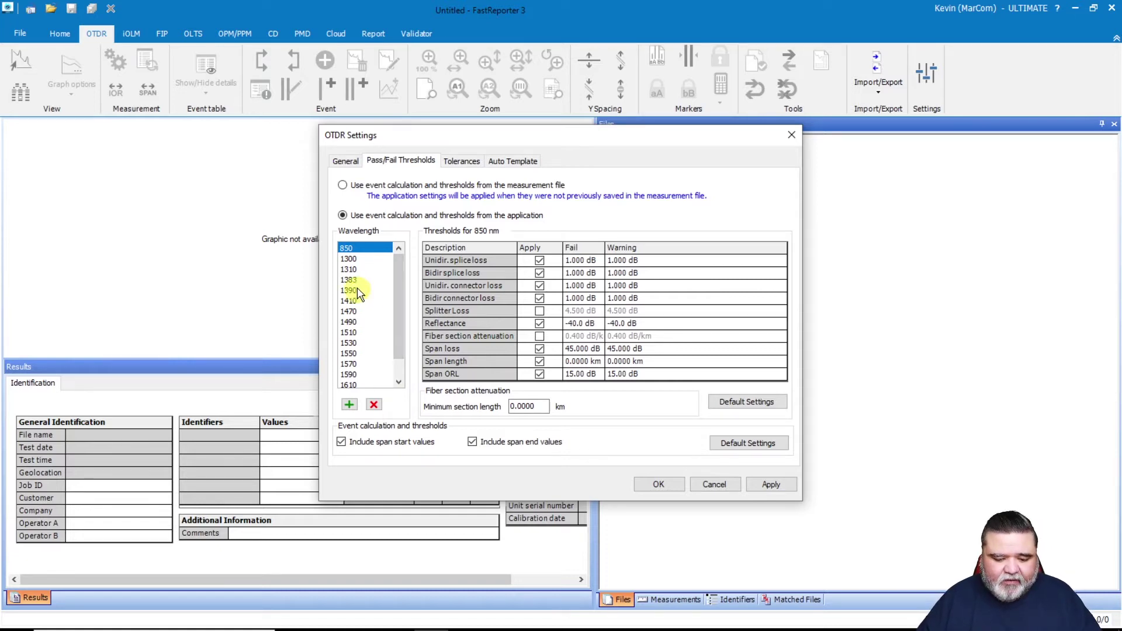
At 1310 nm, drop unidirectional limits; set bidir splice 0.2 dB, connector 0.5 dB, reflectance -45 dB.
left_click(353, 271)
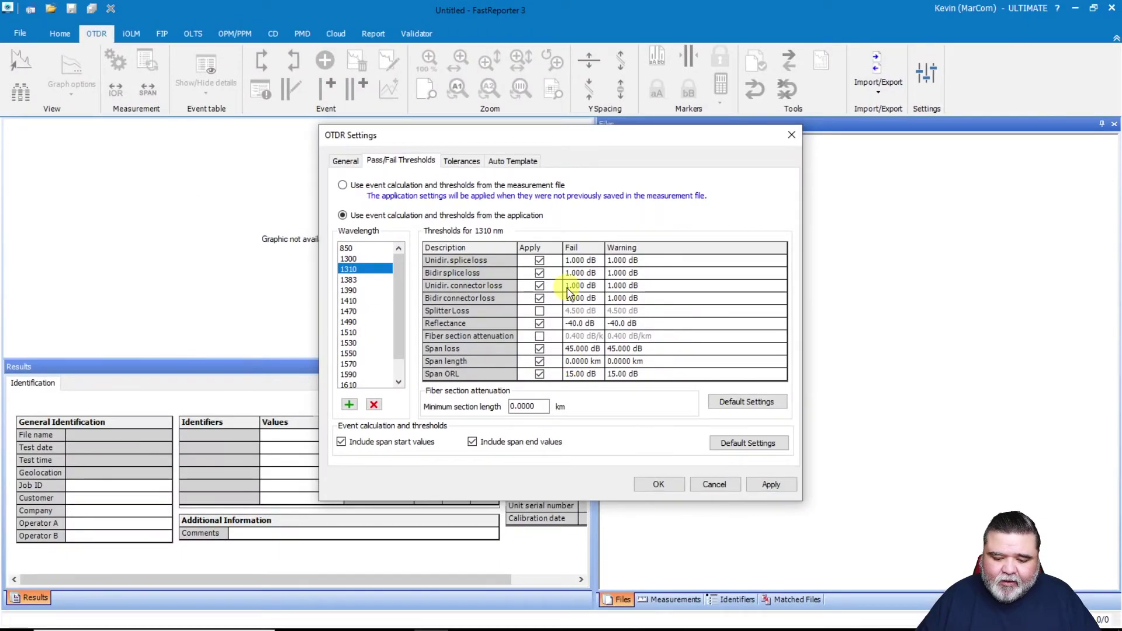
left_click(540, 261)
left_click(539, 286)
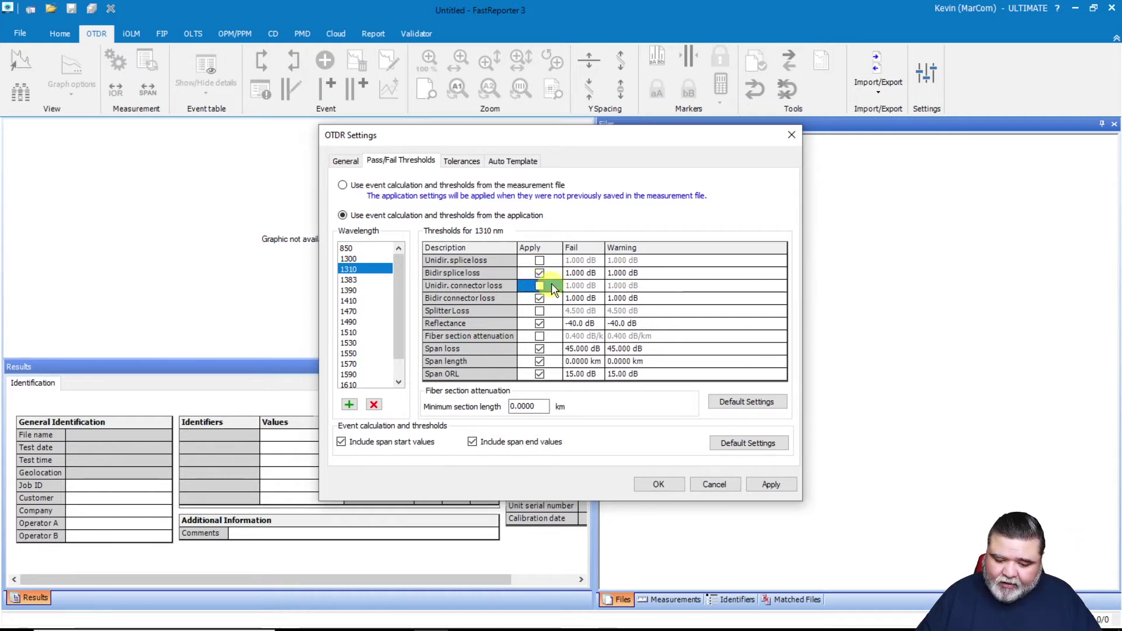
left_click(576, 272)
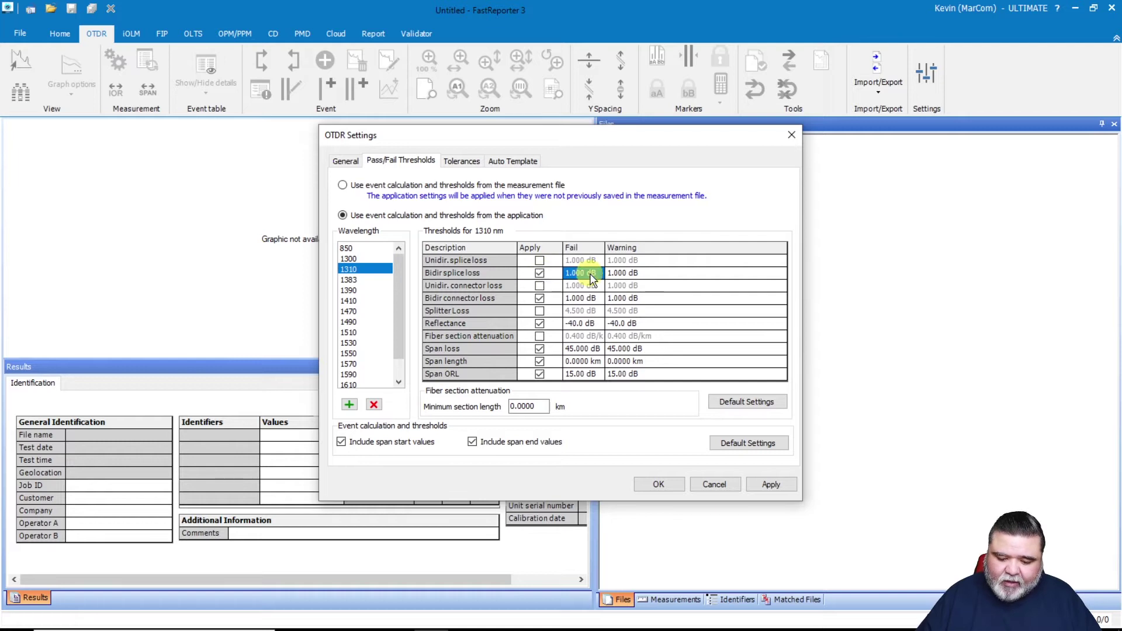
type("0.2")
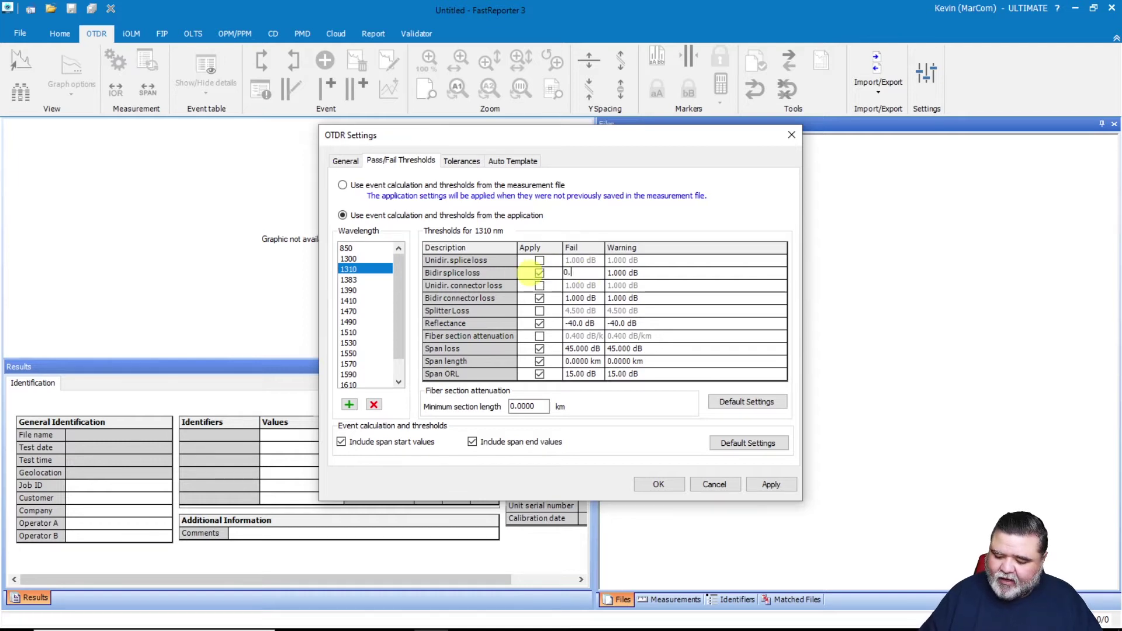
key("Return")
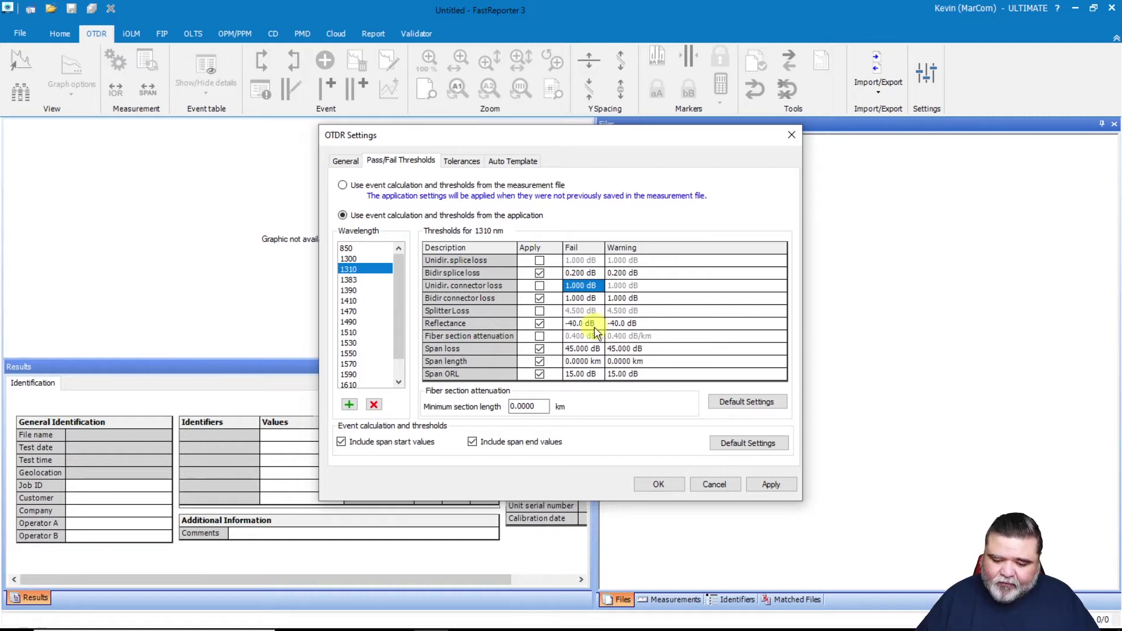
double_click(587, 298)
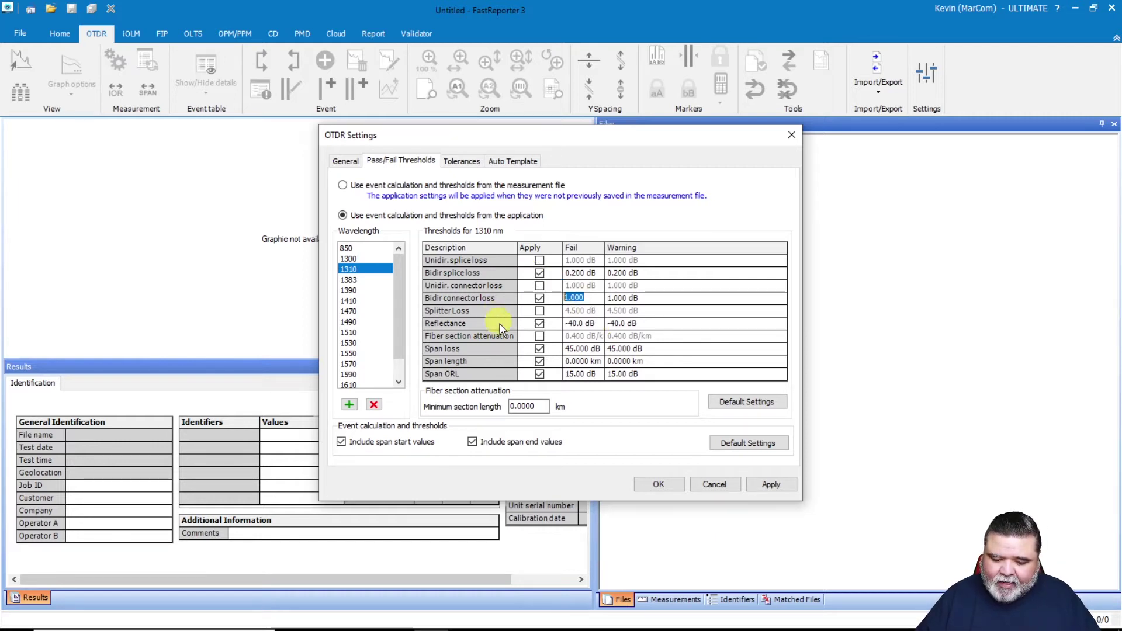
type("0.5")
key("Return")
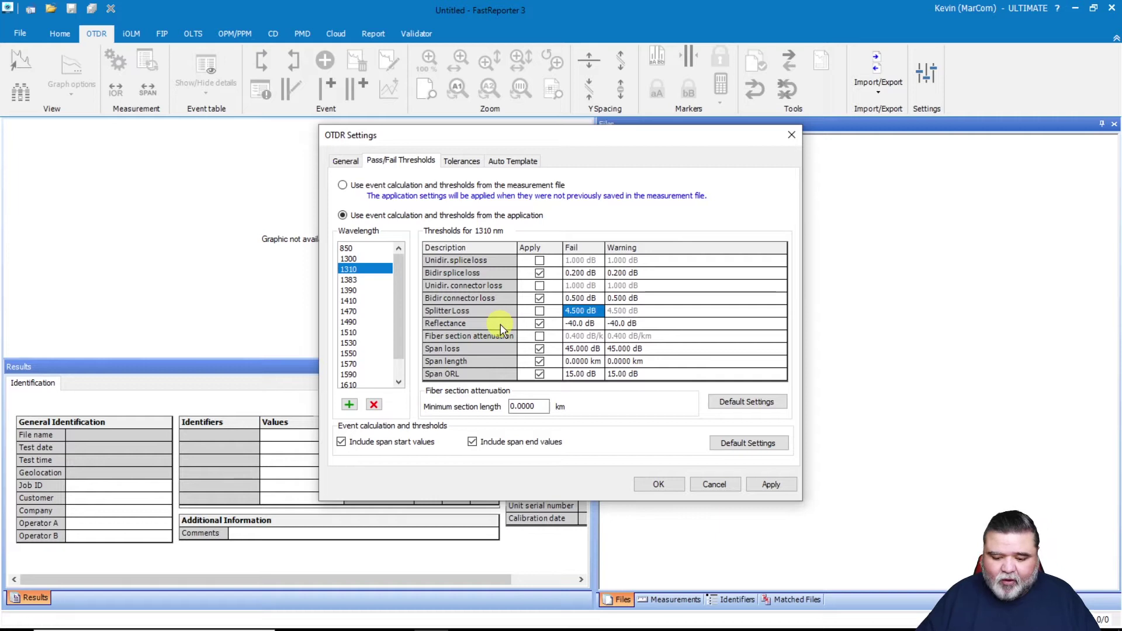
double_click(578, 323)
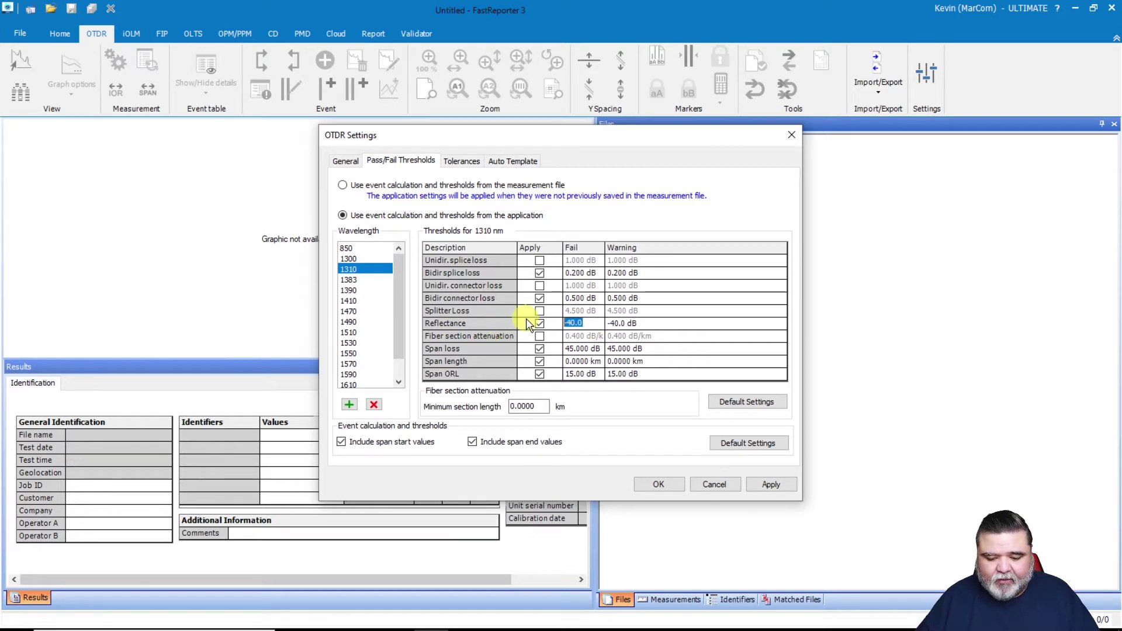
type("-45")
key("Return")
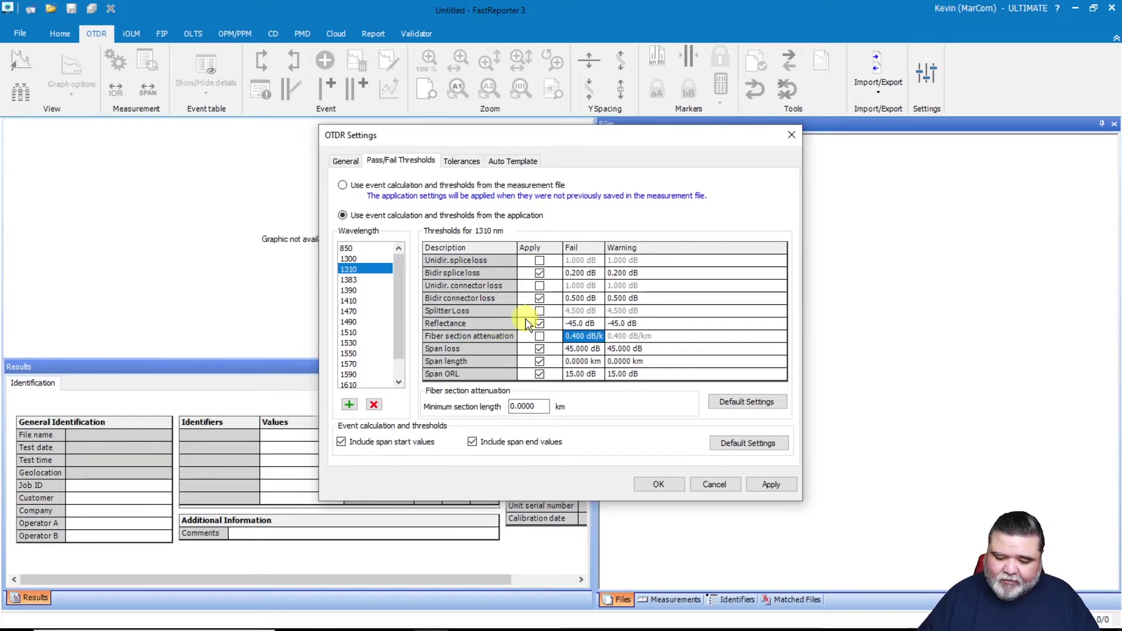
Turn off span loss and length thresholds, set Span ORL to 28 dB, exclude span end values.
double_click(584, 337)
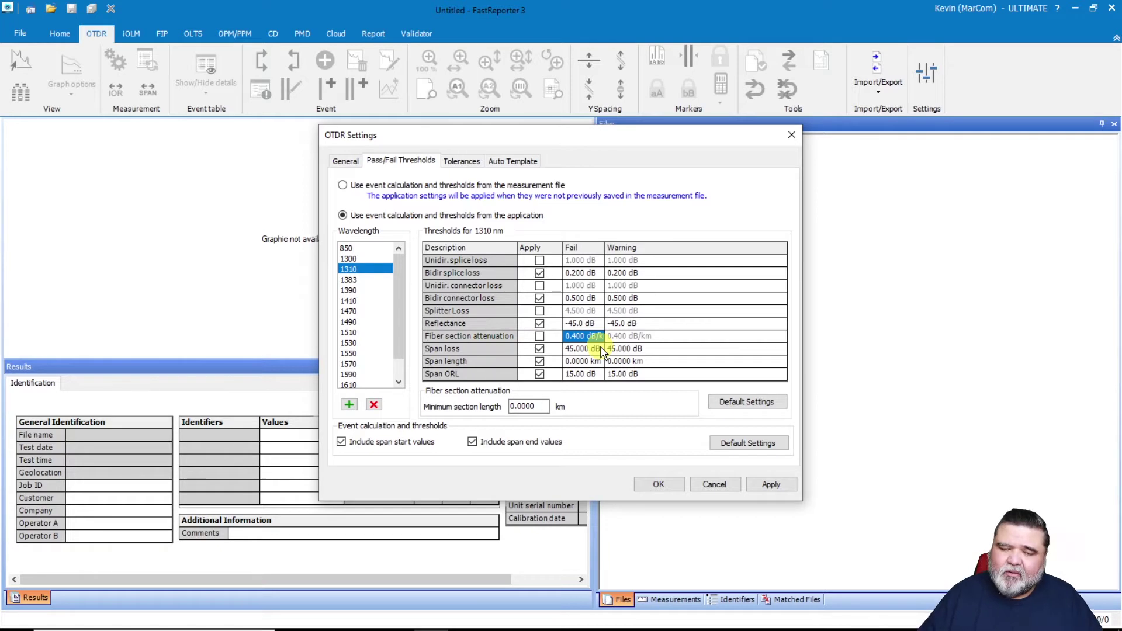
left_click(540, 348)
left_click(539, 361)
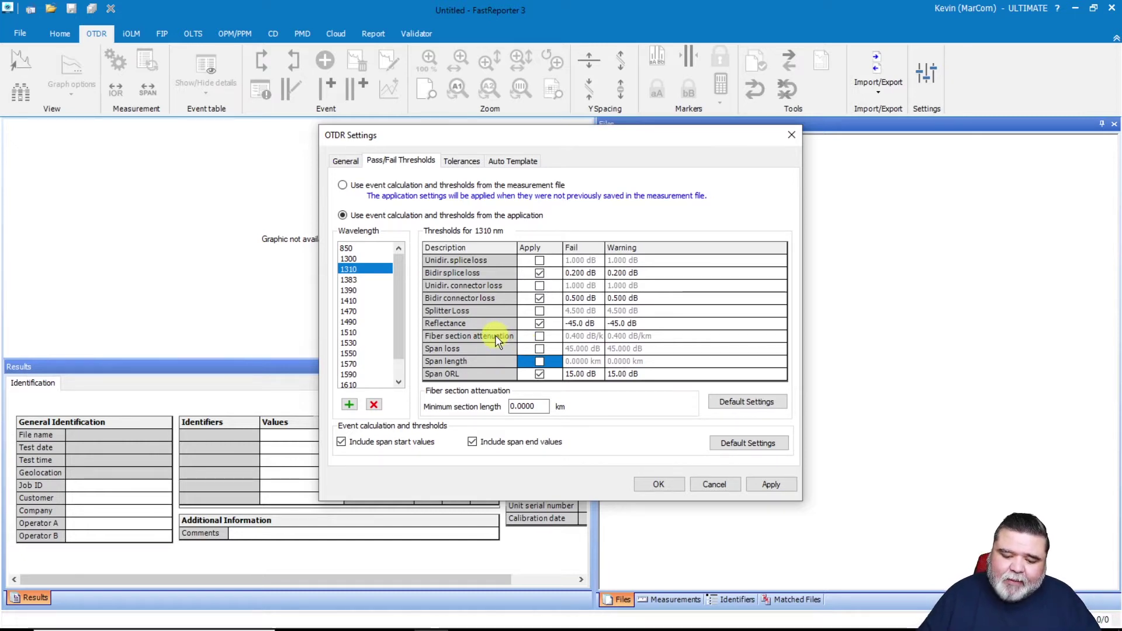
left_click(495, 336)
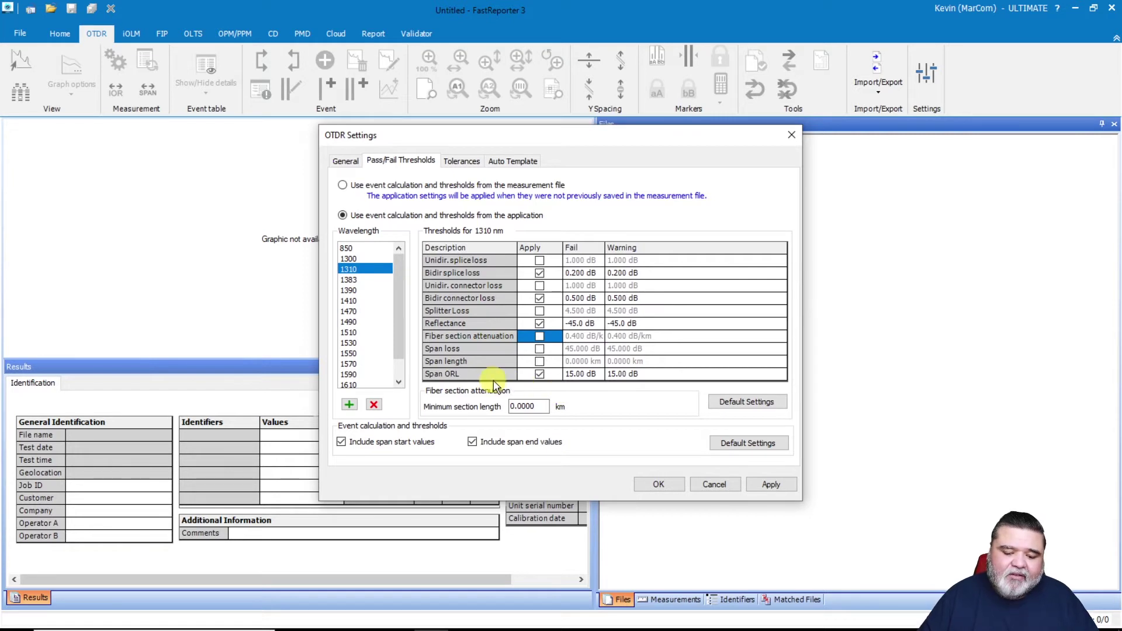
double_click(575, 374)
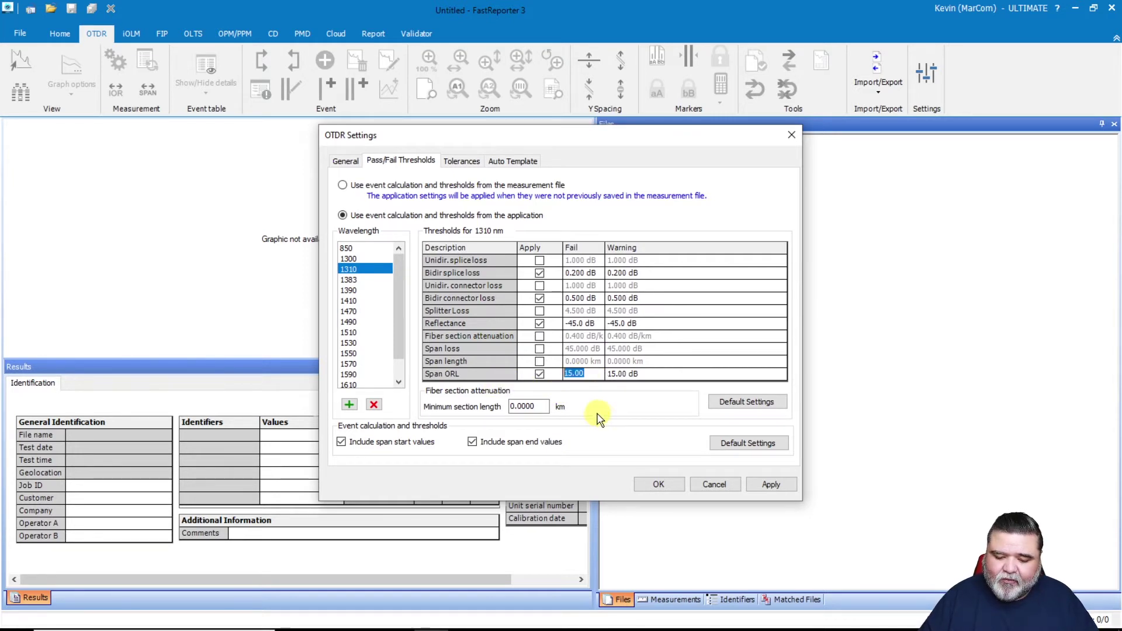
type("28")
key("Return")
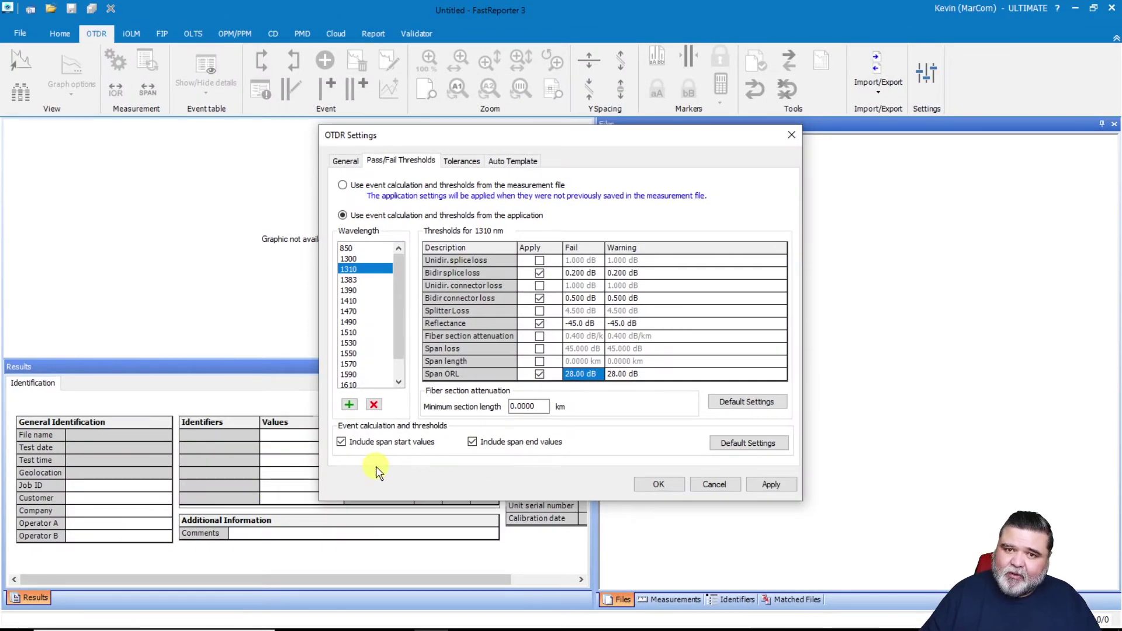
left_click(474, 442)
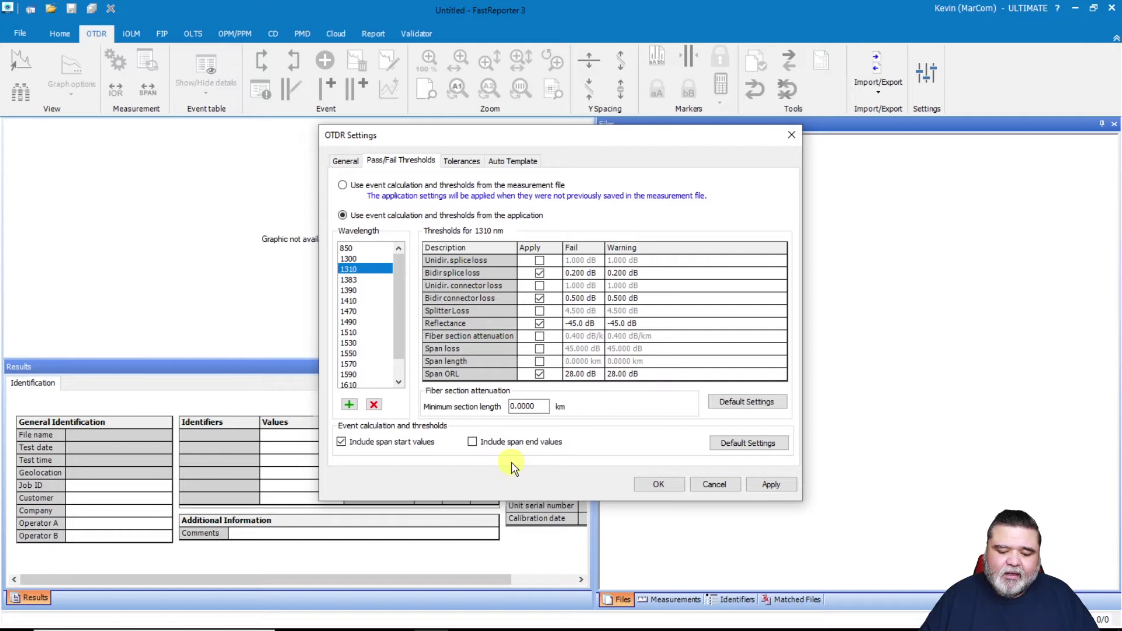
At 1550 nm, turn off unidirectional splice/connector and span loss/length thresholds.
left_click(357, 353)
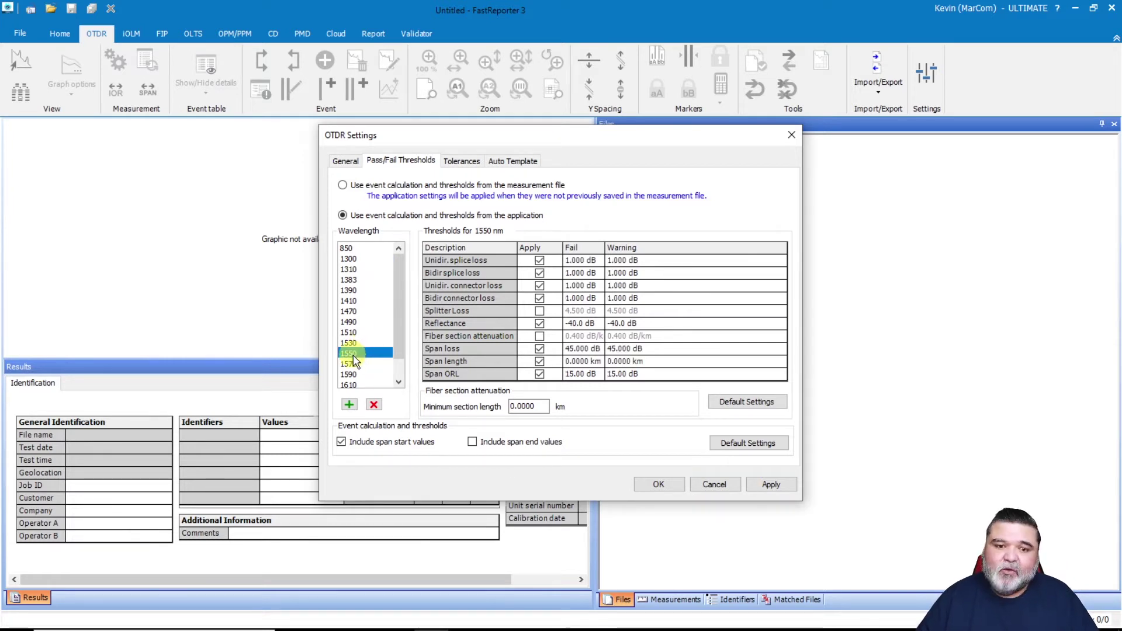
left_click(539, 260)
left_click(539, 285)
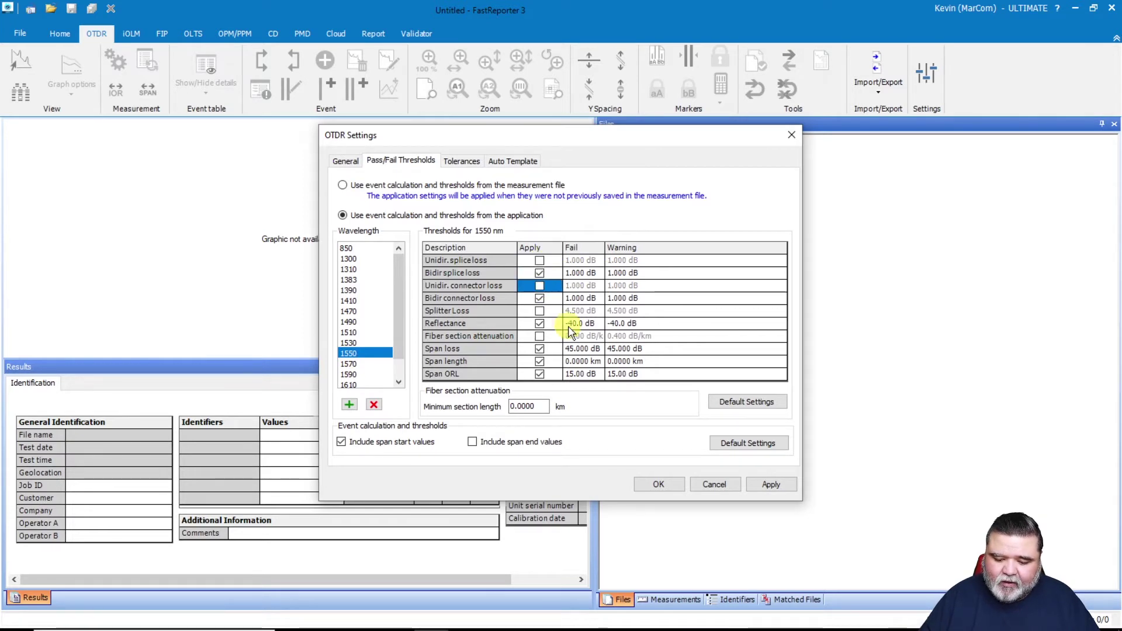
left_click(539, 349)
left_click(540, 361)
Set 1550 nm fail values: bidir splice 0.100 dB, bidir connector 0.400 dB, reflectance -45 dB.
left_click(581, 274)
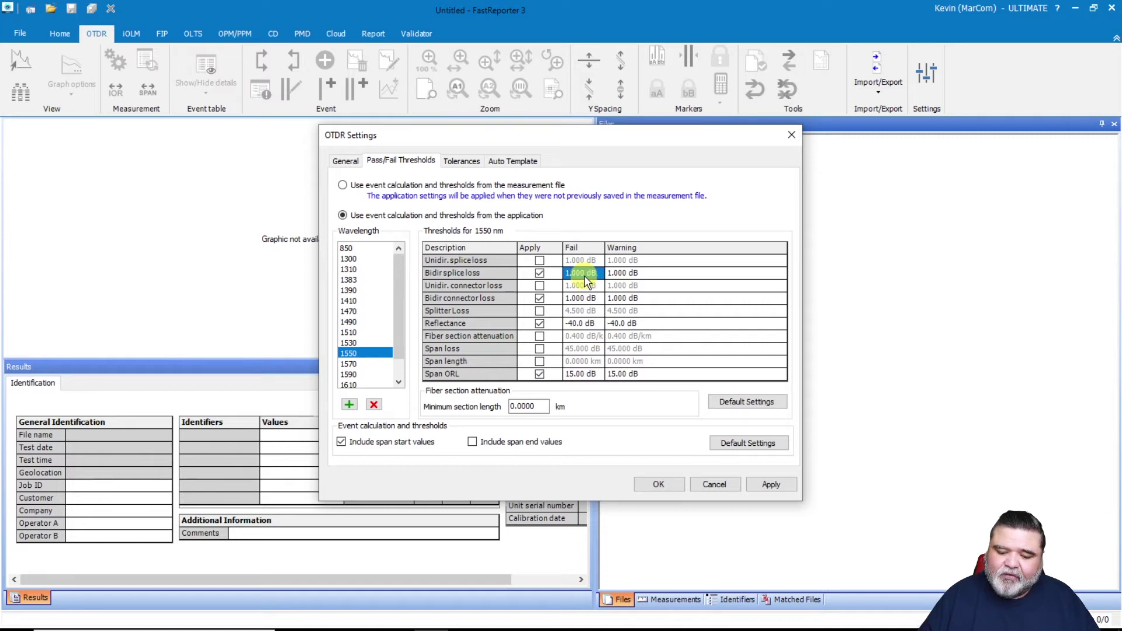
left_click(581, 273)
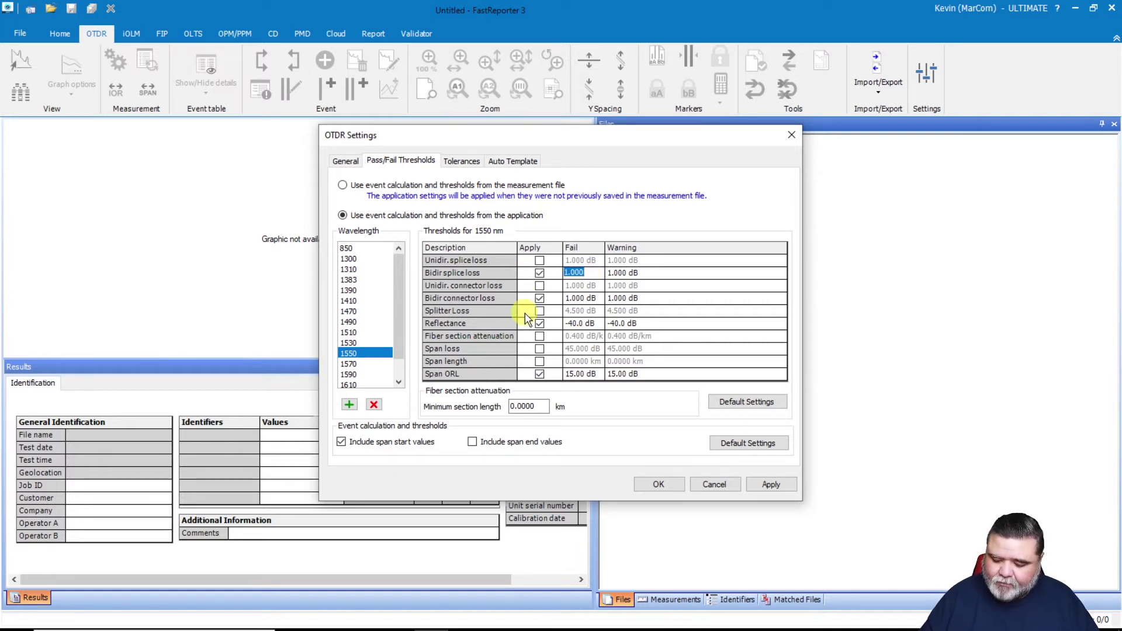
type("0.1")
key("Return")
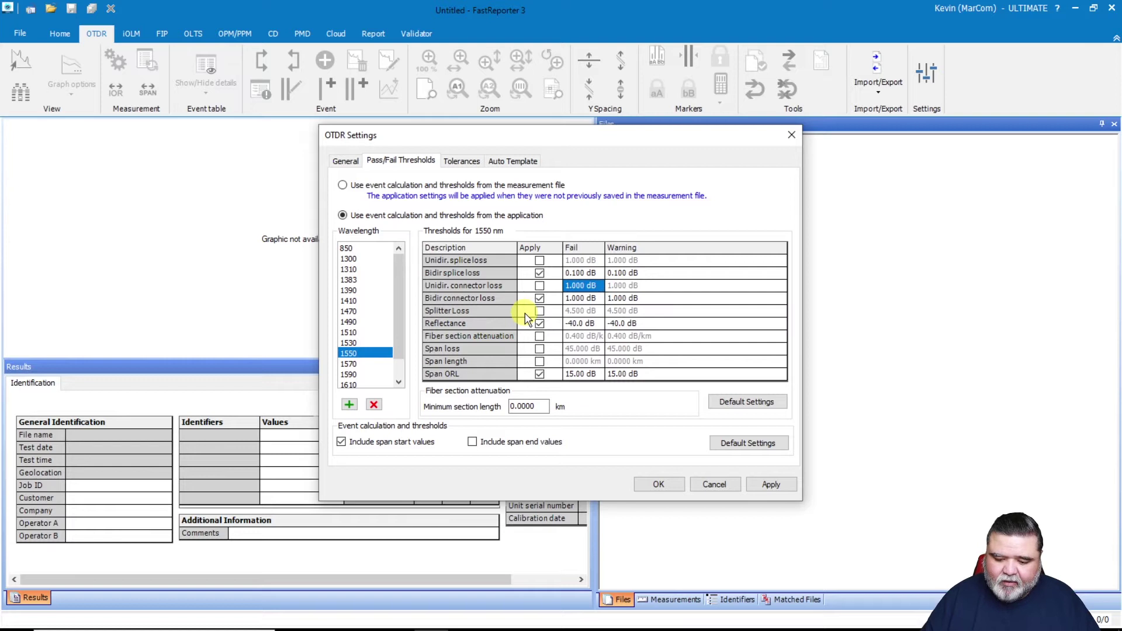
left_click(584, 298)
left_click(584, 298)
type("0.4")
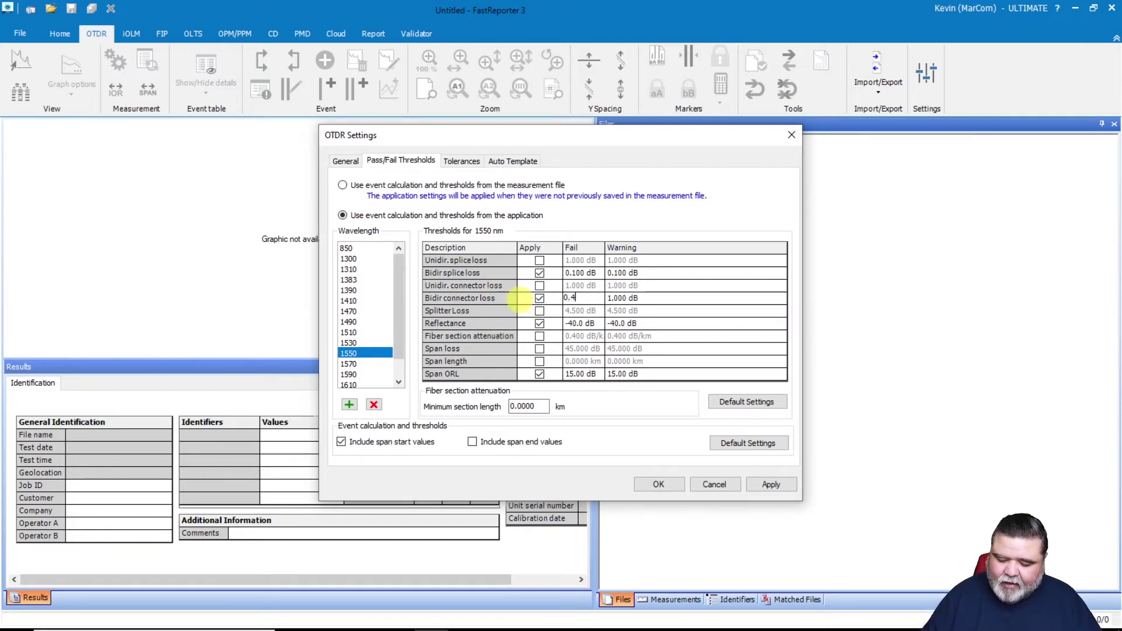
key("Return")
left_click(581, 324)
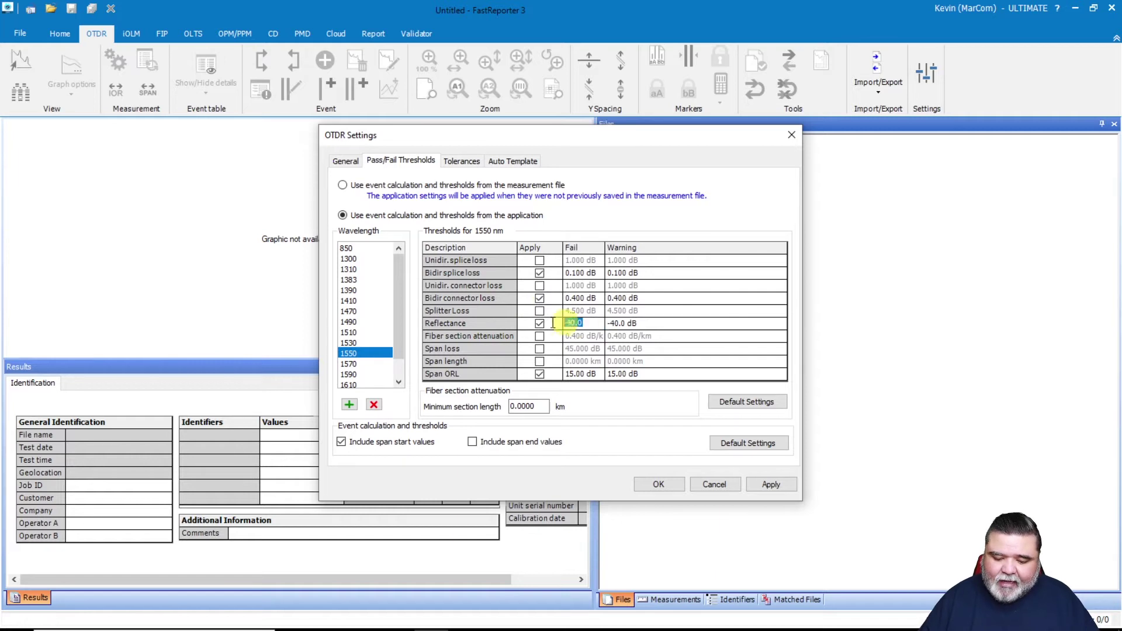
type("-45")
key("Return")
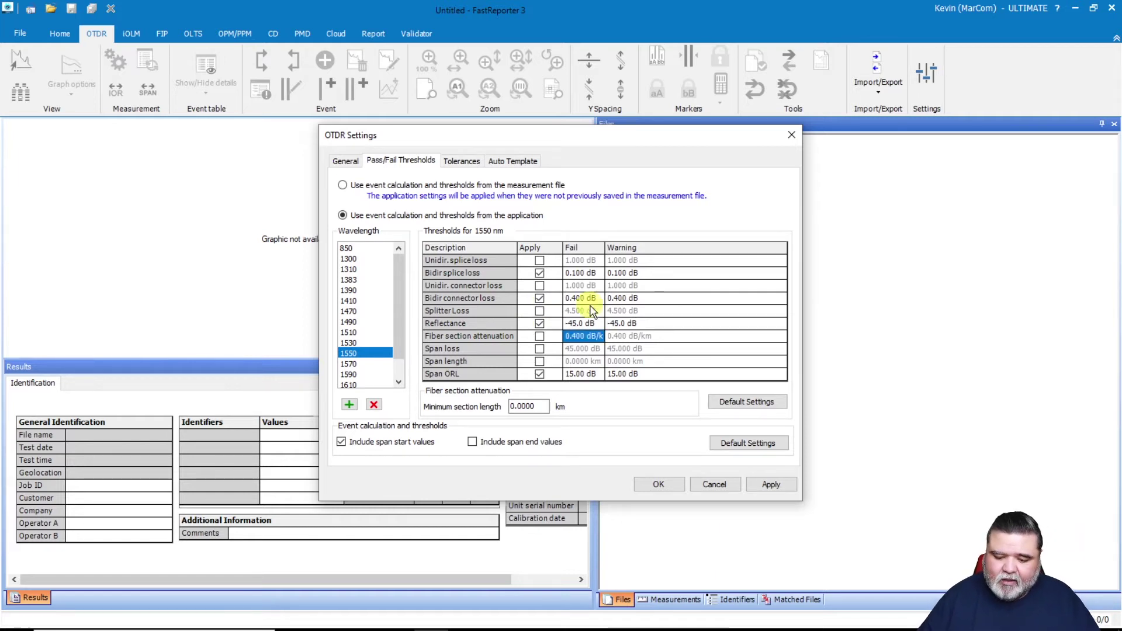
Set the 1550 nm Span ORL to 28 dB, then apply and close the OTDR settings.
left_click(584, 374)
left_click(584, 374)
type("28")
left_click(760, 485)
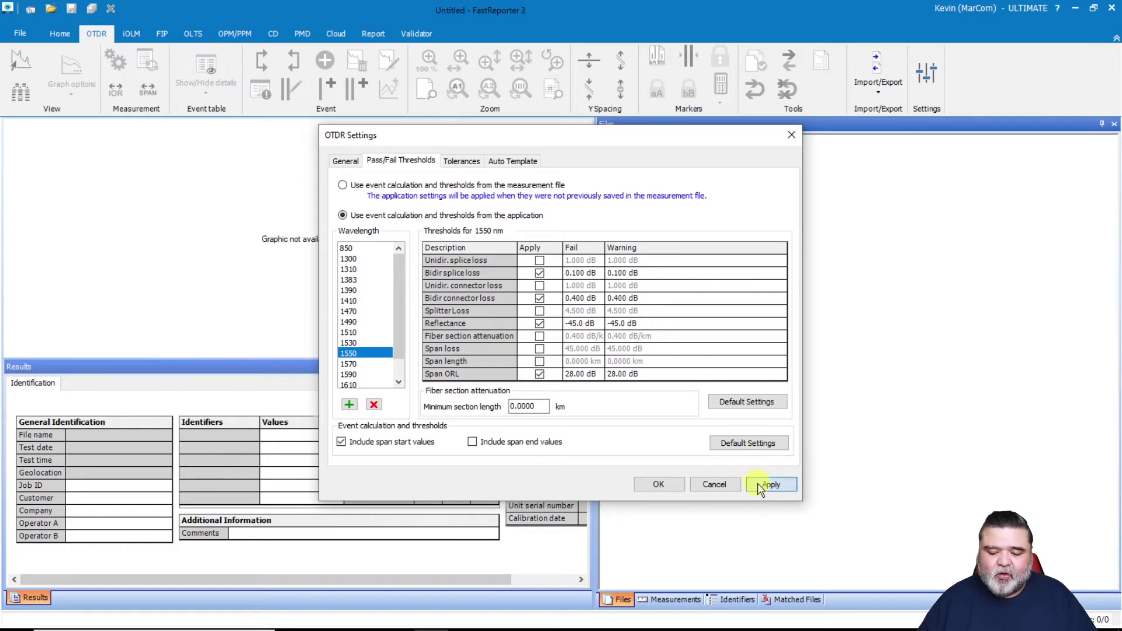
left_click(665, 485)
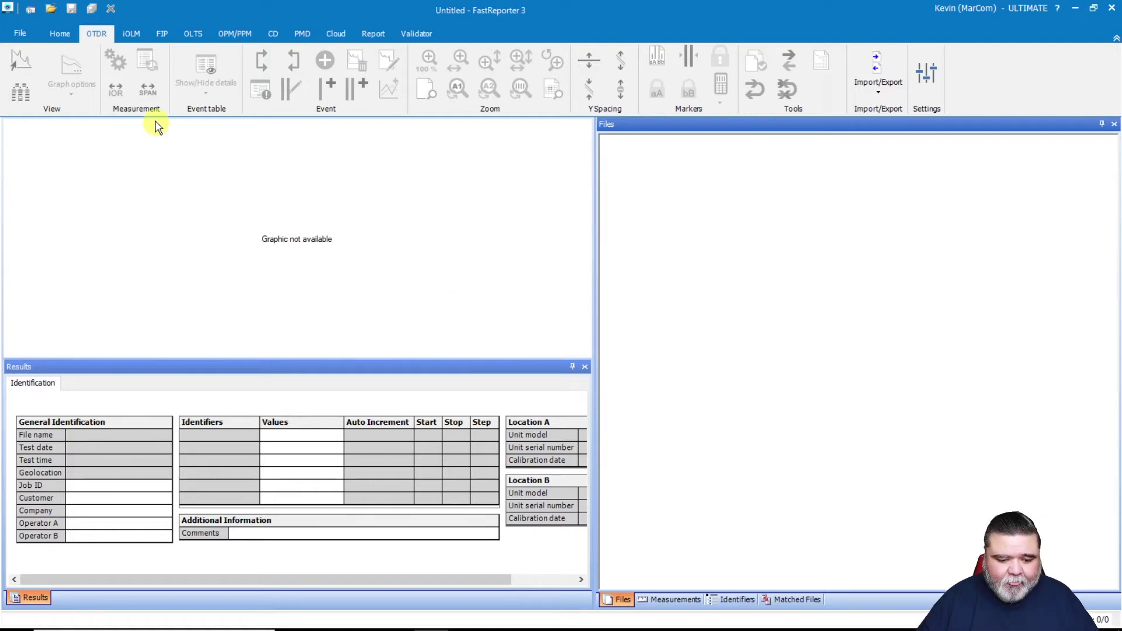
Save the current project settings as the project template 'Acme Project'.
left_click(20, 37)
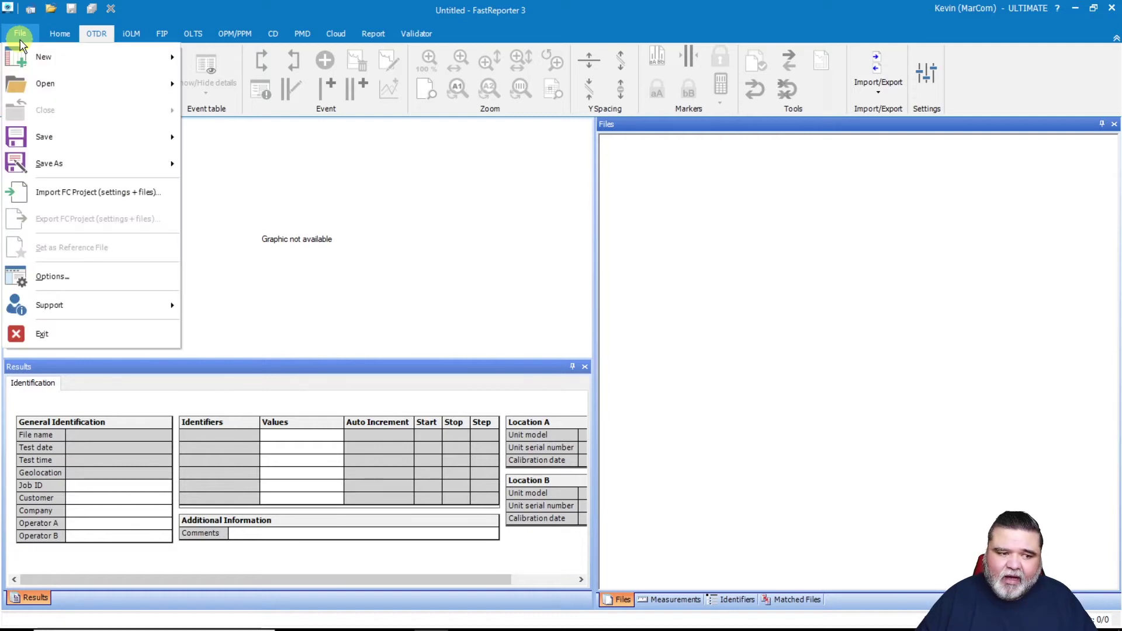
mouse_move(130, 167)
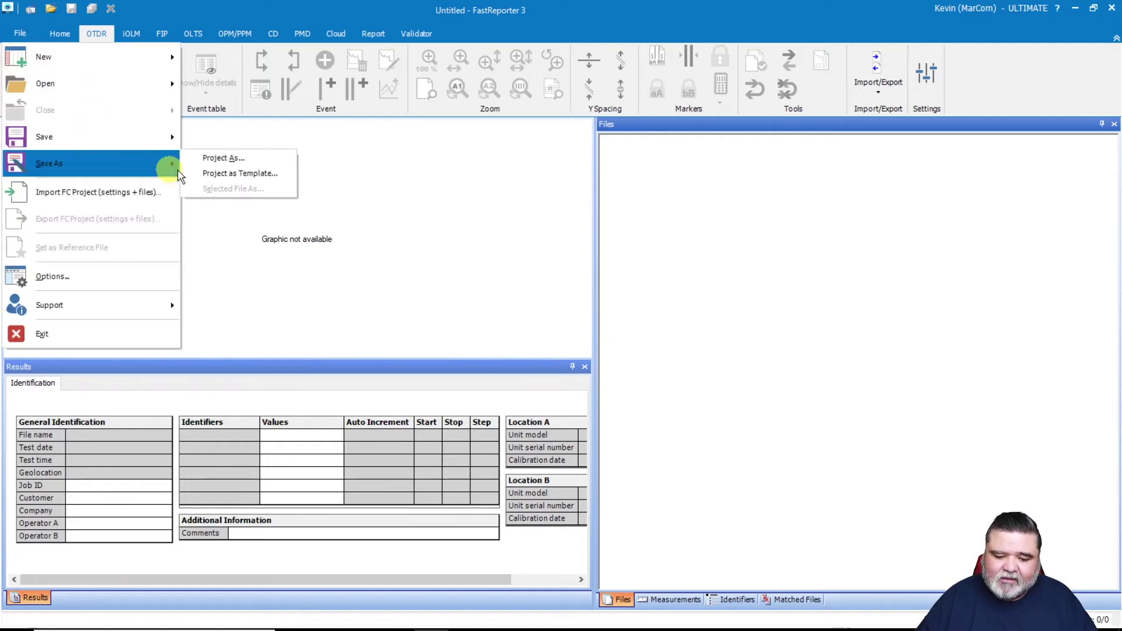
left_click(261, 174)
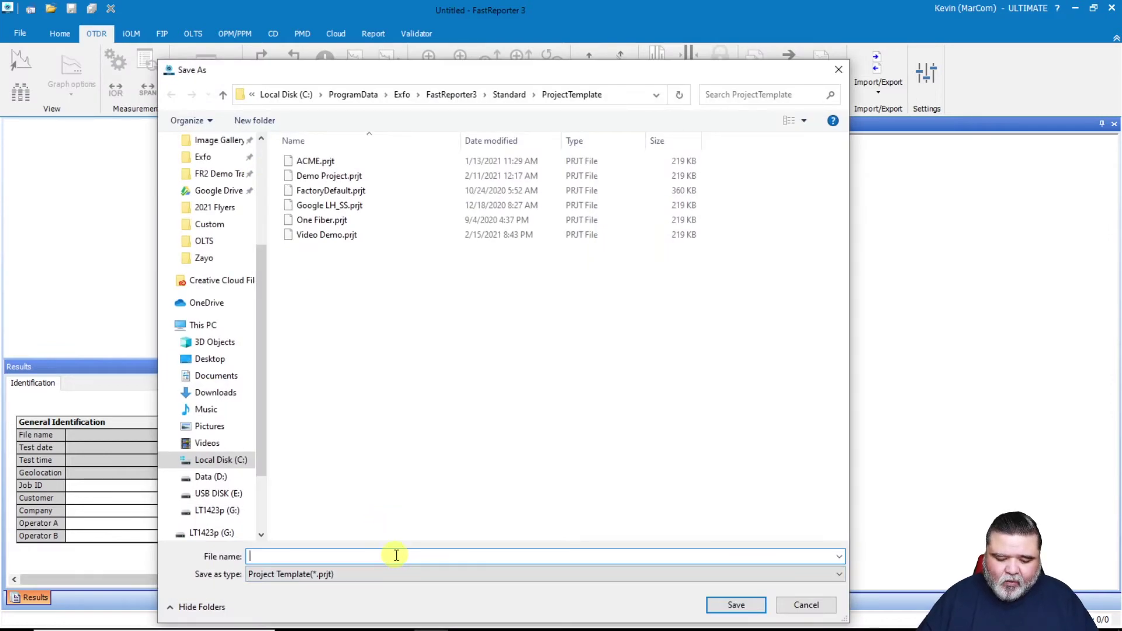
type("a")
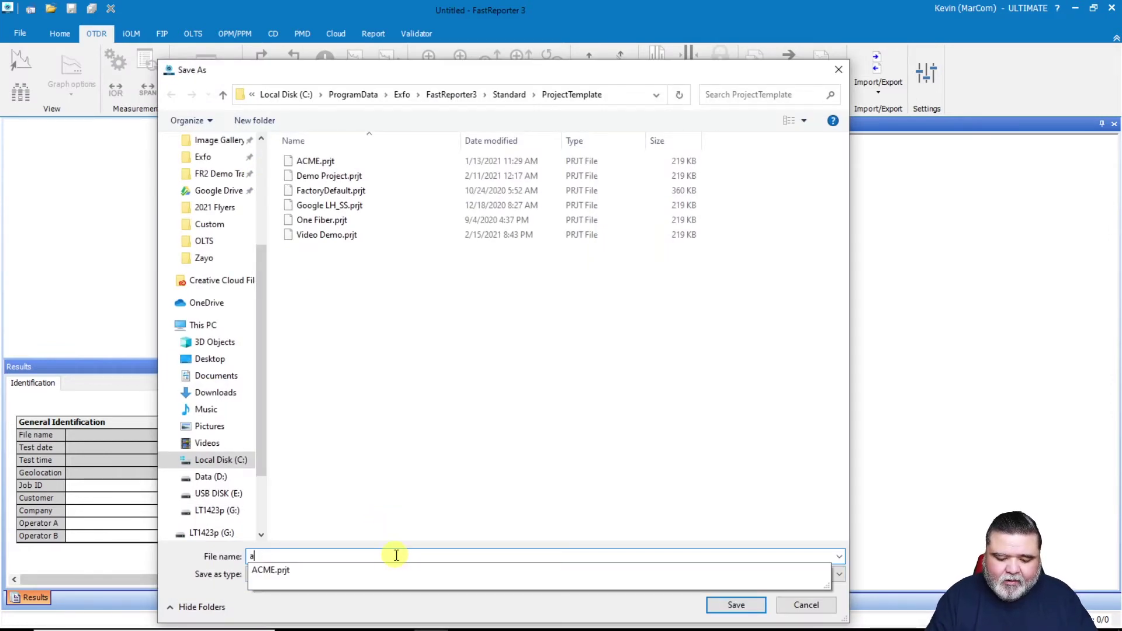
key("BackSpace")
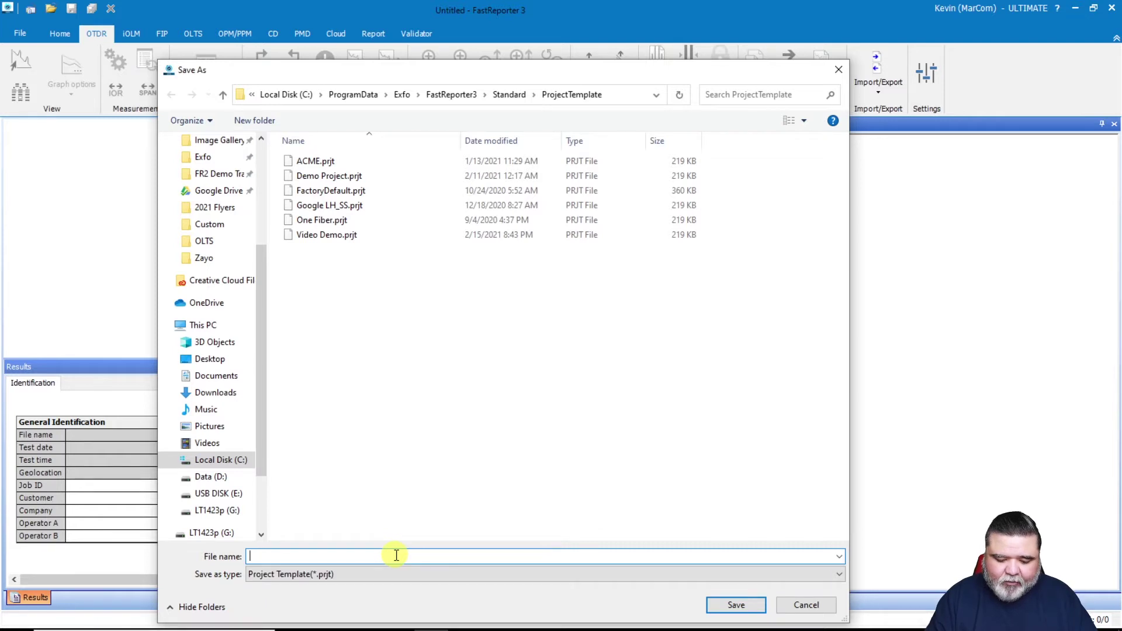
type("Acme Fib")
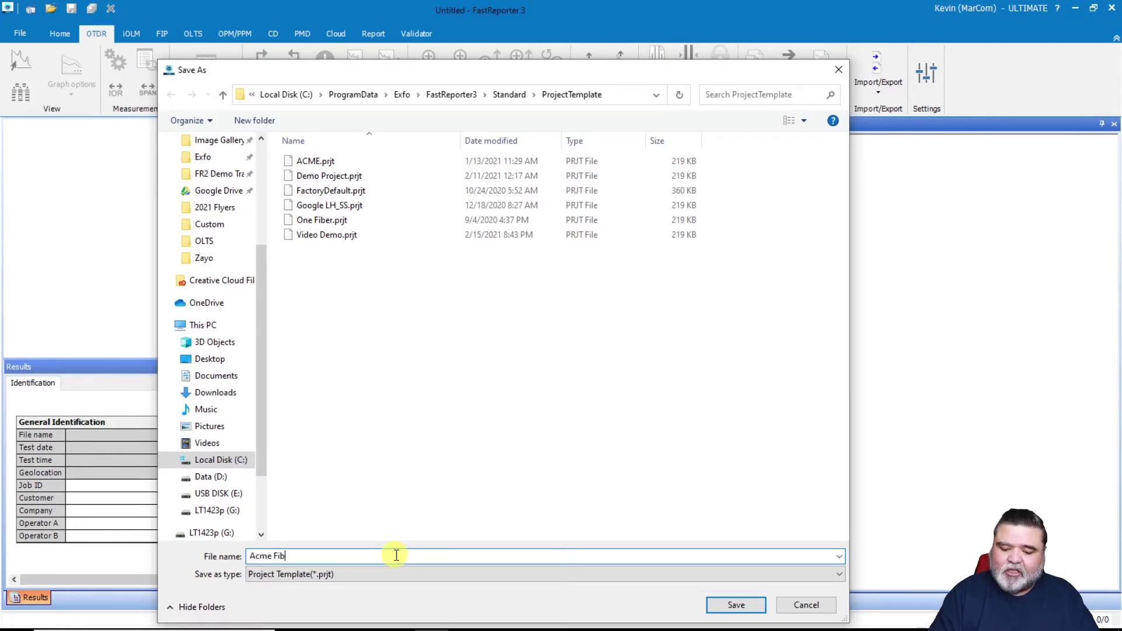
type("erProjec")
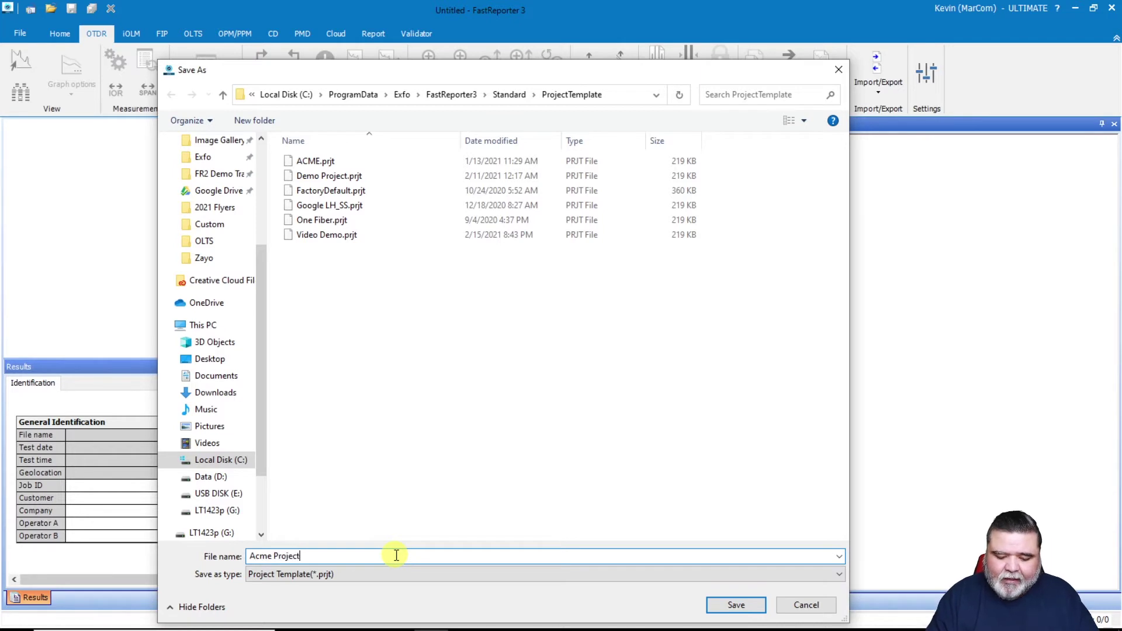
type("t")
key("Return")
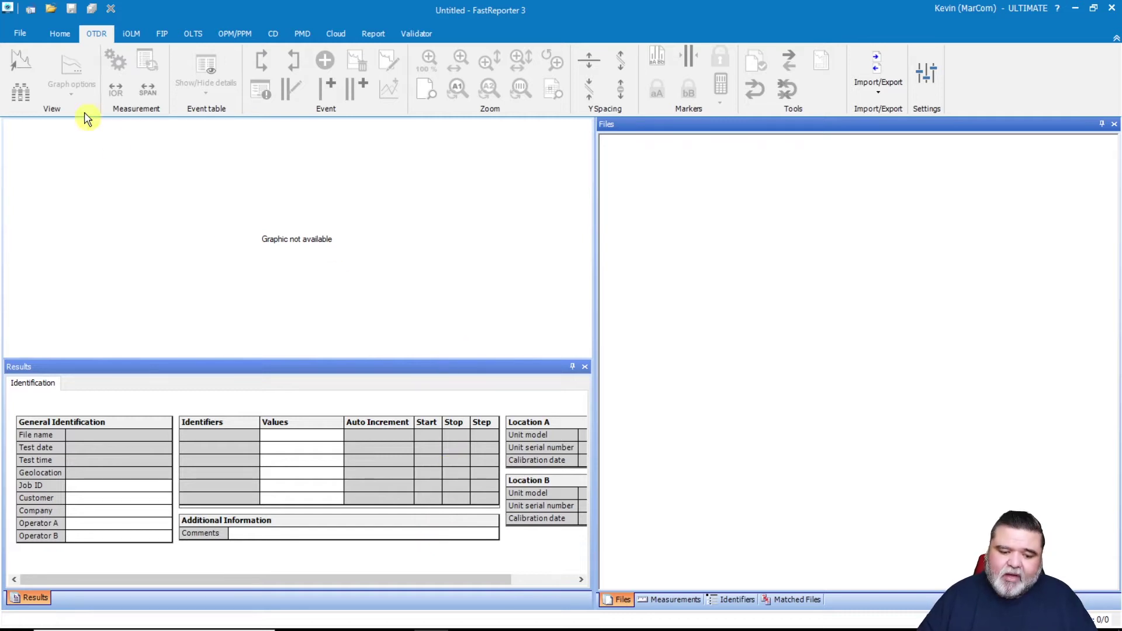
left_click(23, 34)
mouse_move(66, 58)
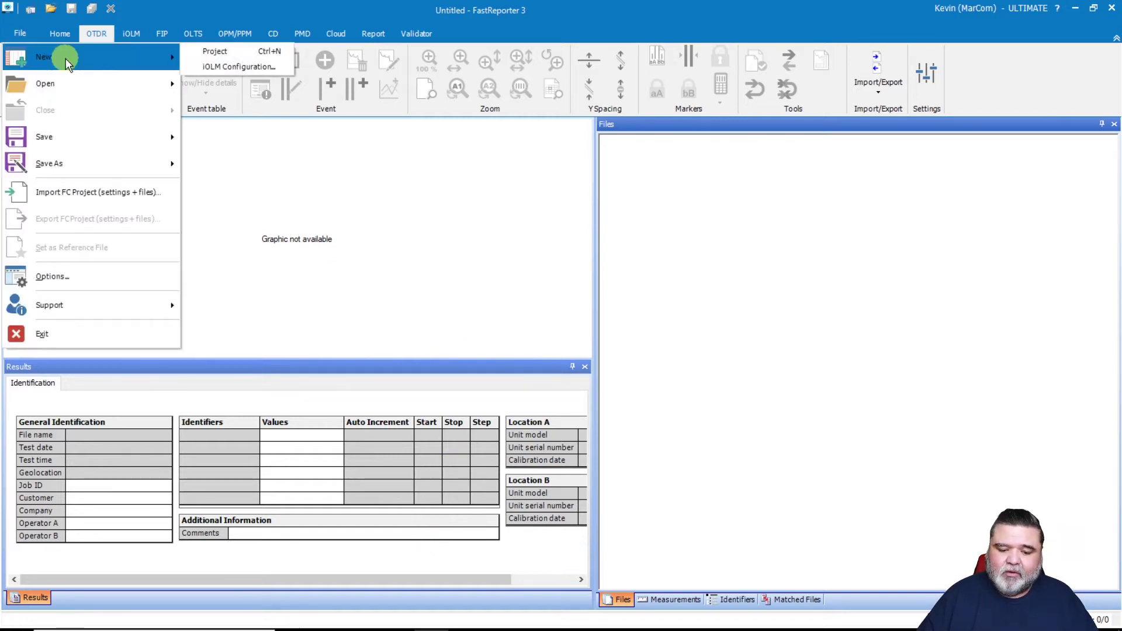
left_click(228, 60)
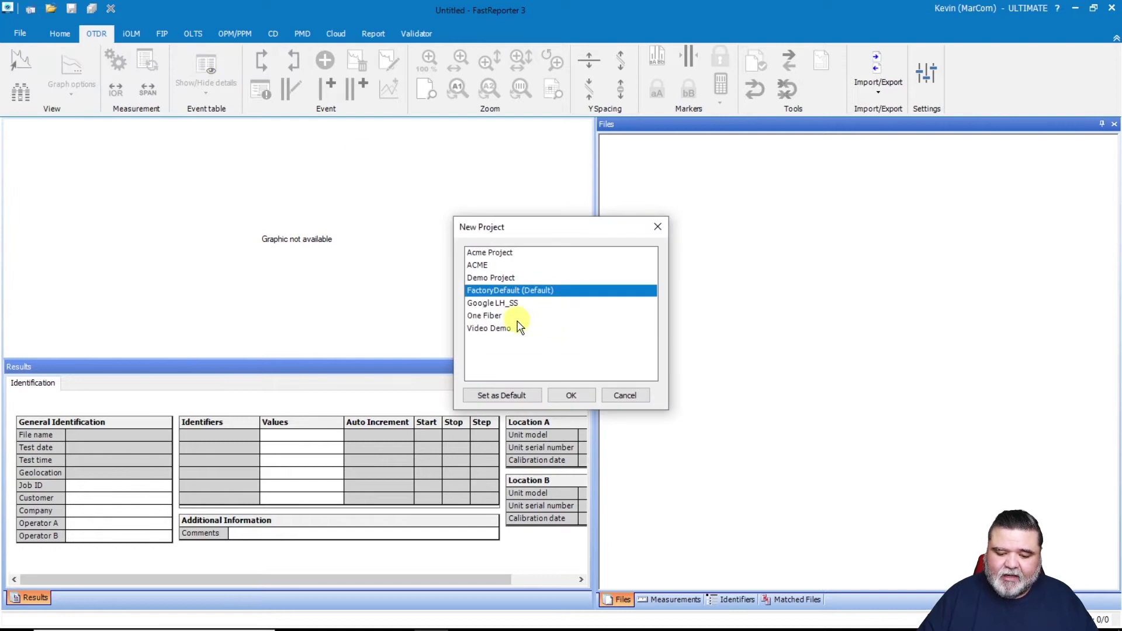
left_click(500, 263)
left_click(503, 255)
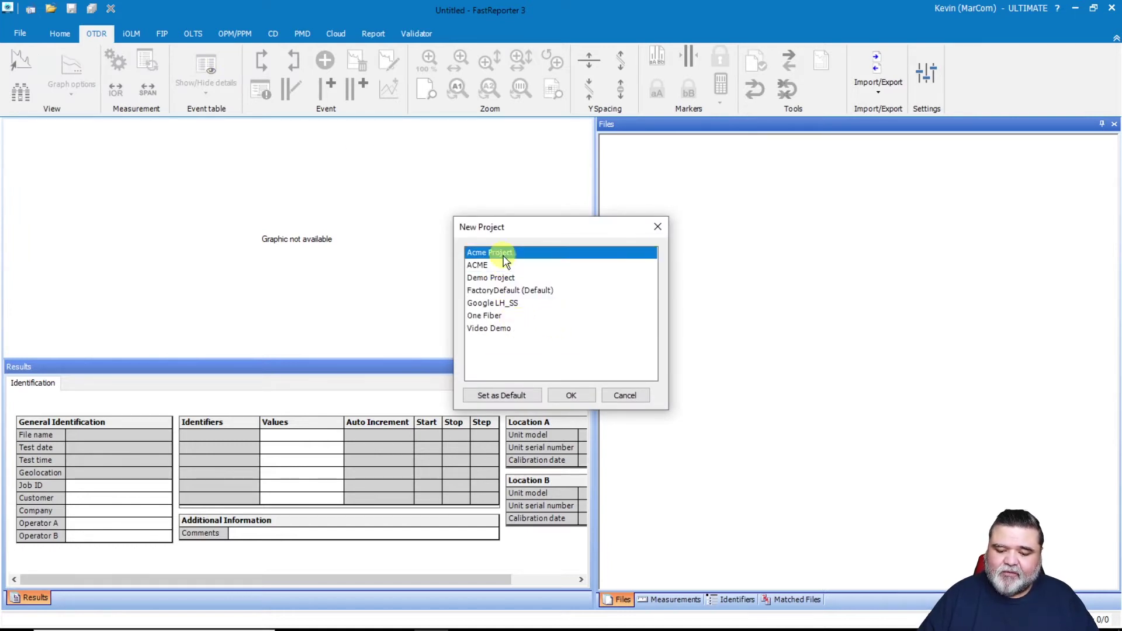
left_click(625, 395)
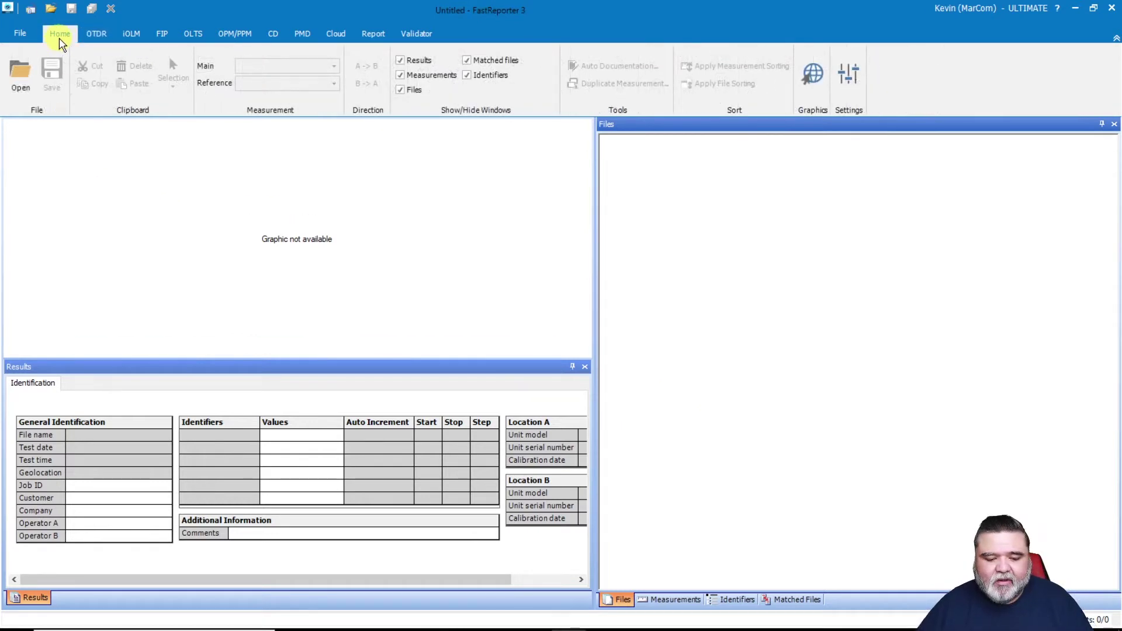
Browse to the Real\OTDR Traces 1310-1550 folder and select all its .trc trace files.
left_click(27, 82)
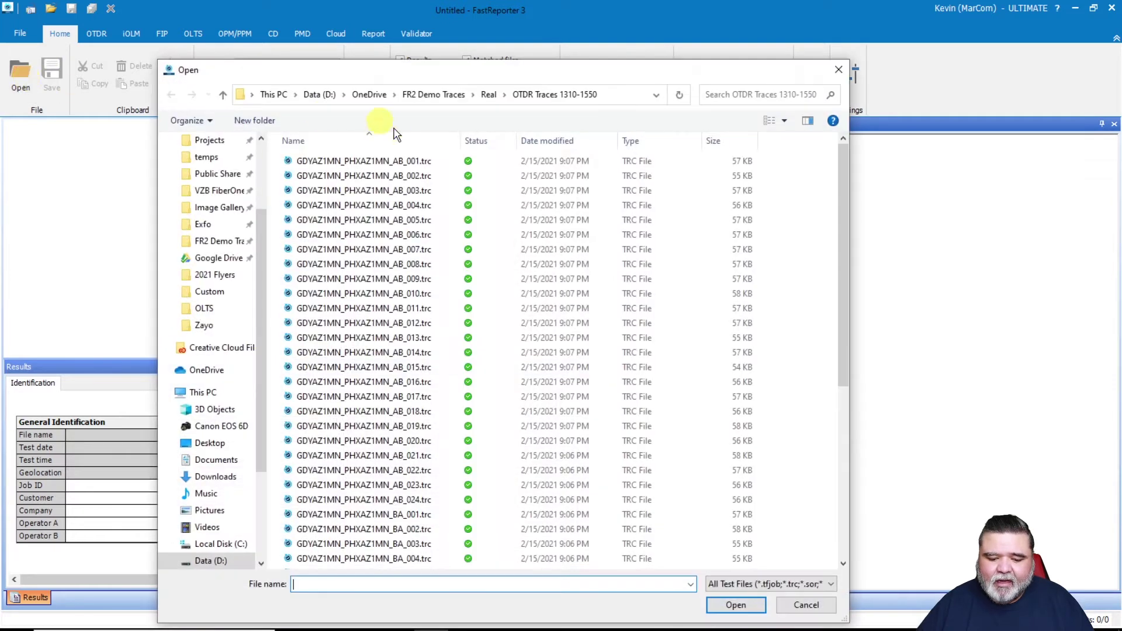
left_click(488, 96)
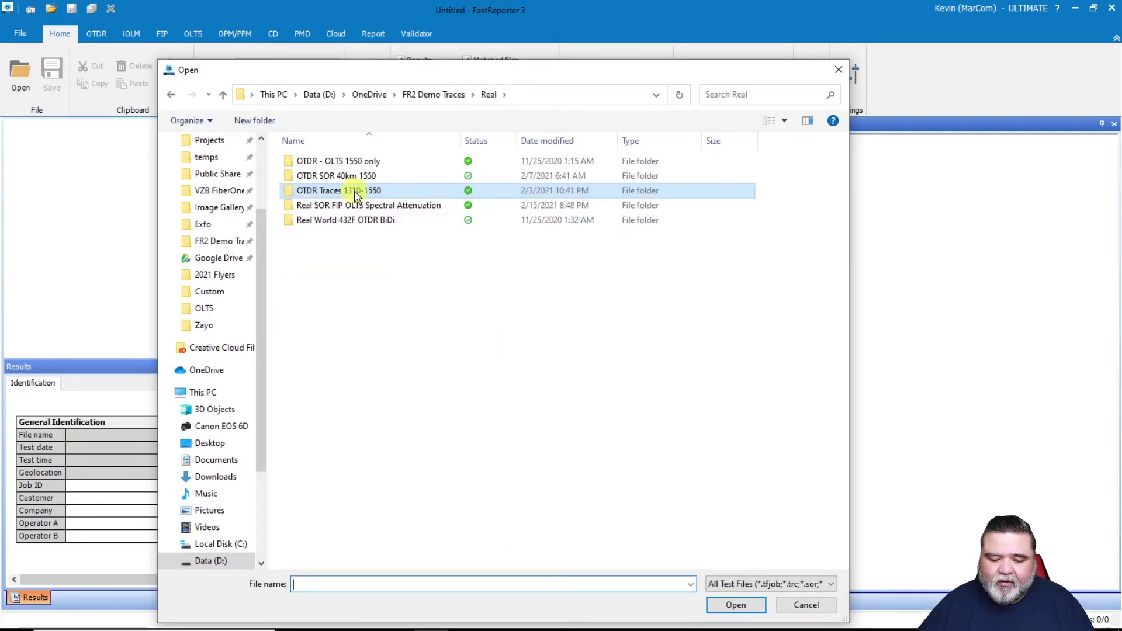
double_click(355, 195)
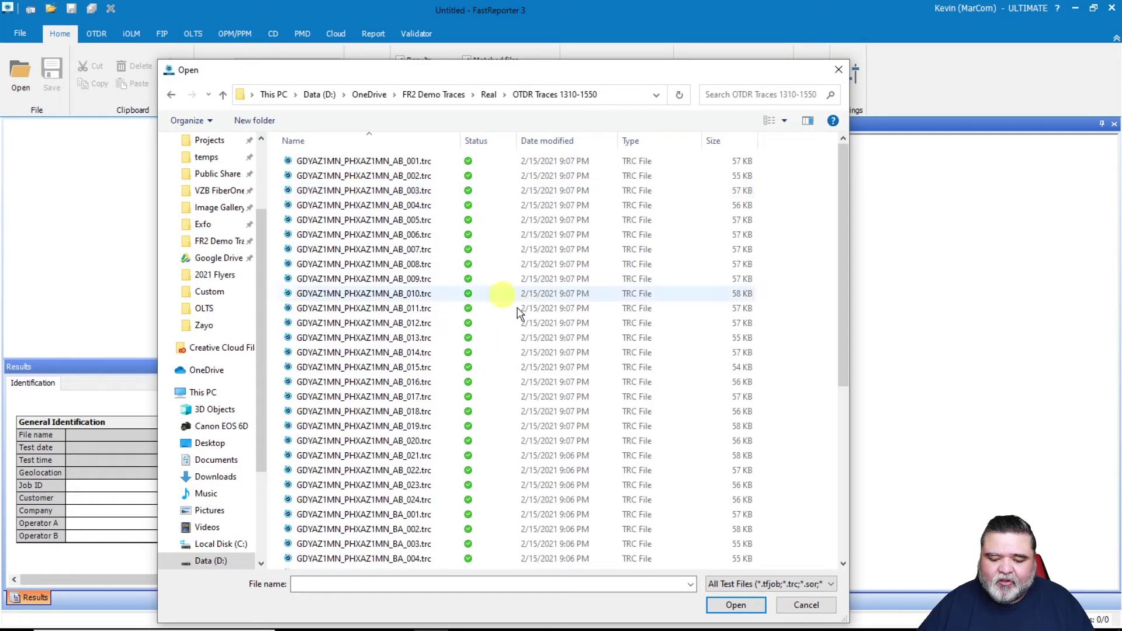
left_click(385, 338)
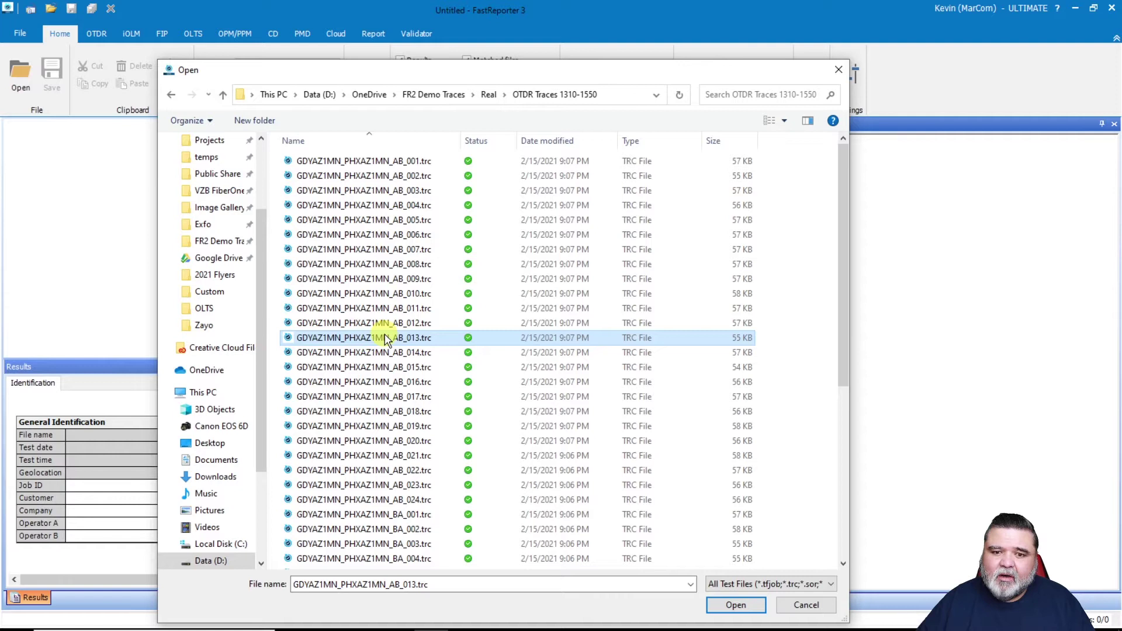
key("ctrl+a")
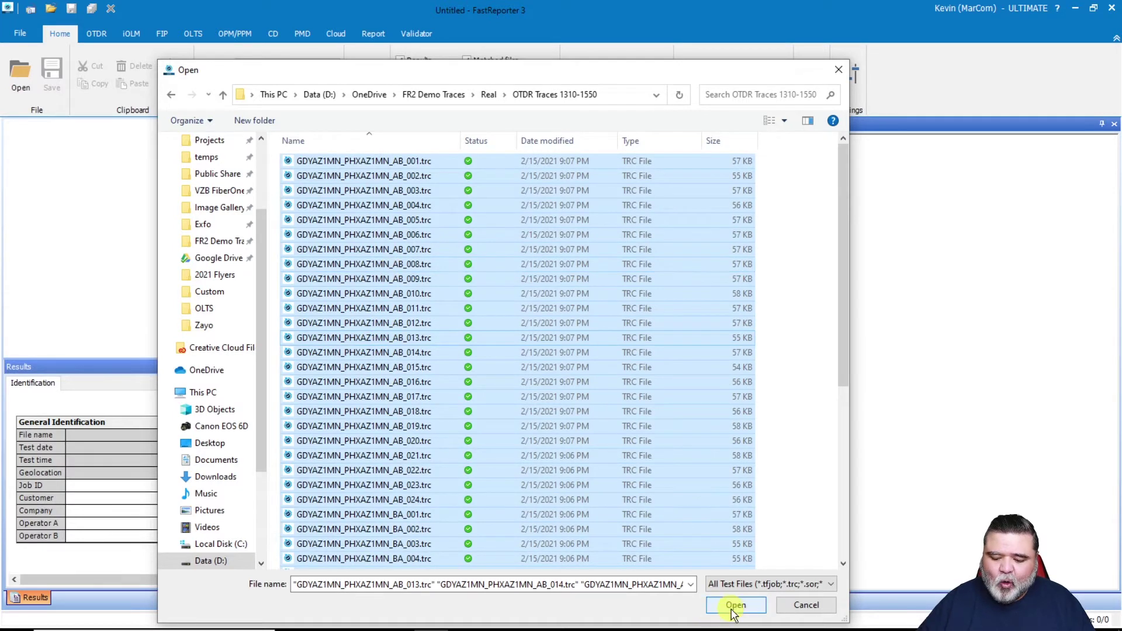
key("BackSpace")
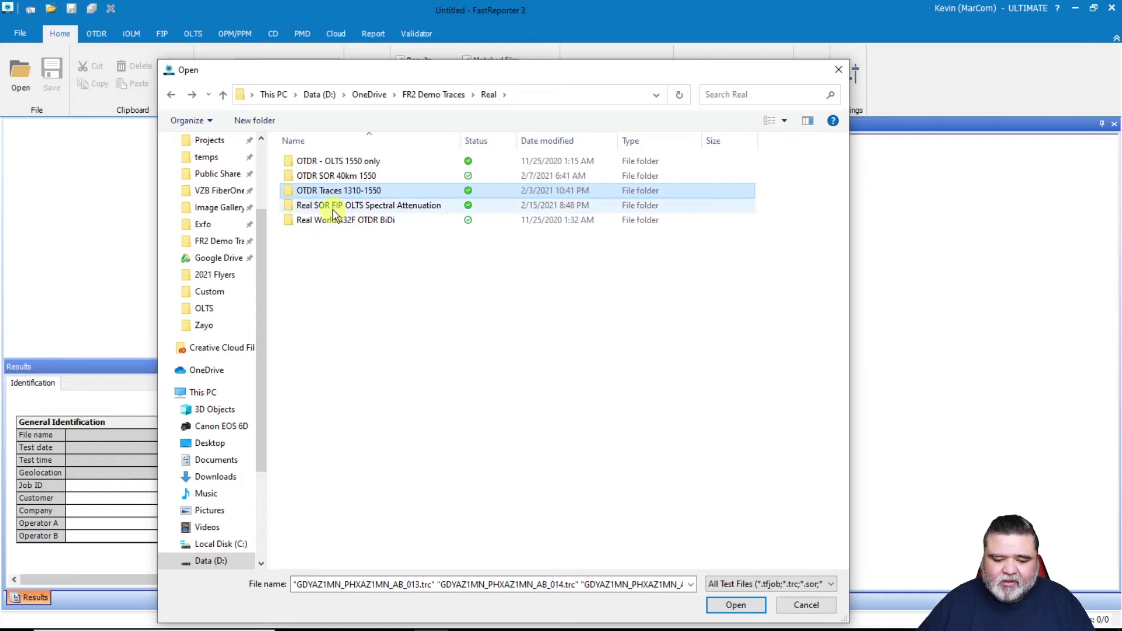
left_click_drag(323, 193, 899, 419)
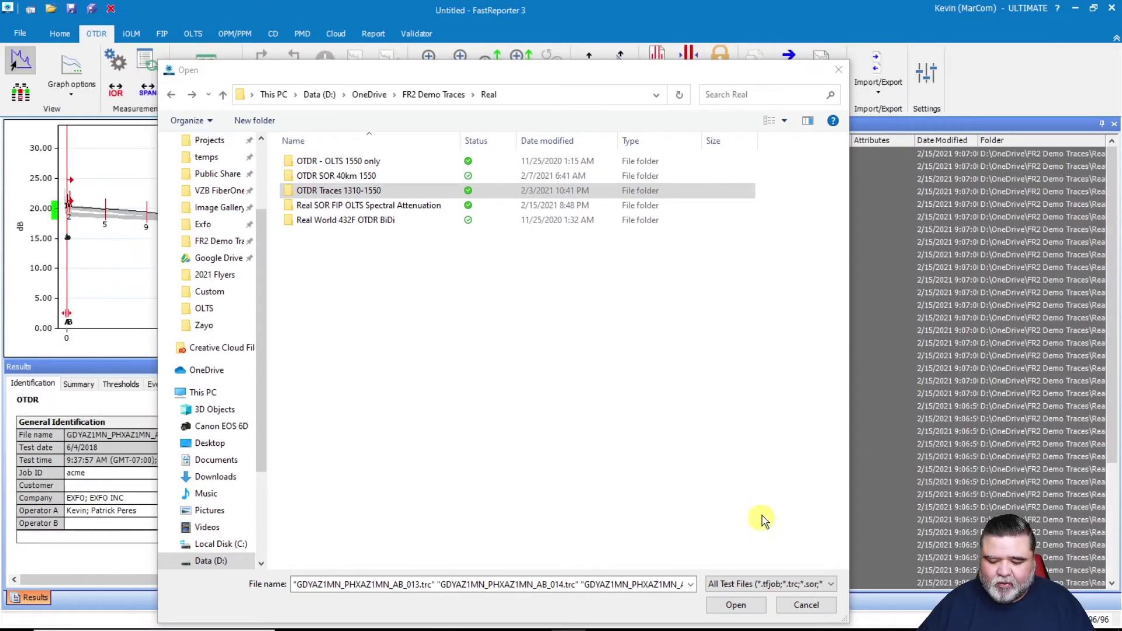
Load the selected traces, widen the file name column, and float the Results panel.
left_click(825, 606)
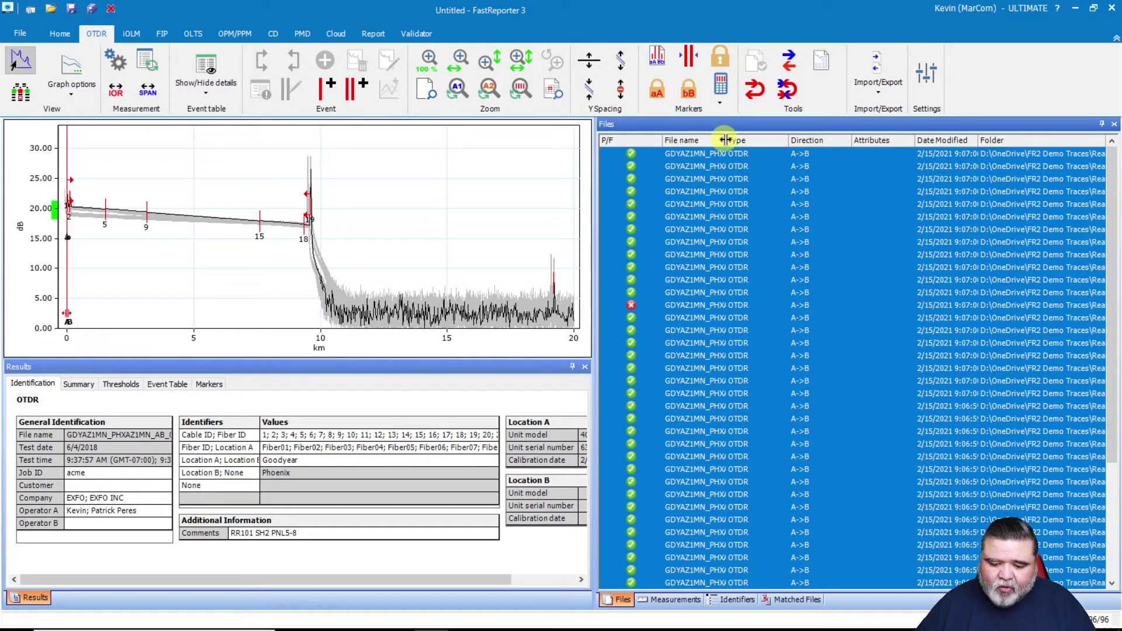
left_click_drag(726, 140, 791, 141)
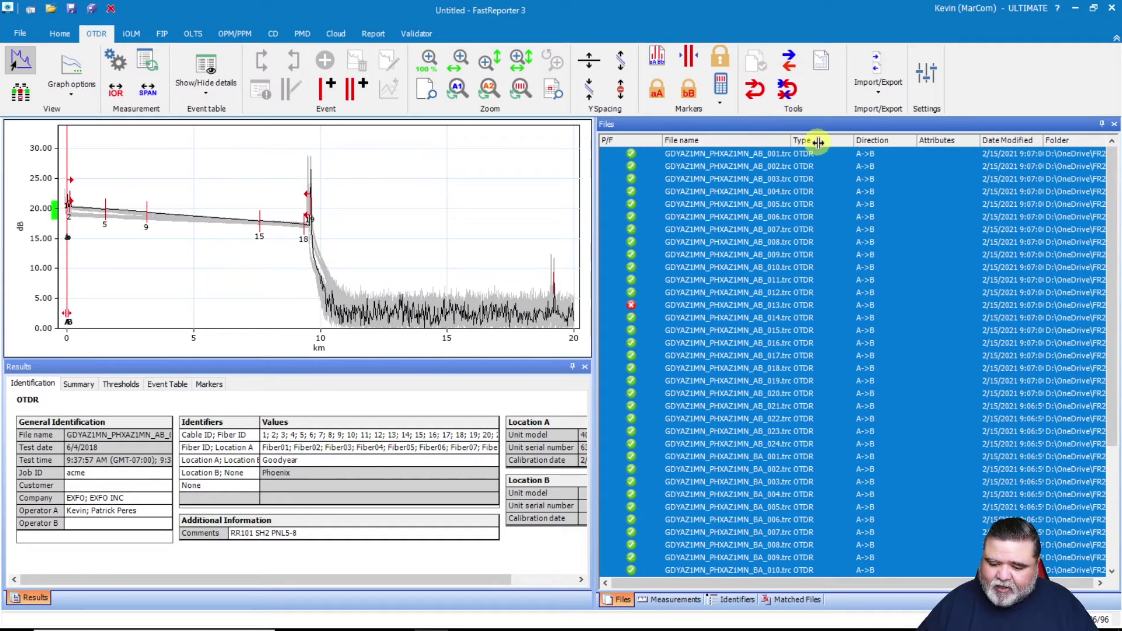
left_click_drag(791, 142, 818, 141)
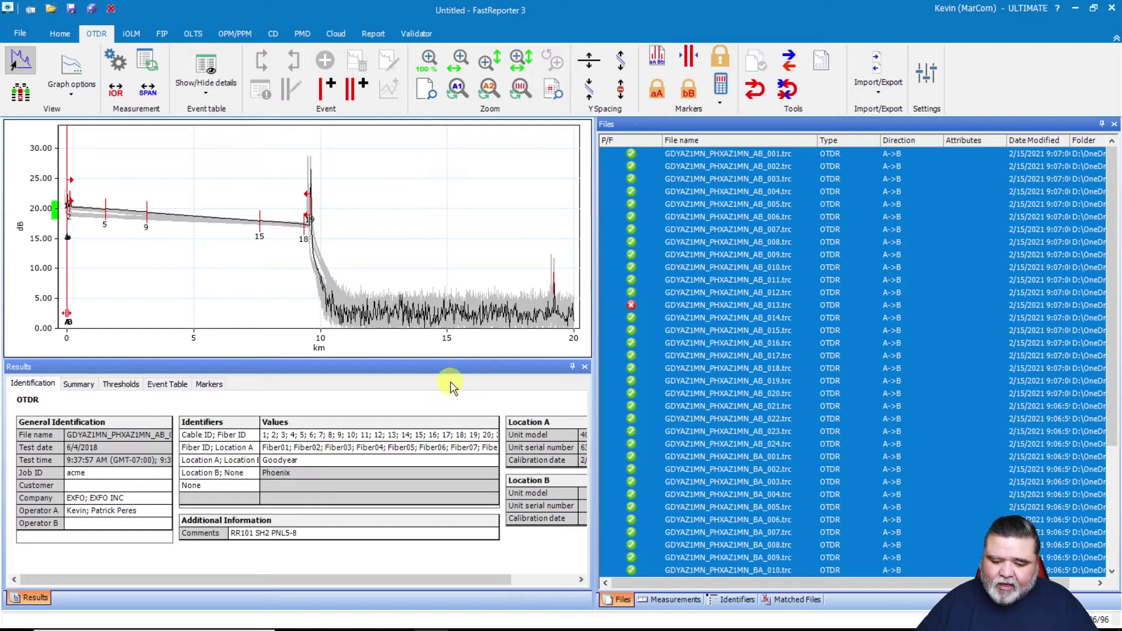
left_click_drag(311, 367, 555, 333)
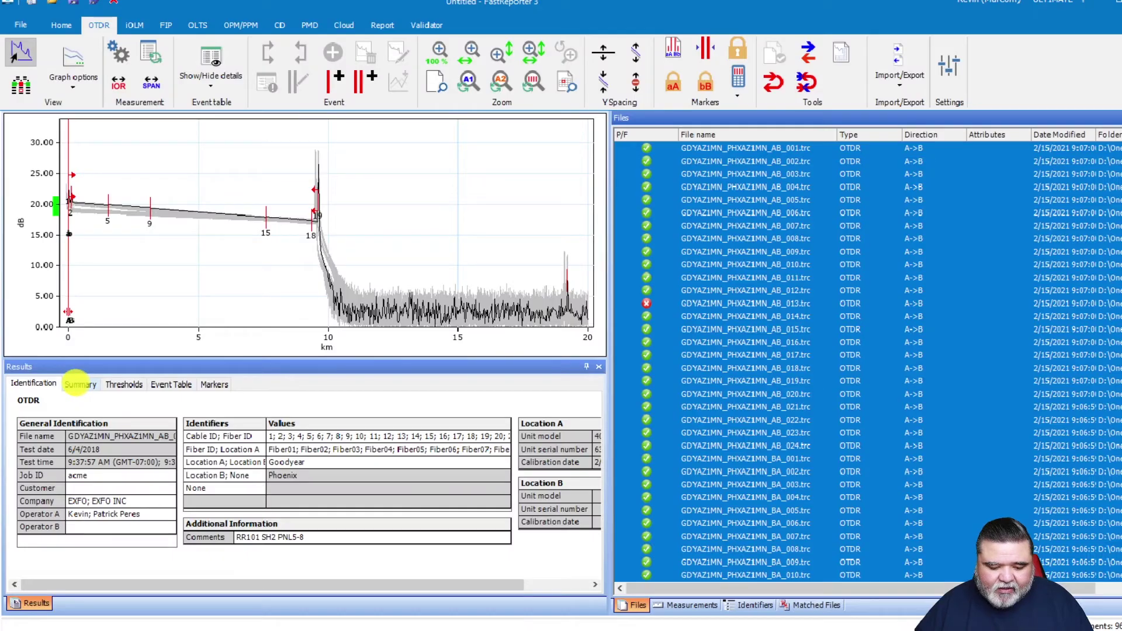
Show the Results summary and display only fiber AB_011's traces on the graph.
left_click(80, 383)
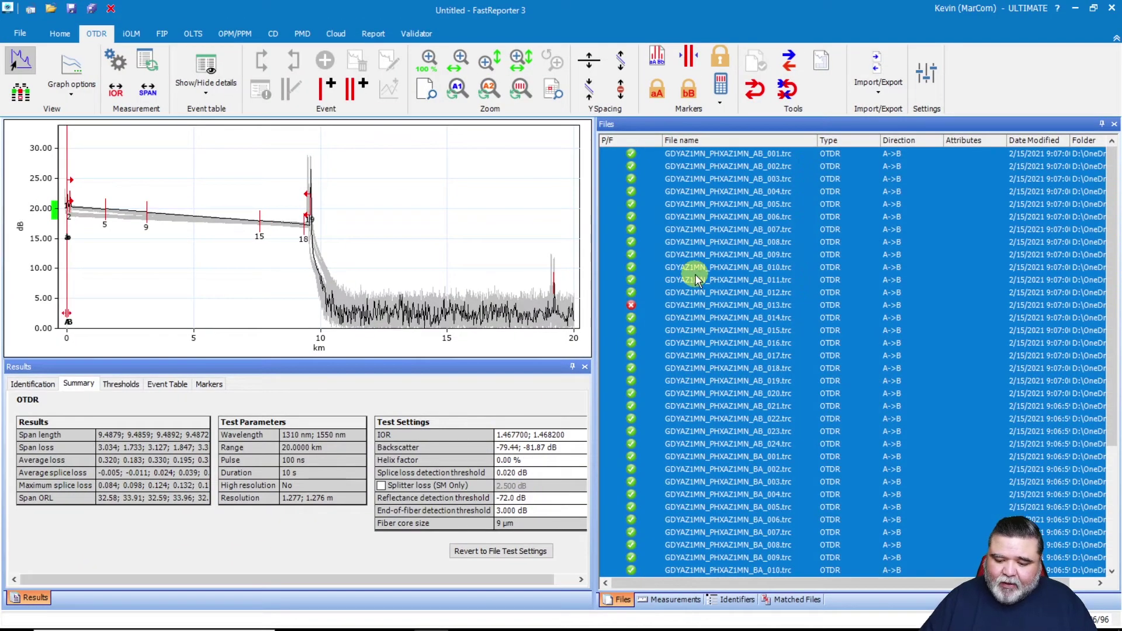
left_click(692, 275)
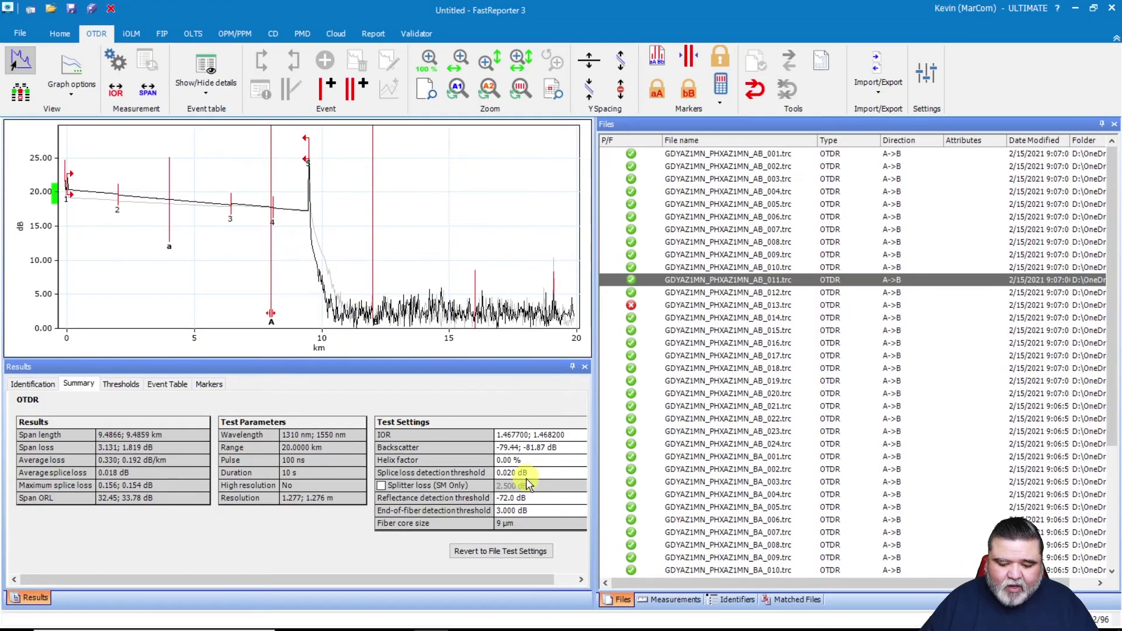
Raise the splice loss detection threshold in Test Settings to 0.500 dB.
left_click(526, 474)
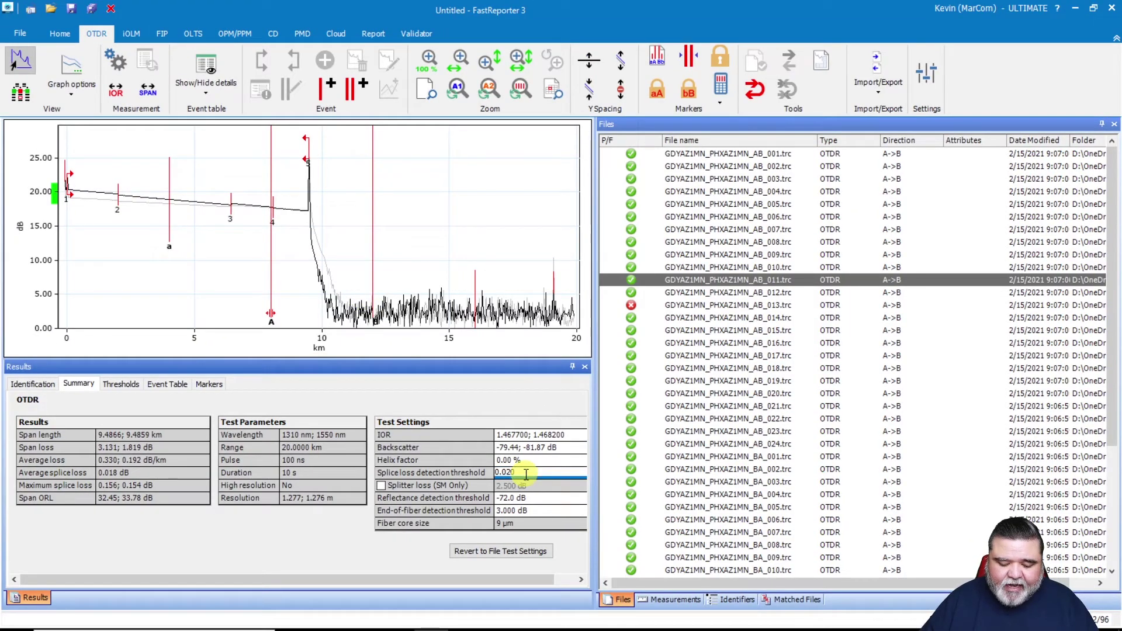
type("0.5")
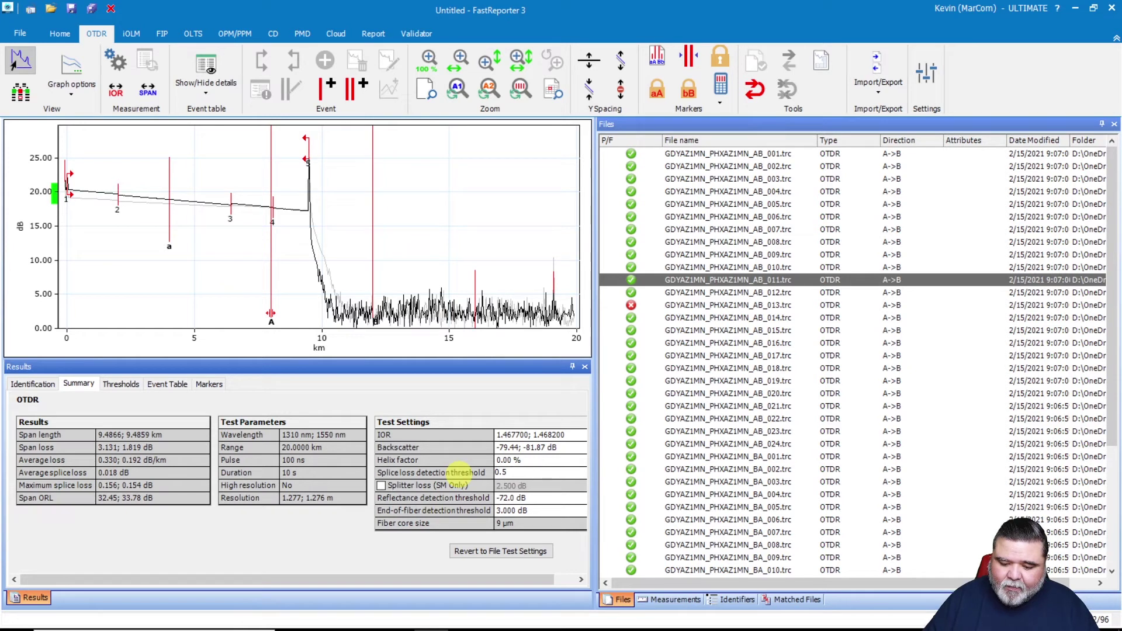
key("Return")
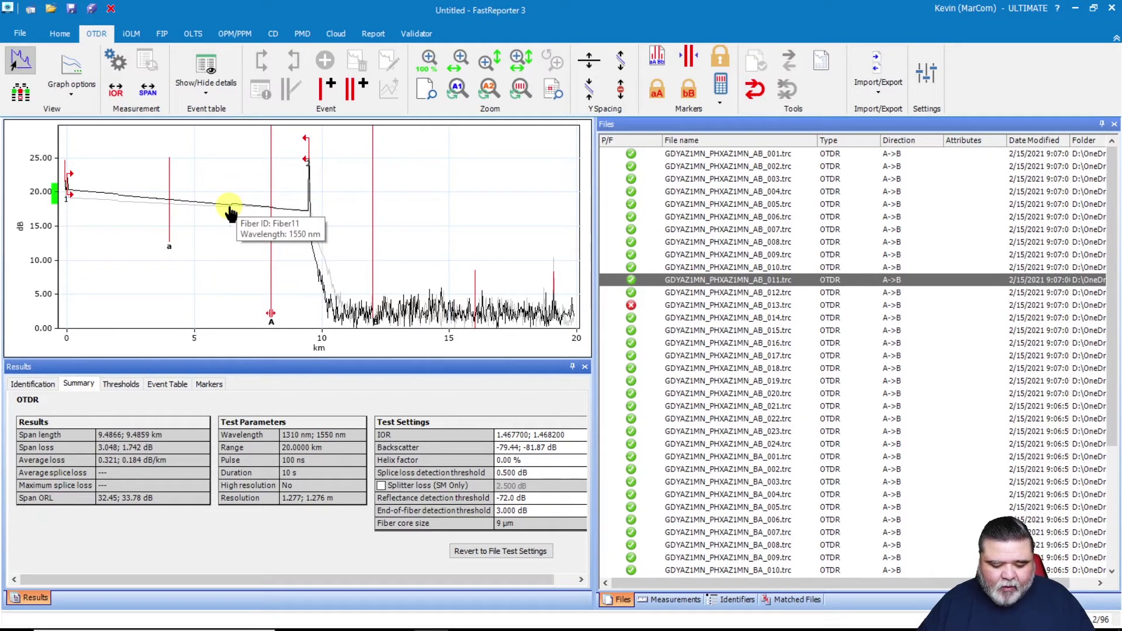
Zoom the graph in from 5–9 km down to the small step near 6.45 km.
left_click(231, 209)
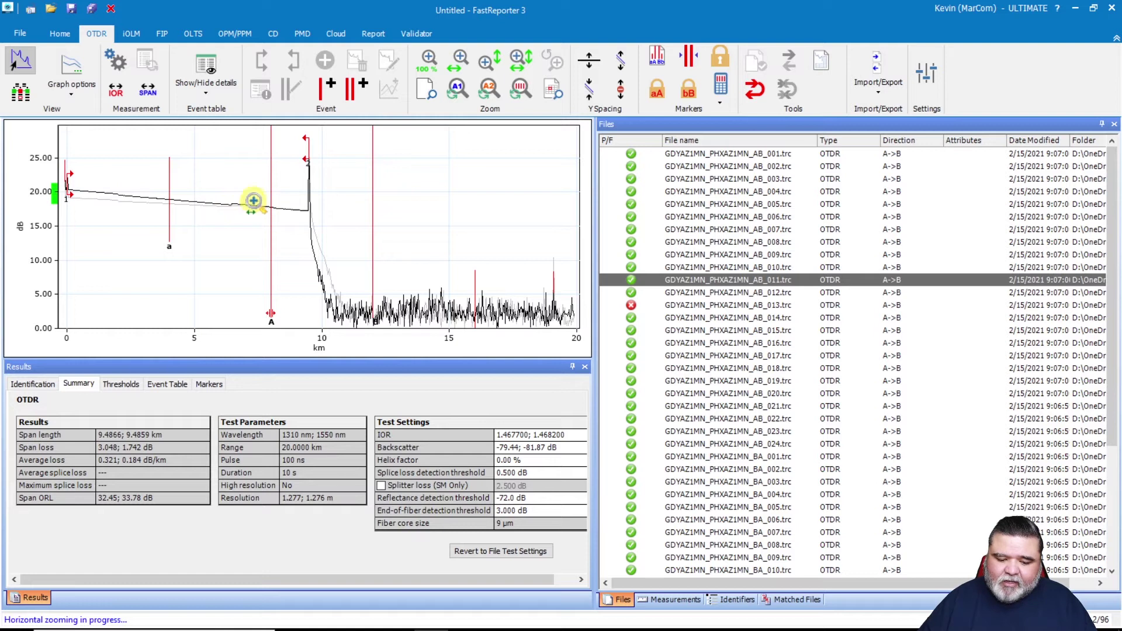
left_click(234, 201)
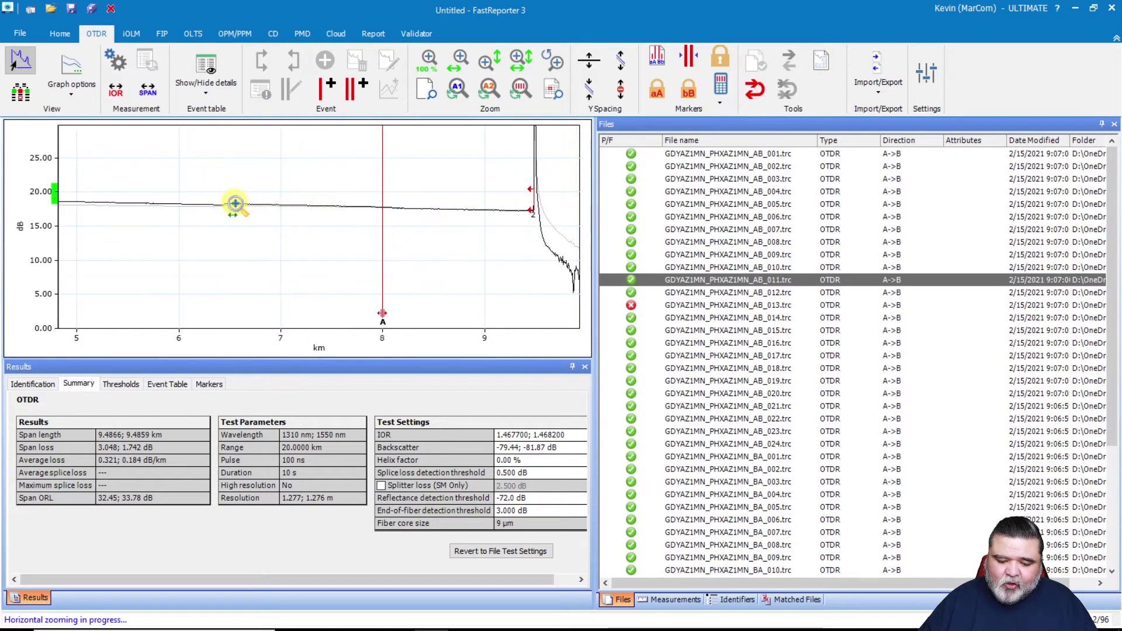
key("shift")
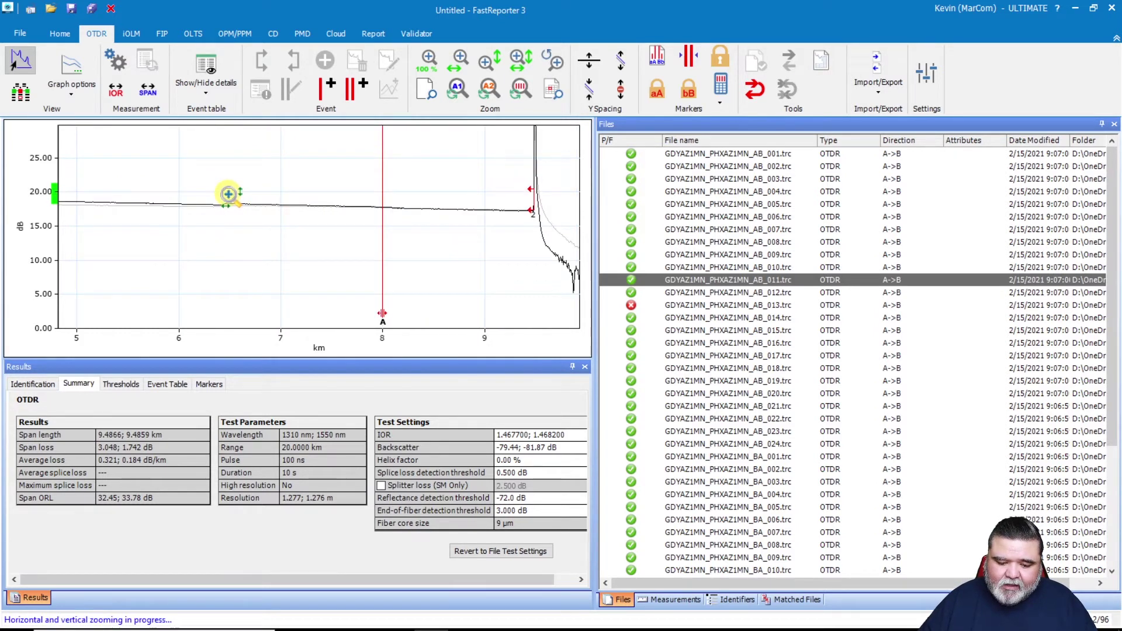
left_click(228, 195)
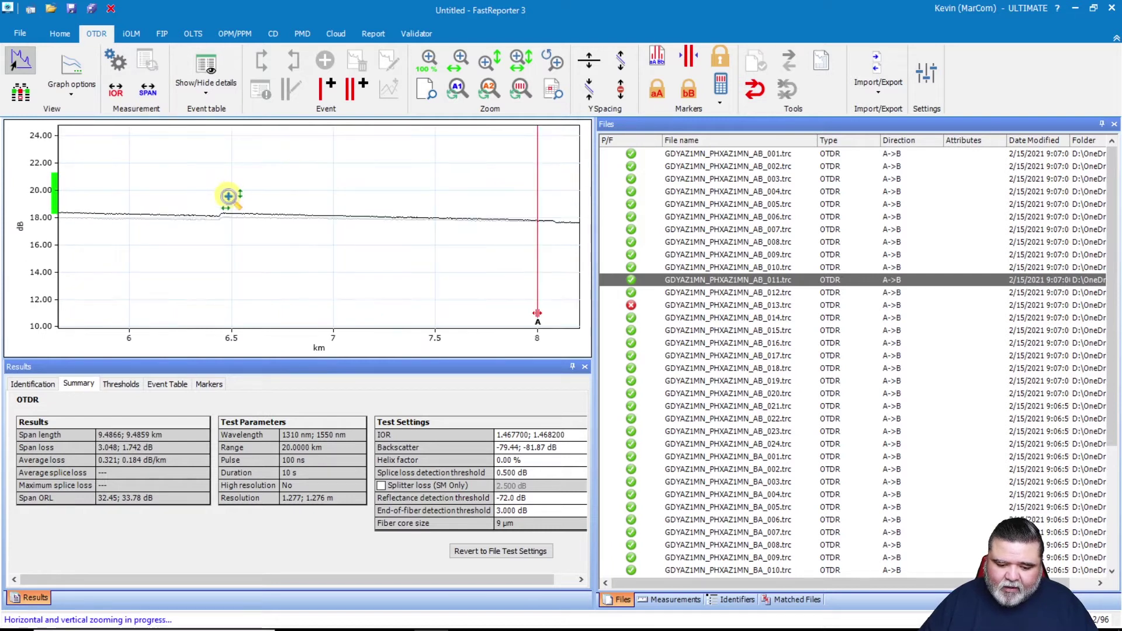
left_click(224, 220)
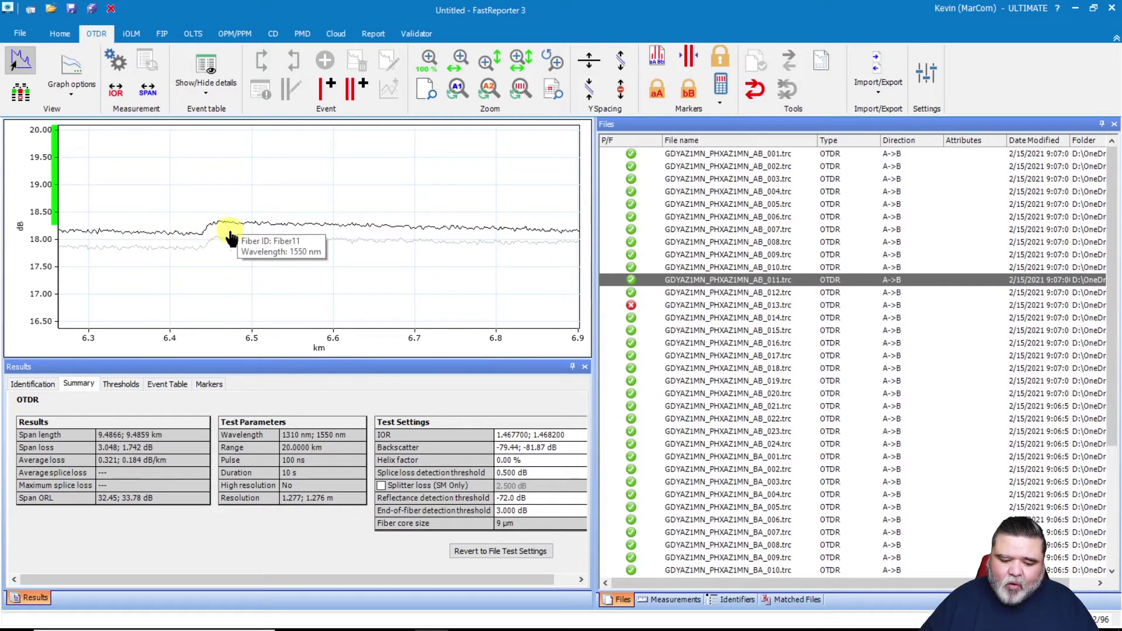
Set the splice-loss threshold back to 0.02 dB and zoom out to the full 0–20 km trace.
left_click(533, 474)
type("0")
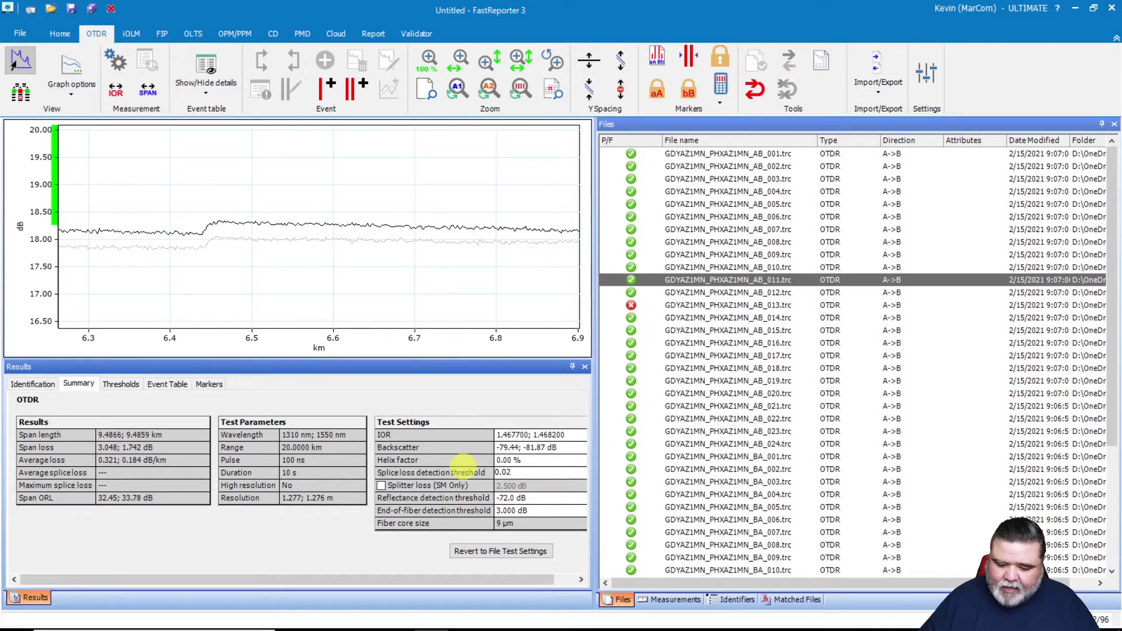
type(".02")
key("Return")
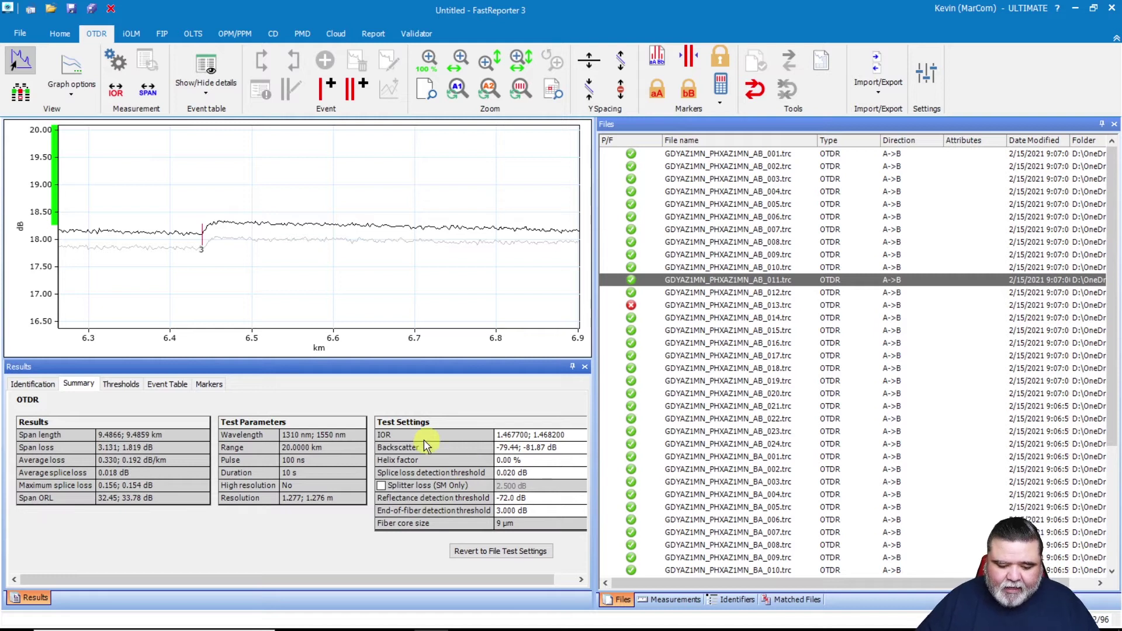
left_click(426, 63)
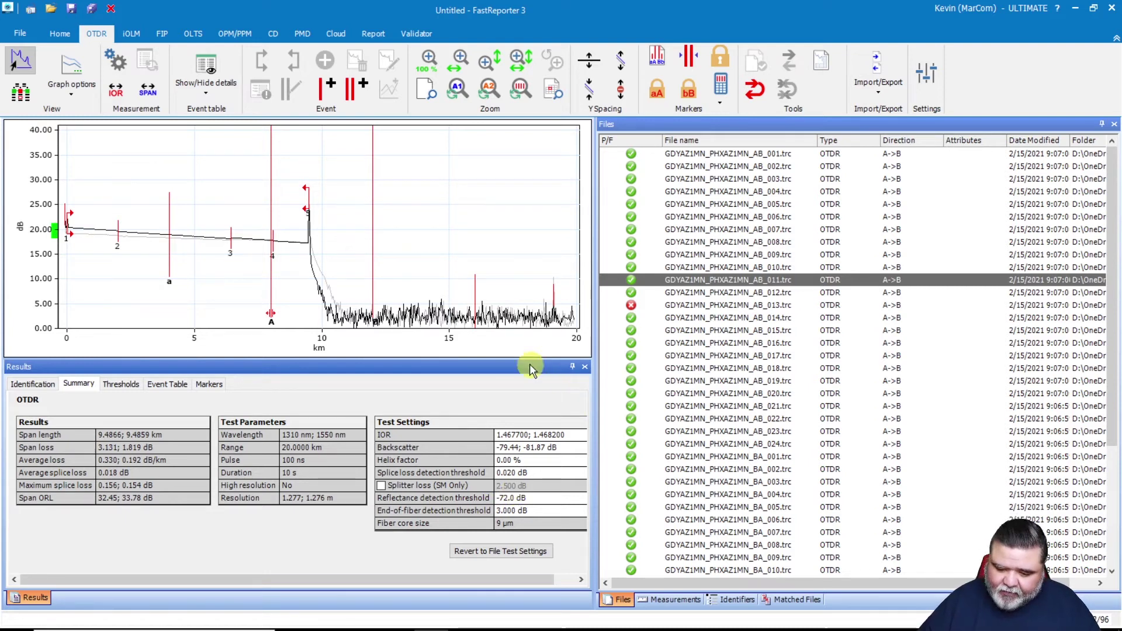
Load the AB_015 trace, then select all files to overlay every trace.
left_click(605, 325)
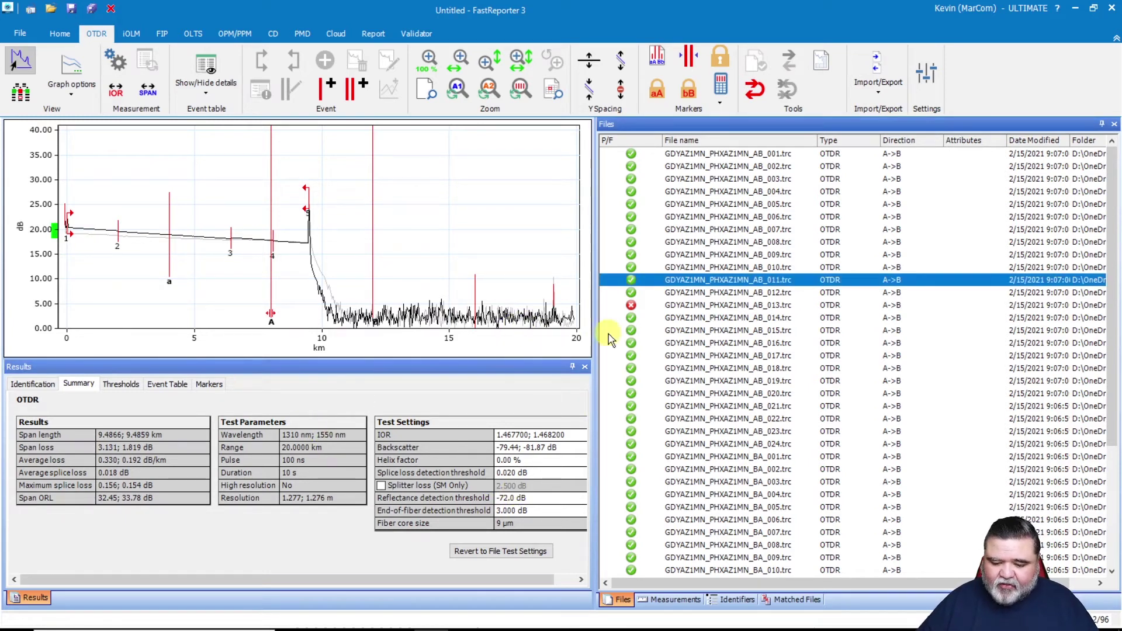
left_click(673, 331)
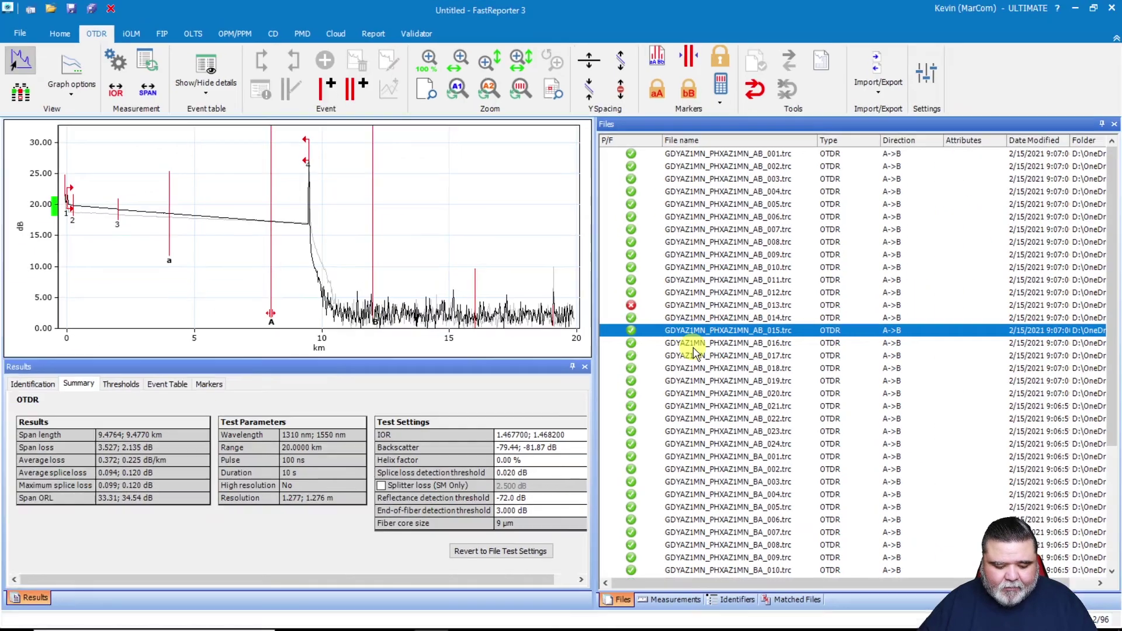
key("ctrl+a")
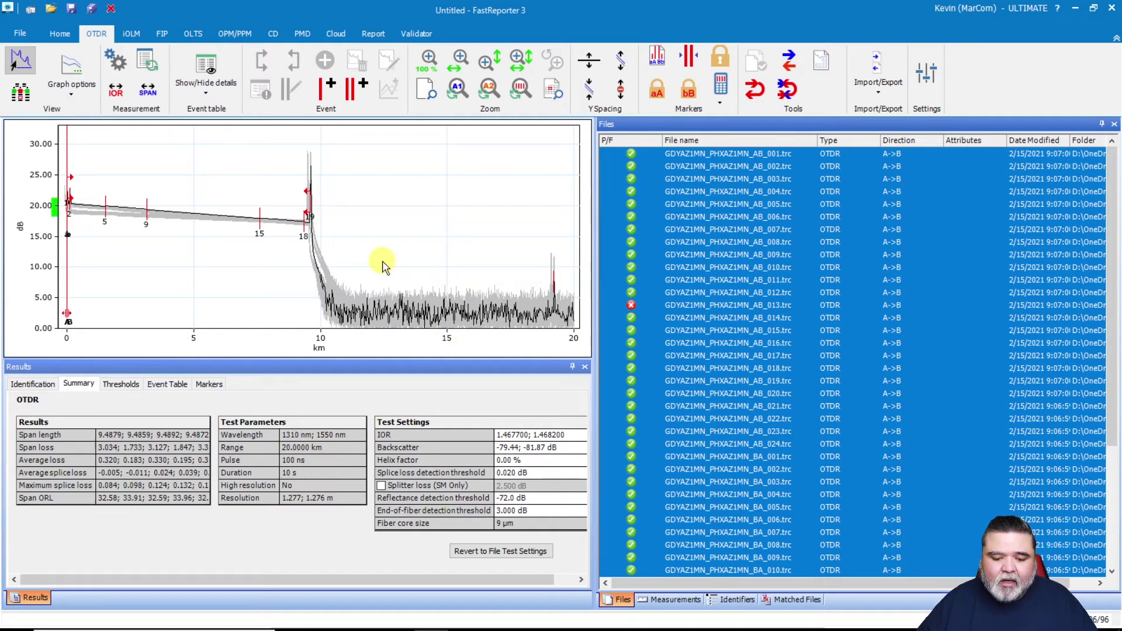
mouse_move(264, 226)
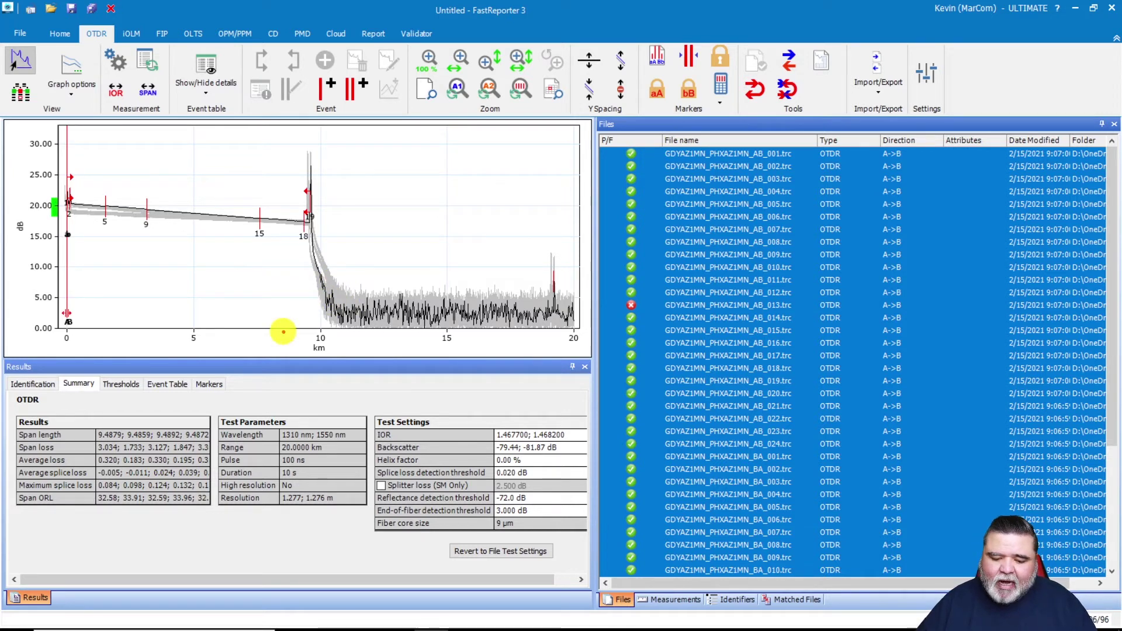
mouse_move(67, 163)
left_mouse_down()
mouse_move(92, 165)
mouse_move(109, 114)
mouse_move(105, 190)
mouse_move(142, 199)
left_mouse_up()
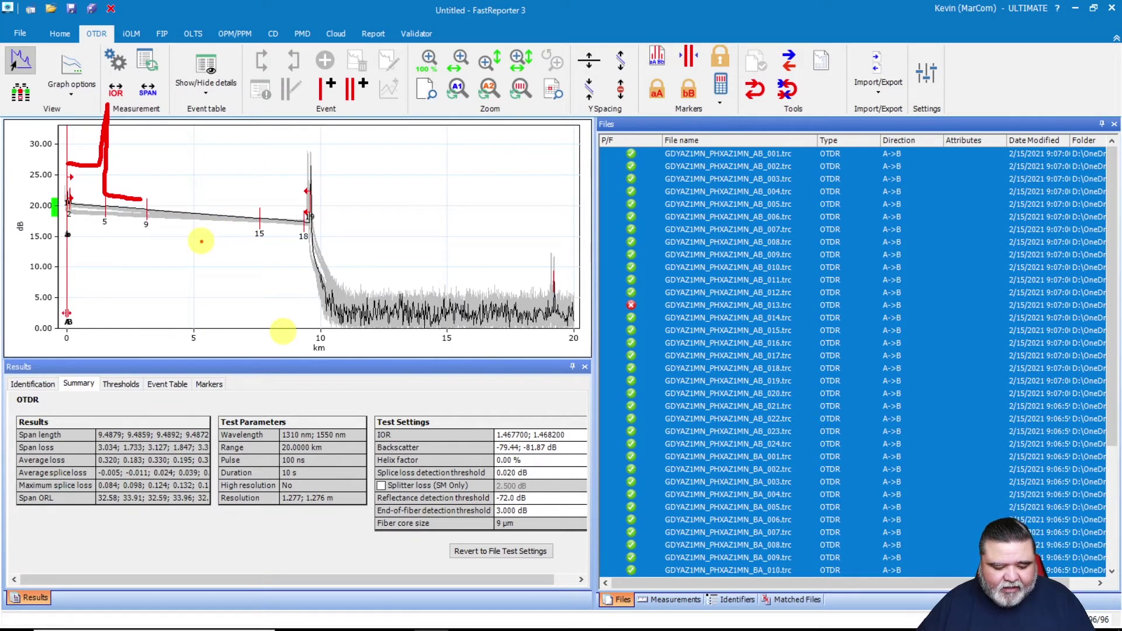
key("Escape")
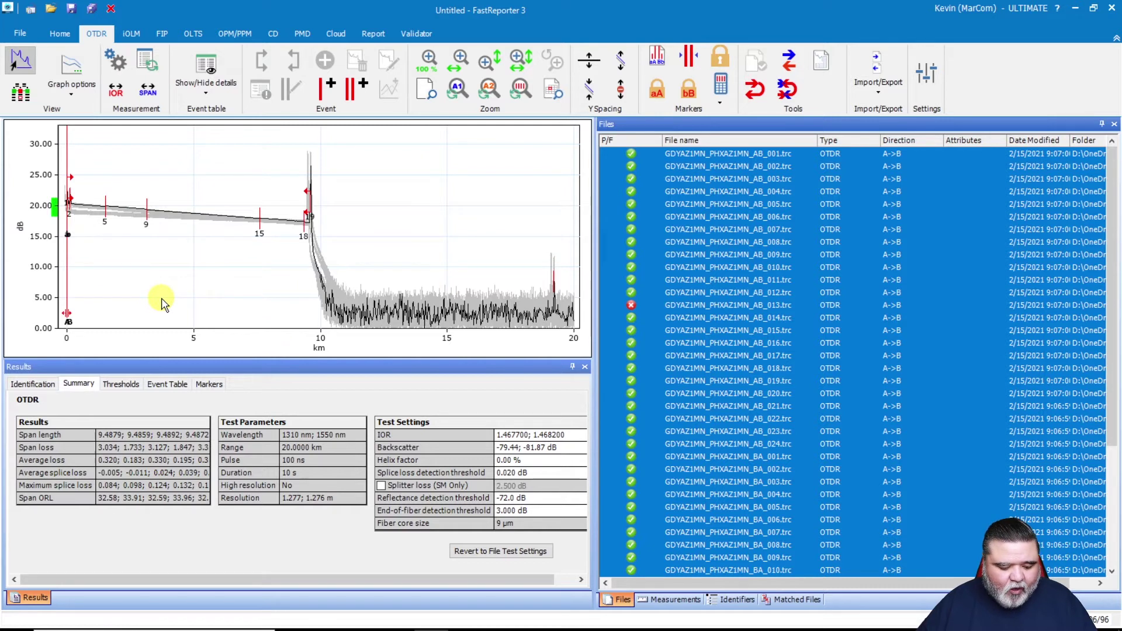
mouse_move(169, 303)
left_mouse_down()
mouse_move(68, 189)
mouse_move(69, 197)
mouse_move(69, 171)
mouse_move(88, 202)
mouse_move(149, 211)
mouse_move(150, 185)
mouse_move(178, 214)
mouse_move(223, 221)
left_mouse_up()
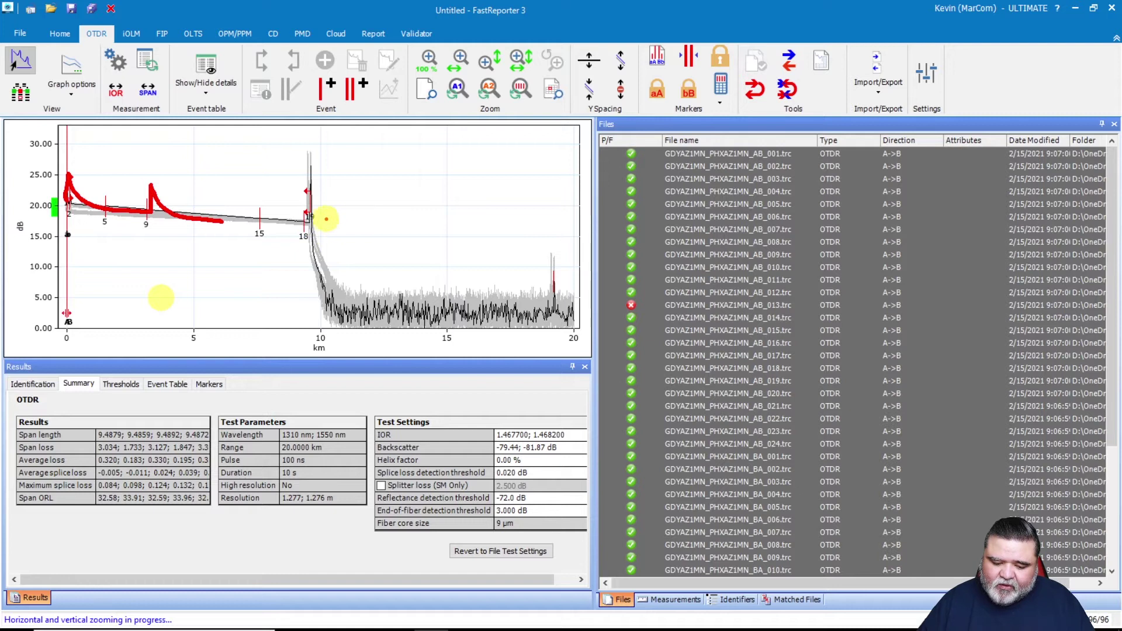
left_click_drag(317, 219, 358, 201)
left_click_drag(416, 284, 422, 238)
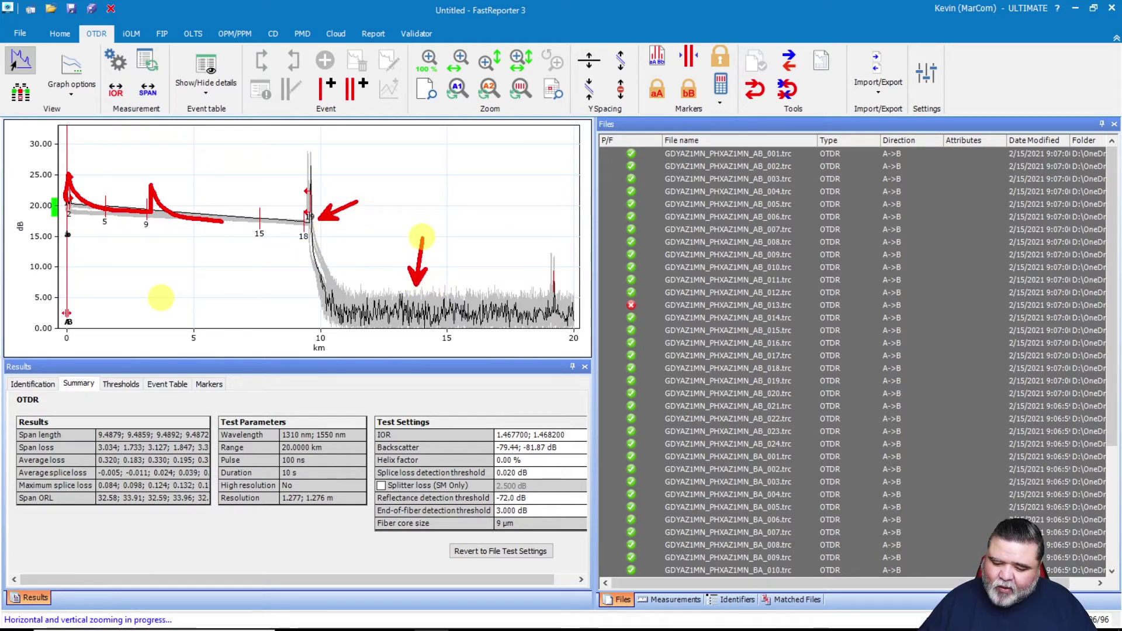
mouse_move(203, 216)
left_mouse_down()
mouse_move(243, 183)
mouse_move(291, 216)
left_mouse_up()
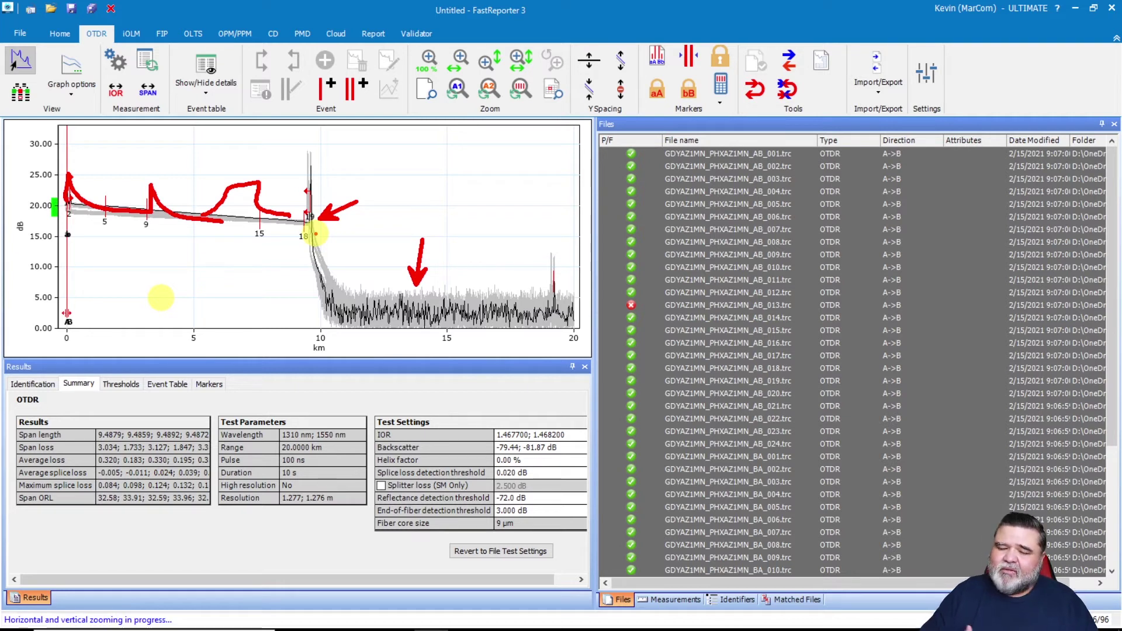
key("Escape")
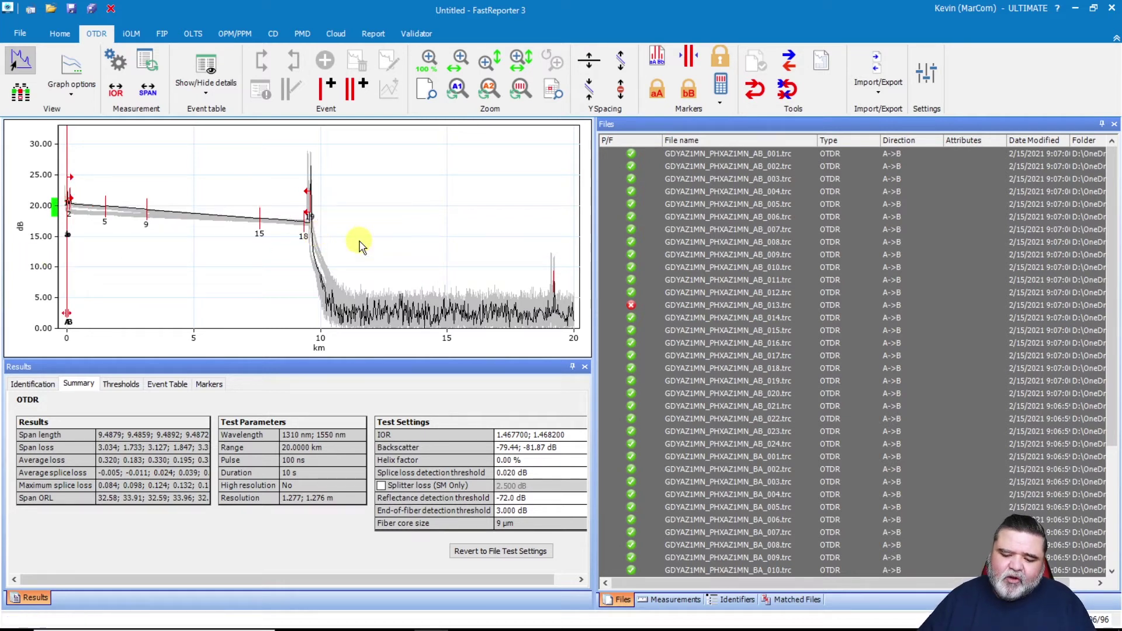
left_click(751, 220)
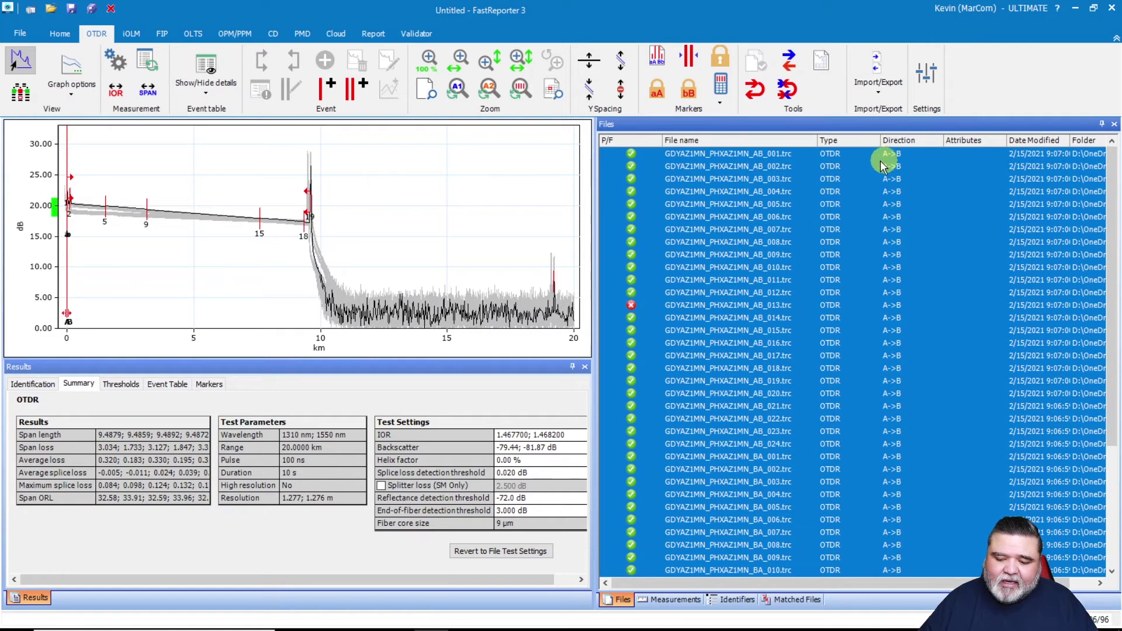
Select AB_001.trc through AB_024.trc in the Files list to overlay the A→B traces.
left_click(768, 155)
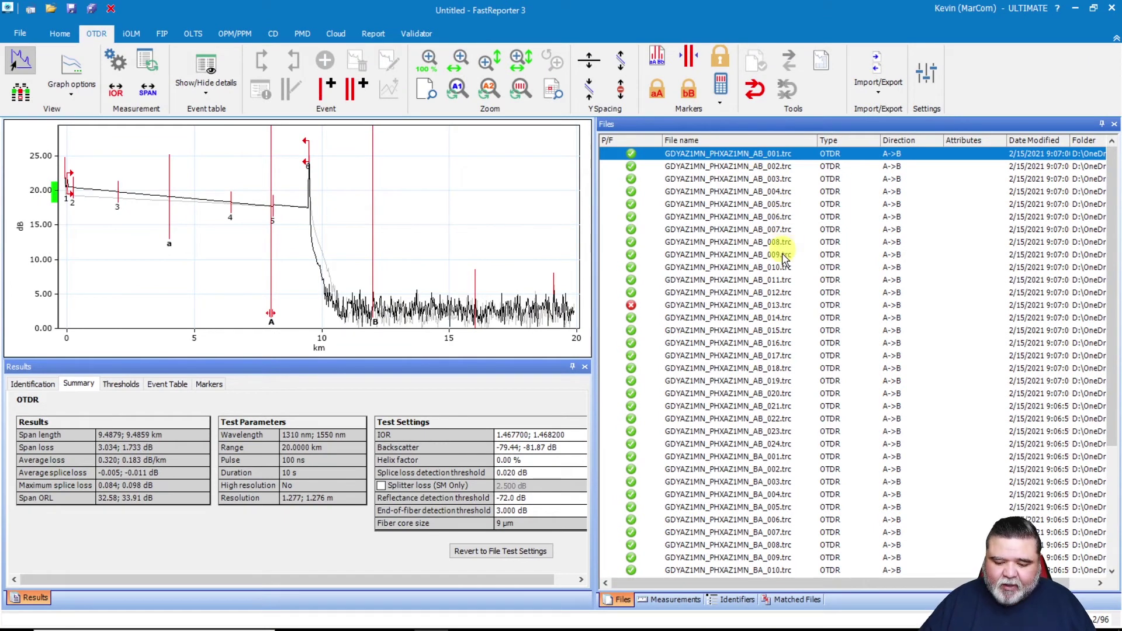
left_click(781, 444, "shift")
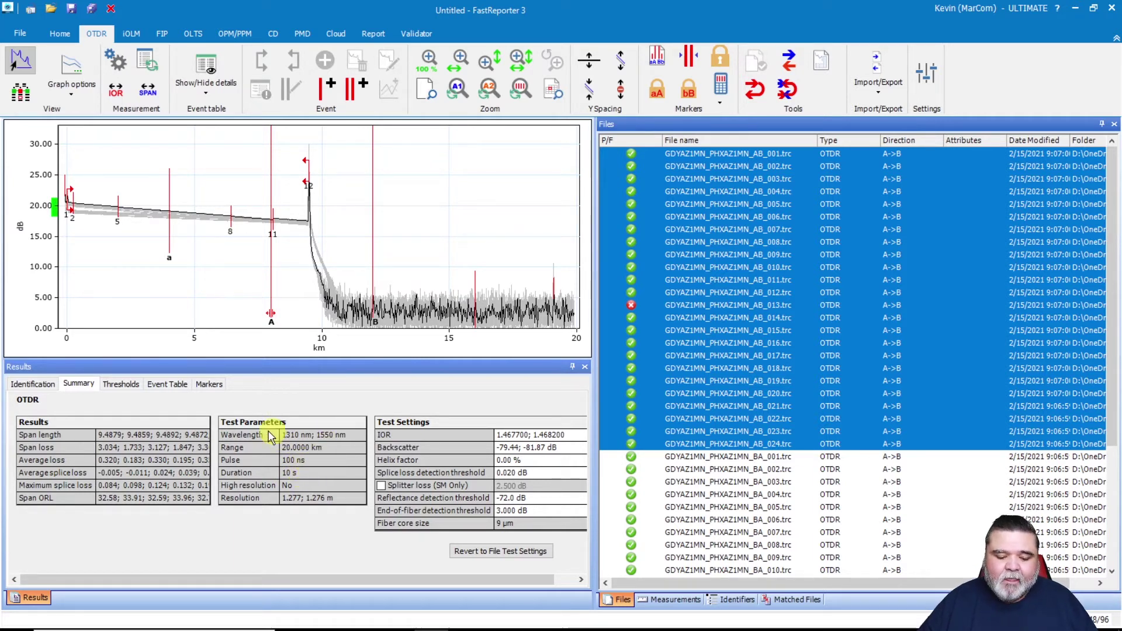
Review the 1550 nm and 1310 nm thresholds, then display the multi-fiber Event Table.
left_click(123, 386)
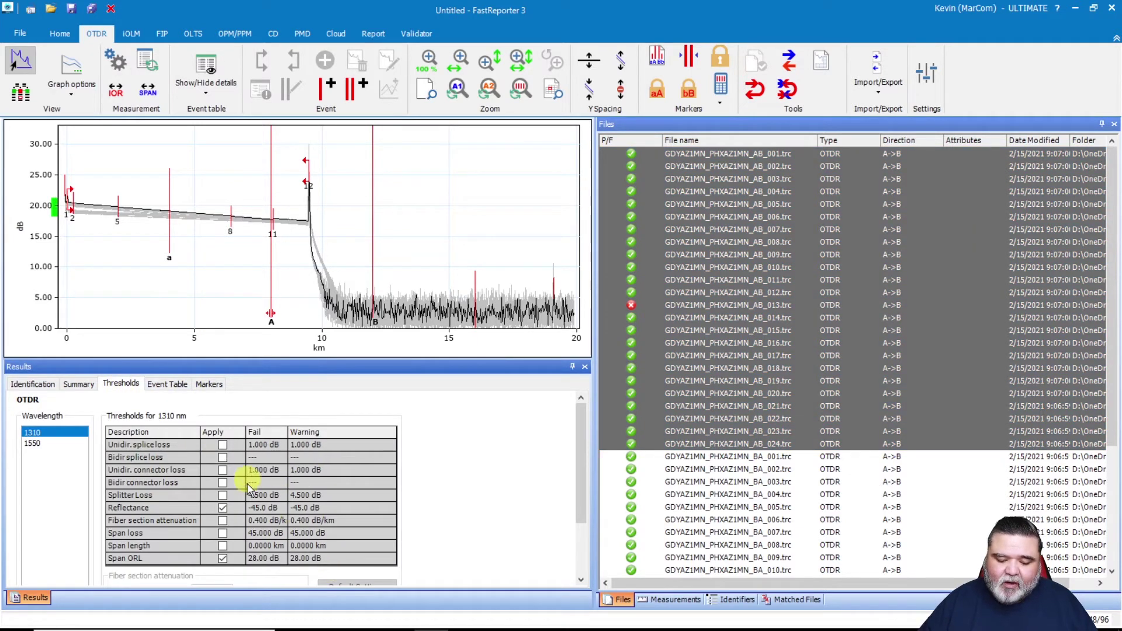
left_click(61, 443)
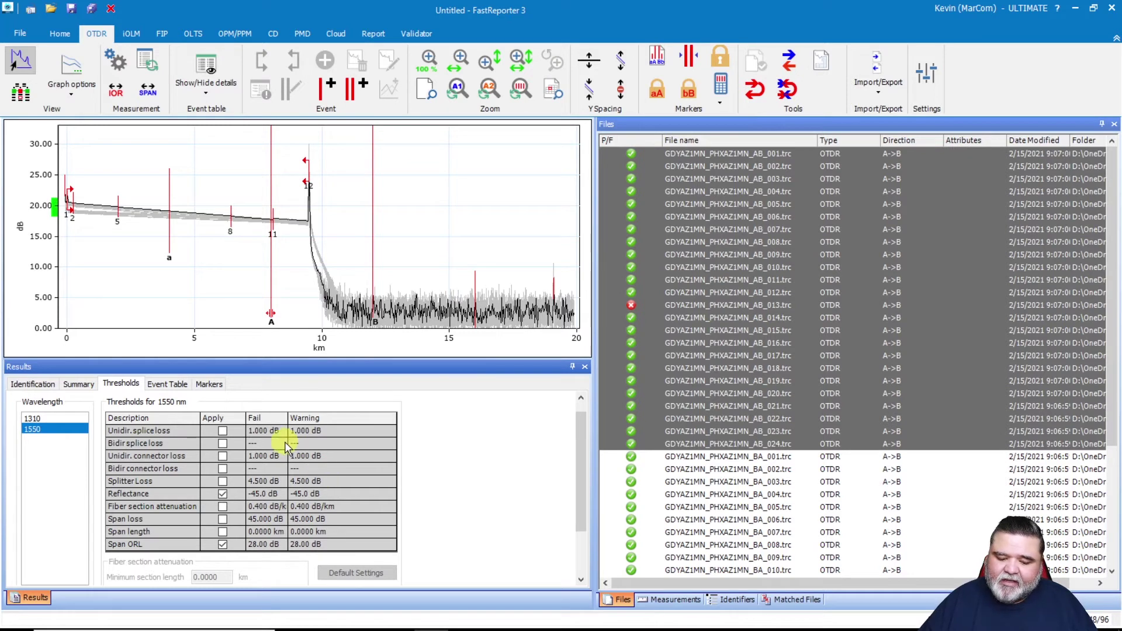
left_click(44, 419)
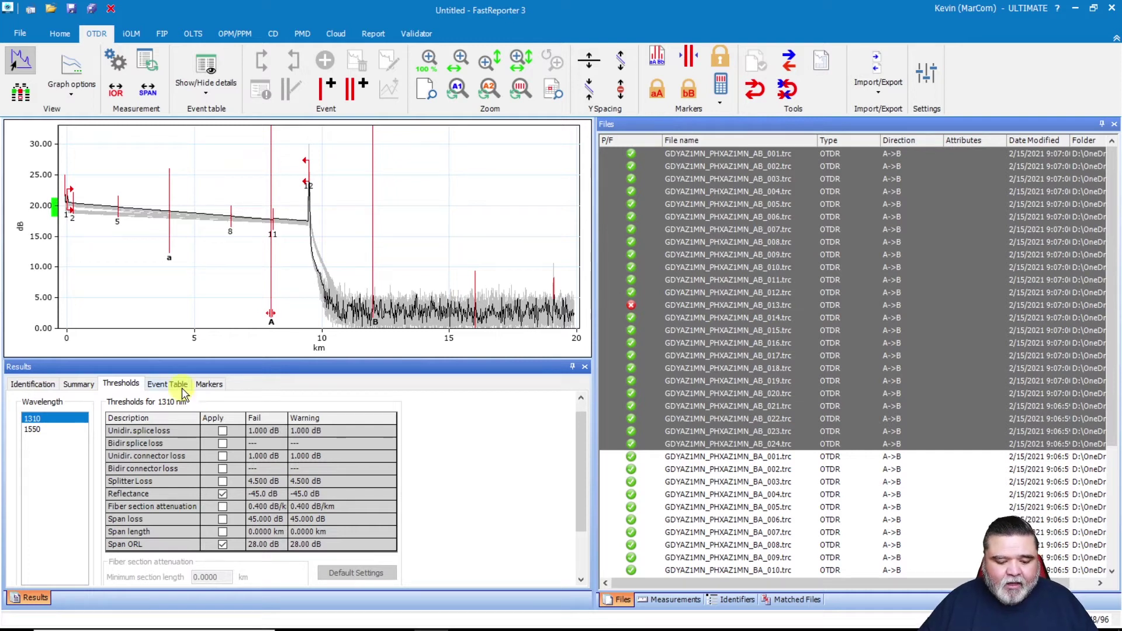
left_click(167, 385)
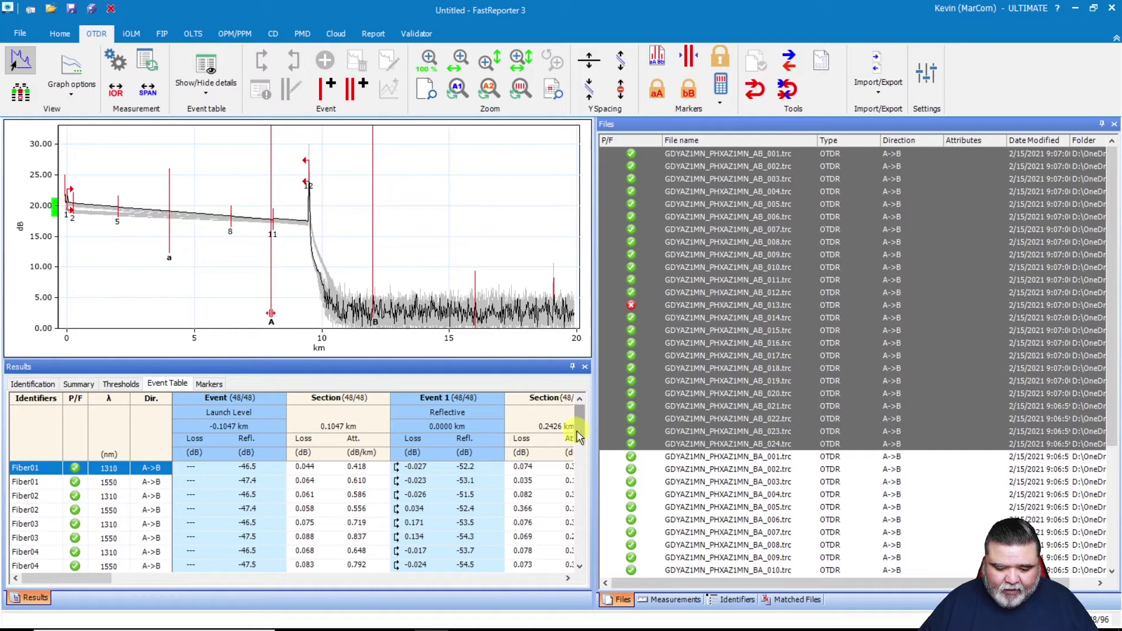
Scroll the event table down and sideways to reveal Fiber13's red -44.8 dB Event 1 reflectance.
left_click(627, 251)
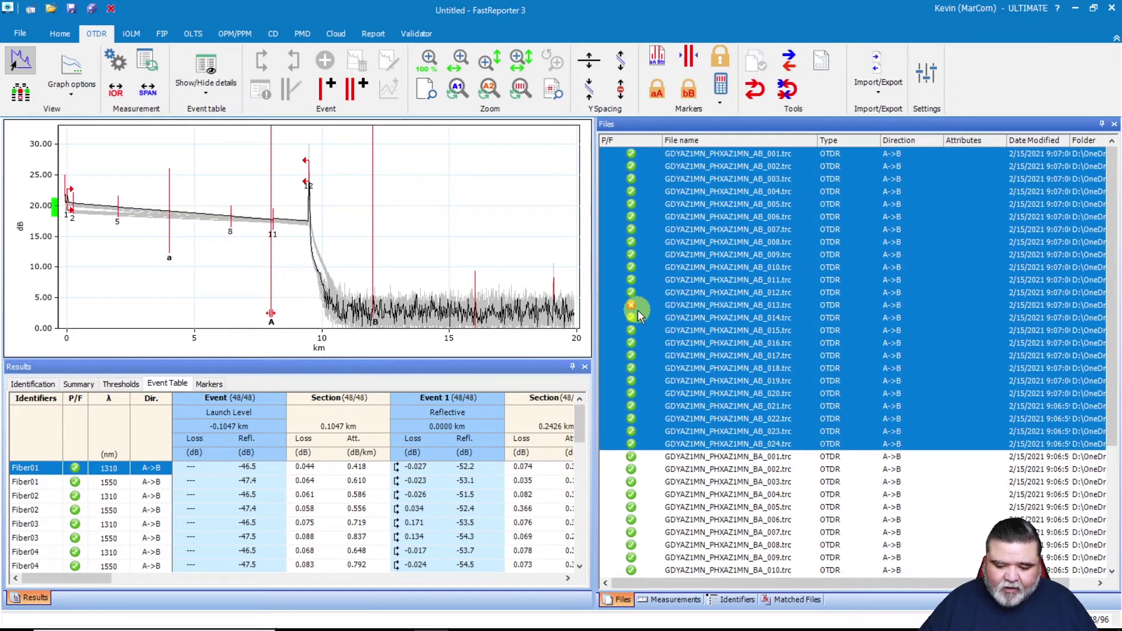
left_click_drag(581, 420, 580, 487)
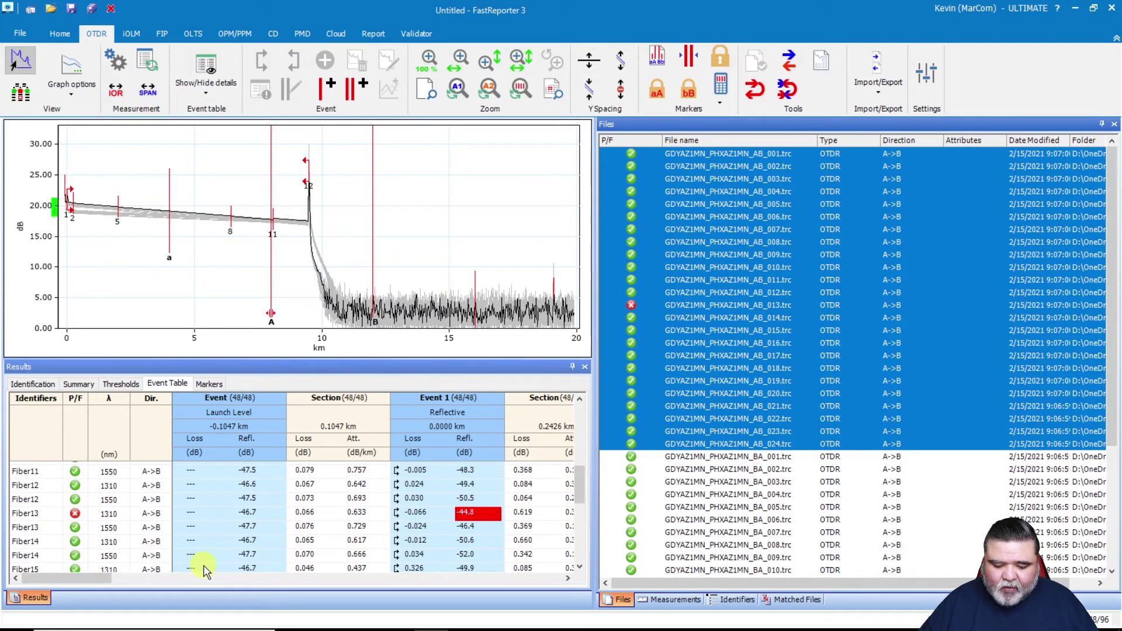
left_click_drag(70, 579, 103, 580)
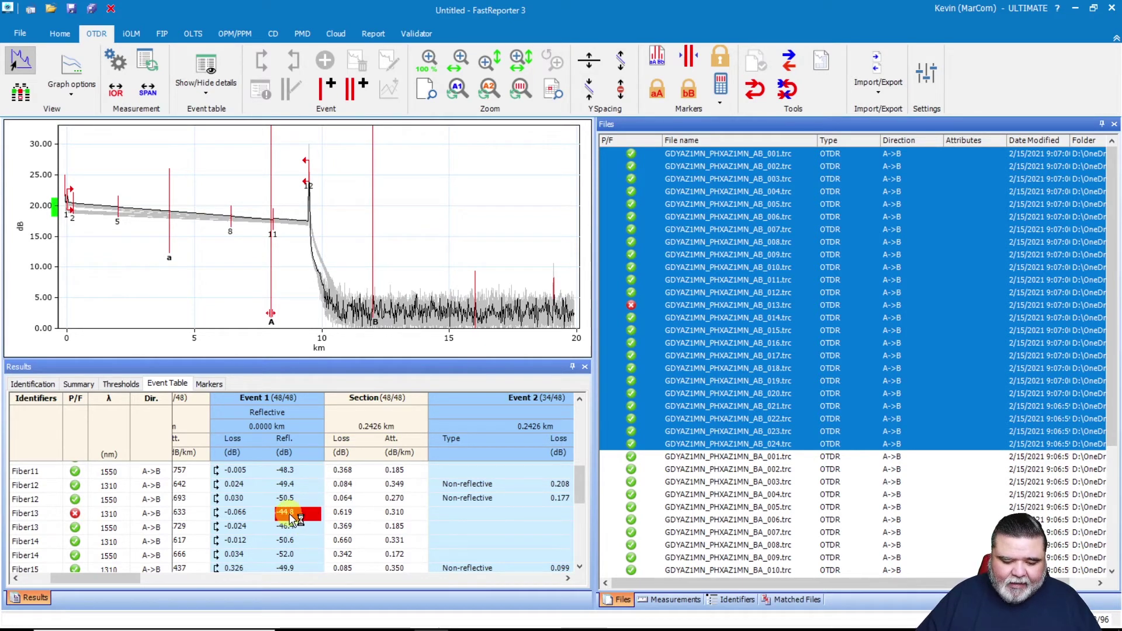
left_click_drag(132, 580, 27, 579)
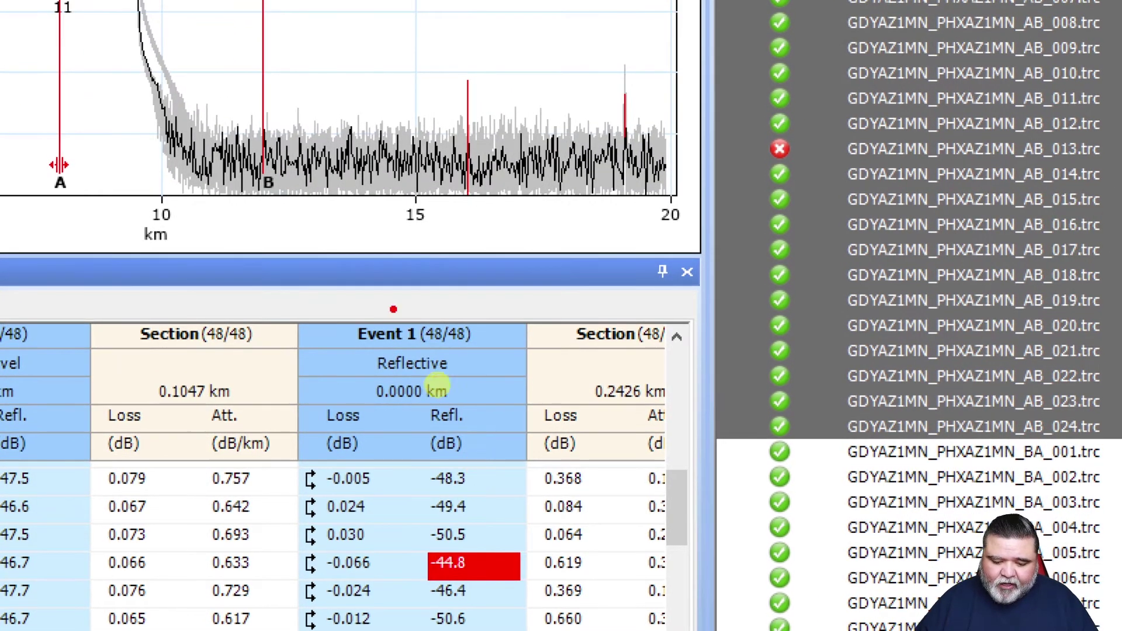
Underline Event 1's 48/48 count and scroll to the final columns showing Event 12 at 9.4879 km.
left_click_drag(420, 347, 478, 347)
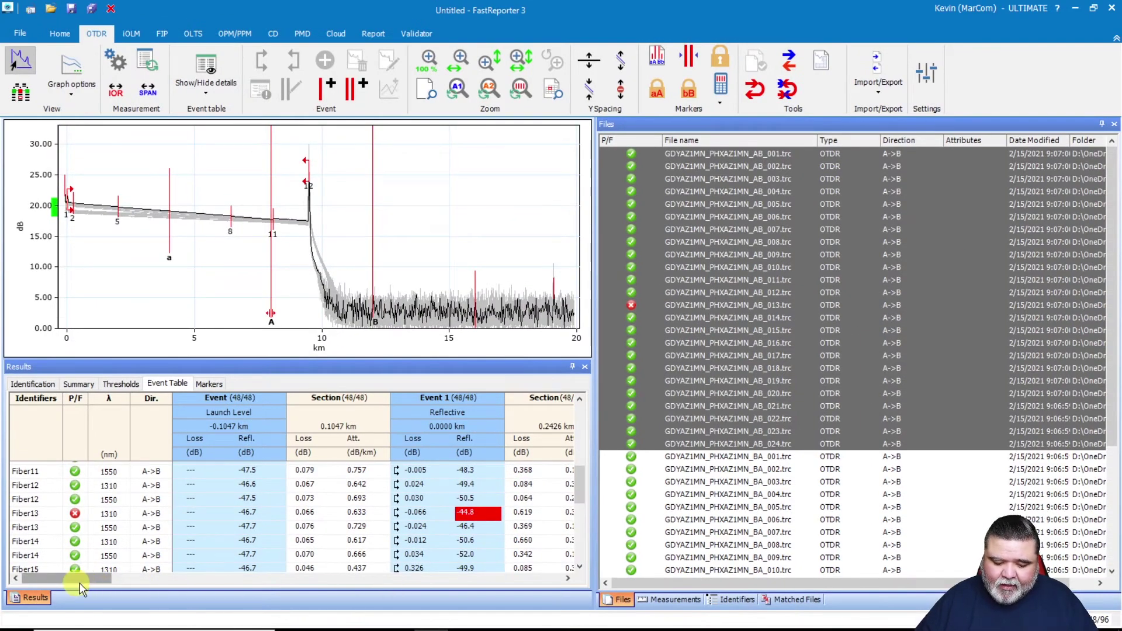
left_click_drag(80, 580, 530, 579)
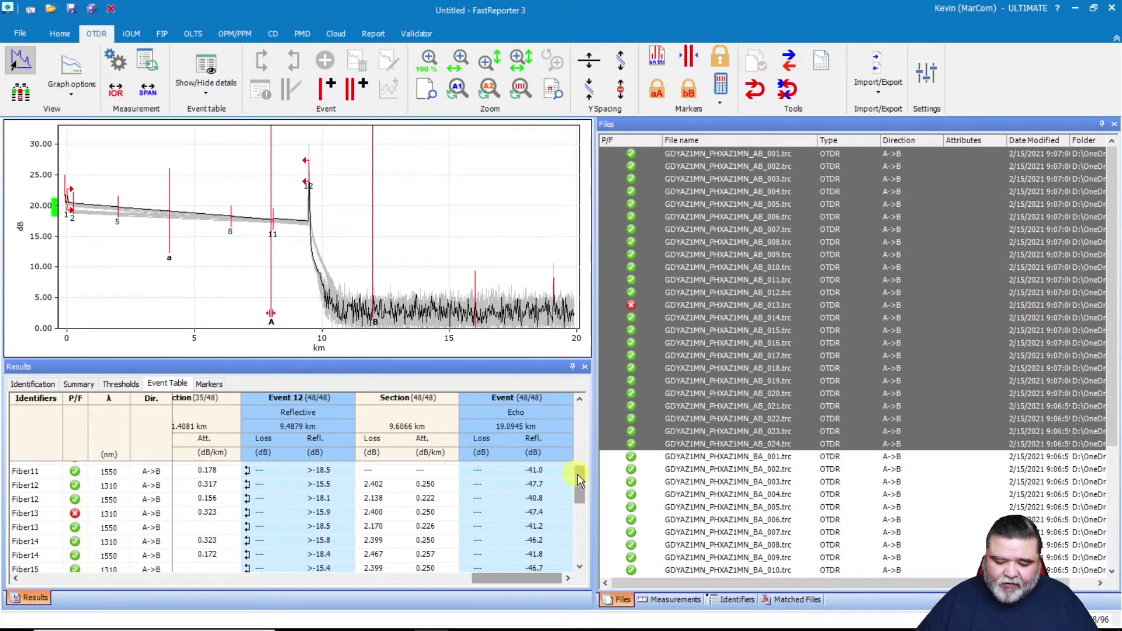
left_click_drag(506, 578, 531, 579)
double_click(265, 500)
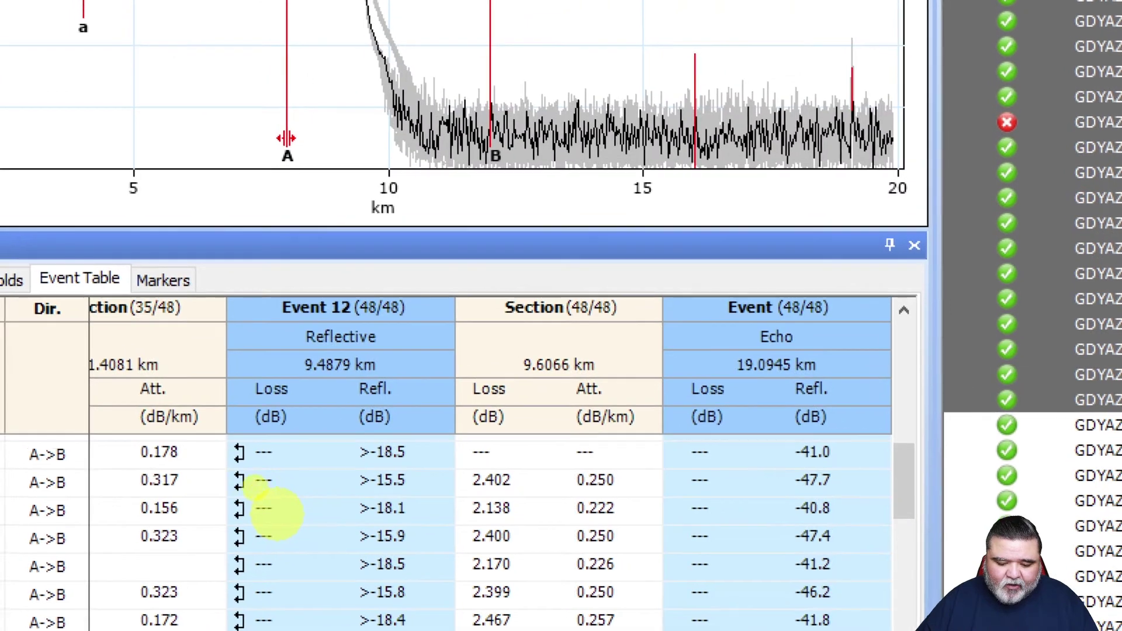
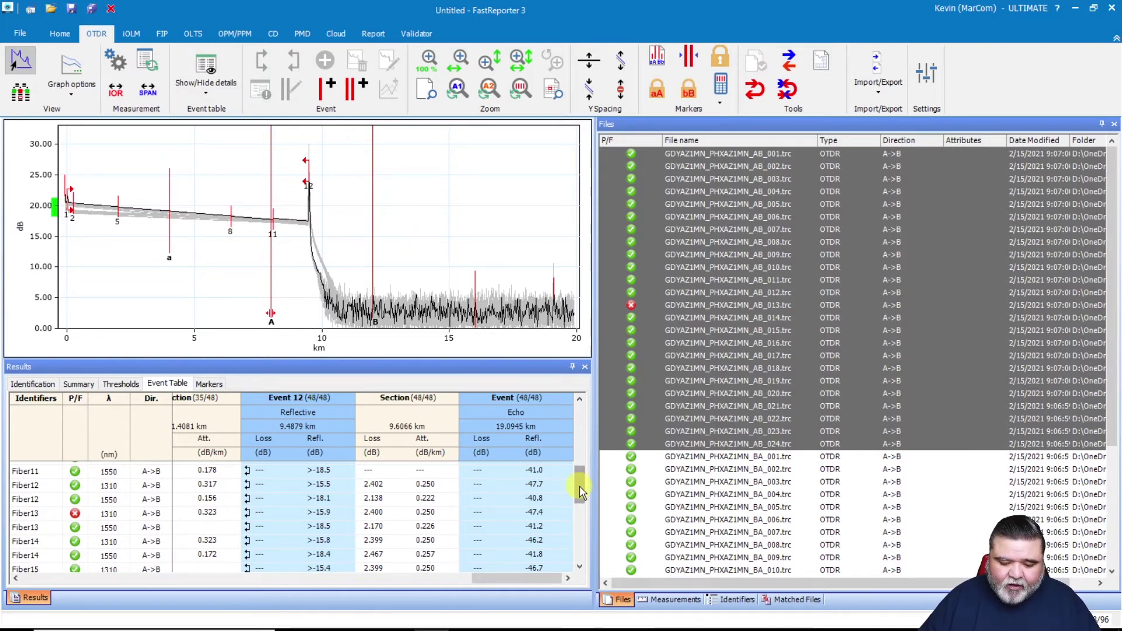
left_click(607, 473)
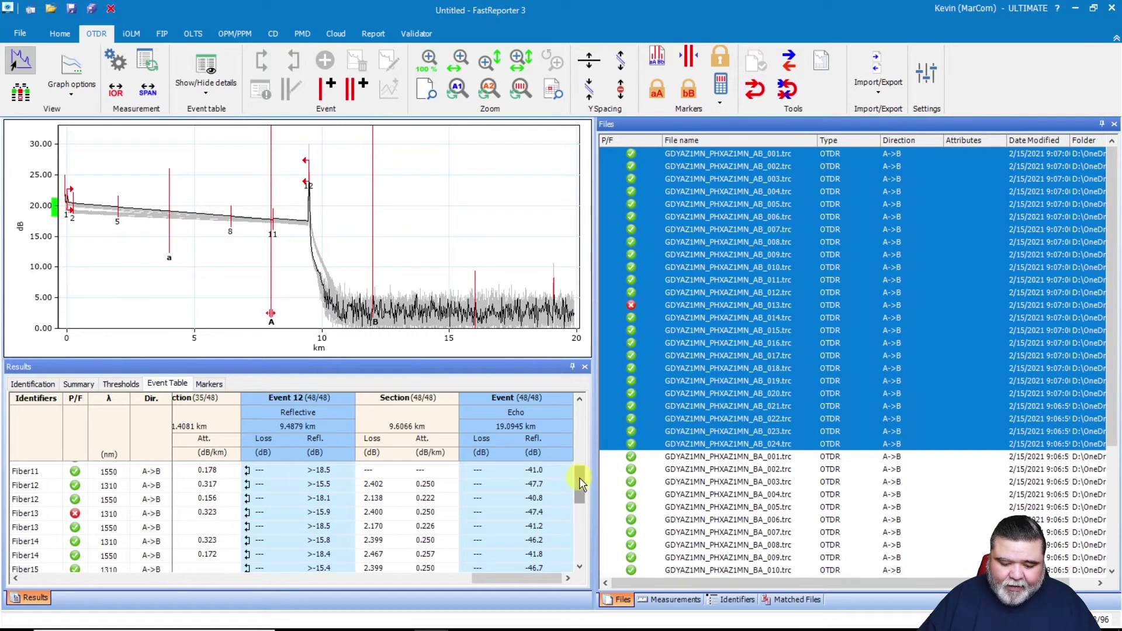
left_click_drag(580, 481, 592, 410)
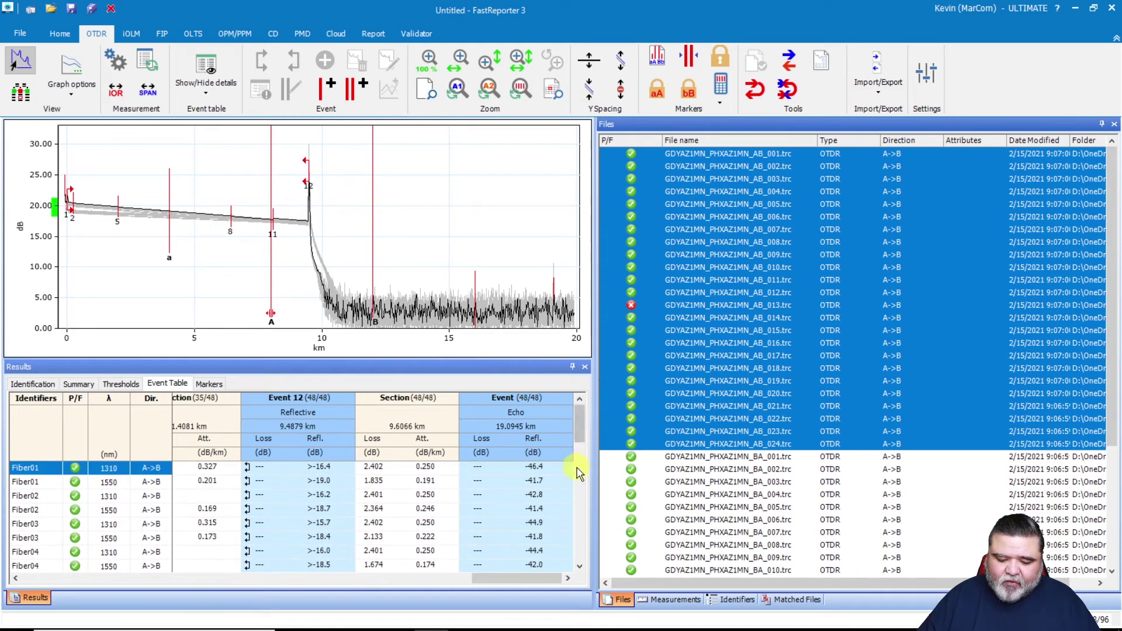
left_click(534, 467)
right_click(538, 468)
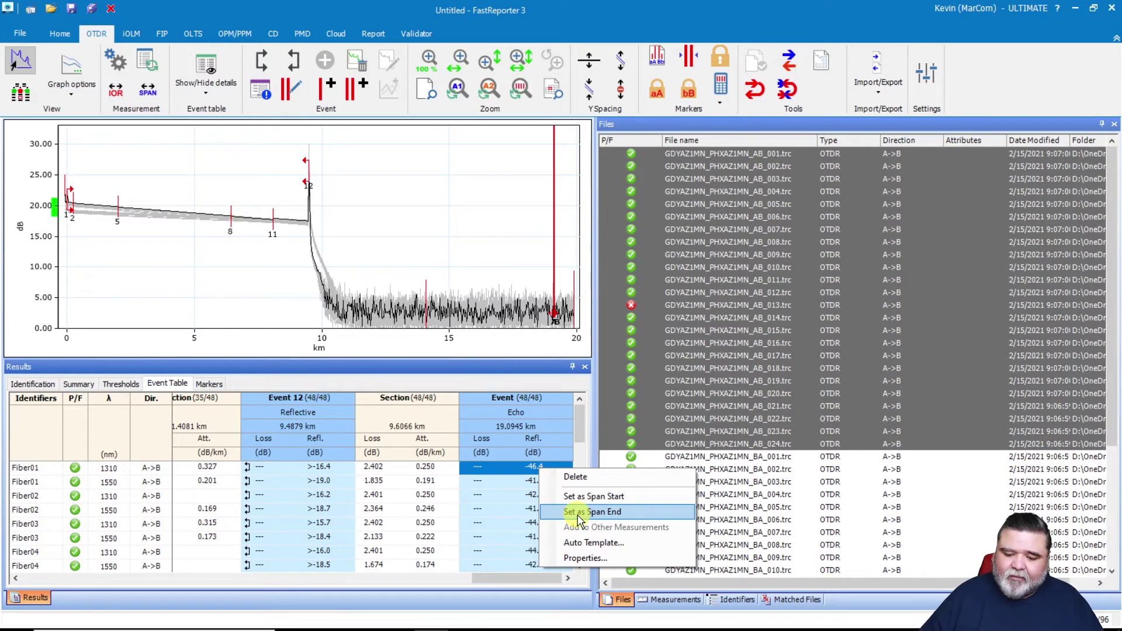
left_click(291, 467)
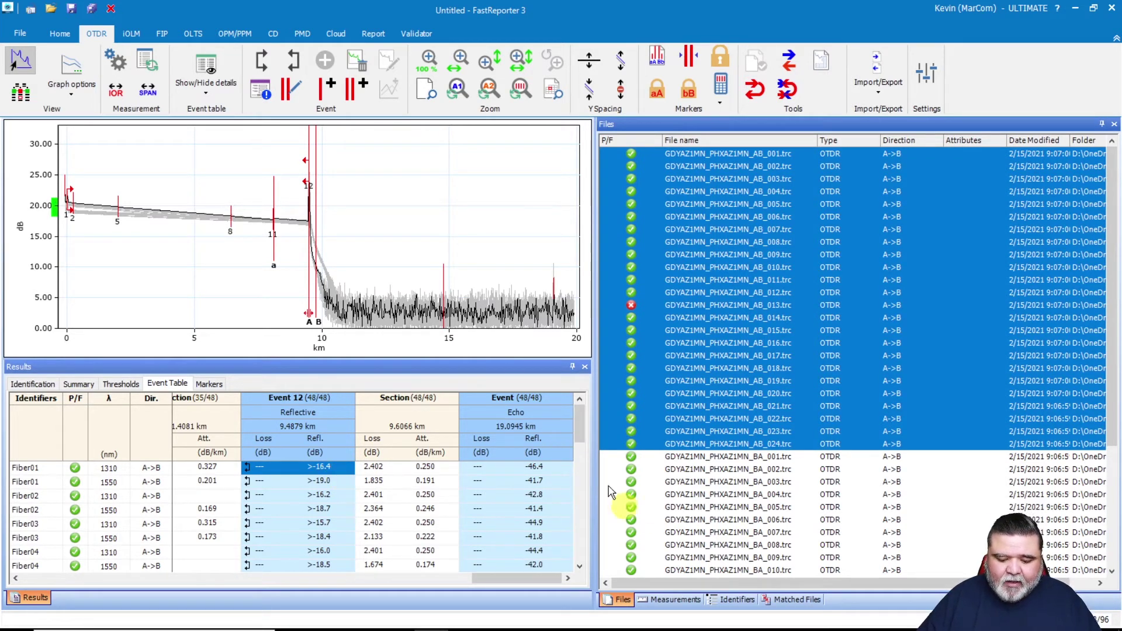
left_click_drag(539, 584, 409, 583)
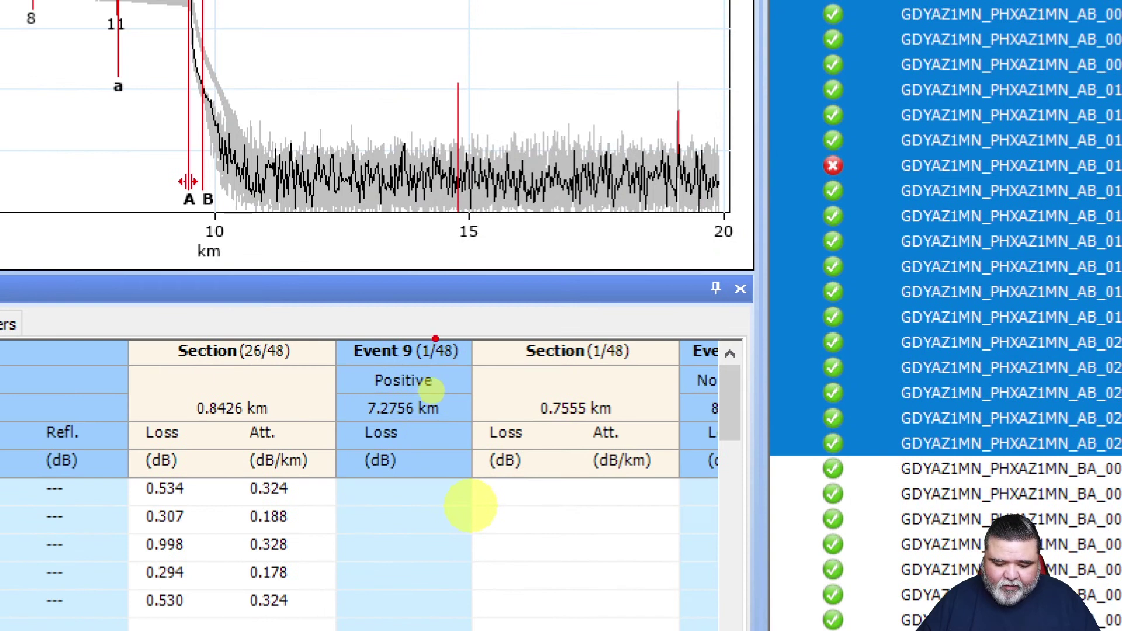
mouse_move(433, 335)
left_mouse_down()
mouse_move(416, 328)
mouse_move(413, 376)
mouse_move(470, 350)
mouse_move(454, 395)
left_mouse_up()
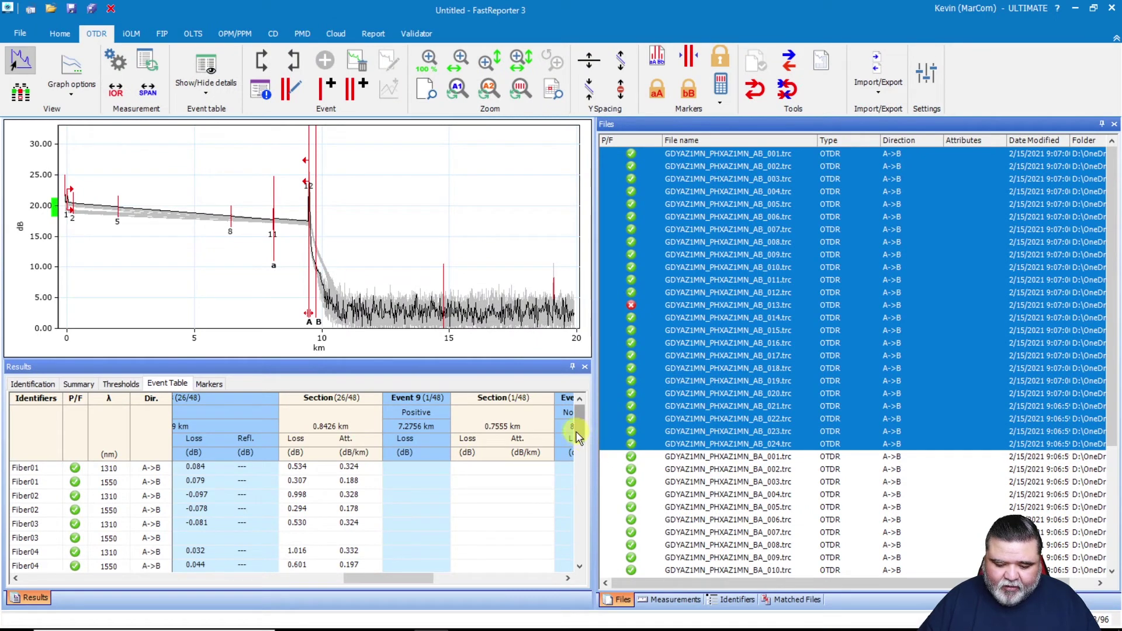
left_click_drag(578, 437, 579, 470)
left_click(440, 527)
left_click(413, 528)
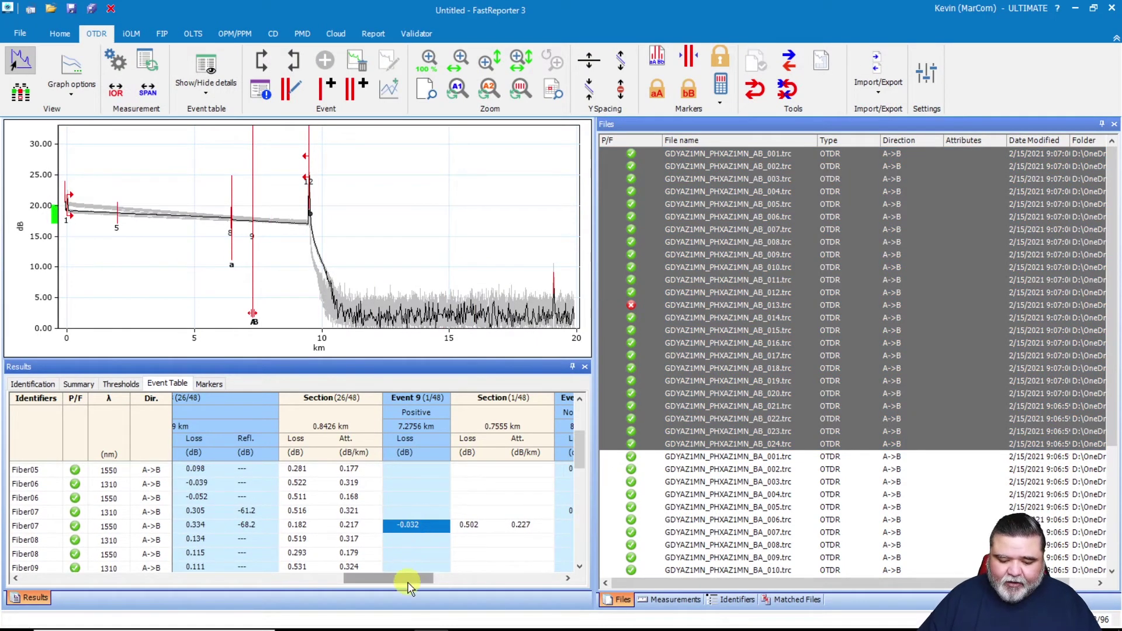
left_click_drag(408, 584, 44, 571)
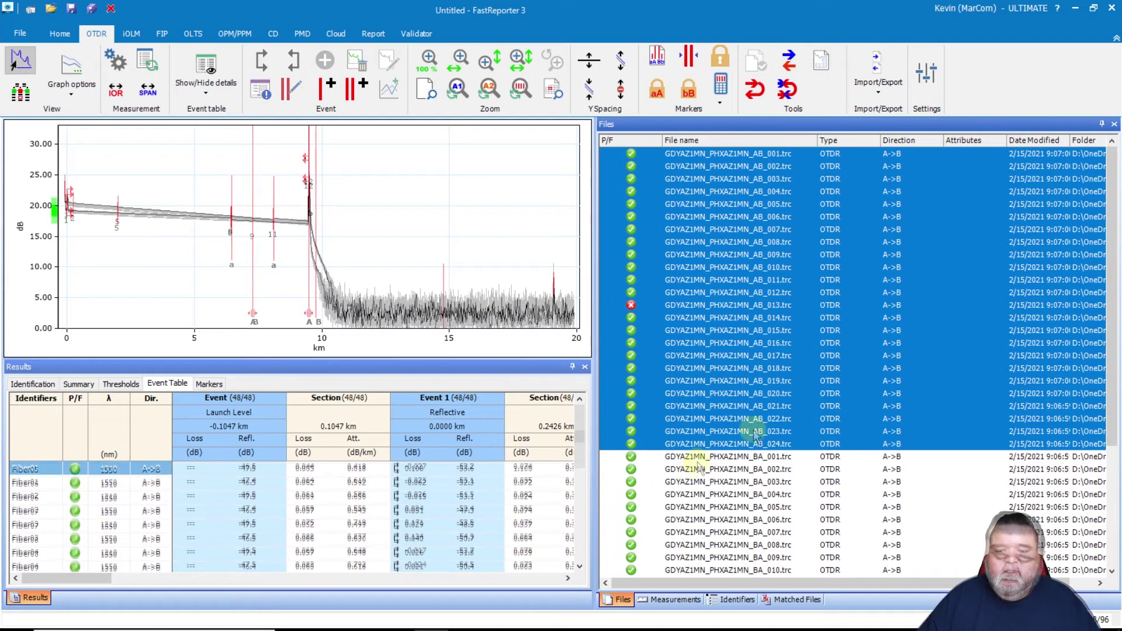
Select the 24 B-to-A files, BA_001 through BA_024, in the Files list.
left_click(752, 465)
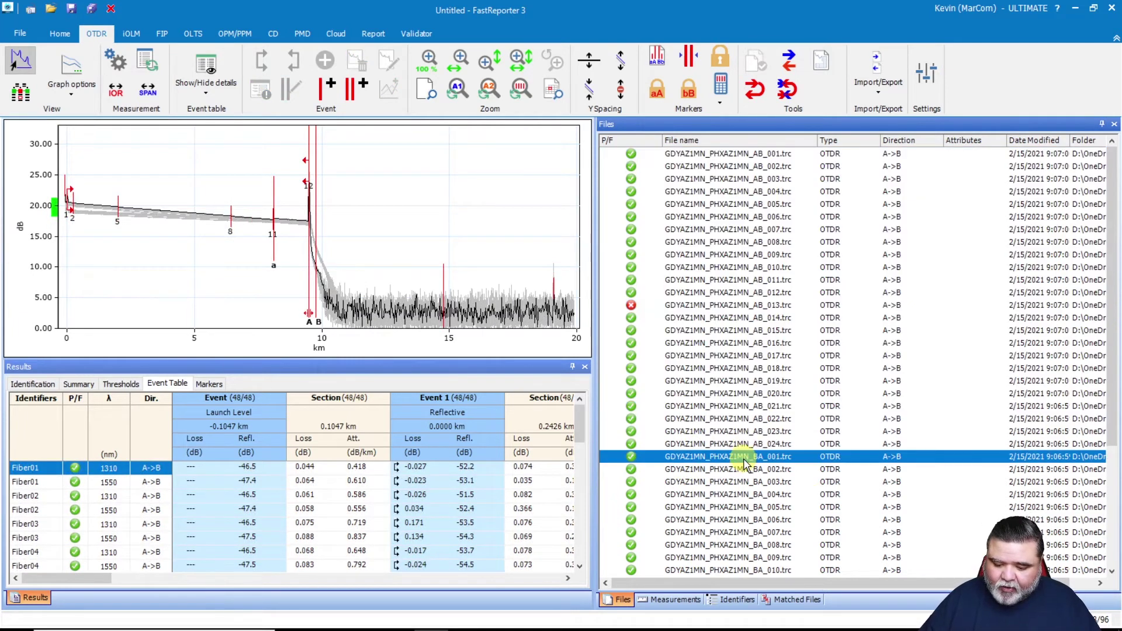
scroll(789, 493, "down", 5)
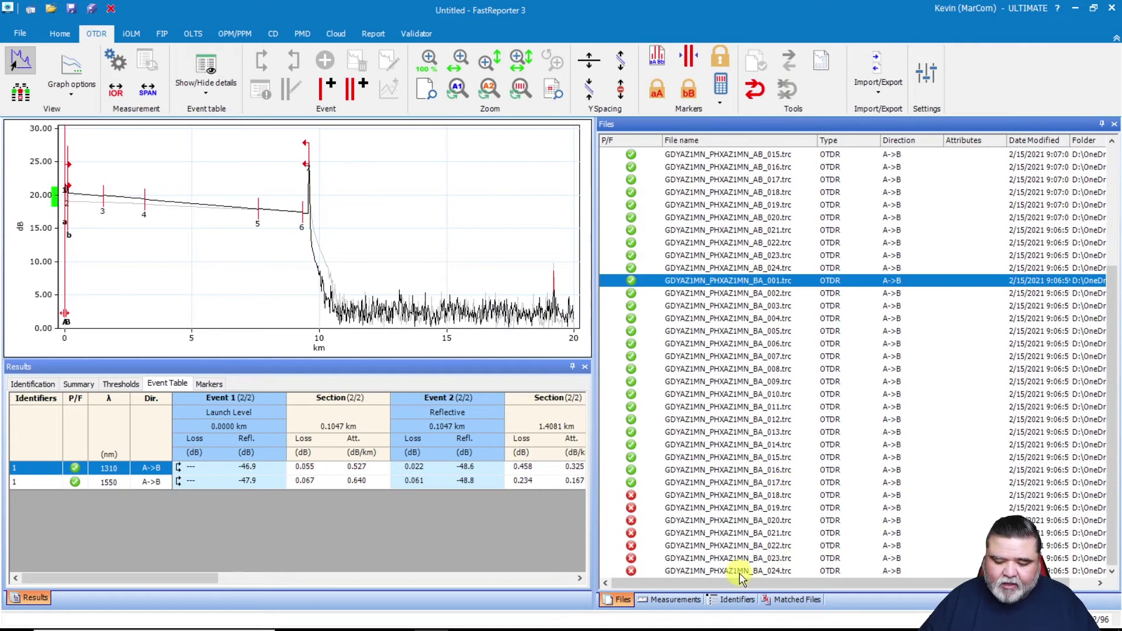
left_click(739, 572, "shift")
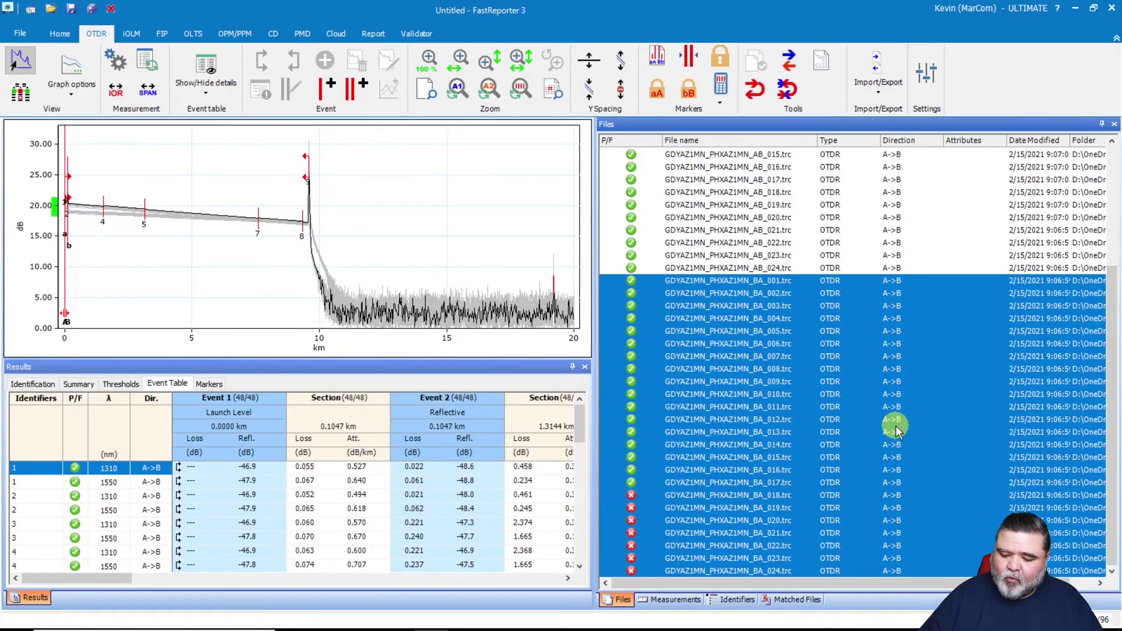
Set the direction of the selected BA_001–BA_024 files to B->A.
right_click(894, 427)
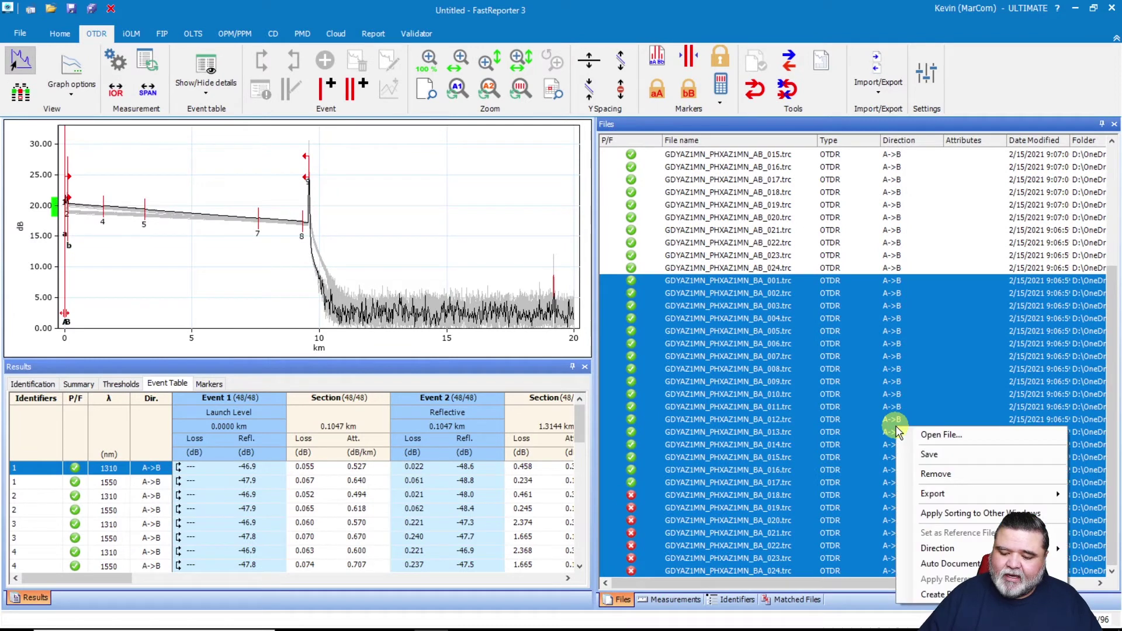
mouse_move(973, 552)
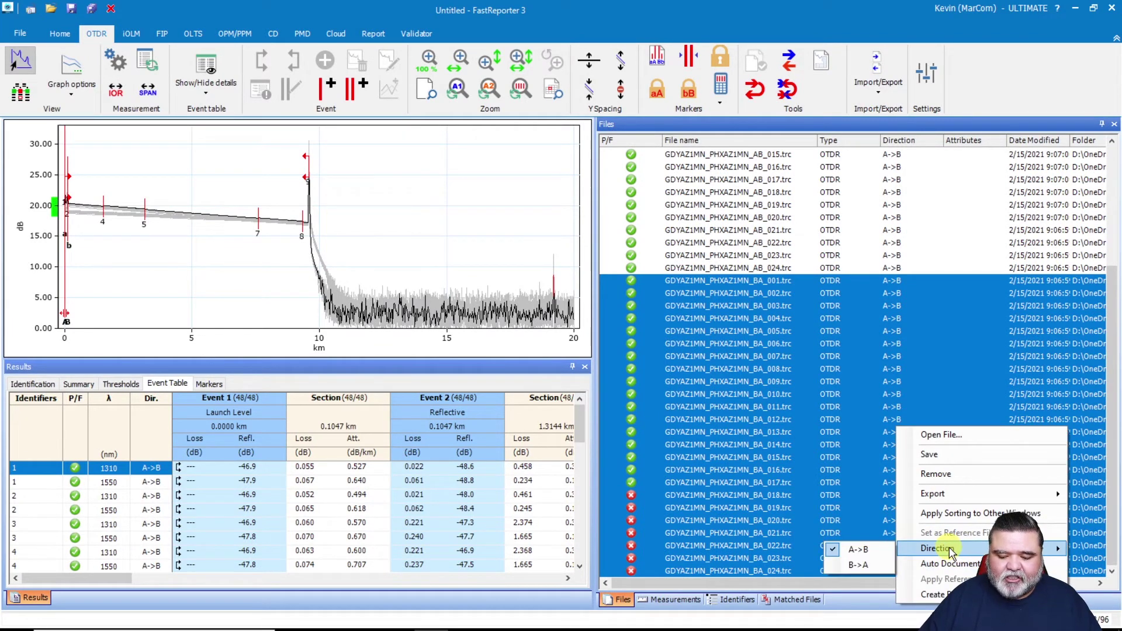
left_click(875, 565)
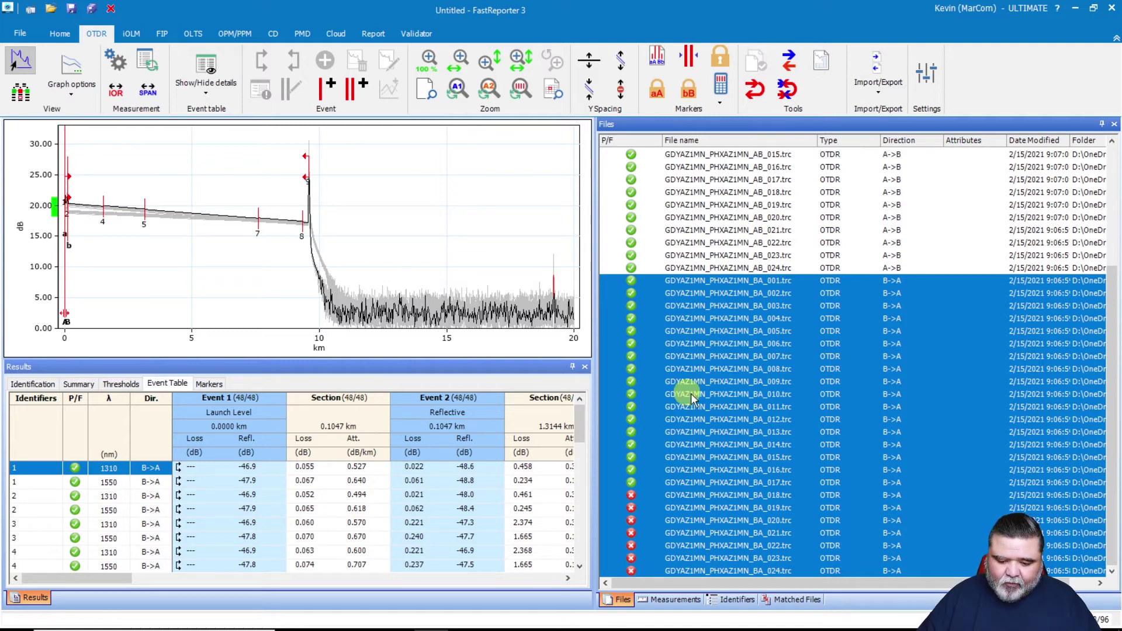
left_click_drag(579, 415, 578, 389)
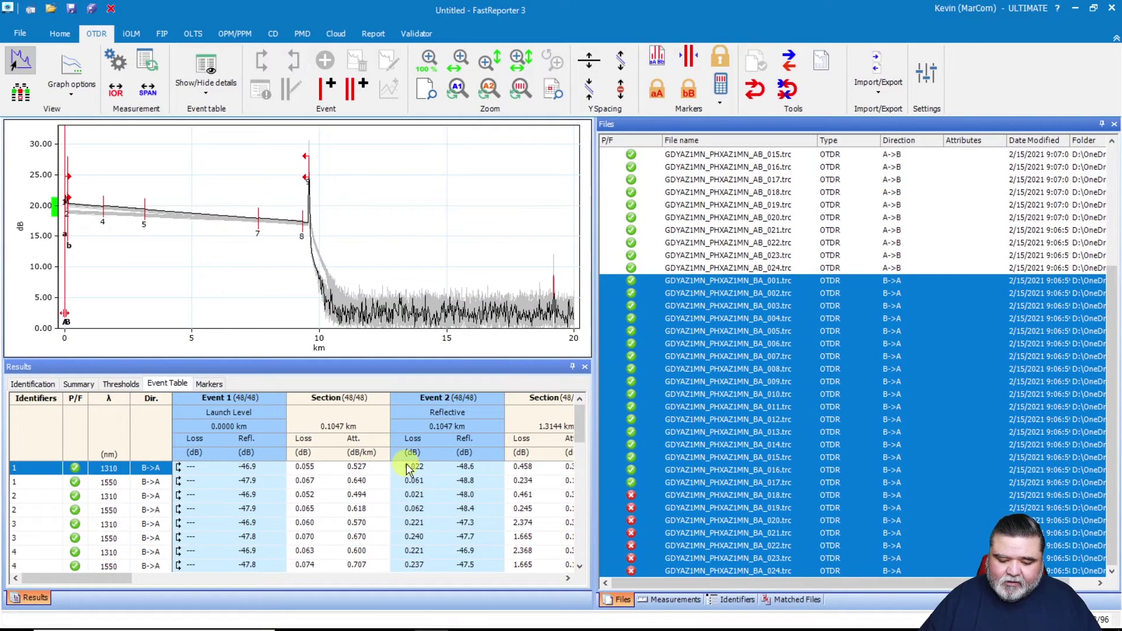
Make Event 2 the span start for all B->A traces.
left_click(412, 456)
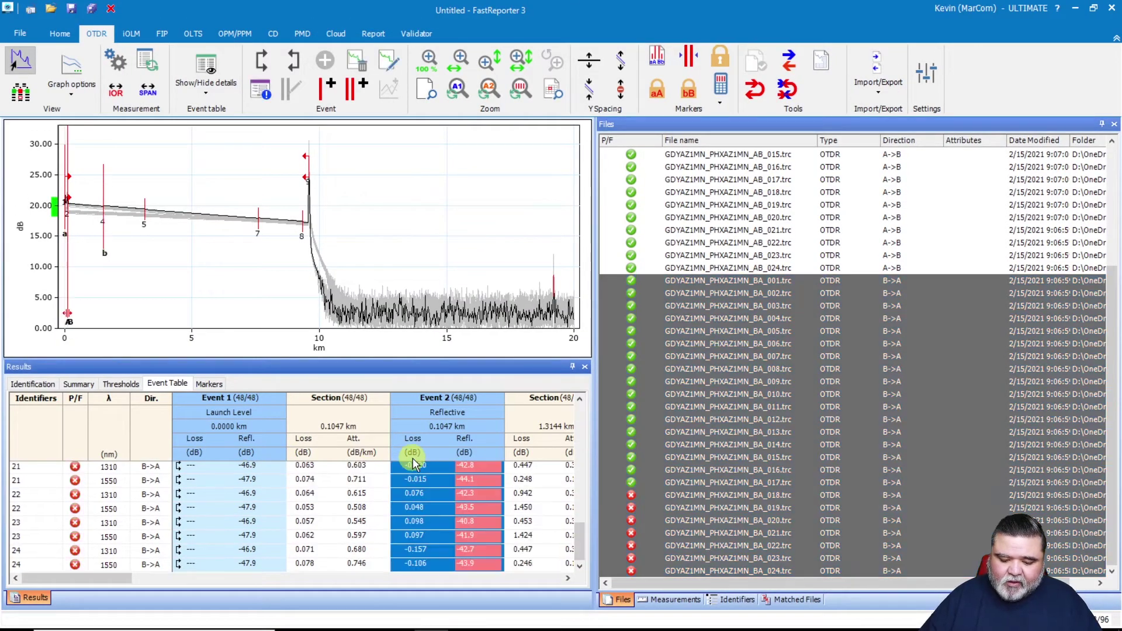
right_click(412, 454)
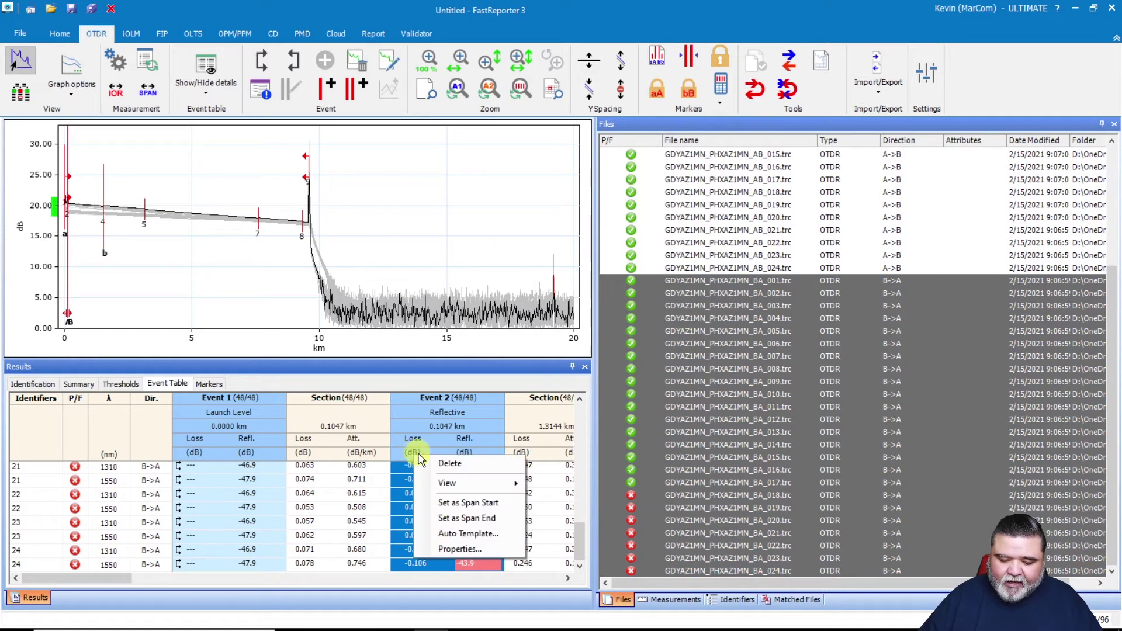
left_click(468, 503)
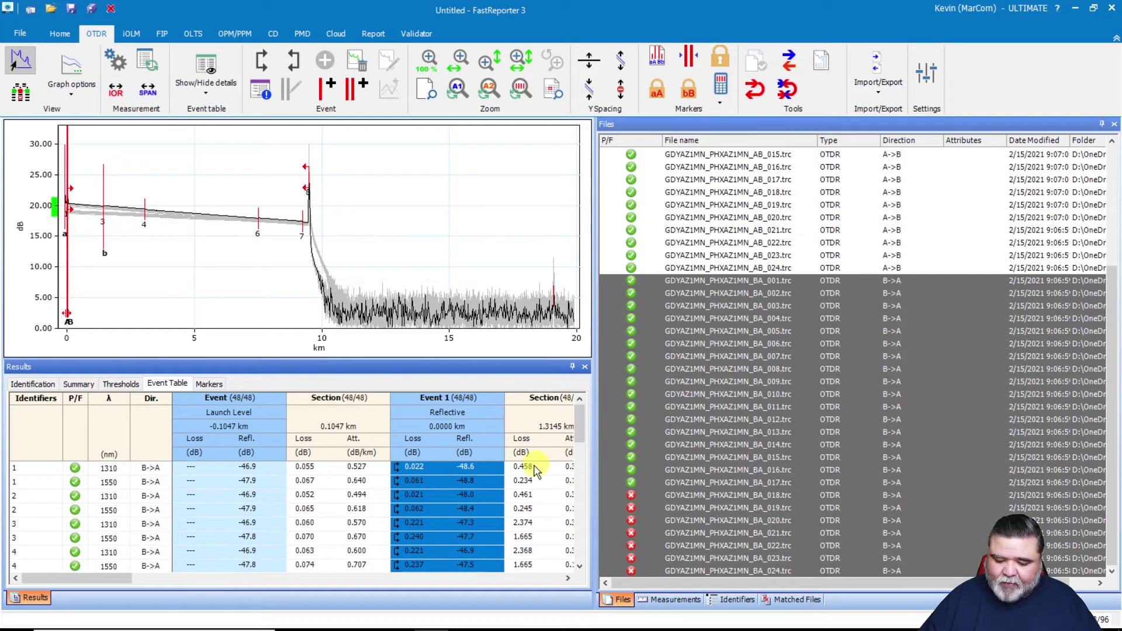
left_click(526, 494)
left_click_drag(582, 424, 582, 523)
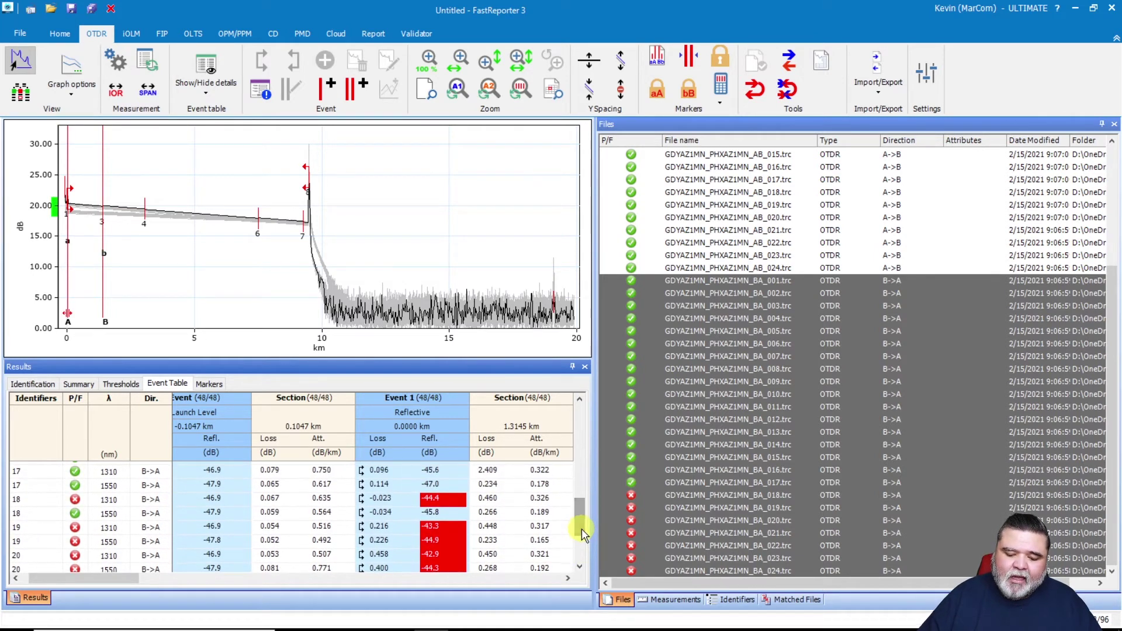
Inspect Event 1 reflectance on the 1550 nm traces of fibers 17 and 14 onward.
left_click(429, 485)
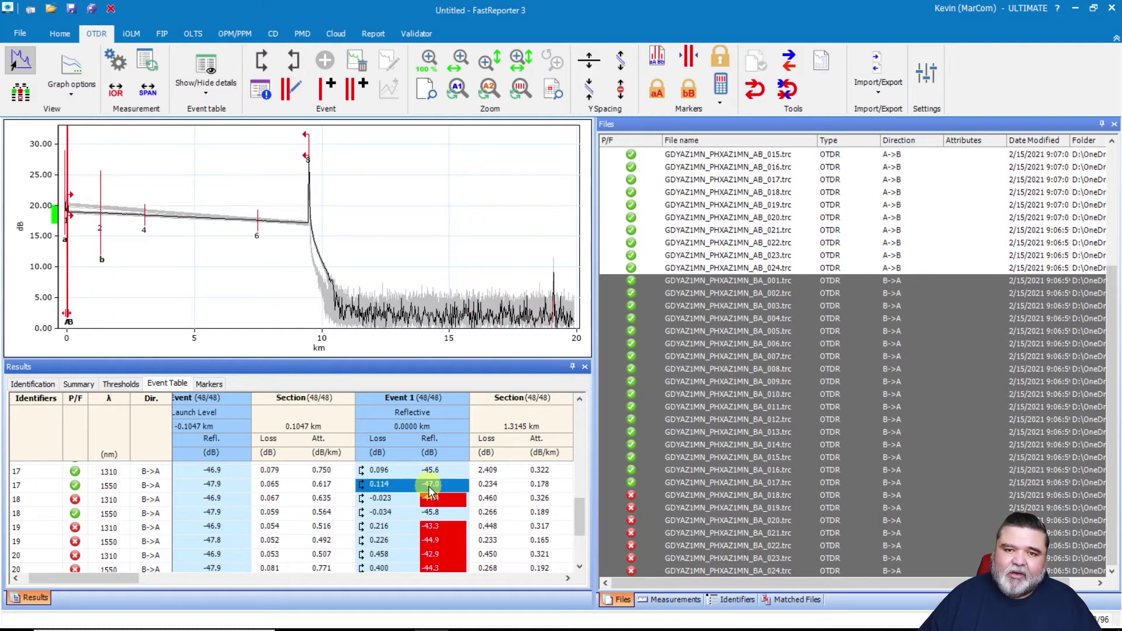
left_click_drag(578, 527, 577, 513)
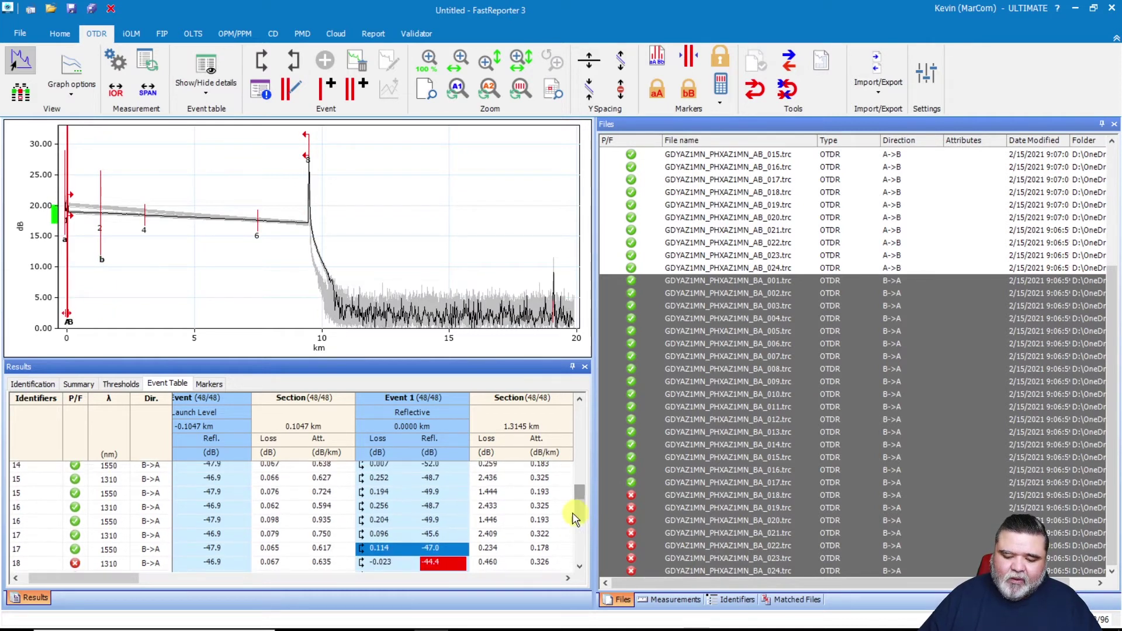
left_click(430, 465)
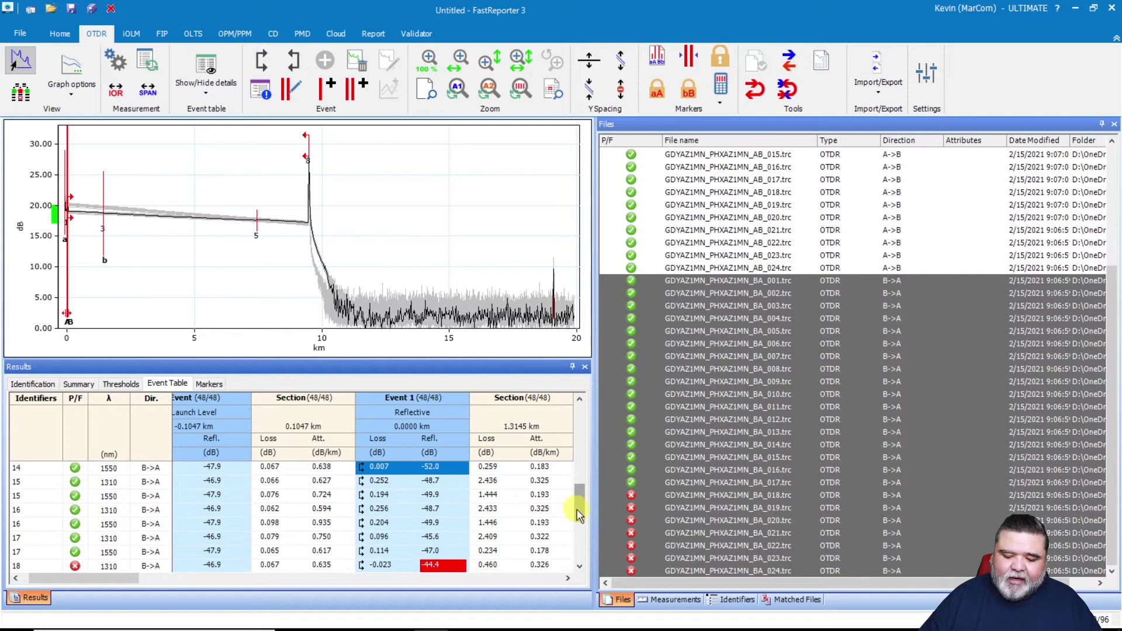
left_click(430, 486)
left_click(429, 495)
left_click(430, 509)
left_click(434, 523)
left_click(434, 537)
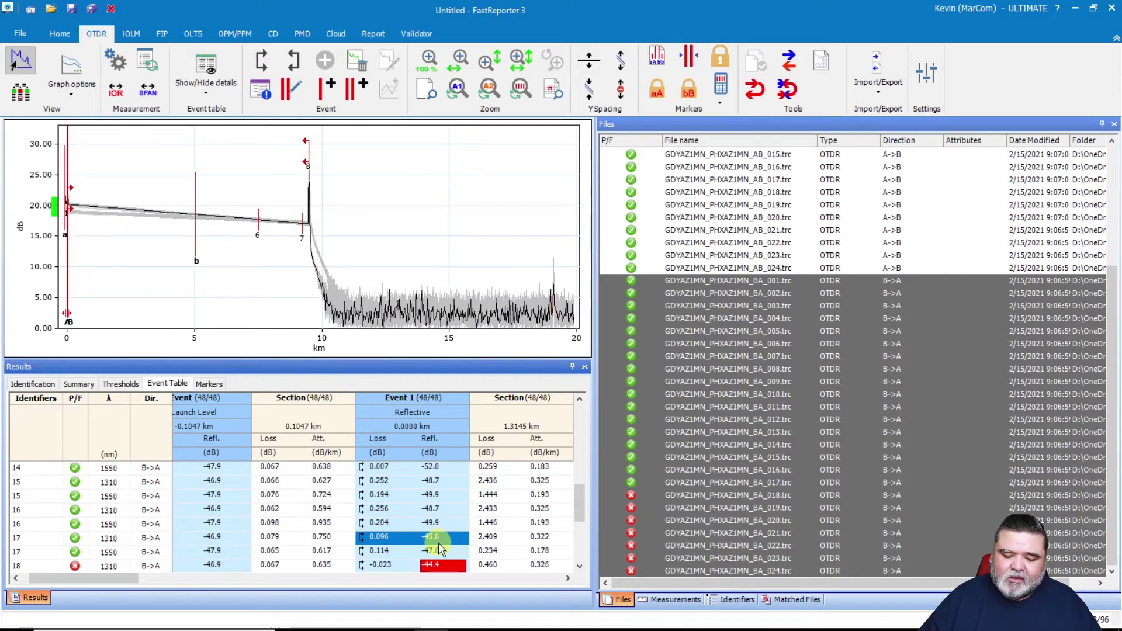
left_click(437, 550)
left_click(441, 565)
Continue through the failing traces' Event 1 values, then scroll right to the Echo event column.
scroll(439, 549, "down", 3)
left_click(436, 541)
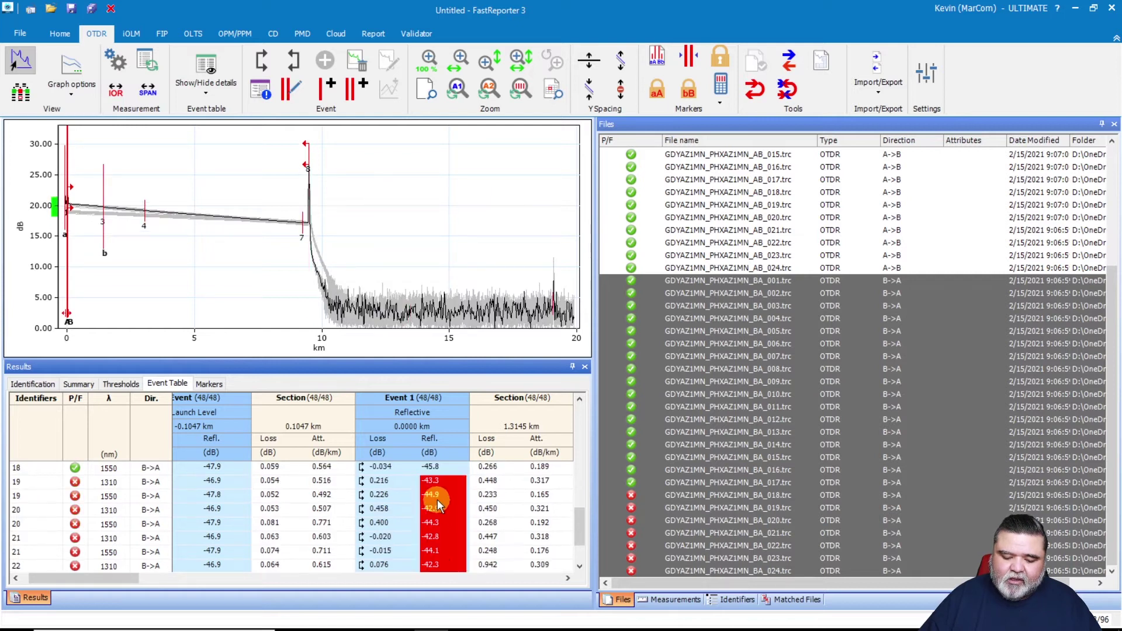
left_click(437, 494)
left_click(434, 523)
left_click(436, 537)
left_click(437, 564)
scroll(435, 524, "down", 2)
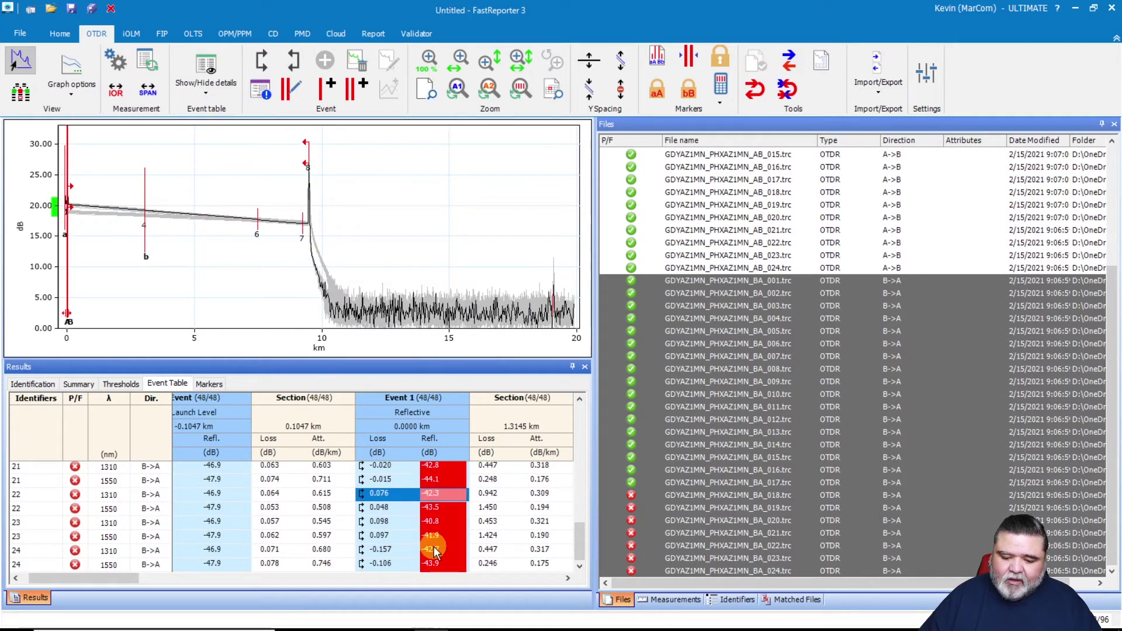
scroll(428, 527, "up", 5)
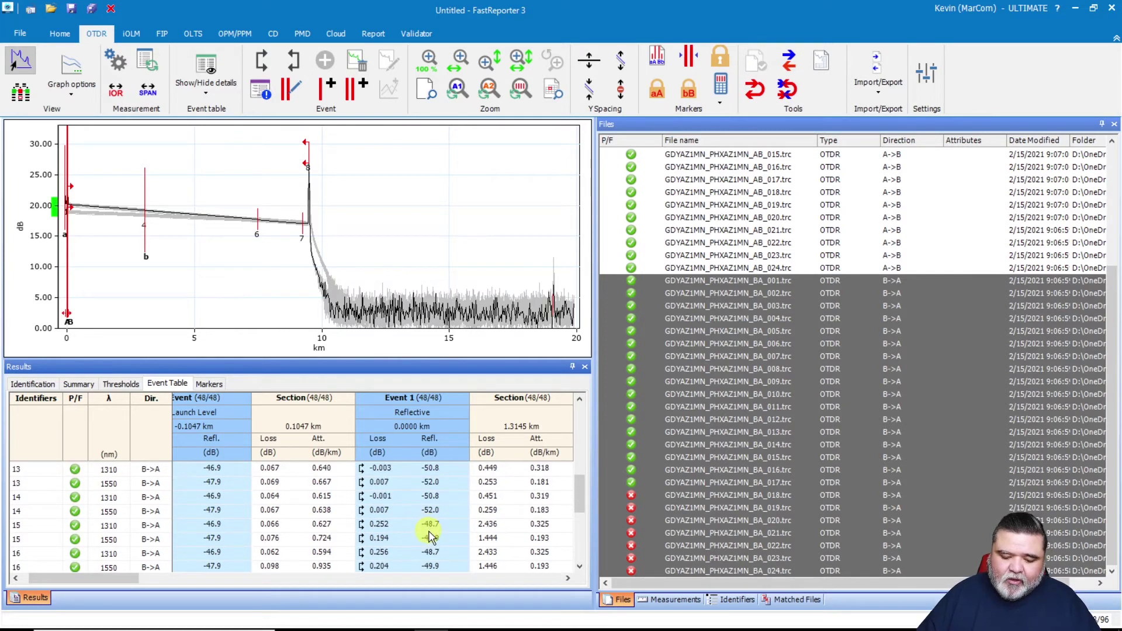
scroll(432, 527, "down", 5)
scroll(433, 527, "down", 1)
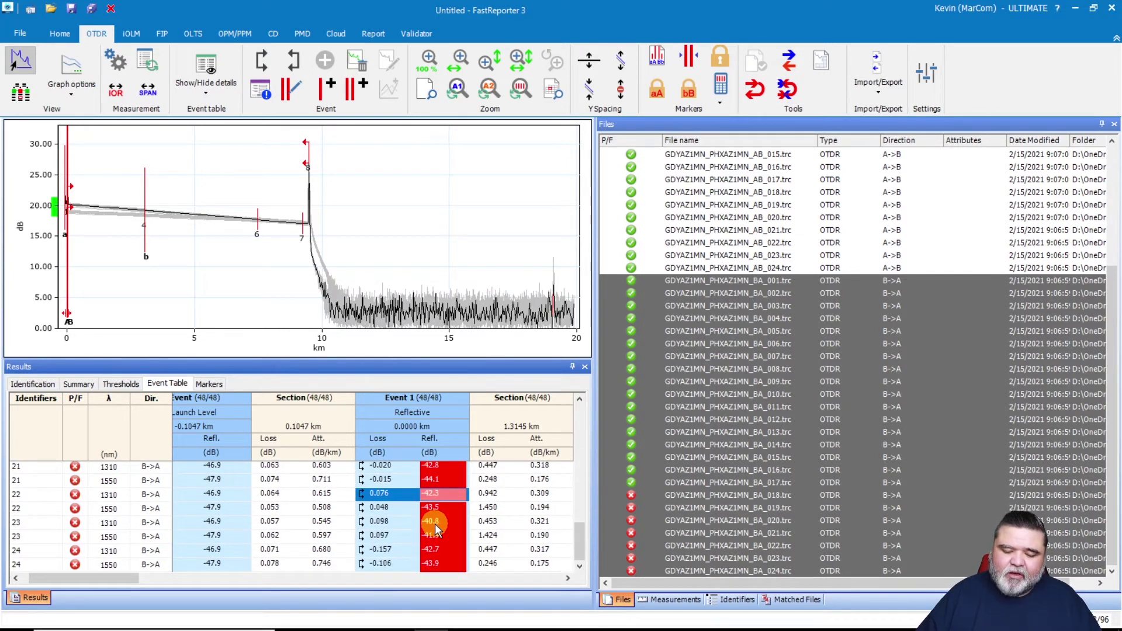
left_click_drag(114, 578, 448, 579)
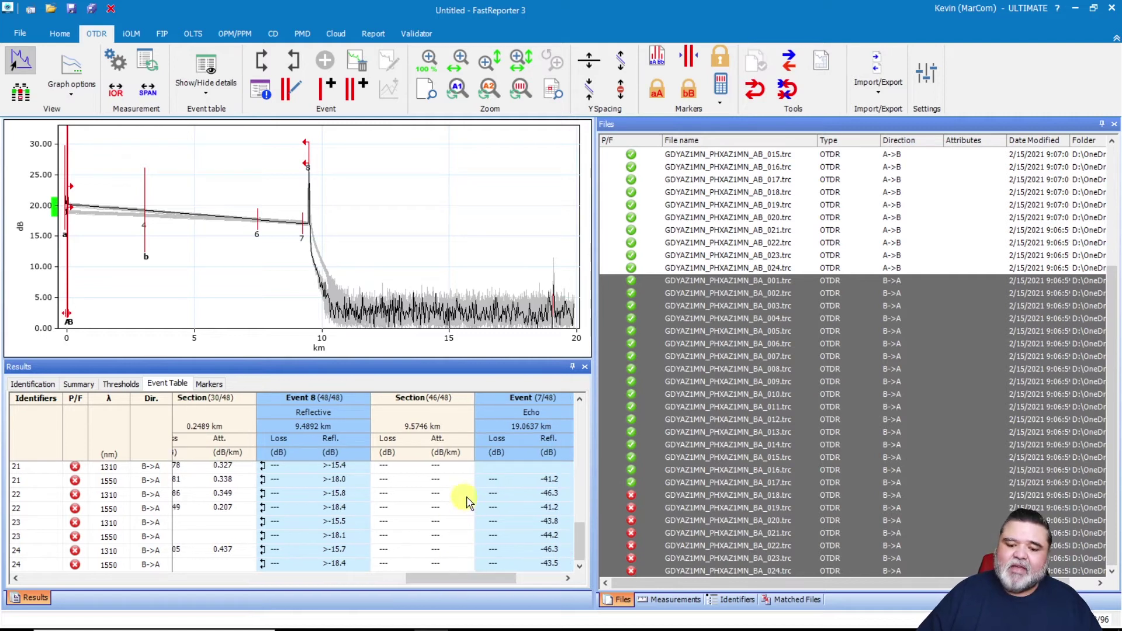
Set the Echo event as the span end for the selected B->A traces.
left_click(522, 479)
right_click(522, 479)
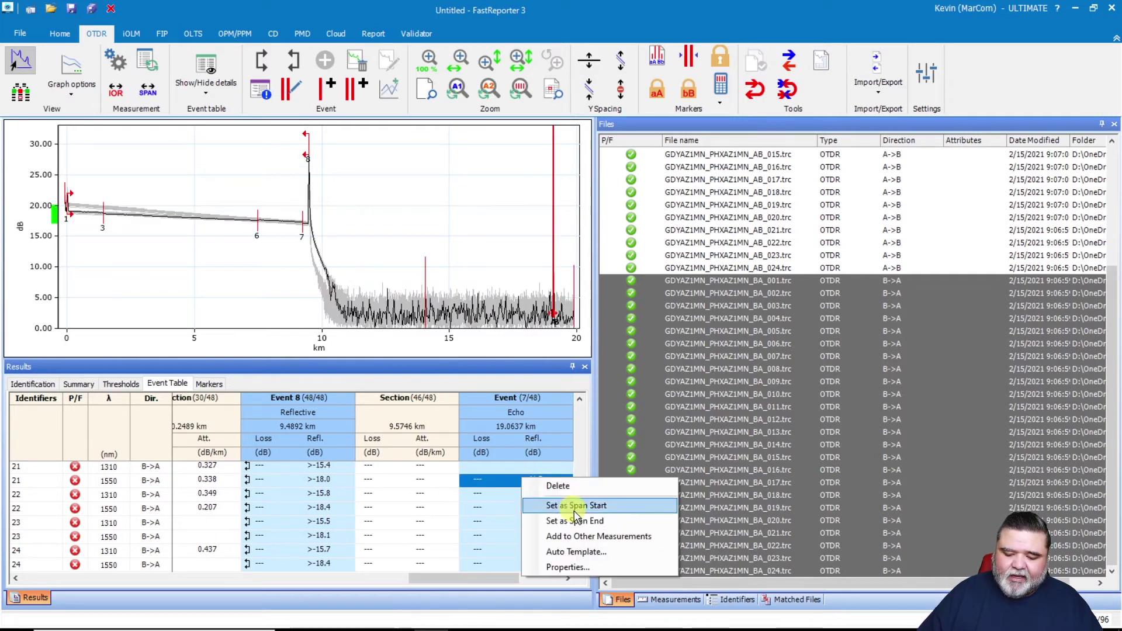
left_click(589, 521)
left_click_drag(454, 578, 96, 576)
Open AB_022.trc on its own in the graph and event table.
left_click(776, 439)
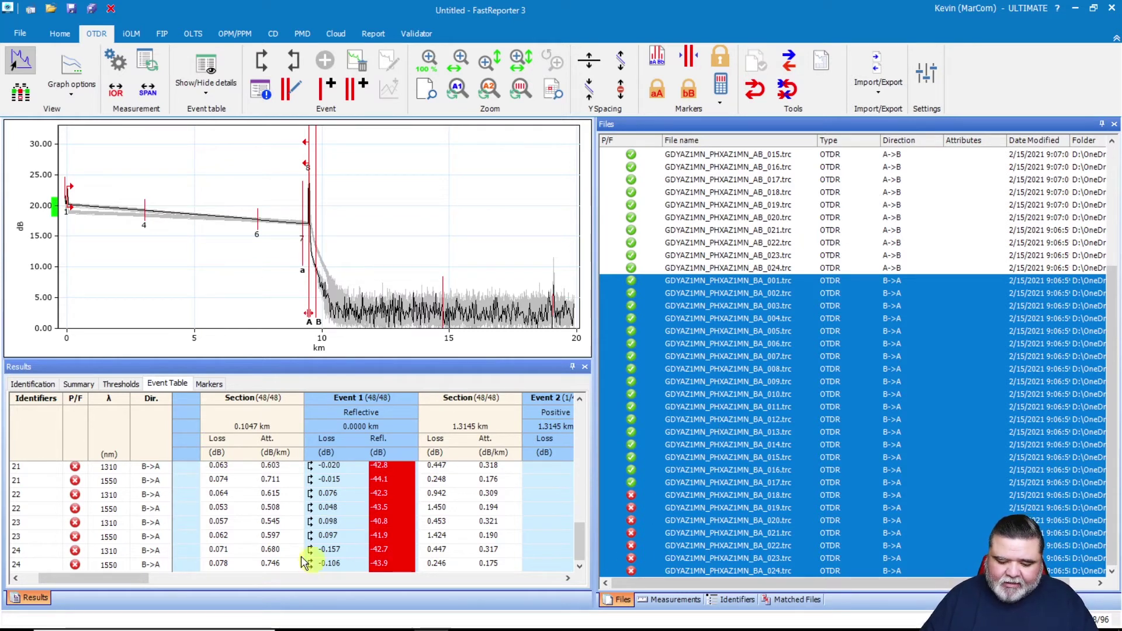
left_click_drag(120, 578, 56, 579)
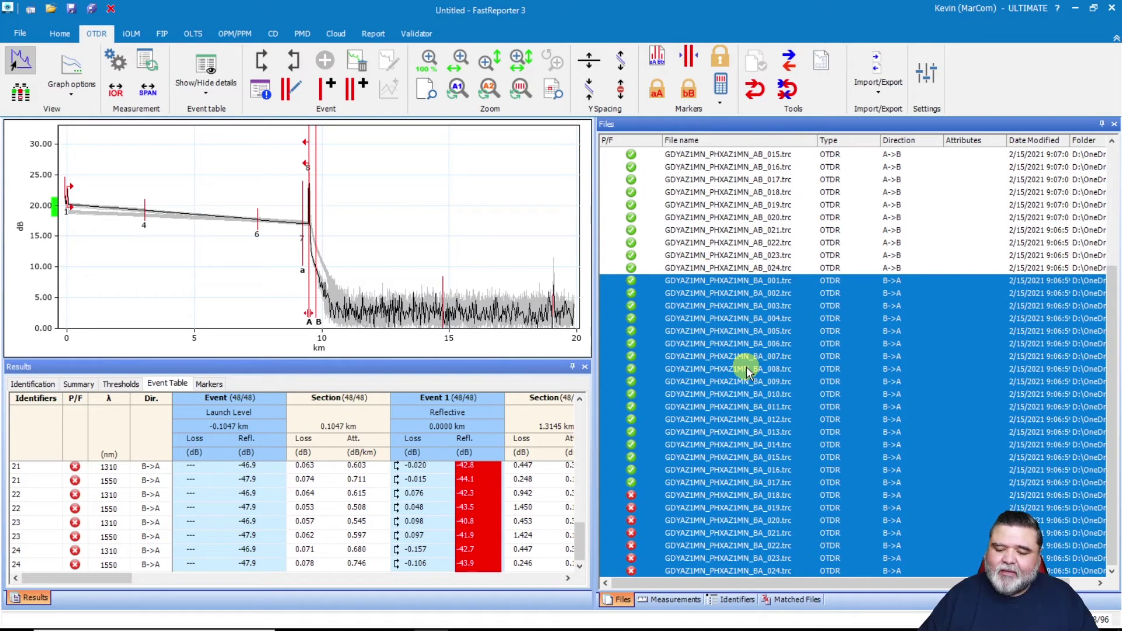
left_click(689, 243)
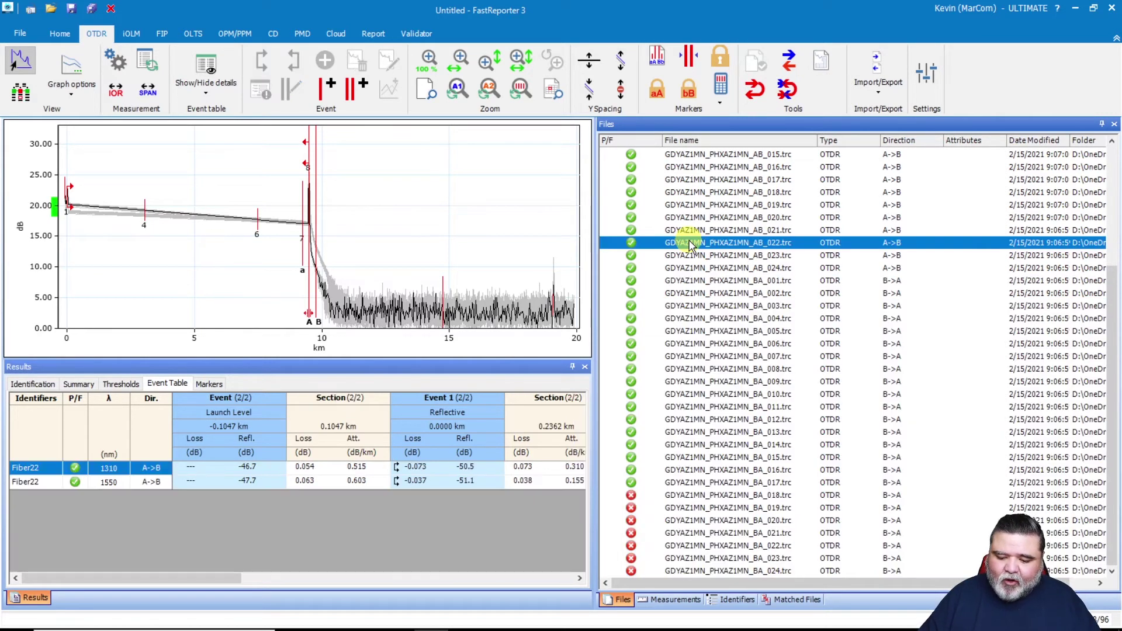
Show identification details for all files, accepting OK to All on the unmatched-files warning.
left_click(35, 384)
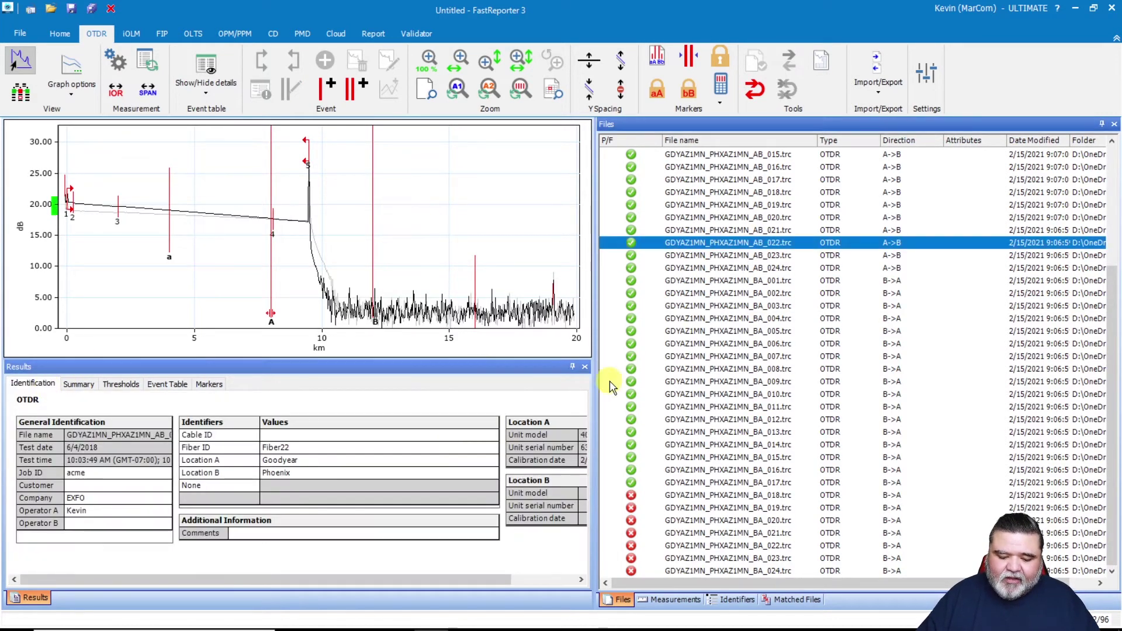
scroll(678, 368, "up", 5)
left_click(663, 318)
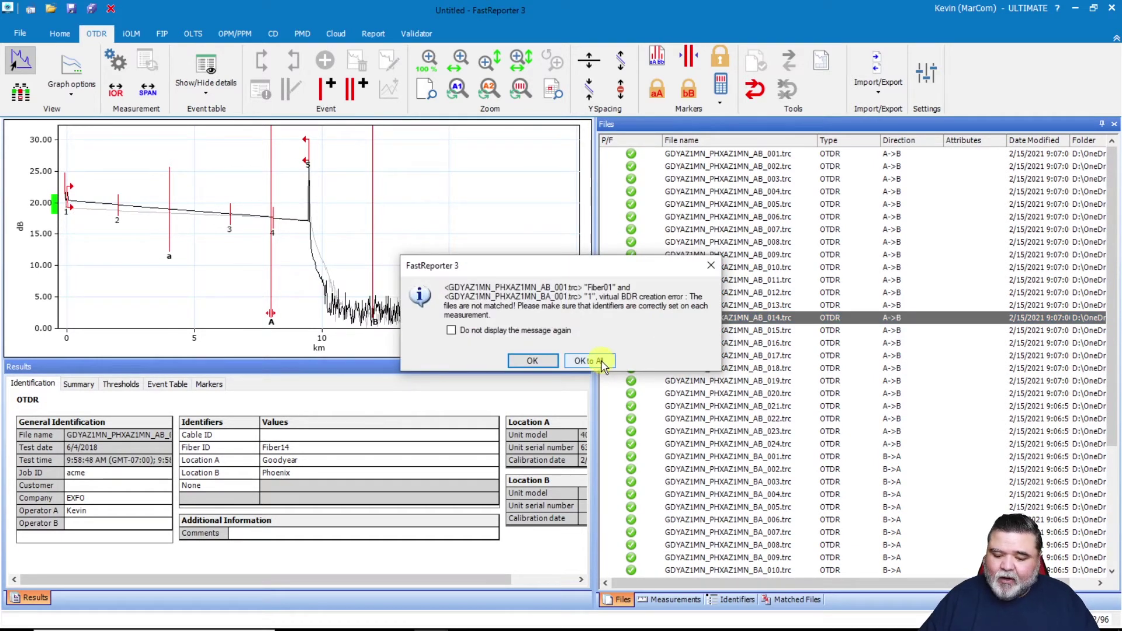
left_click(602, 362)
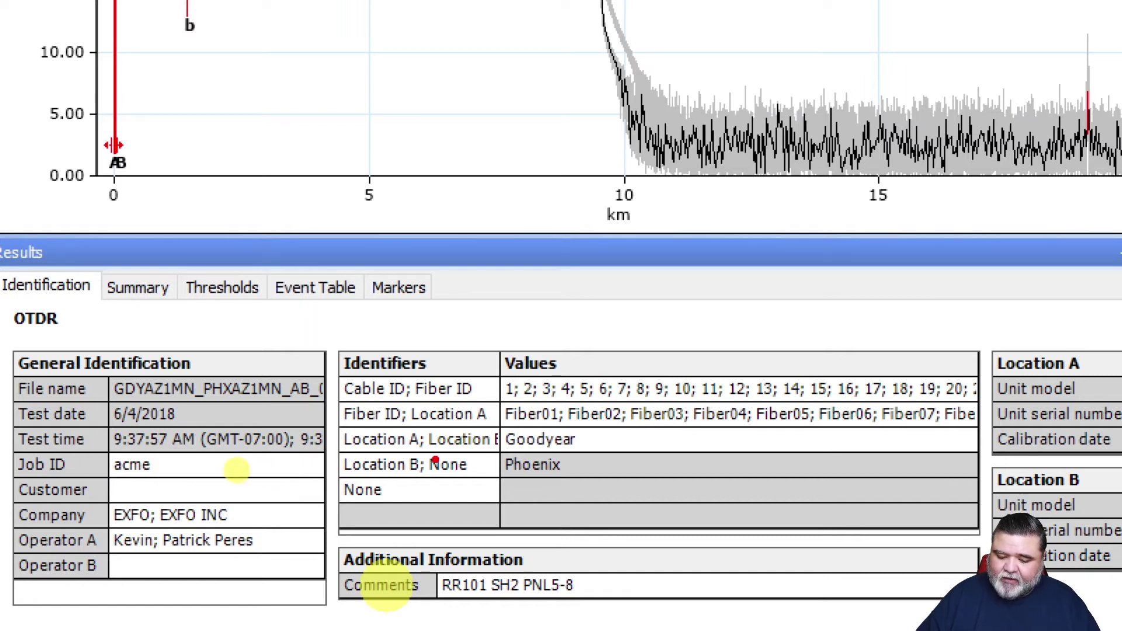
Set the shared Job ID to Acme Job and Customer to Acme Corp.
left_click_drag(422, 477, 466, 476)
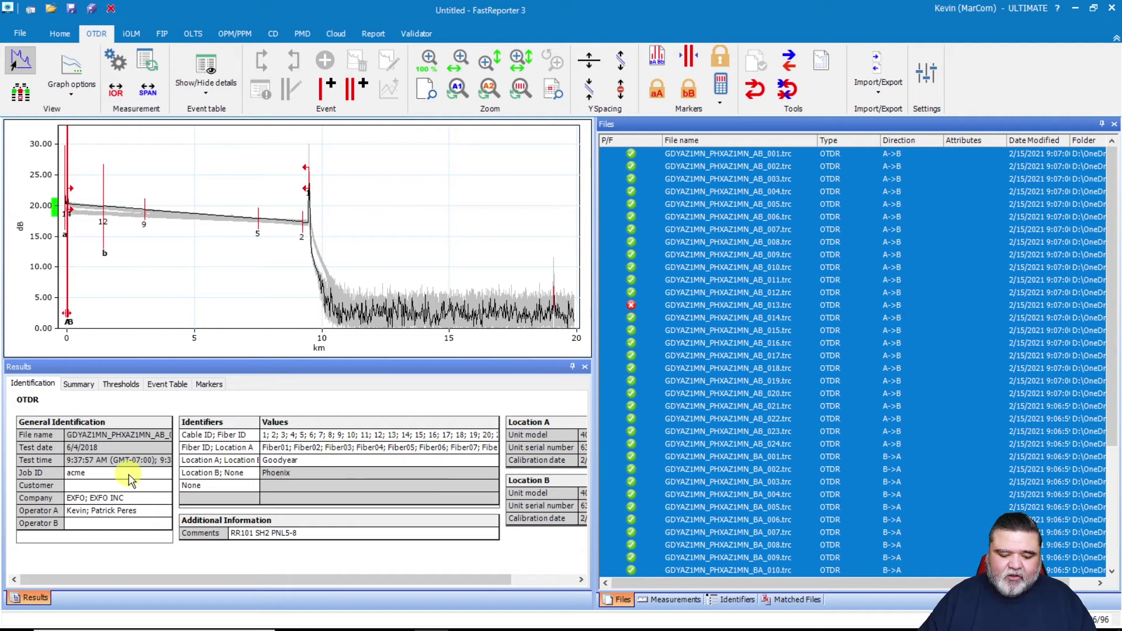
left_click(130, 473)
double_click(133, 474)
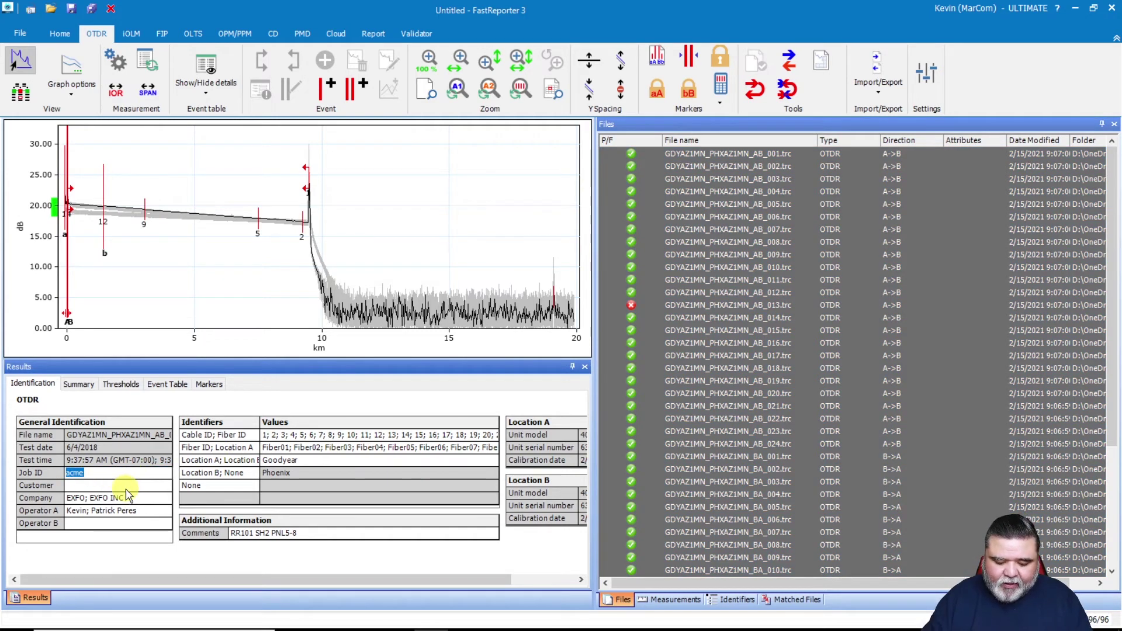
type("Ac")
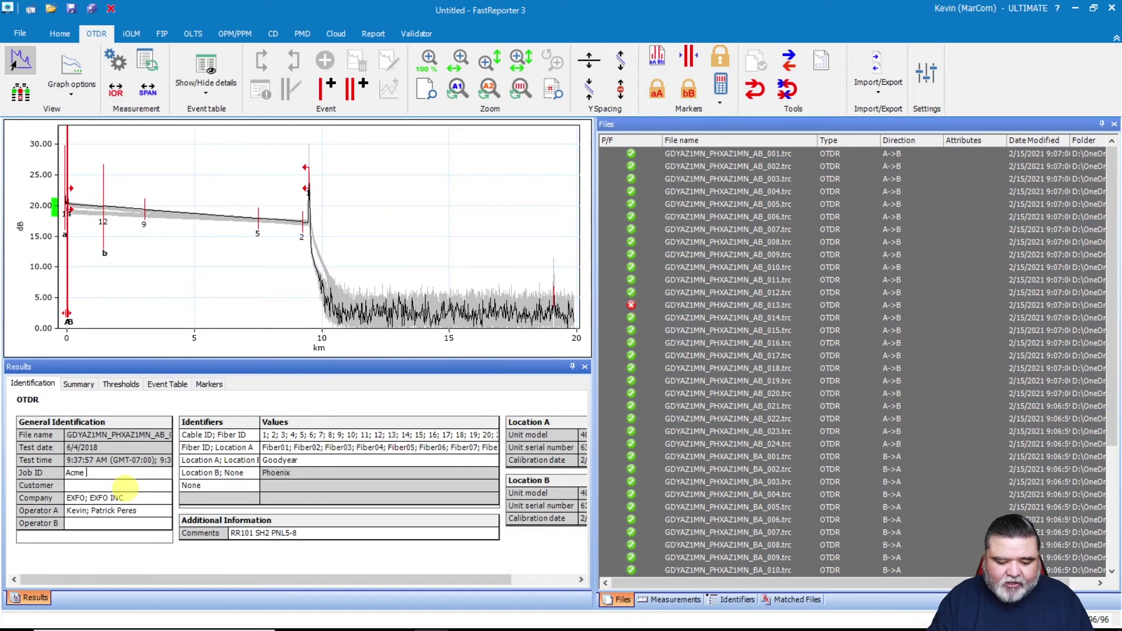
left_click(124, 486)
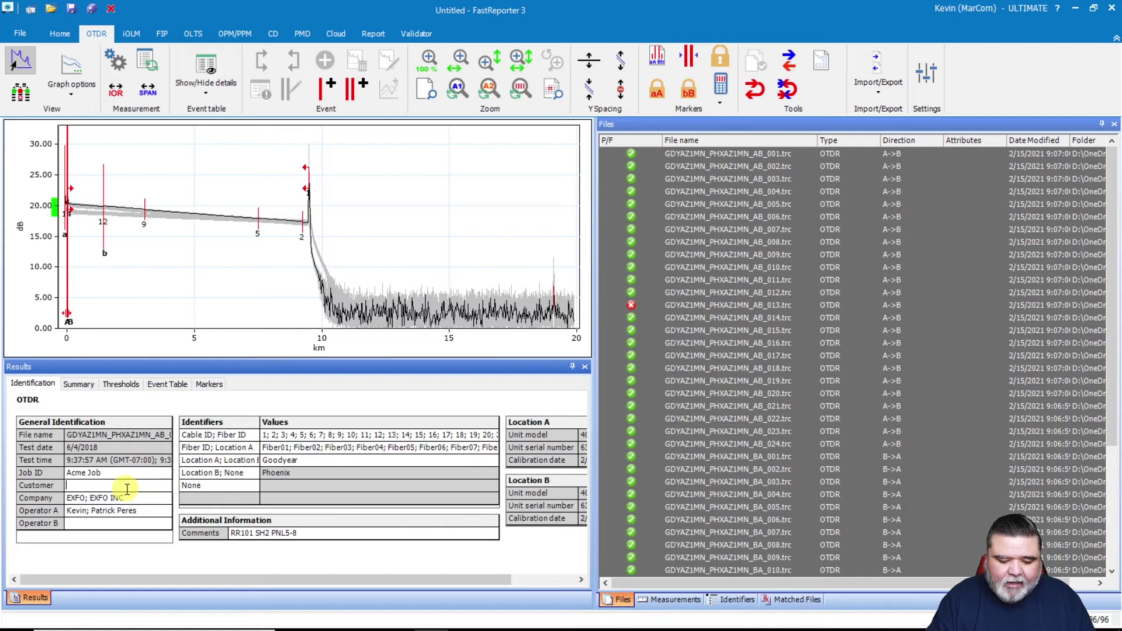
type("Acme Corp")
Enter Company EXFO INC and the names for Operator A and Operator B.
left_click(127, 497)
type("EXF")
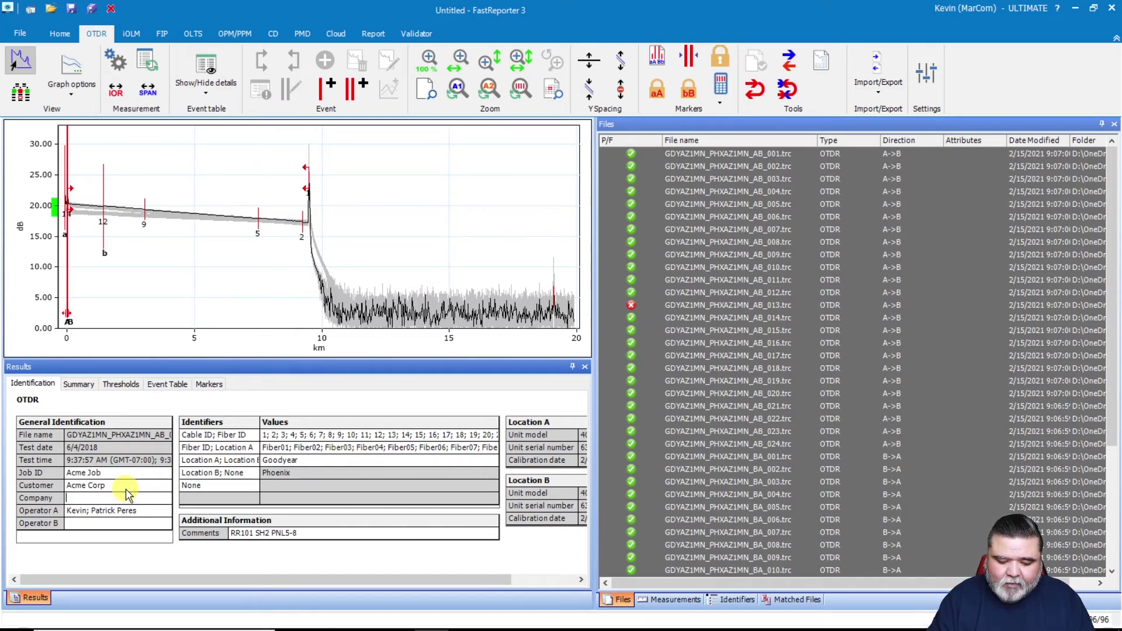
type("O INC")
key("Tab")
type("KEVIN PERES")
key("Tab")
type("PATRICK P")
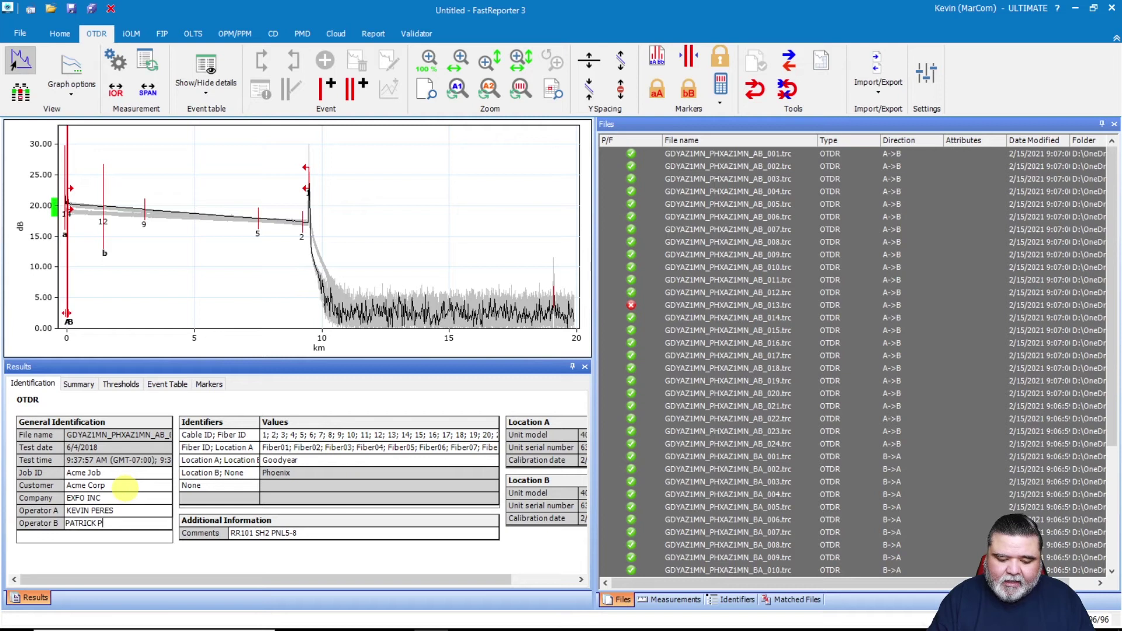
key("Return")
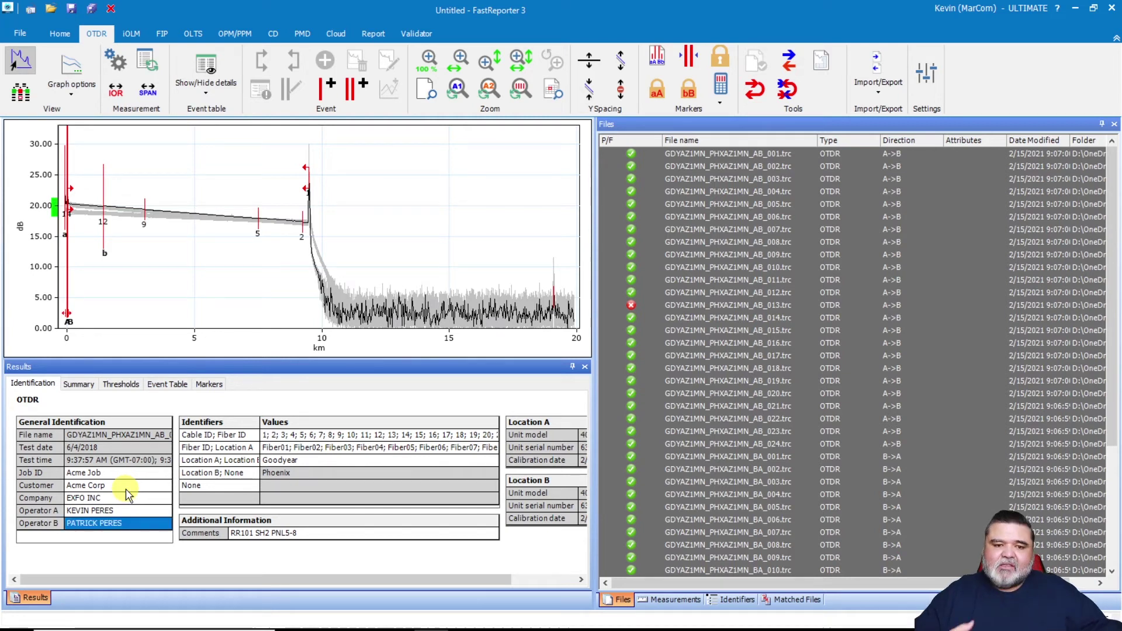
Spot-check identification on several AB and BA files, then select all trace files with Ctrl+A.
left_click(758, 346)
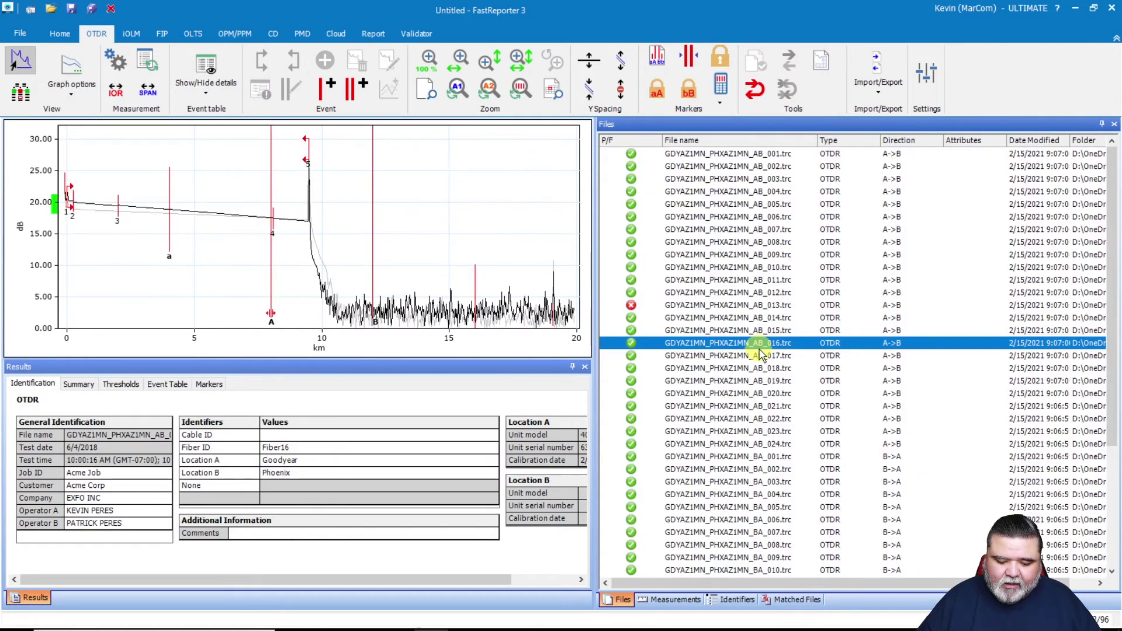
left_click(778, 217)
left_click(759, 418)
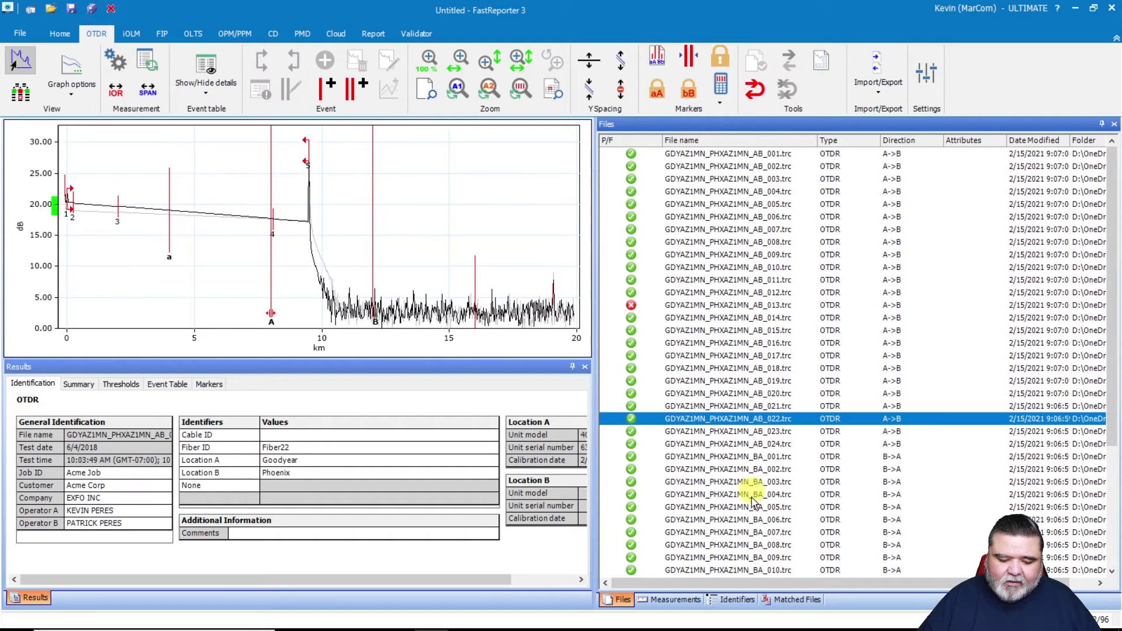
left_click(752, 494)
left_click(763, 418)
left_click(752, 267)
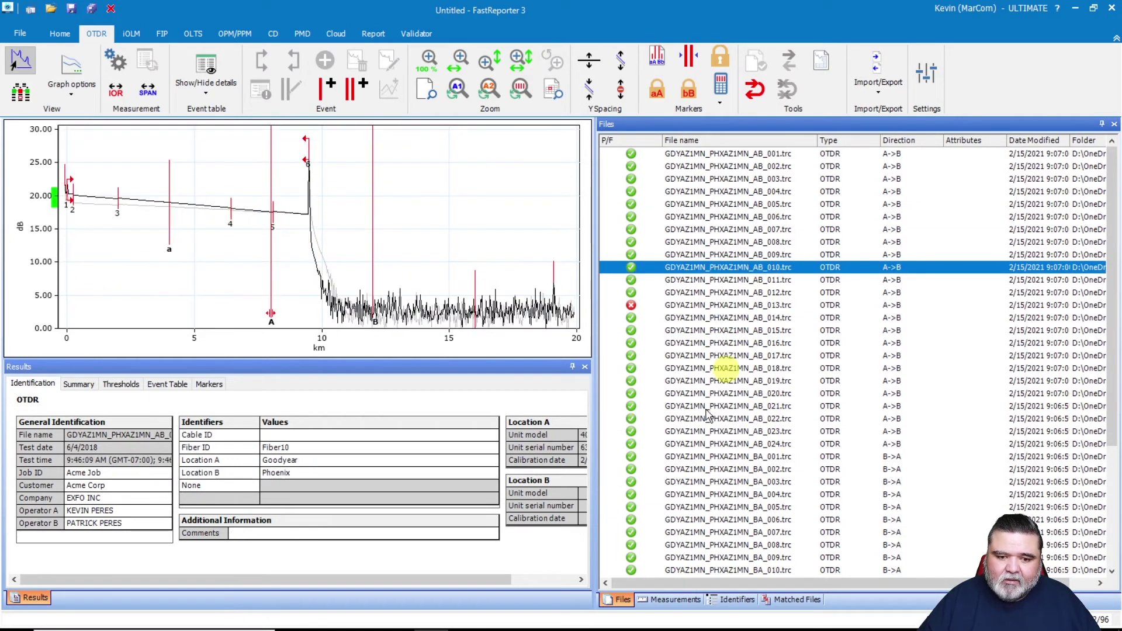
left_click(746, 443)
left_click(752, 532)
left_click(746, 407)
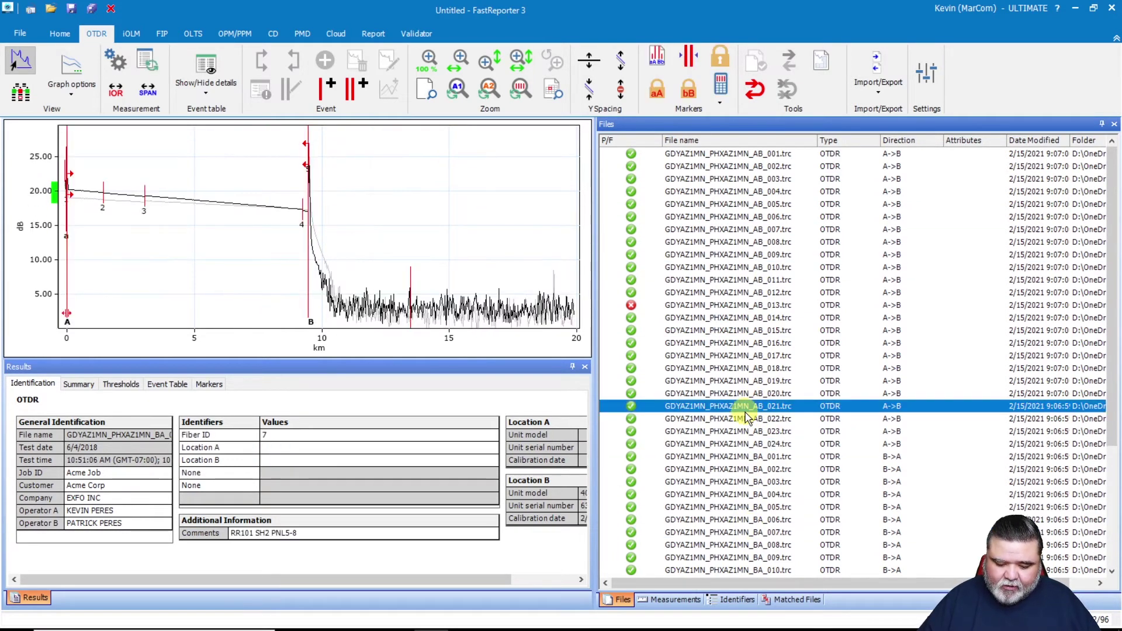
key("ctrl+a")
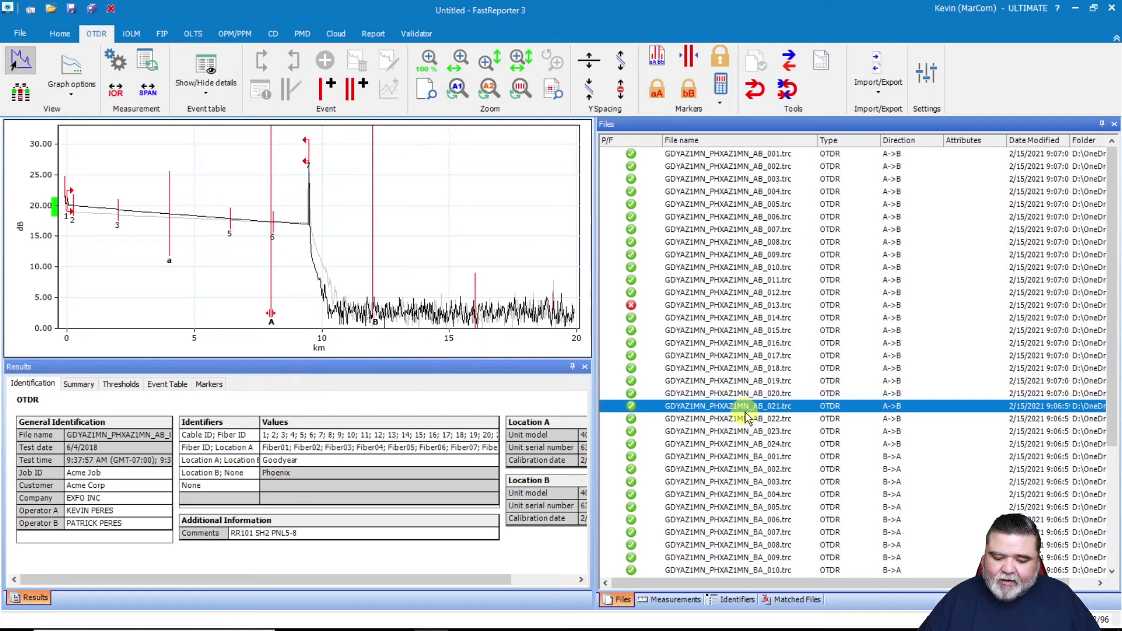
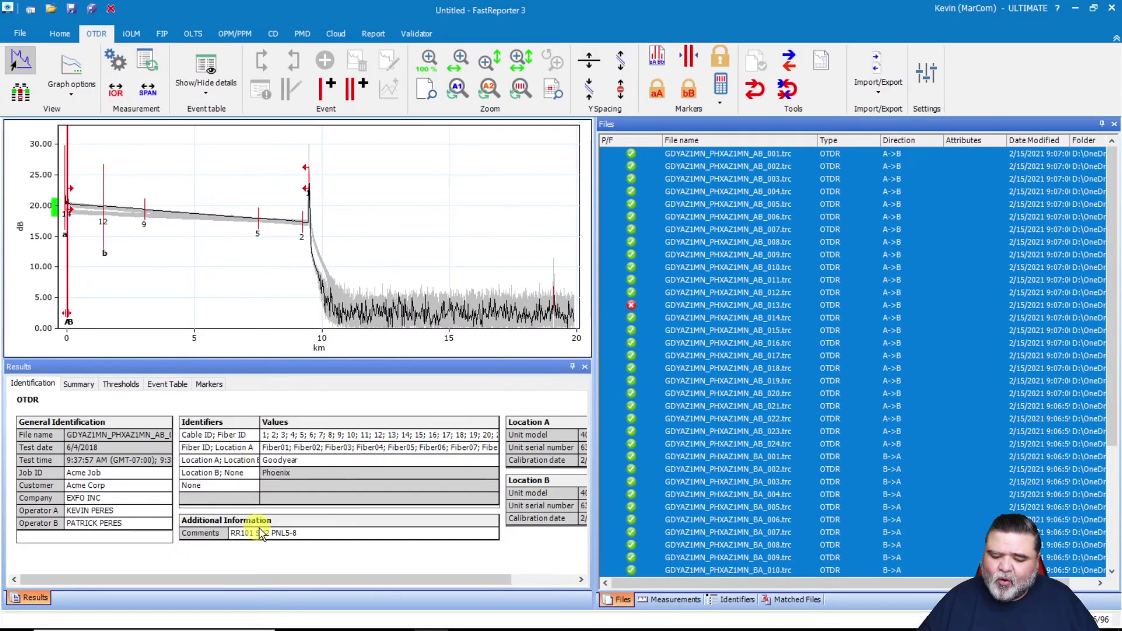
Label the first two identifier rows as Cable ID and Fiber ID.
left_click(256, 439)
left_click(255, 438)
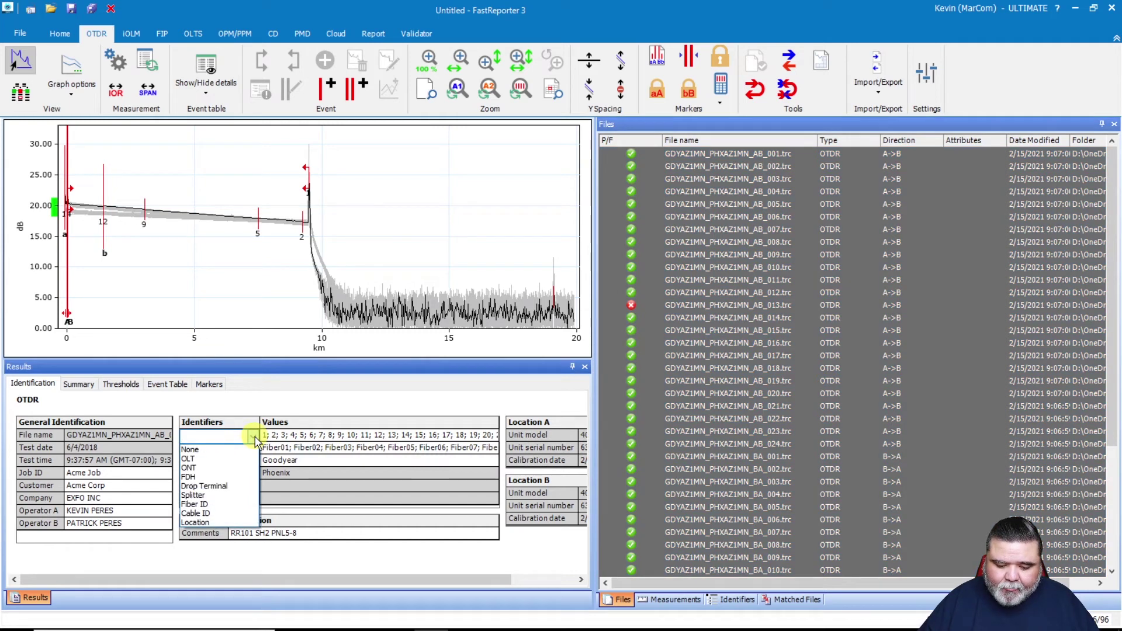
left_click(224, 513)
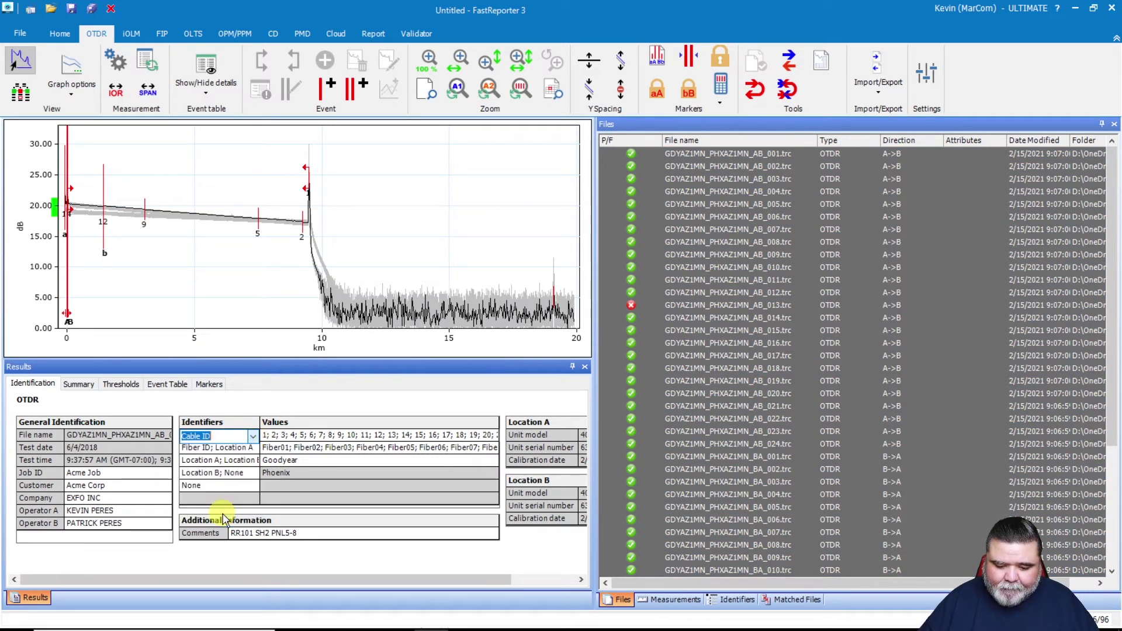
left_click(243, 449)
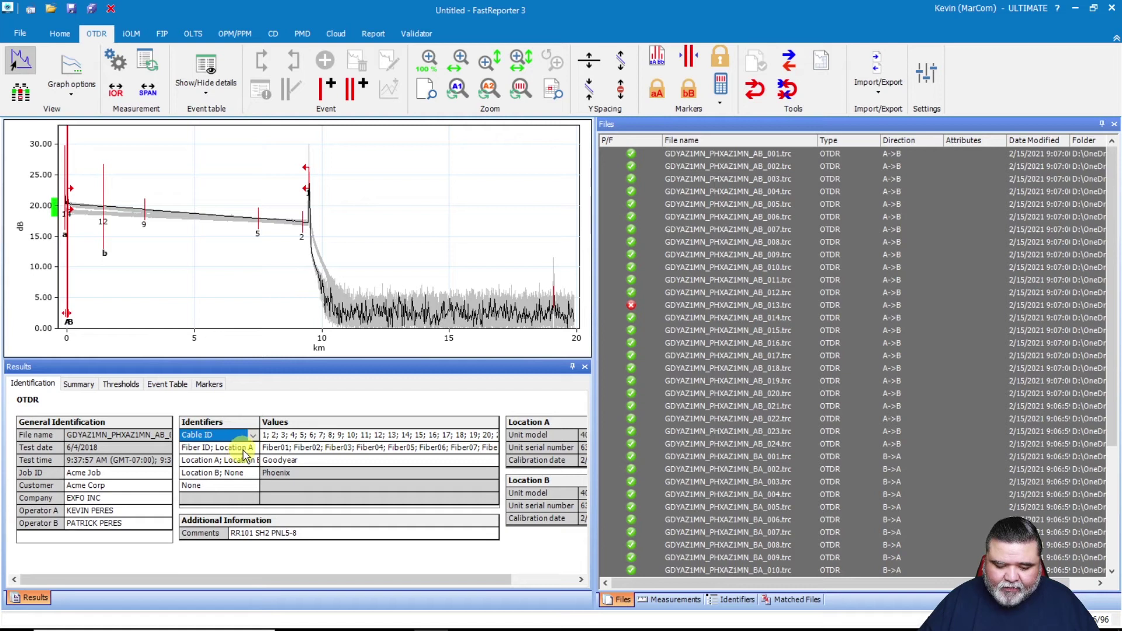
left_click(246, 449)
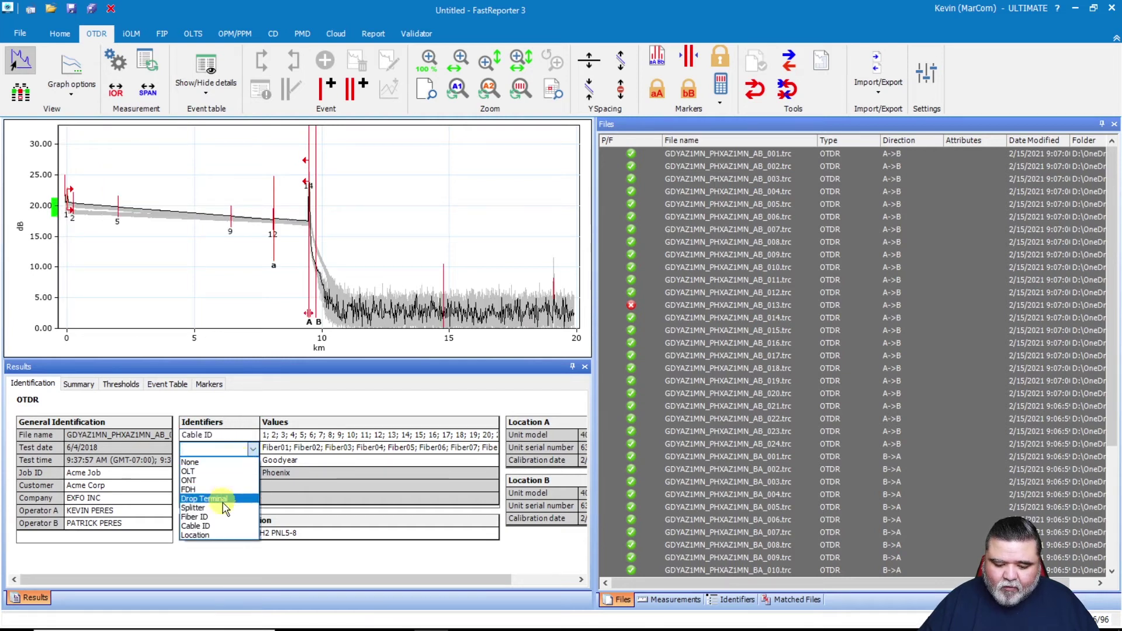
left_click(224, 517)
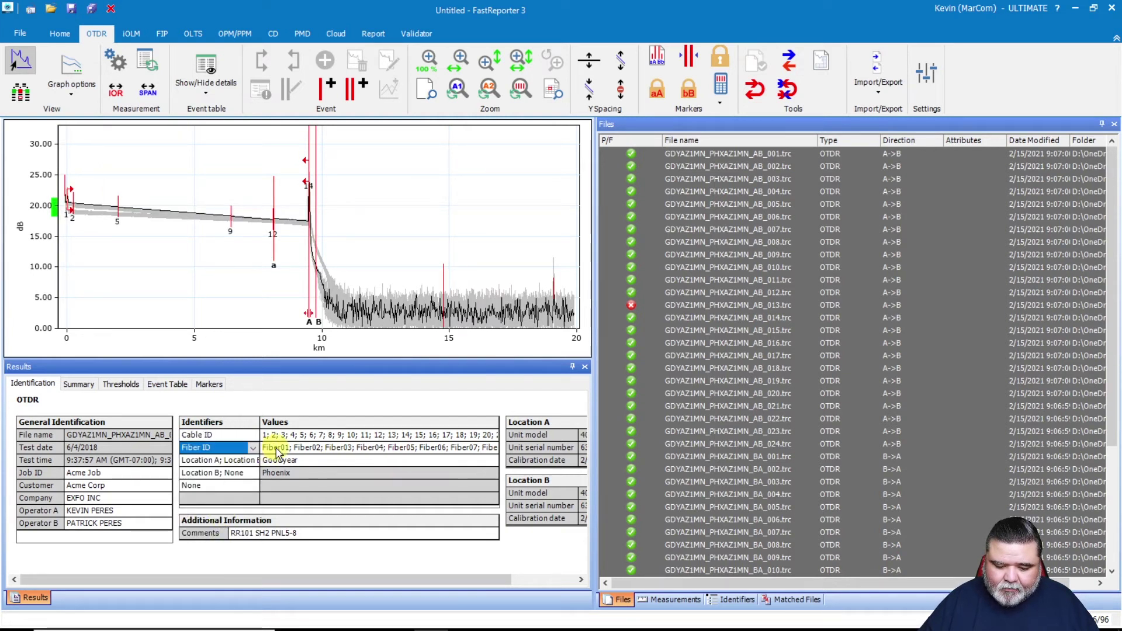
Rename the third and fourth identifier rows to Location A and Location B.
left_click(260, 460)
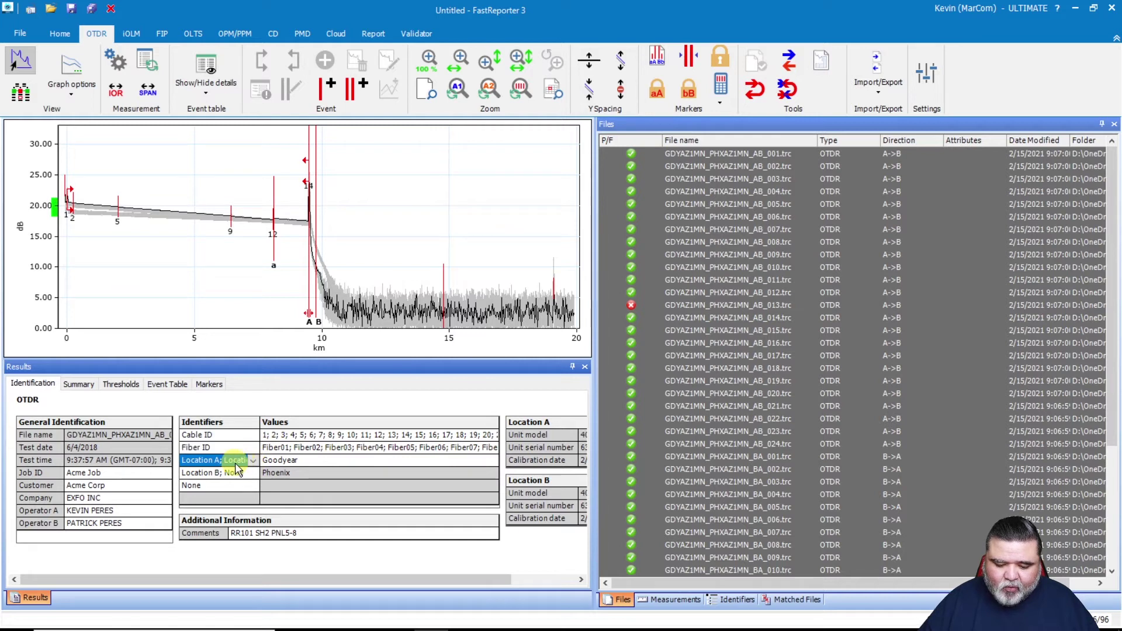
left_click(236, 463)
key("BackSpace")
key("BackSpace")
key("BackSpace")
key("BackSpace")
key("BackSpace")
key("BackSpace")
key("BackSpace")
key("BackSpace")
key("BackSpace")
key("BackSpace")
key("BackSpace")
key("BackSpace")
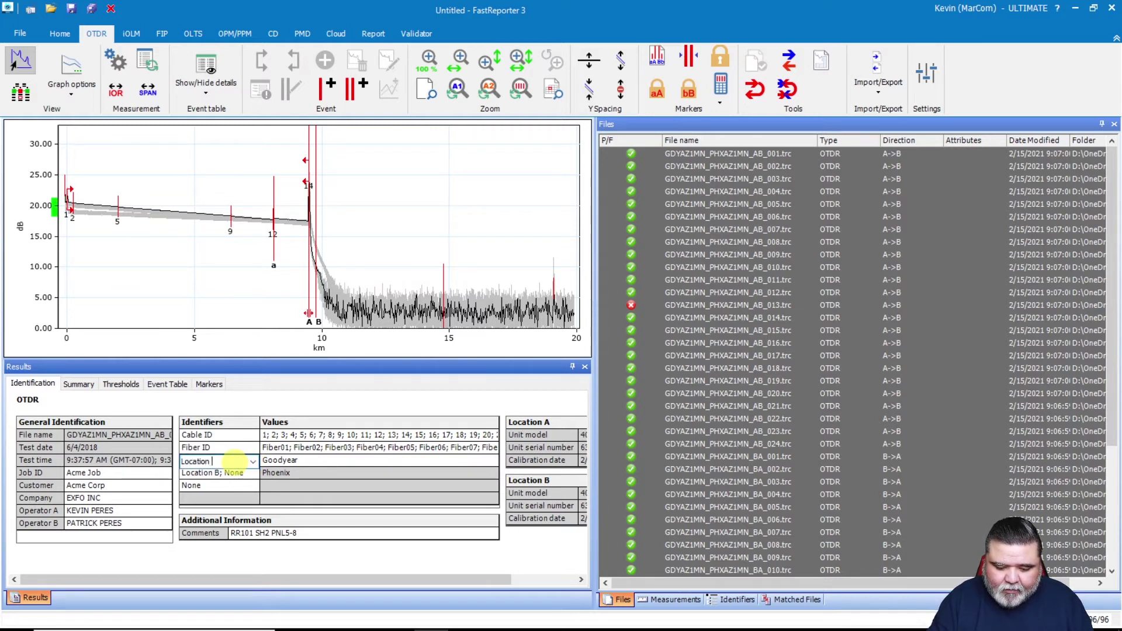
left_click(236, 472)
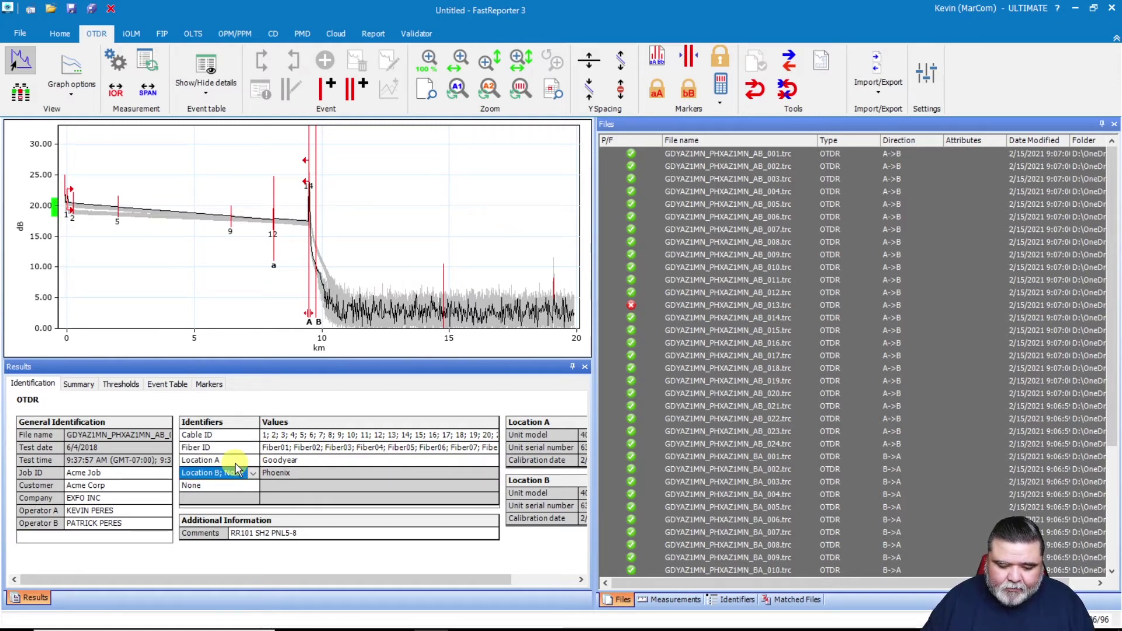
key("BackSpace")
type("Location ")
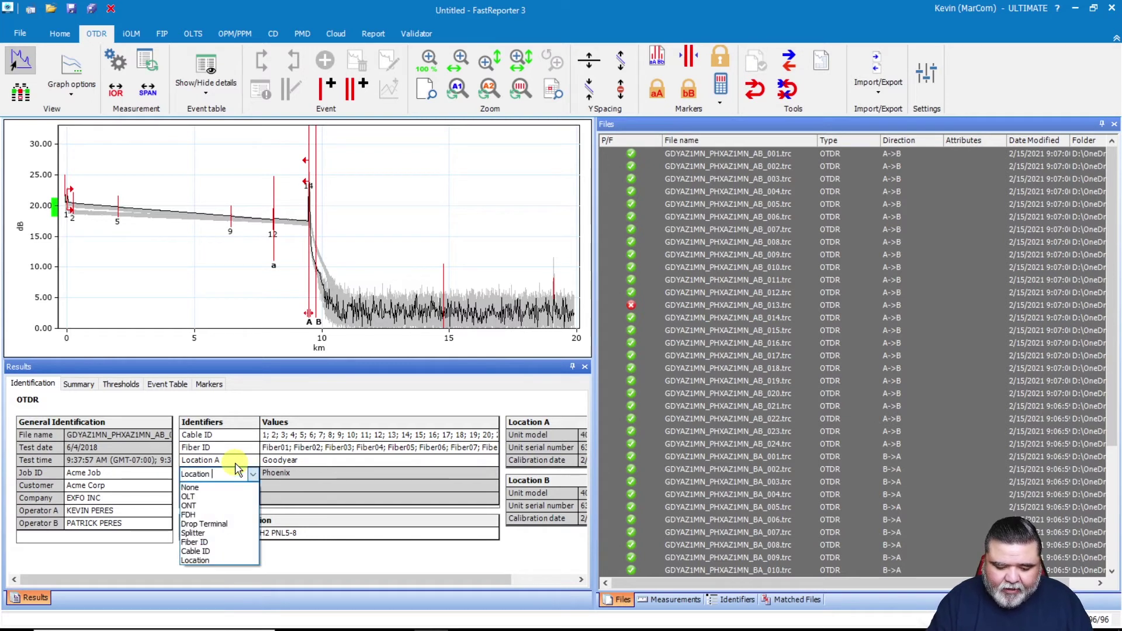
type("B")
key("Return")
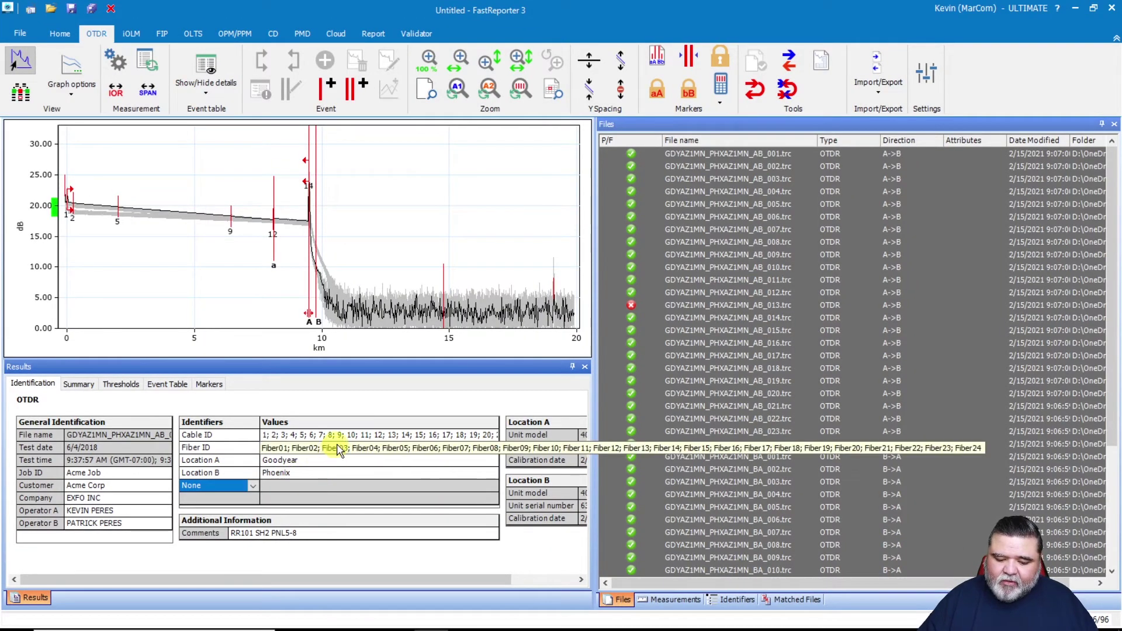
Select all trace files, then display only file AB_018's trace and identifiers.
left_click(694, 297)
key("ctrl+a")
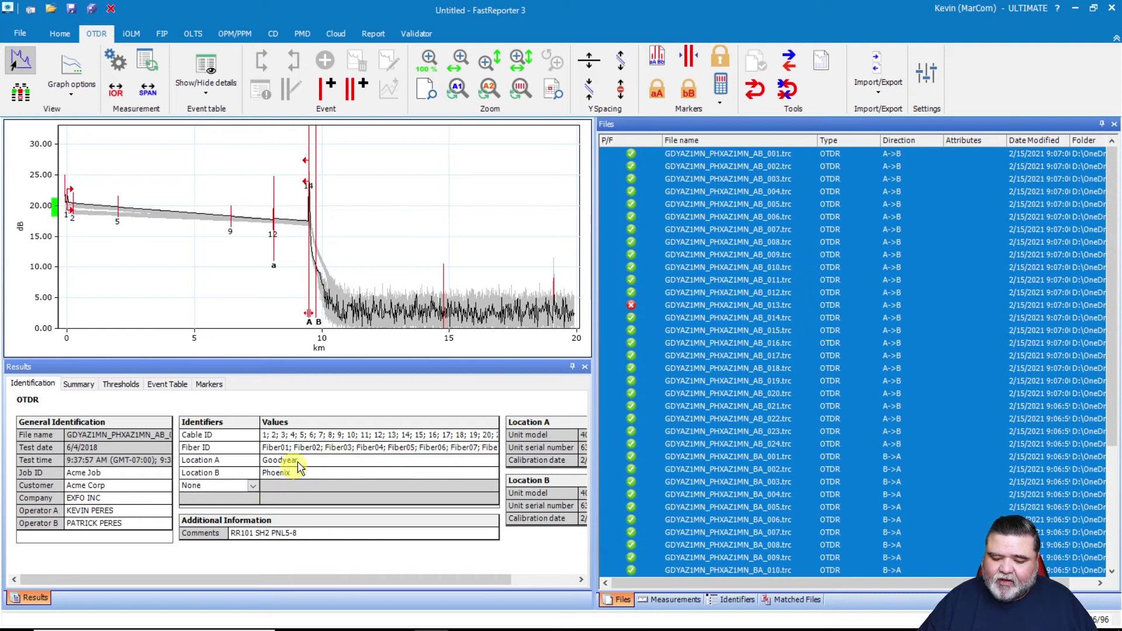
left_click(741, 369)
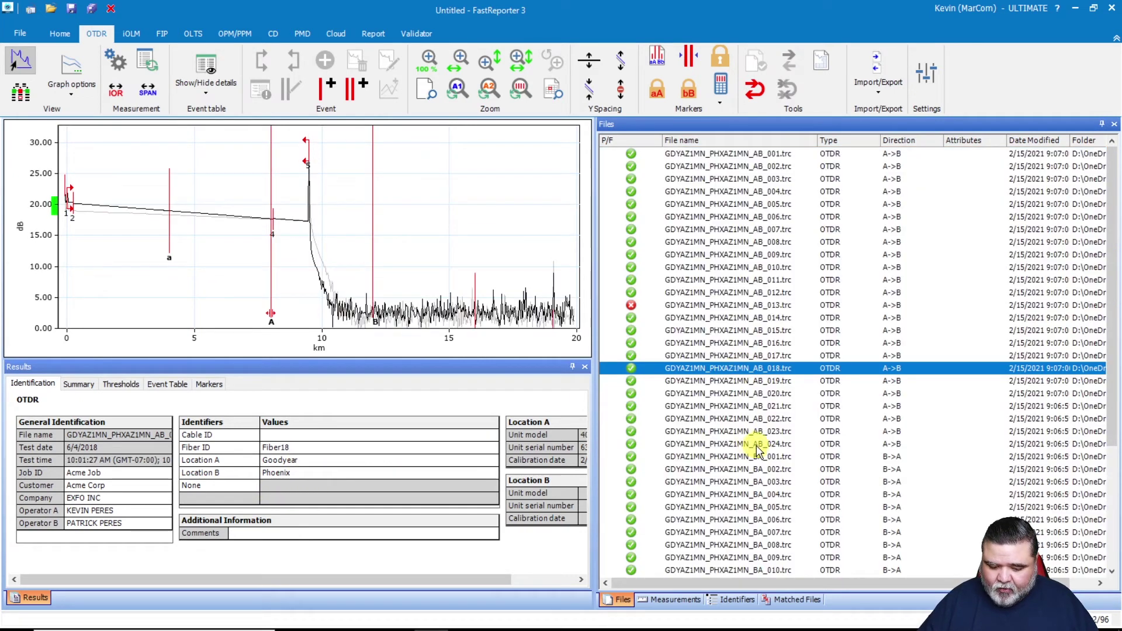
Select the A->B trace files AB_001 through AB_024.
left_click(728, 344)
key("ctrl+a")
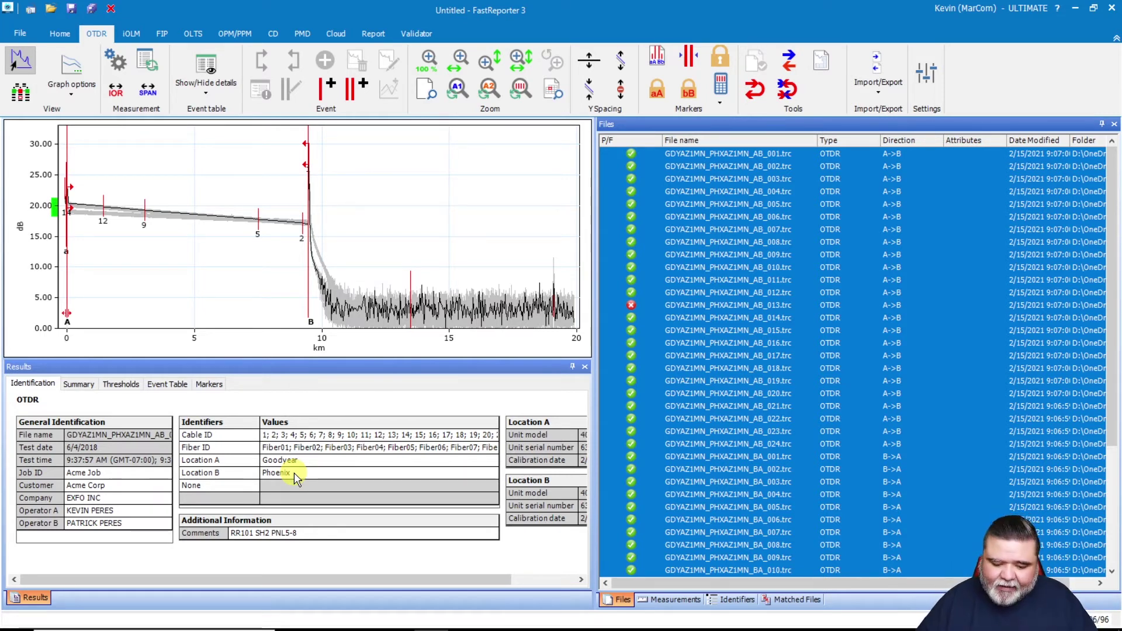
left_click(733, 156)
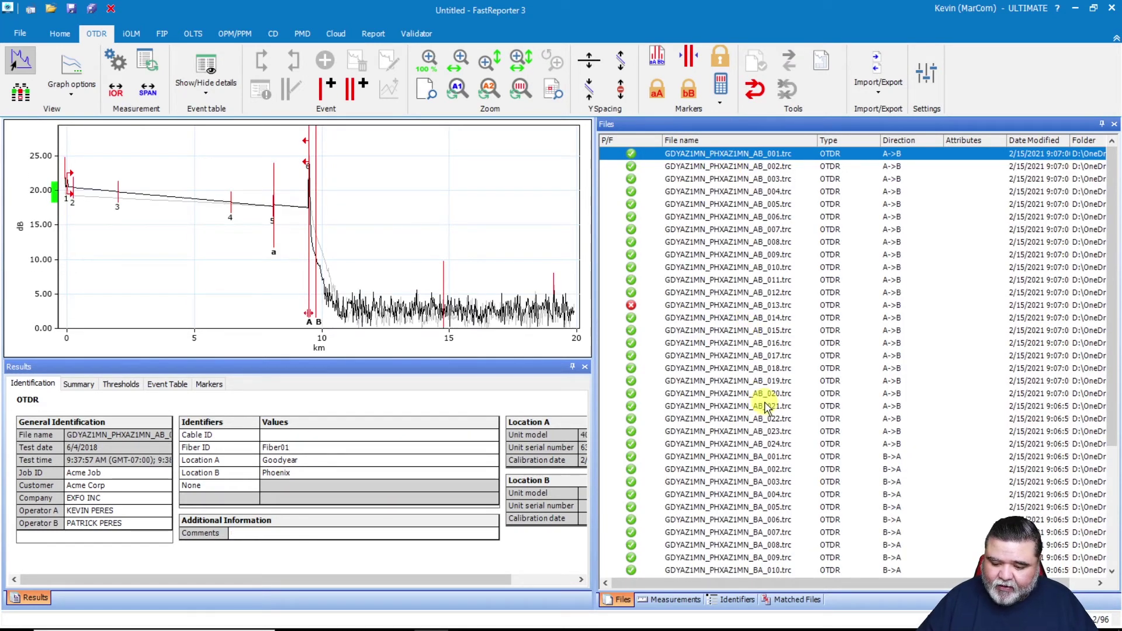
left_click(747, 445, "shift")
Set Location A to GDYAZ1MN and Location B to PHXAZ1MN on the selected traces.
left_click(311, 460)
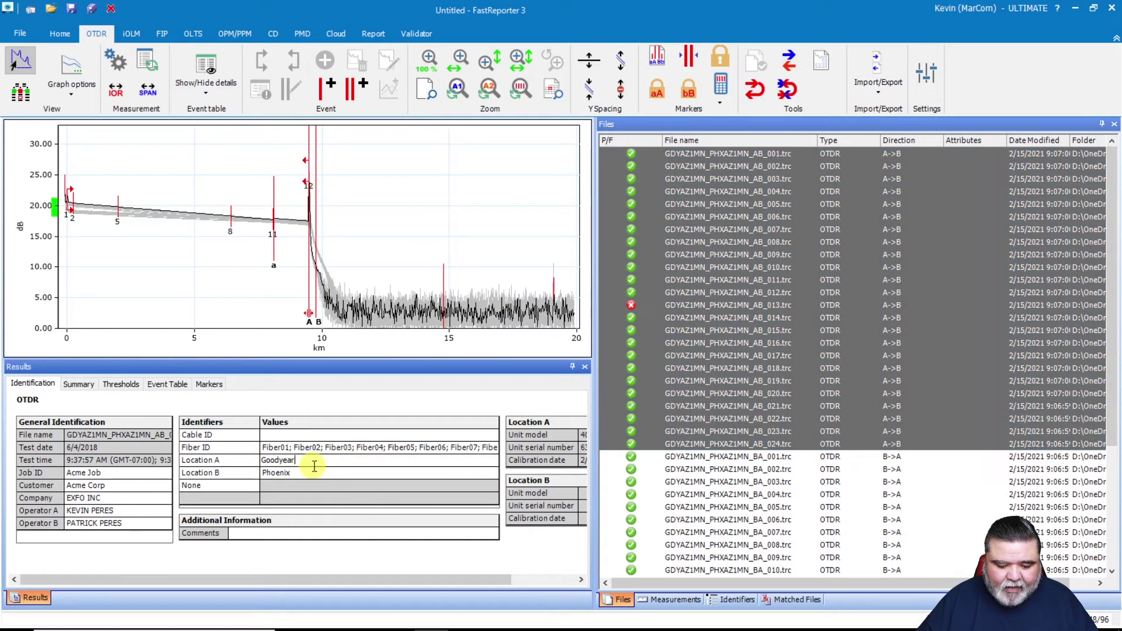
type("GDYAZ1MN")
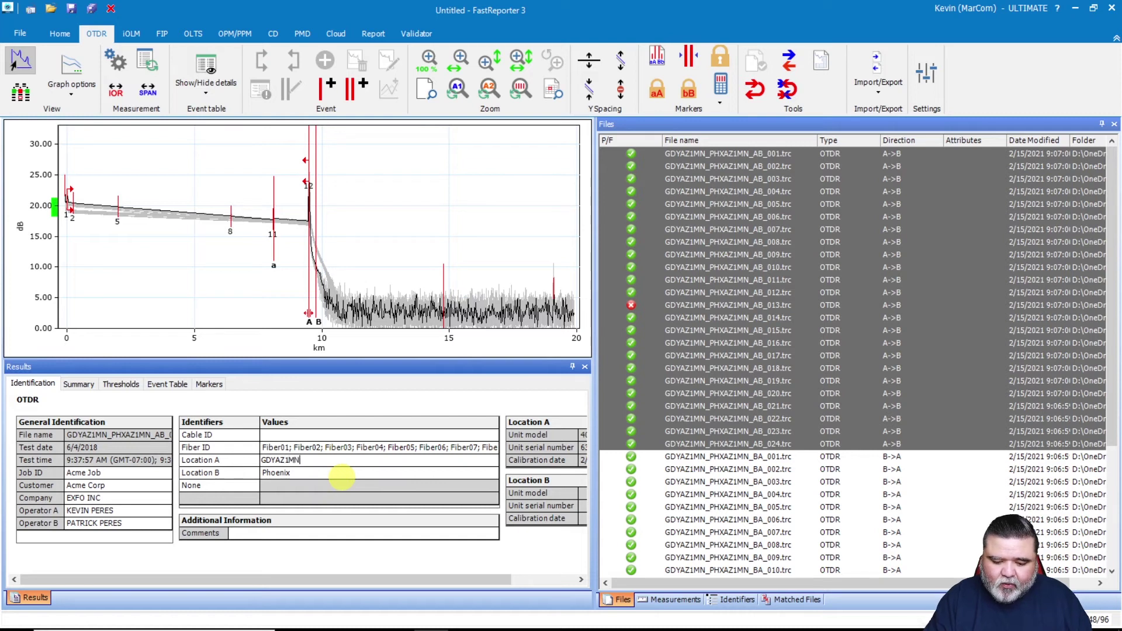
key("Return")
key("Down")
type("P")
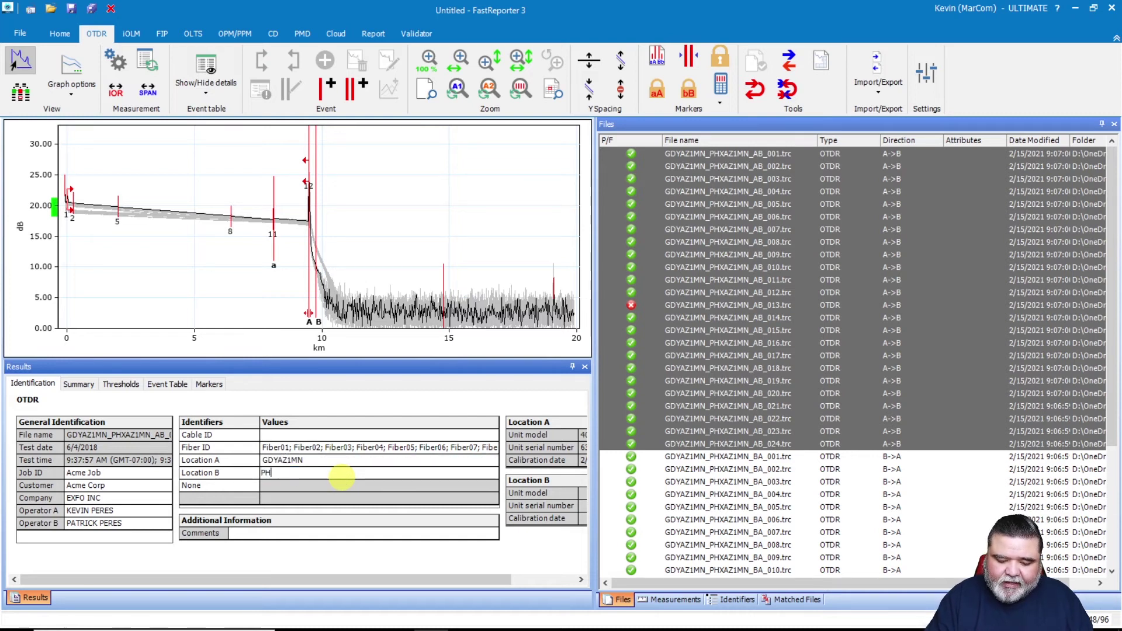
type("HXAZ1")
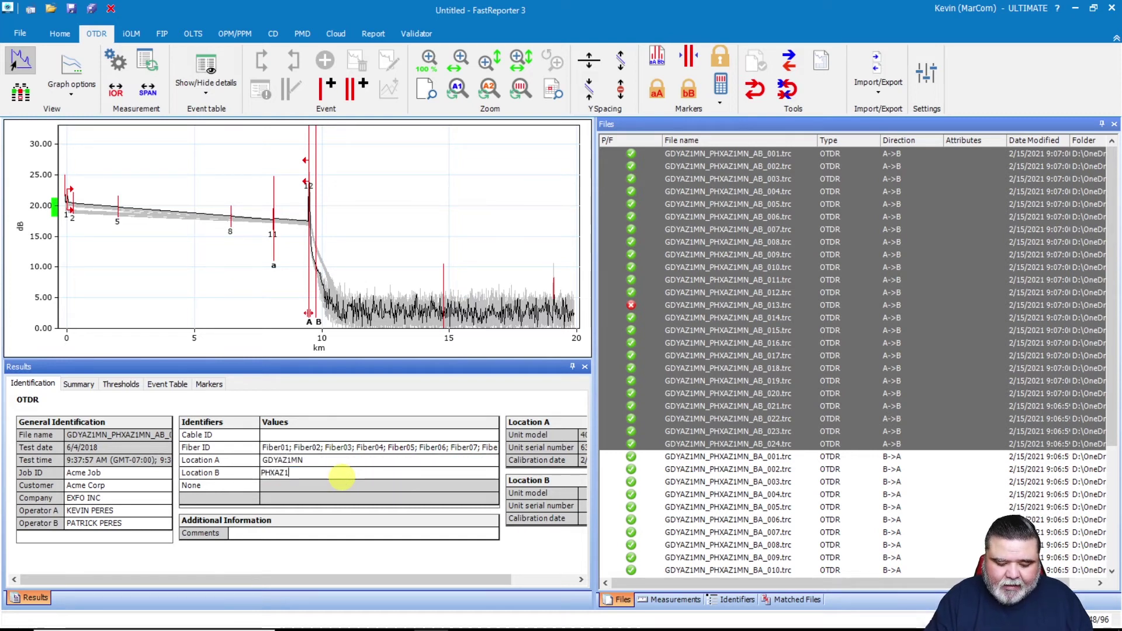
type("MN")
key("Return")
key("Down")
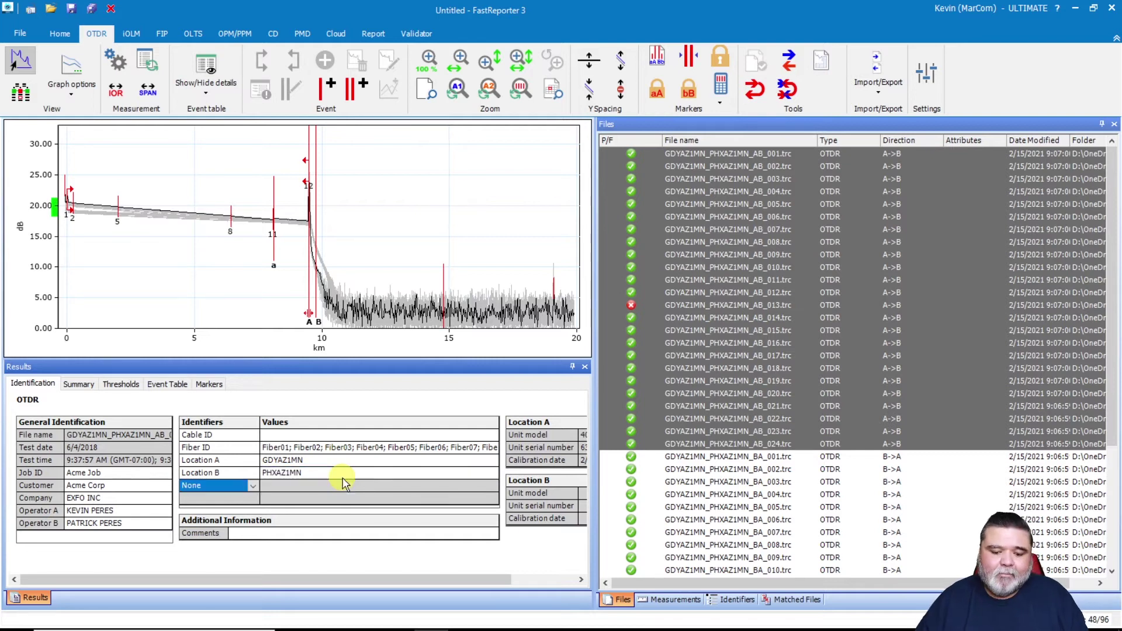
left_click(699, 387)
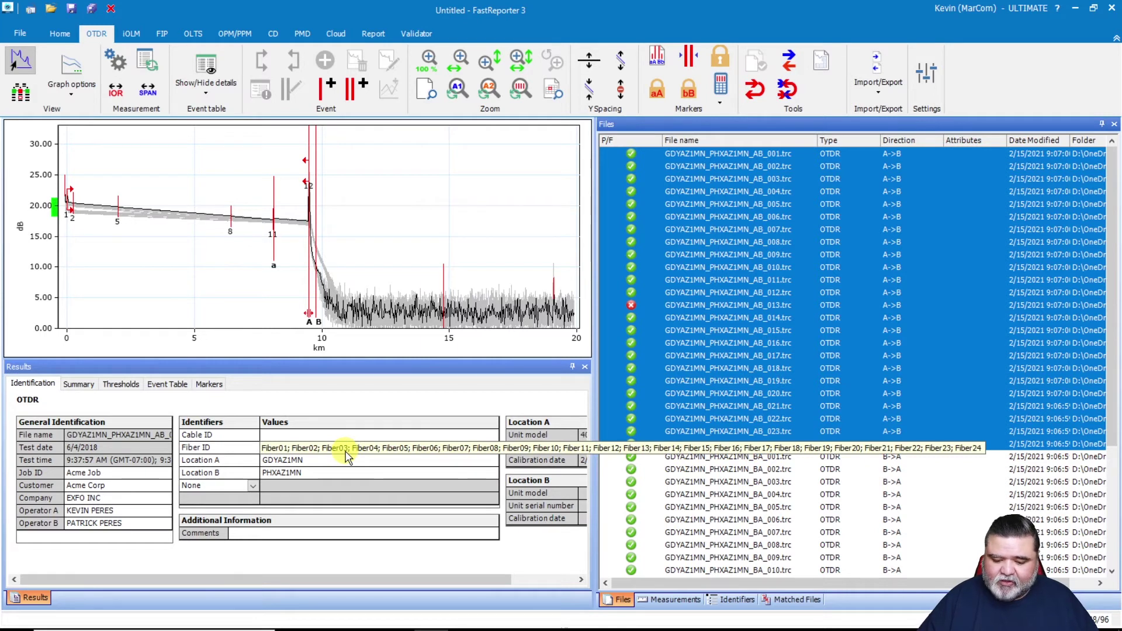
left_click(687, 470)
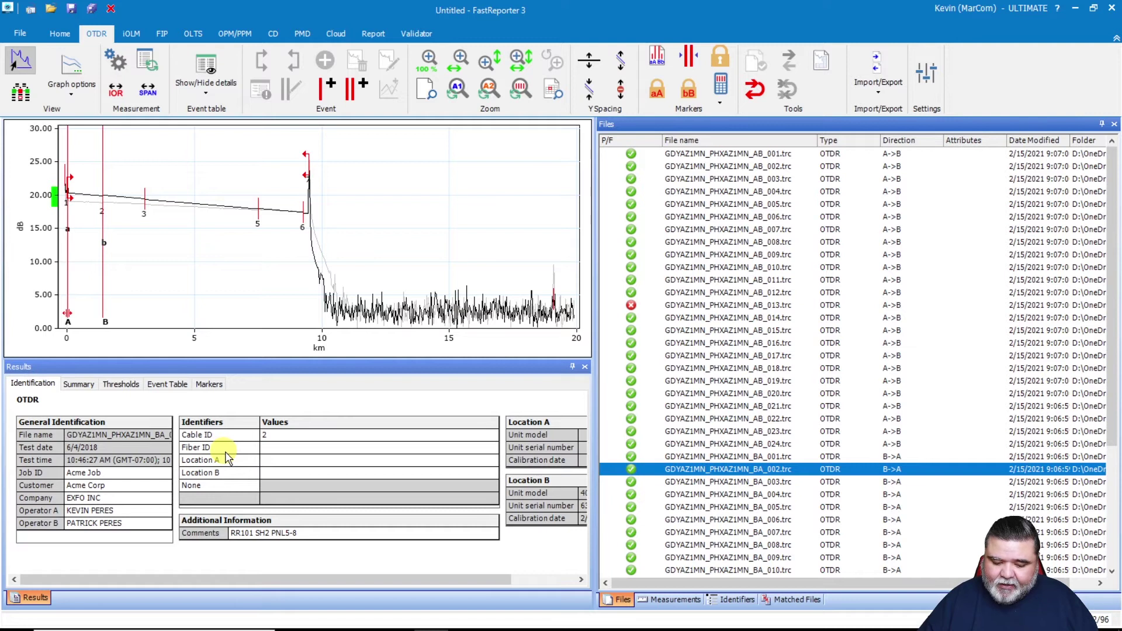
left_click(796, 599)
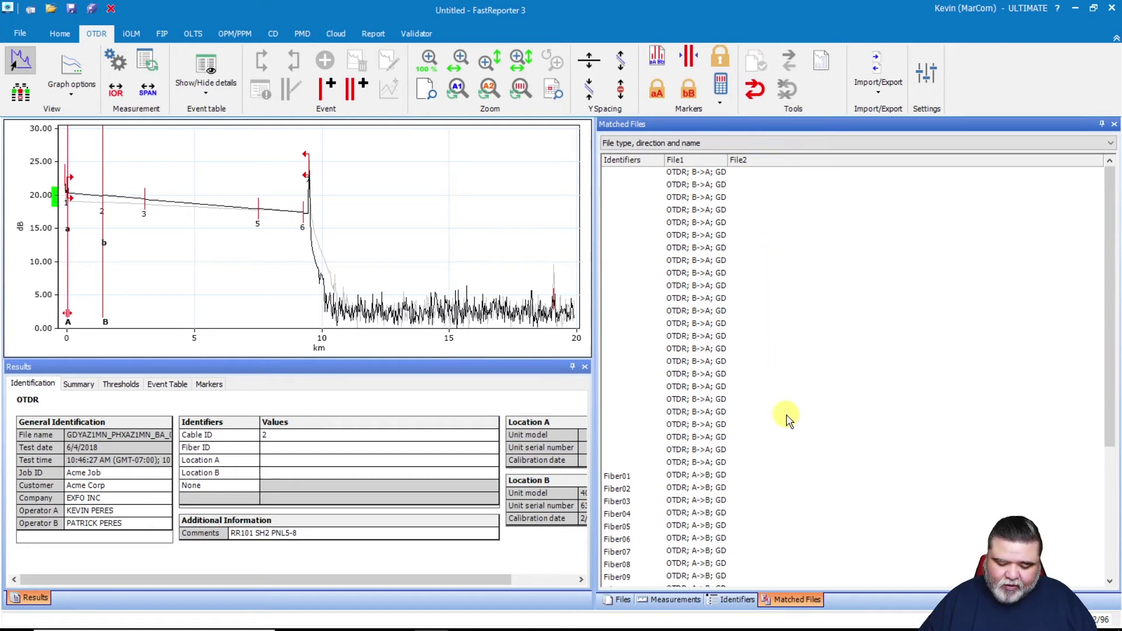
left_click(657, 601)
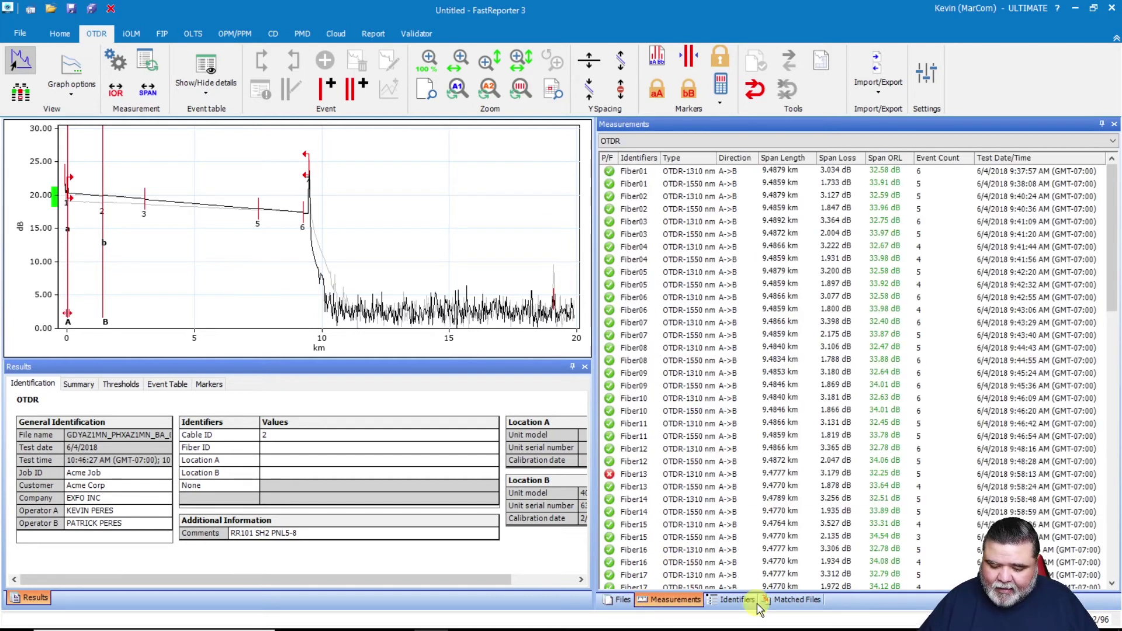
left_click(630, 184)
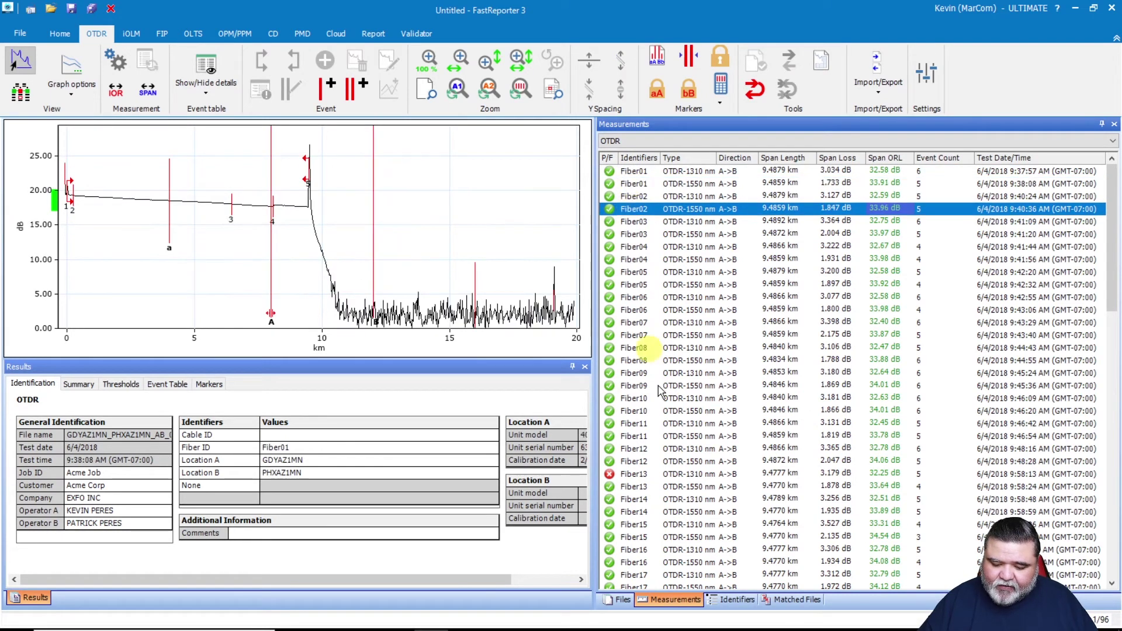
left_click(733, 599)
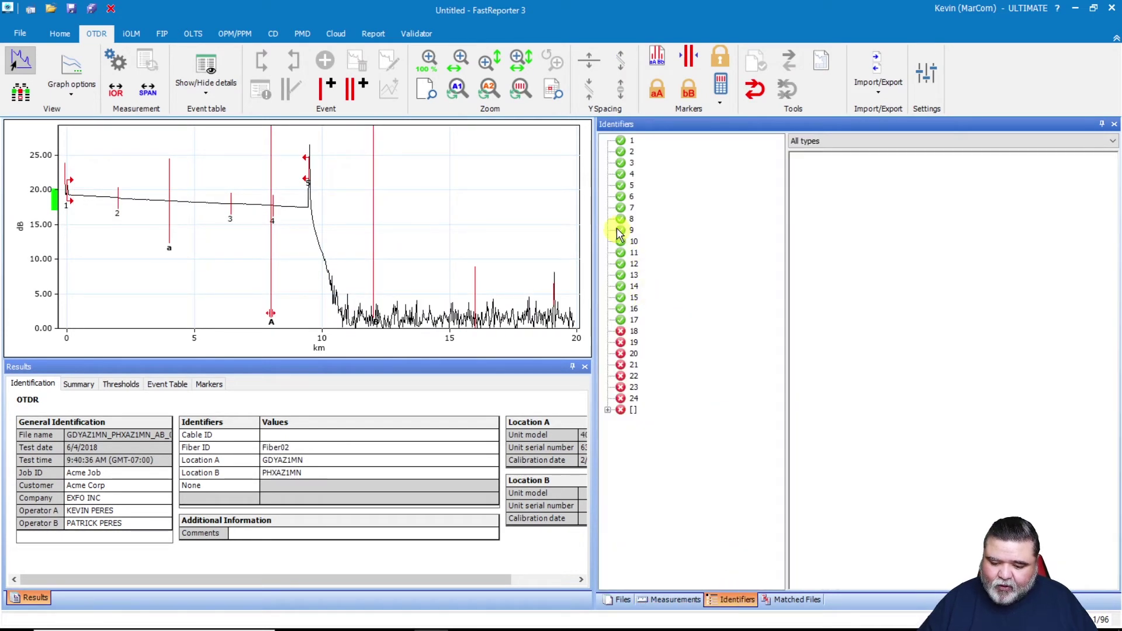
left_click(632, 197)
left_click(637, 365)
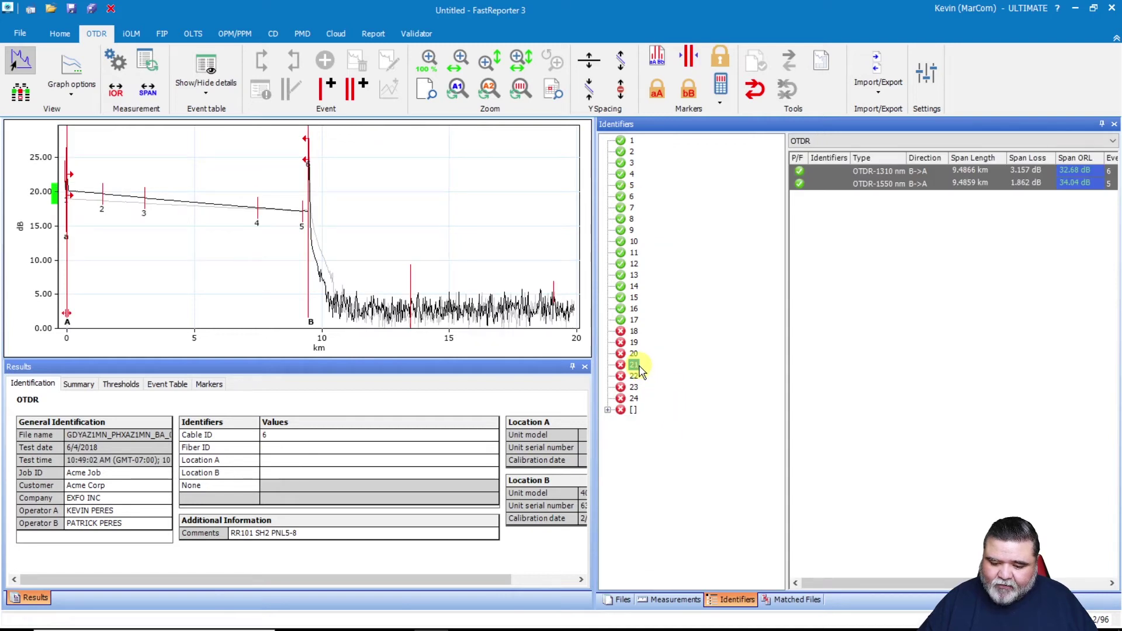
left_click(620, 600)
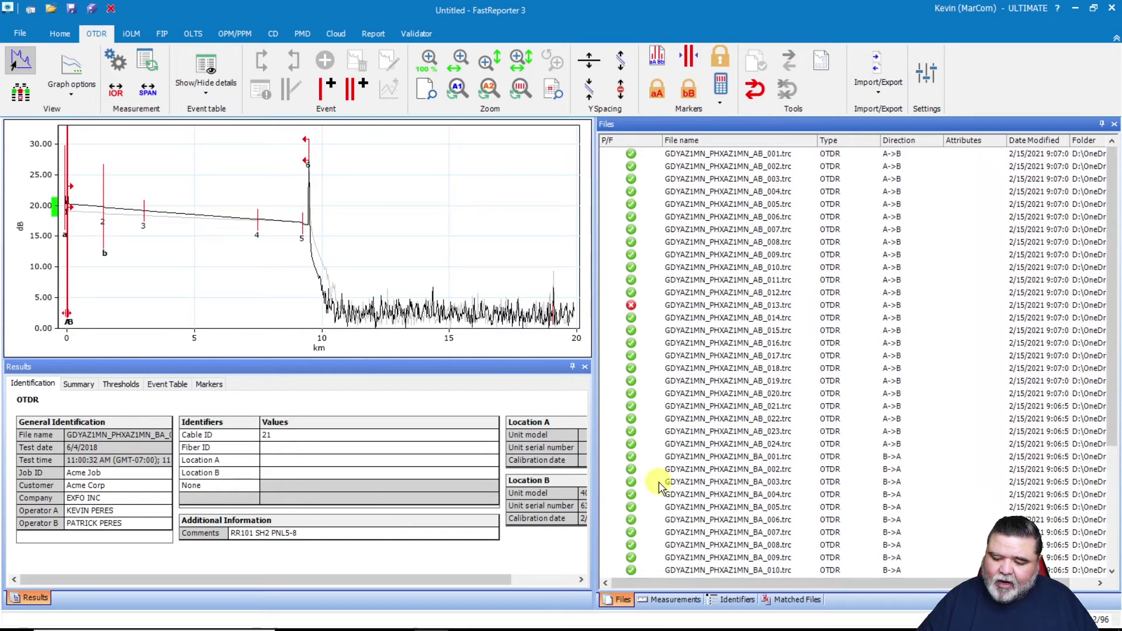
Select all 24 A->B traces for Auto Documentation.
left_click(706, 155)
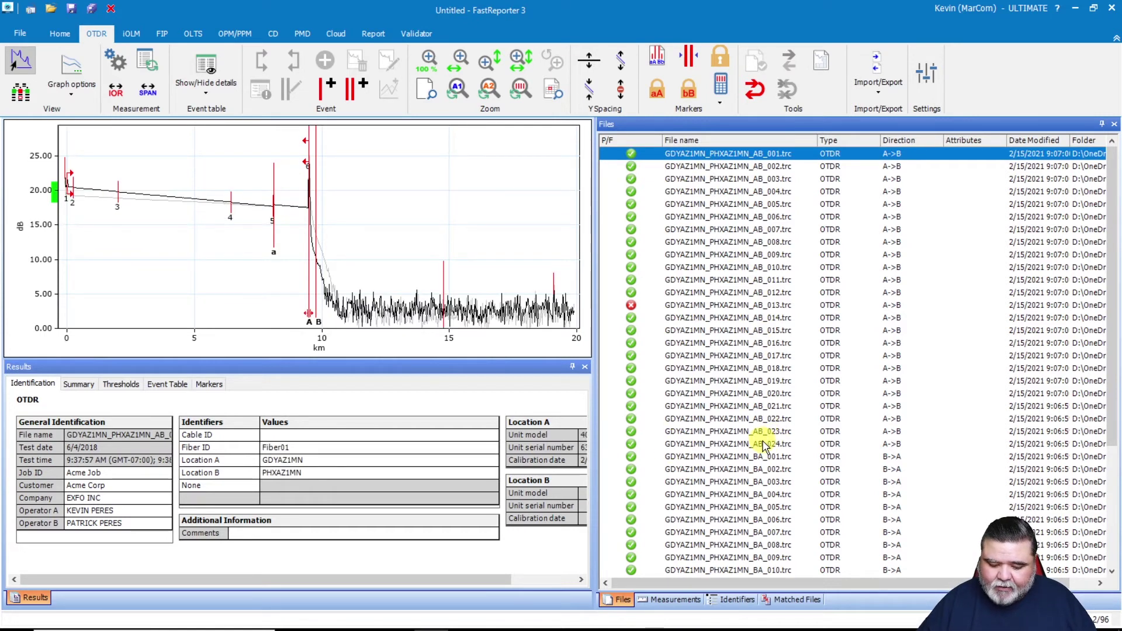
left_click(763, 444, "shift")
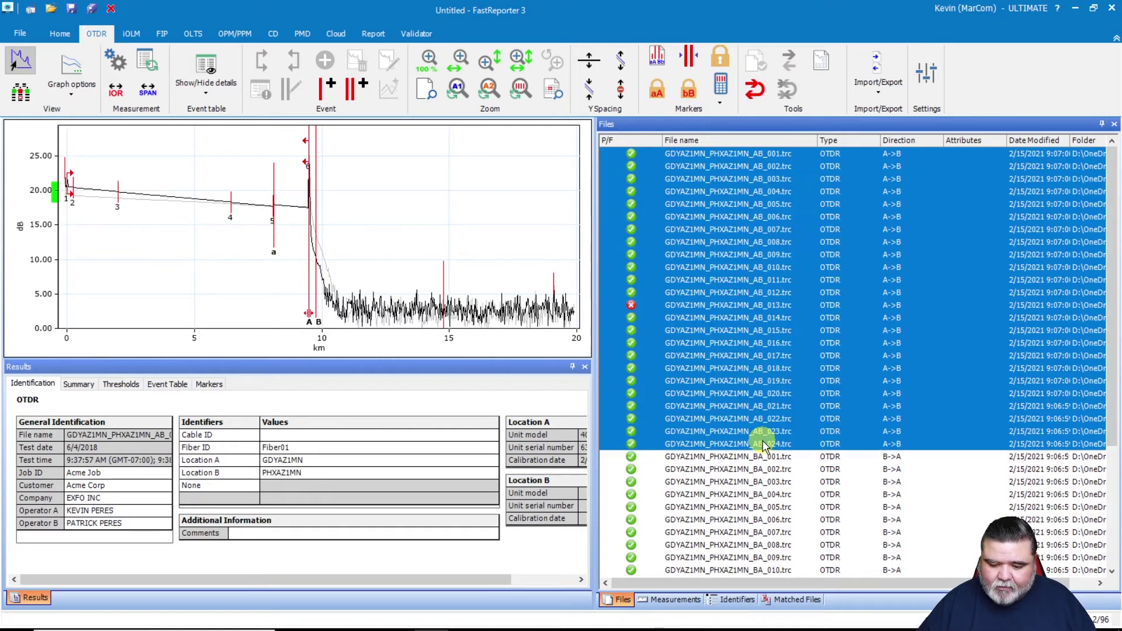
right_click(730, 310)
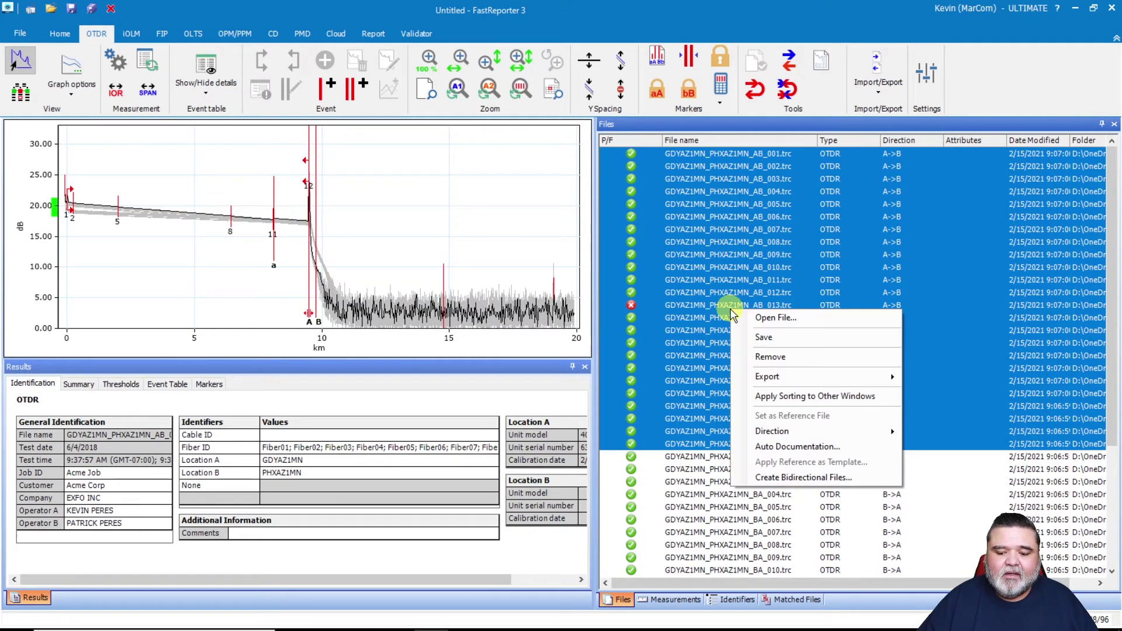
left_click(816, 447)
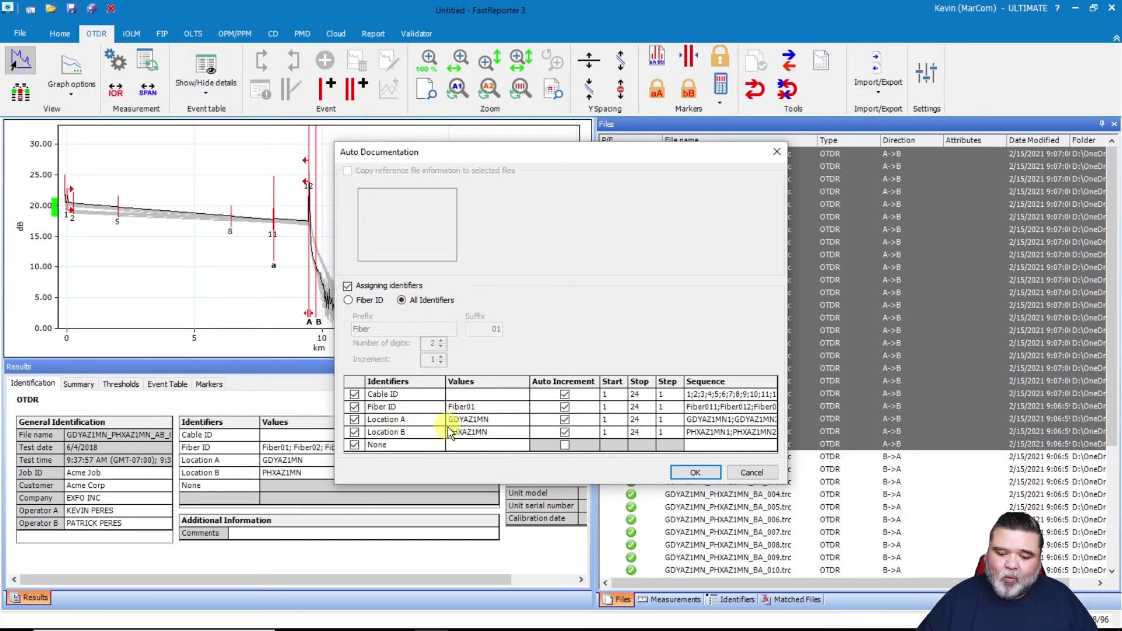
Auto-number the Fiber IDs with no prefix, 4 digits, starting at 0001.
left_click(349, 301)
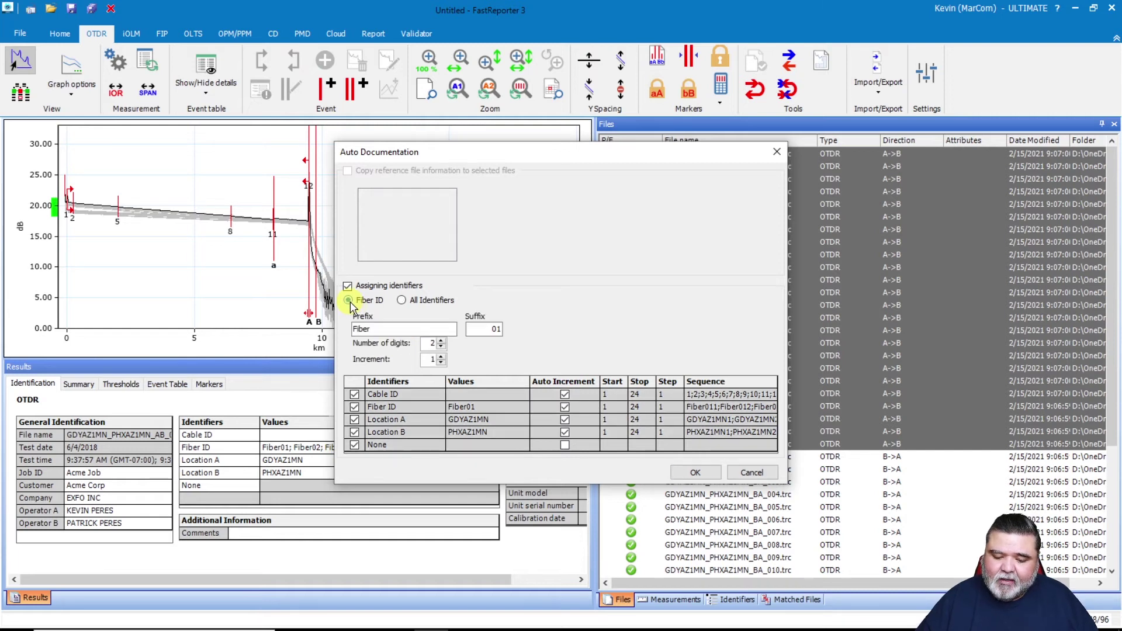
double_click(363, 328)
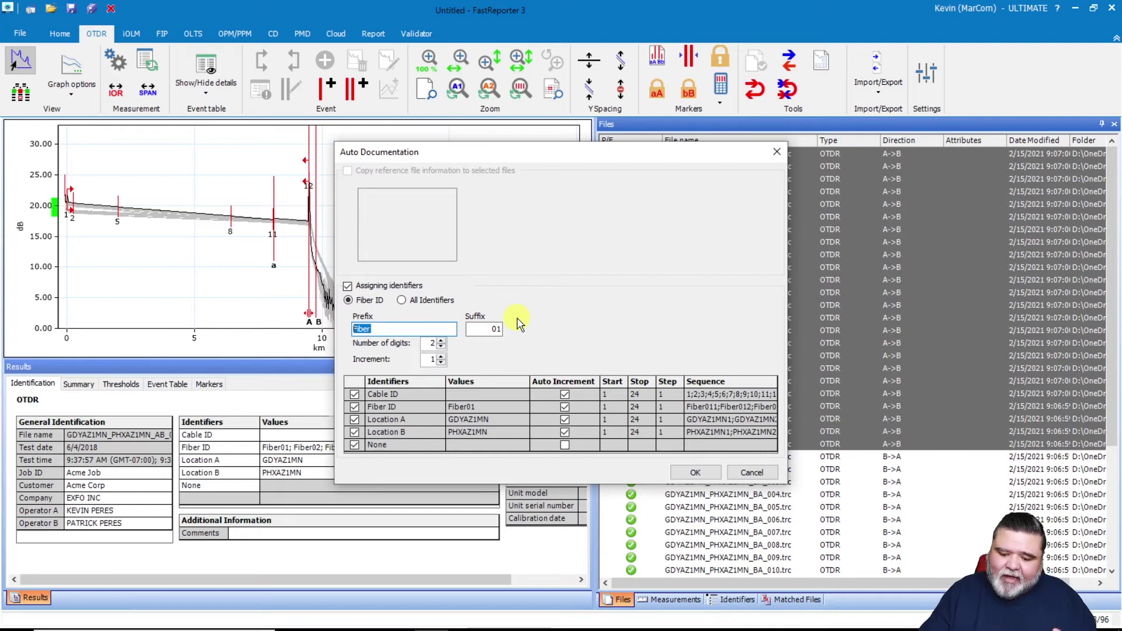
key("BackSpace")
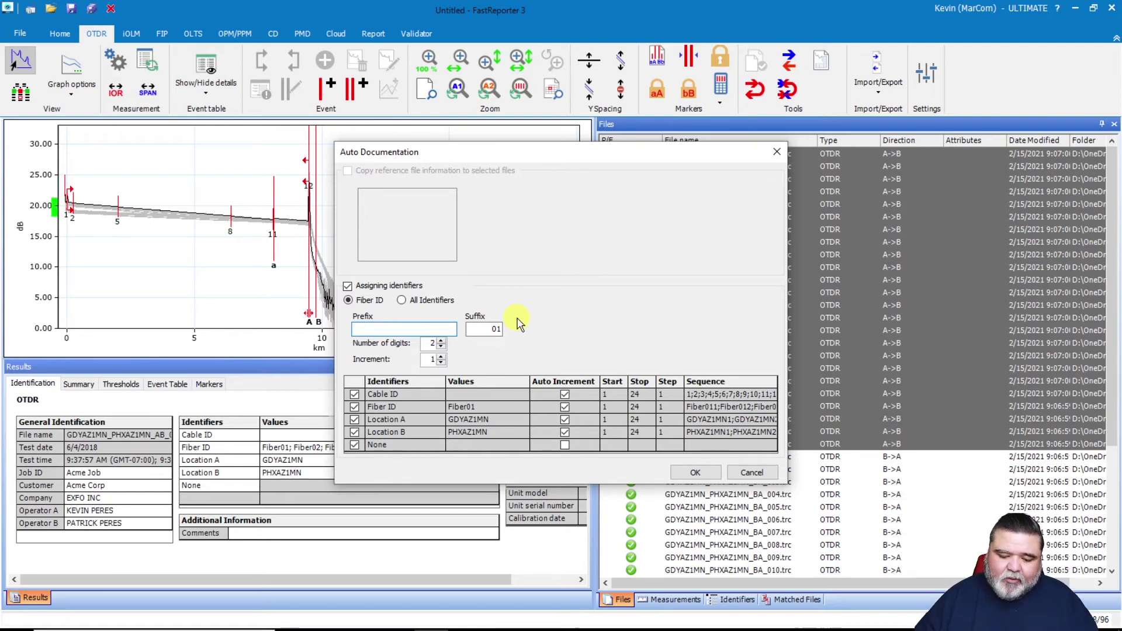
left_click_drag(485, 327, 504, 330)
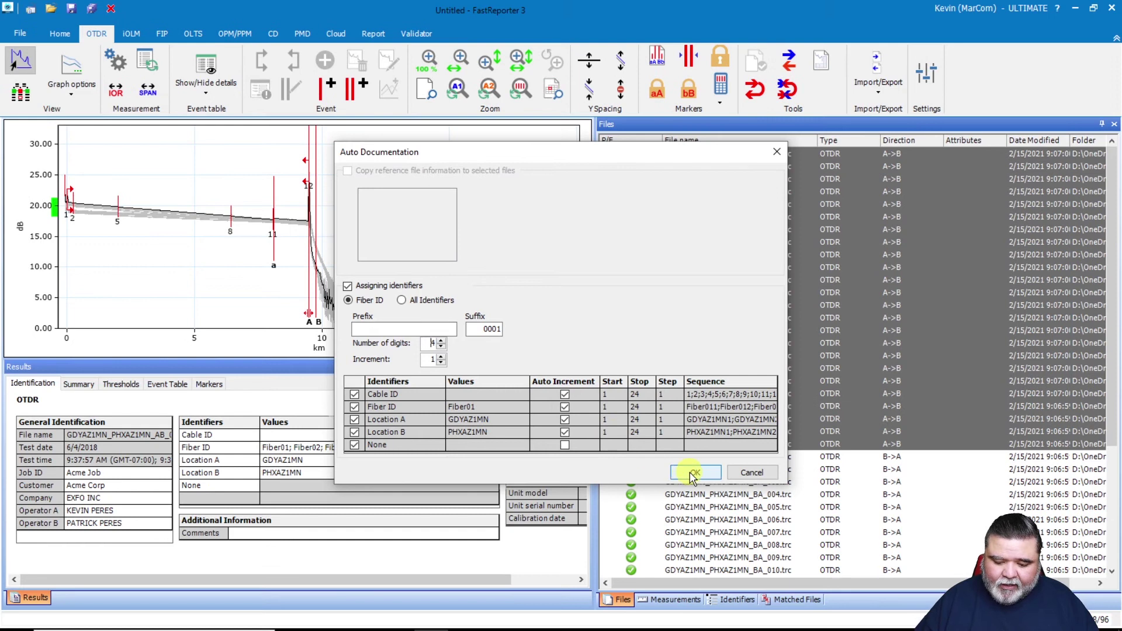
left_click(693, 473)
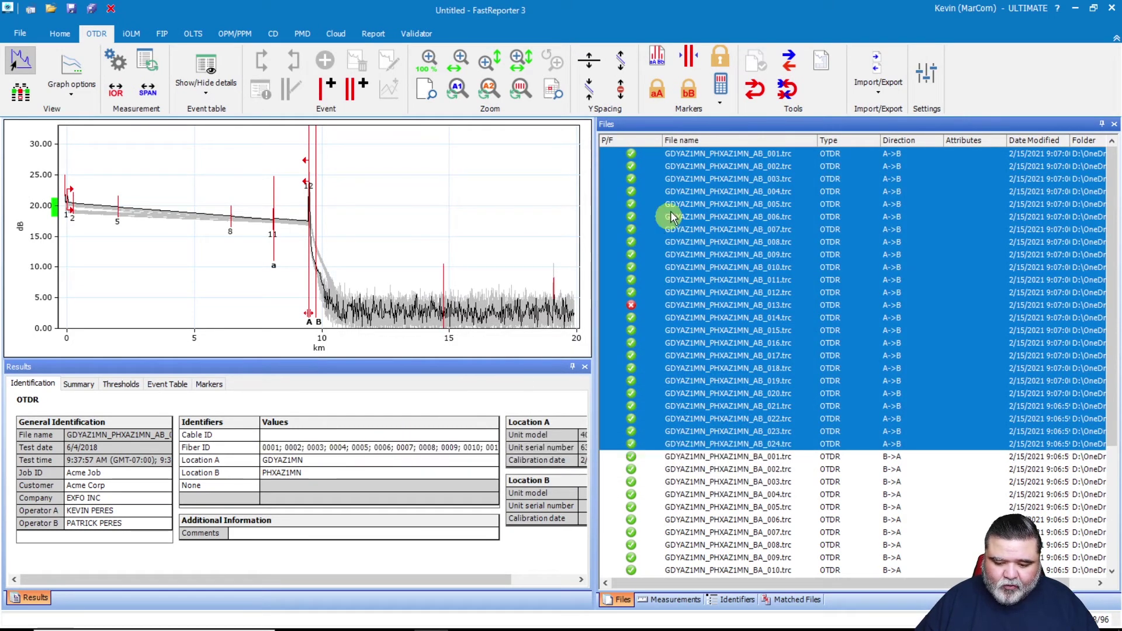
Check the first and last A->B Fiber IDs, then select all 24 B->A traces.
left_click(690, 153)
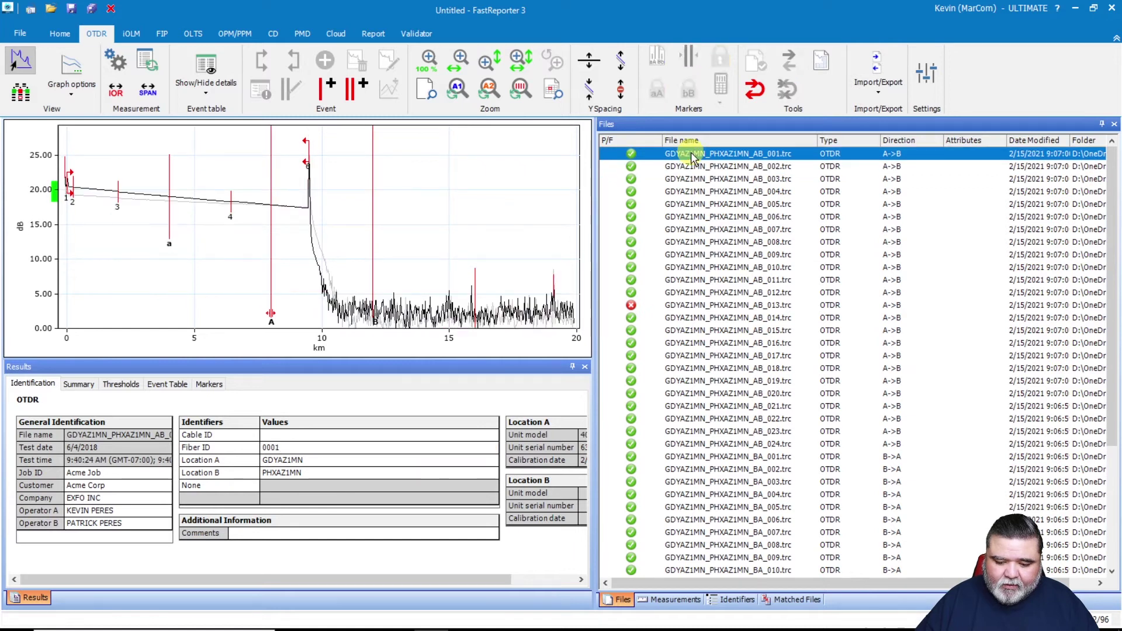
left_click(751, 444)
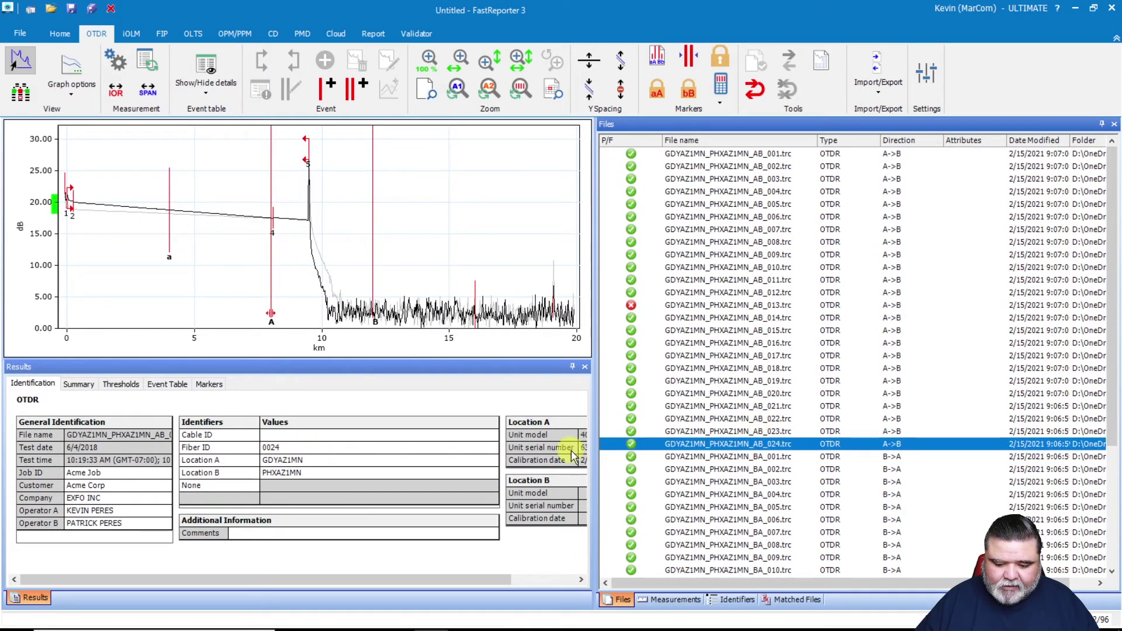
left_click(728, 458)
scroll(754, 502, "down", 5)
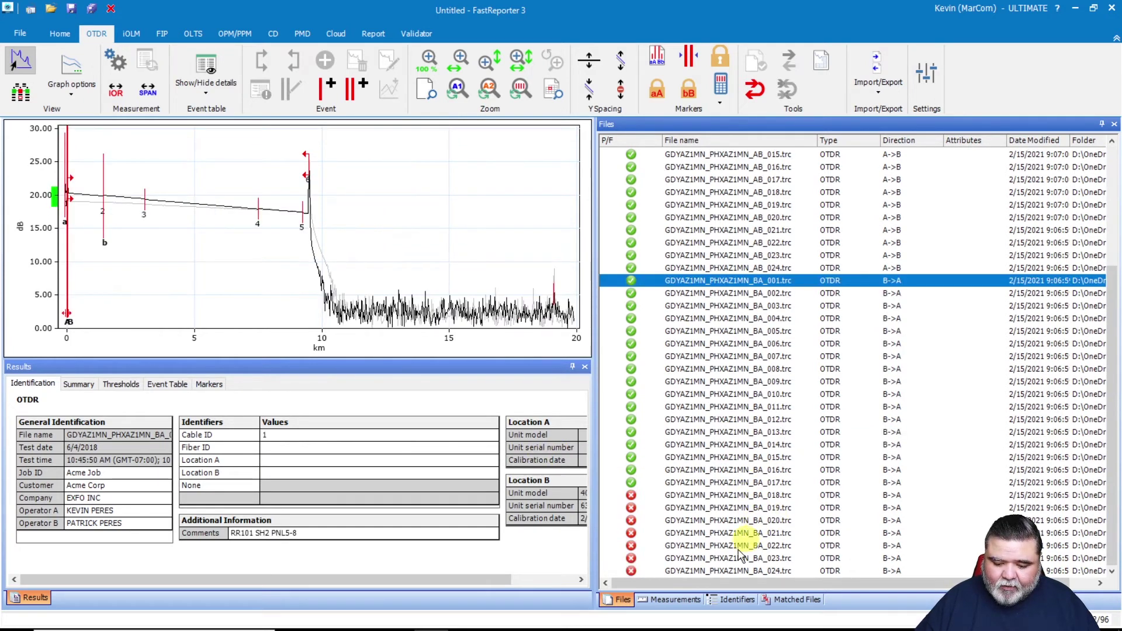
left_click(731, 571, "shift")
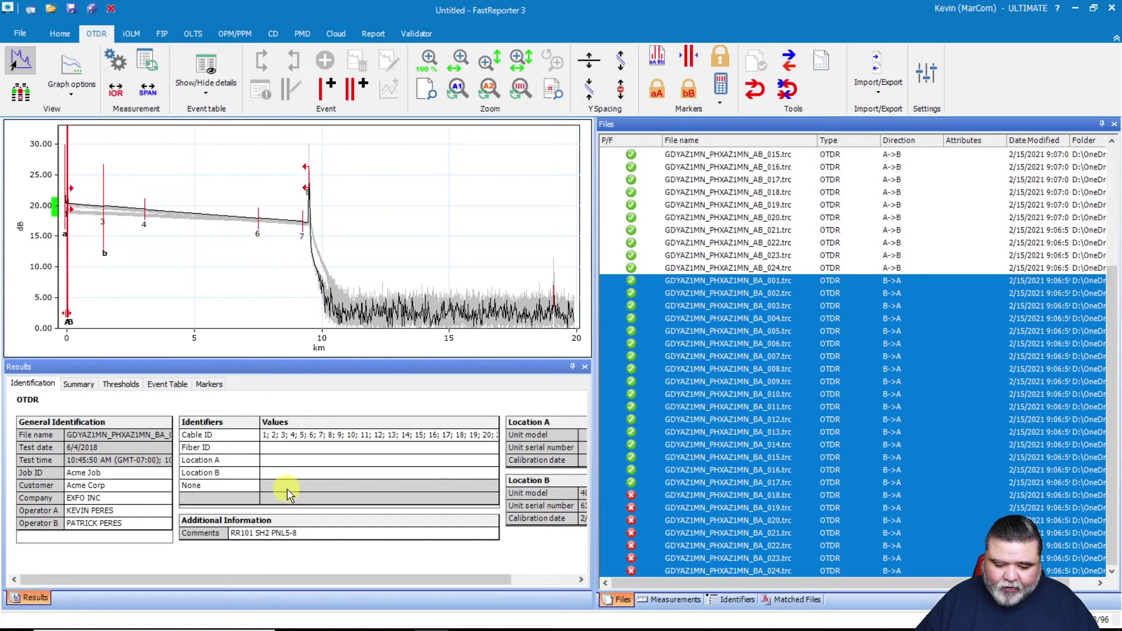
Give the B->A traces Location A PHXAZ1MN and Location B GDYAZ1MN.
left_click(281, 454)
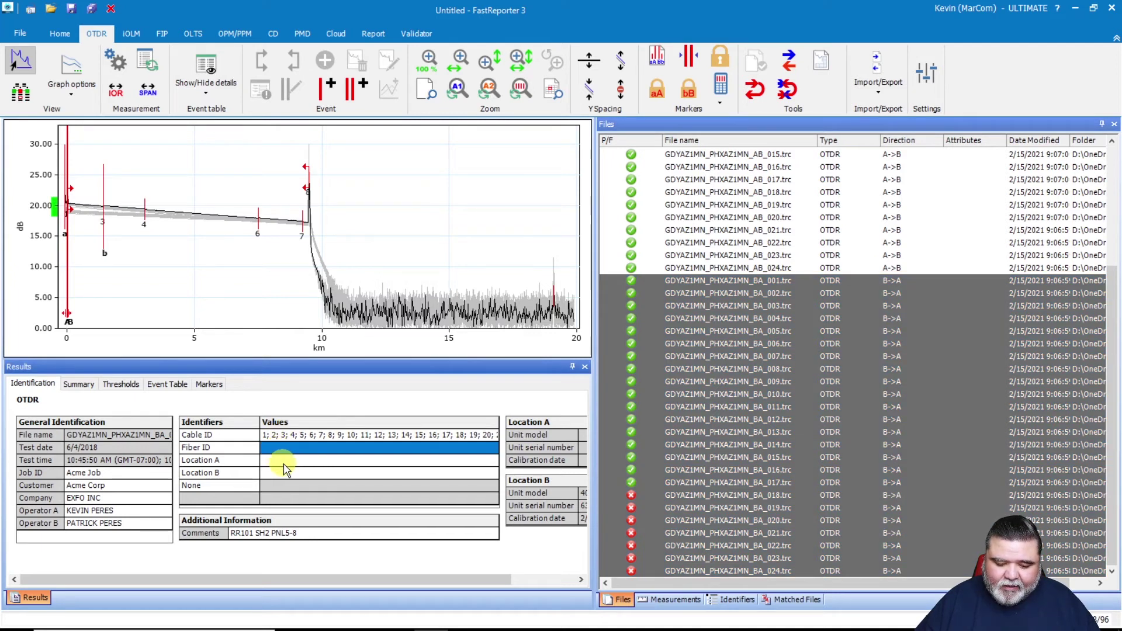
left_click(285, 461)
type("PHXAZ1")
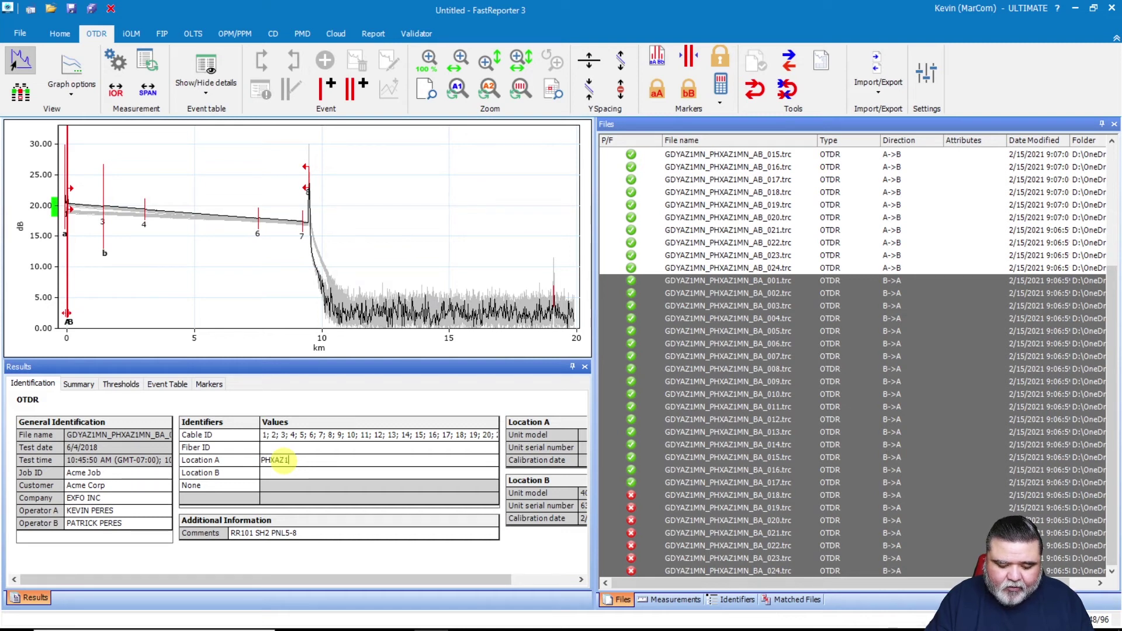
type("MN")
key("Return")
key("Down")
key("Return")
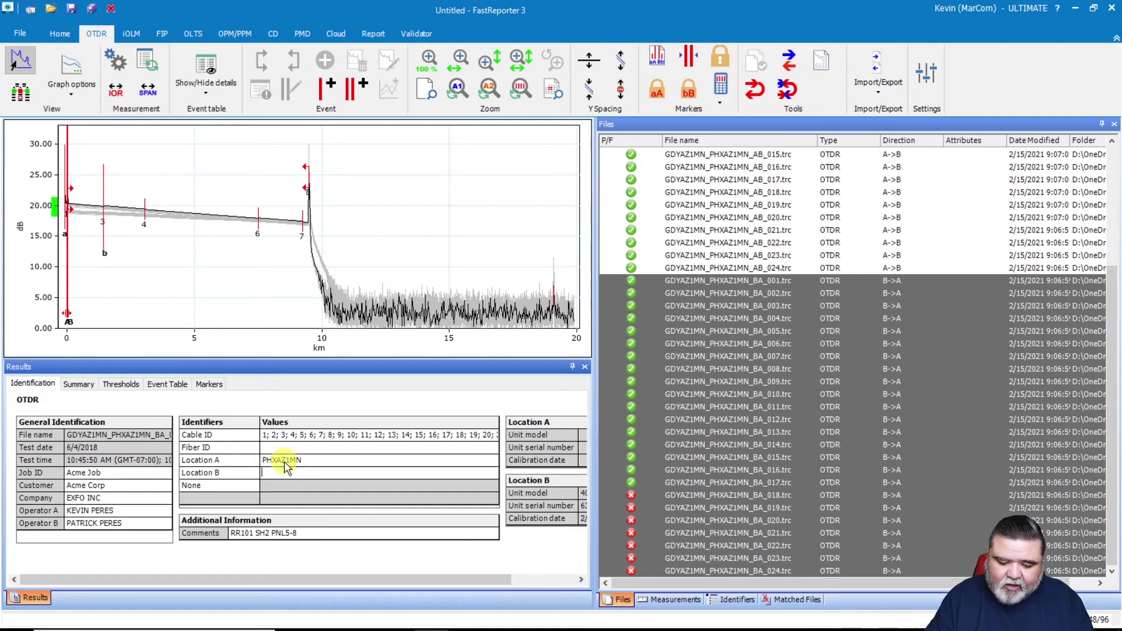
type("GD")
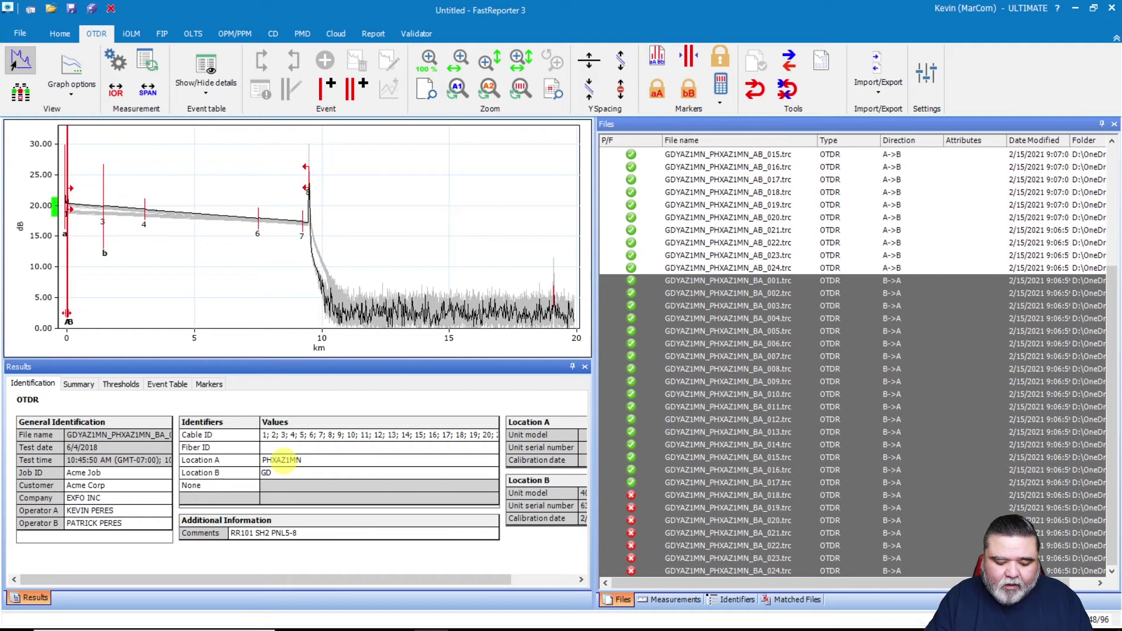
type("YAZ1MN")
key("Return")
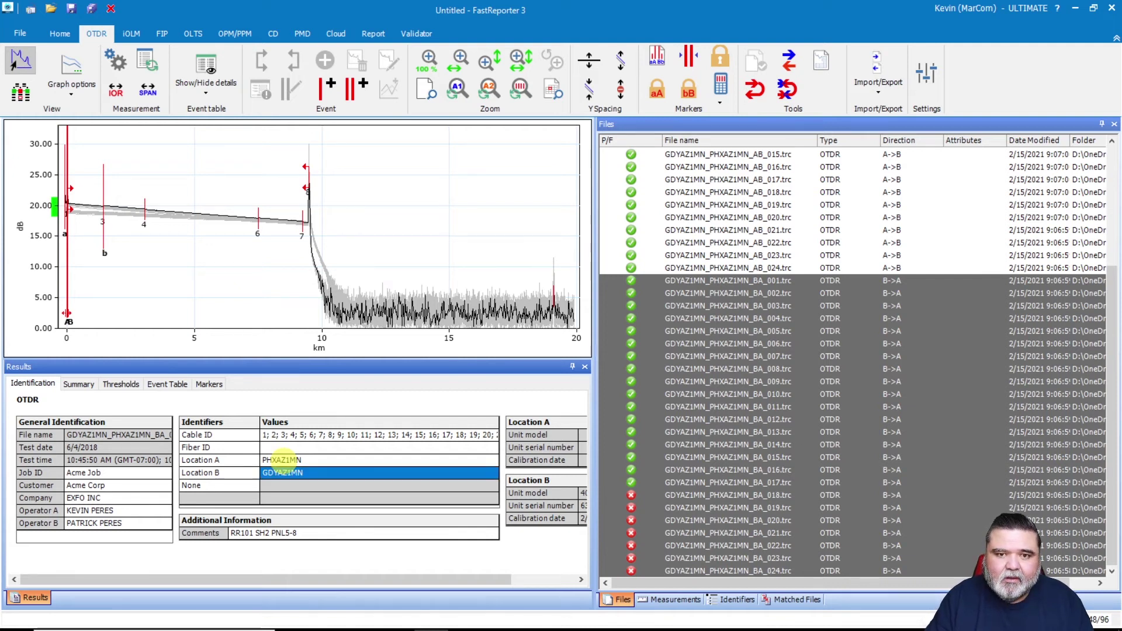
key("Down")
key("Return")
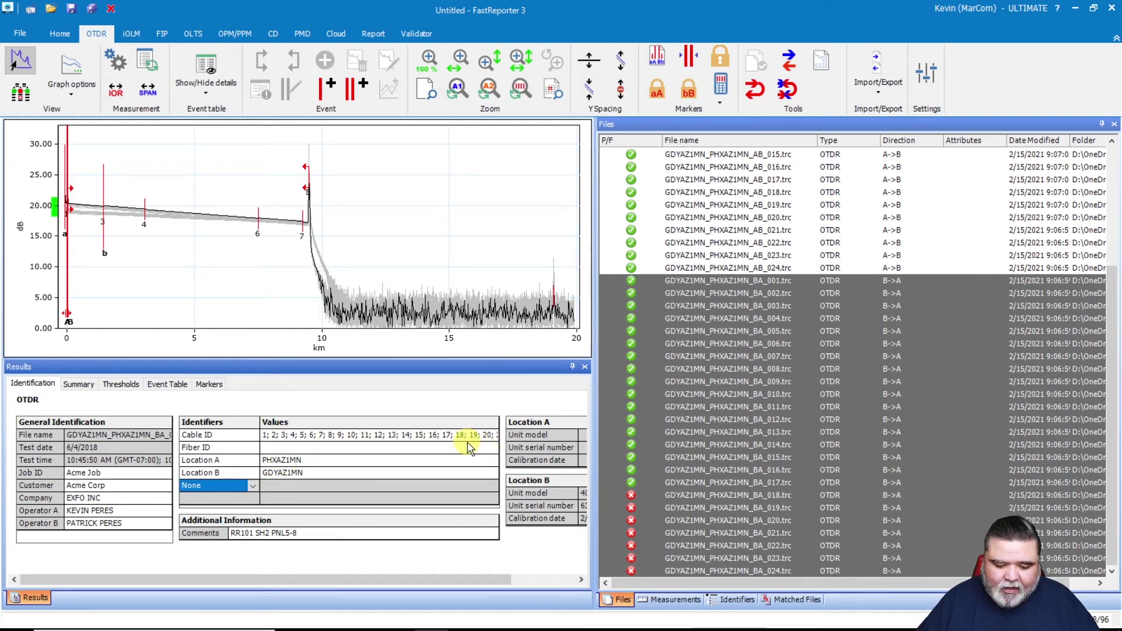
left_click(729, 410)
right_click(730, 410)
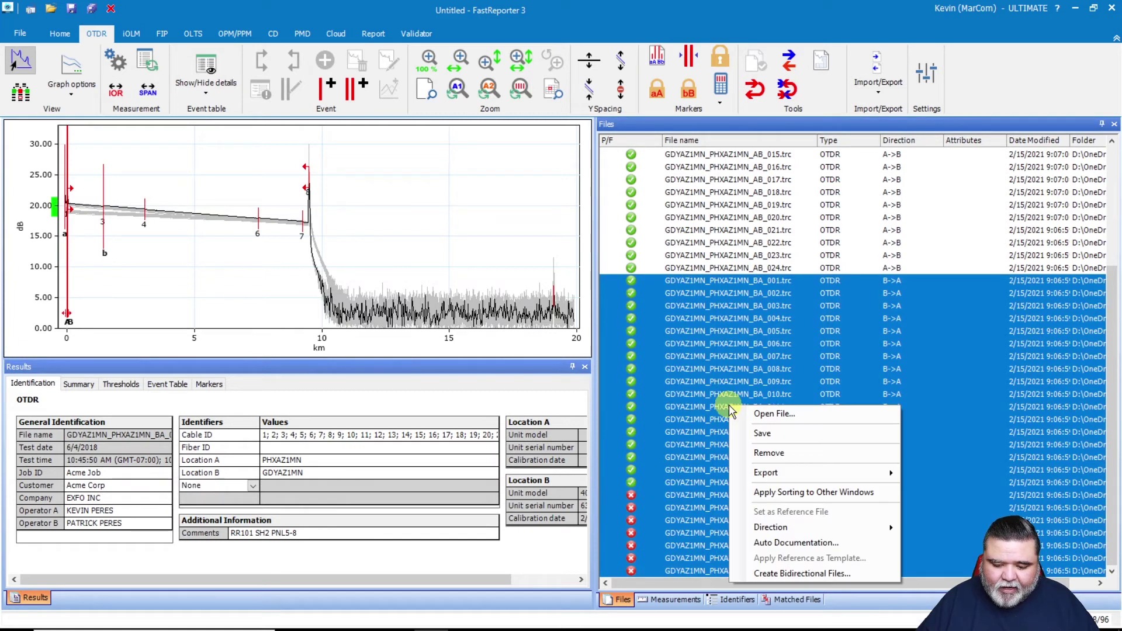
Auto-number the B->A Fiber IDs from 0001 without the Fiber prefix, then check AB_023.
left_click(803, 543)
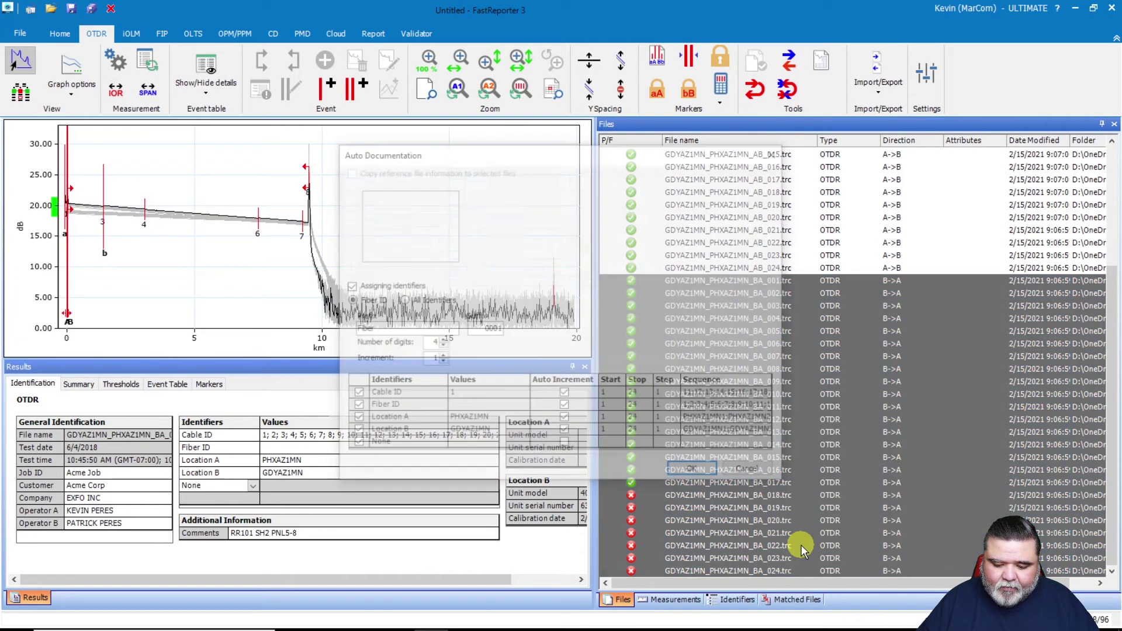
left_click_drag(400, 330, 311, 327)
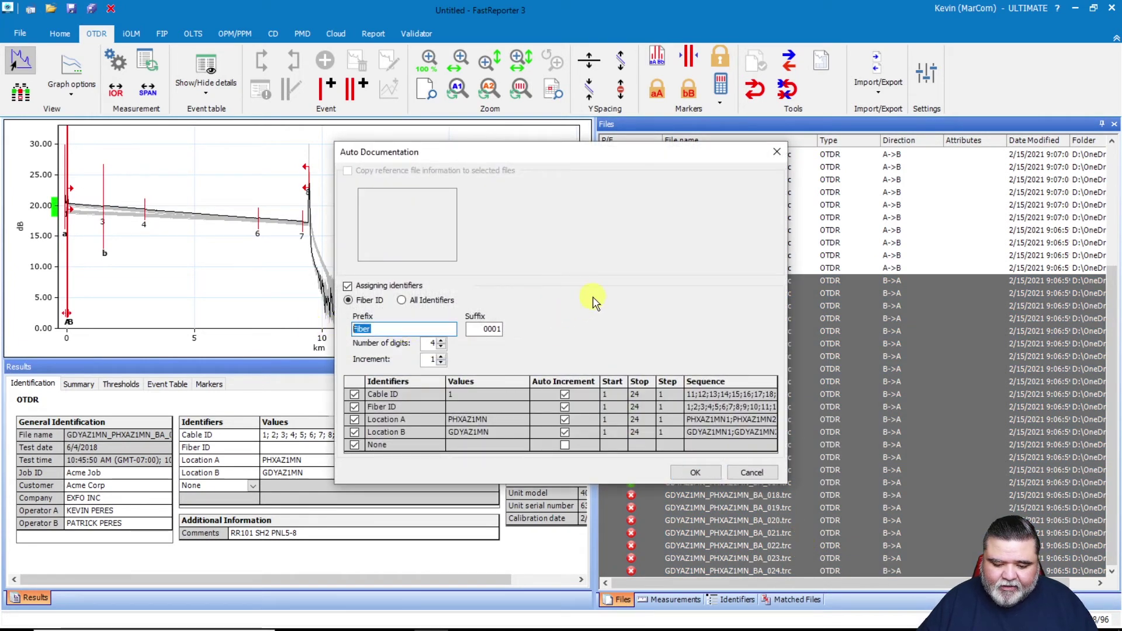
key("Delete")
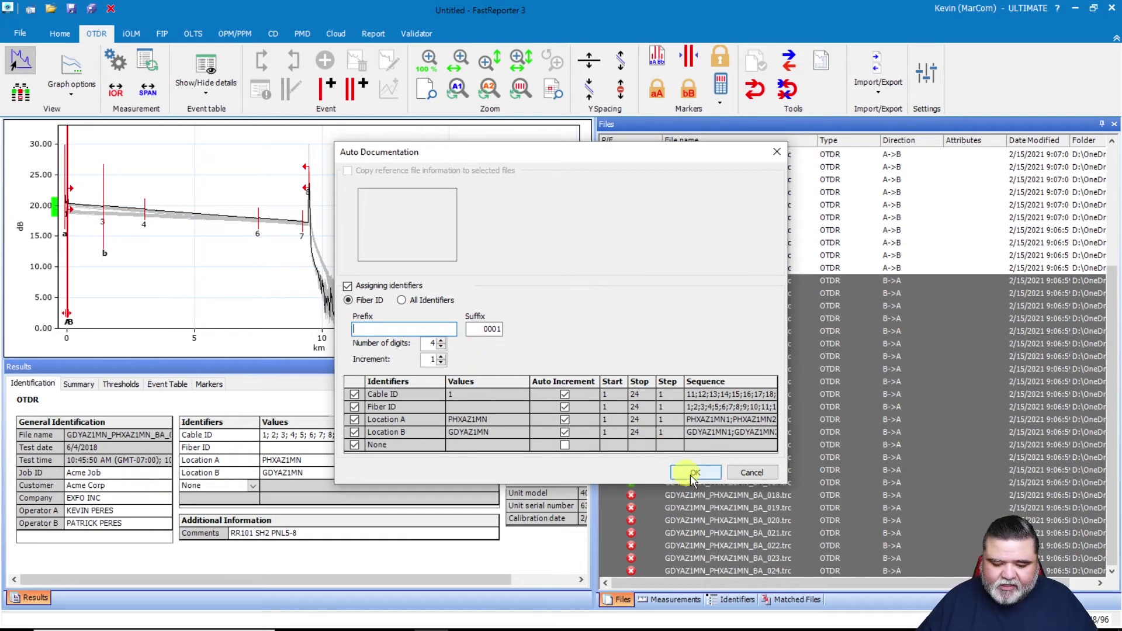
left_click(696, 474)
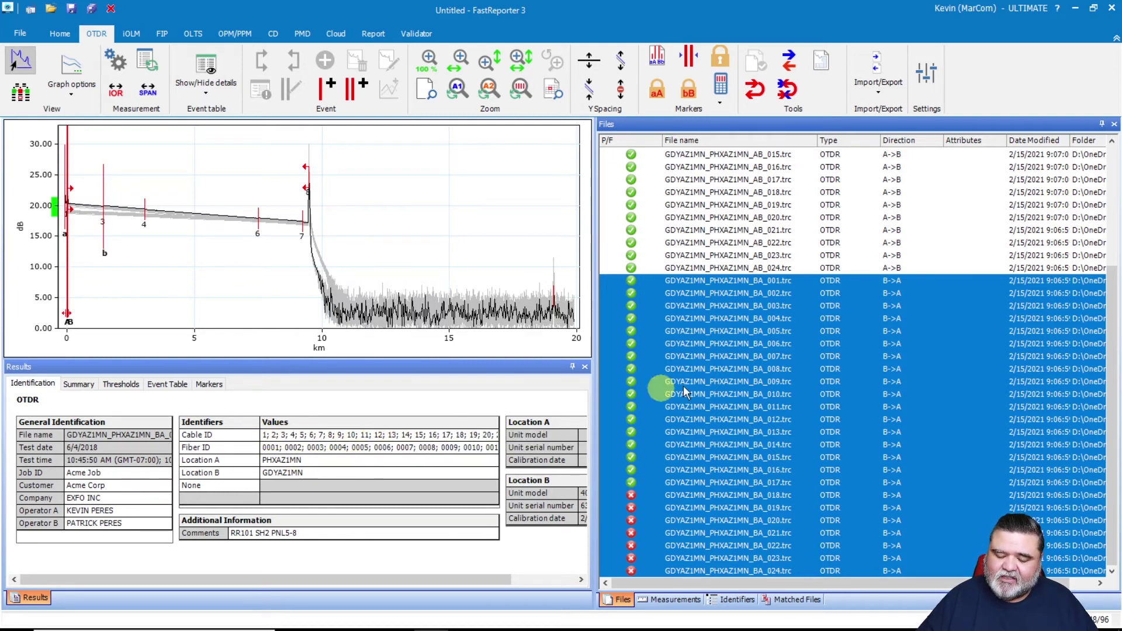
left_click(677, 256)
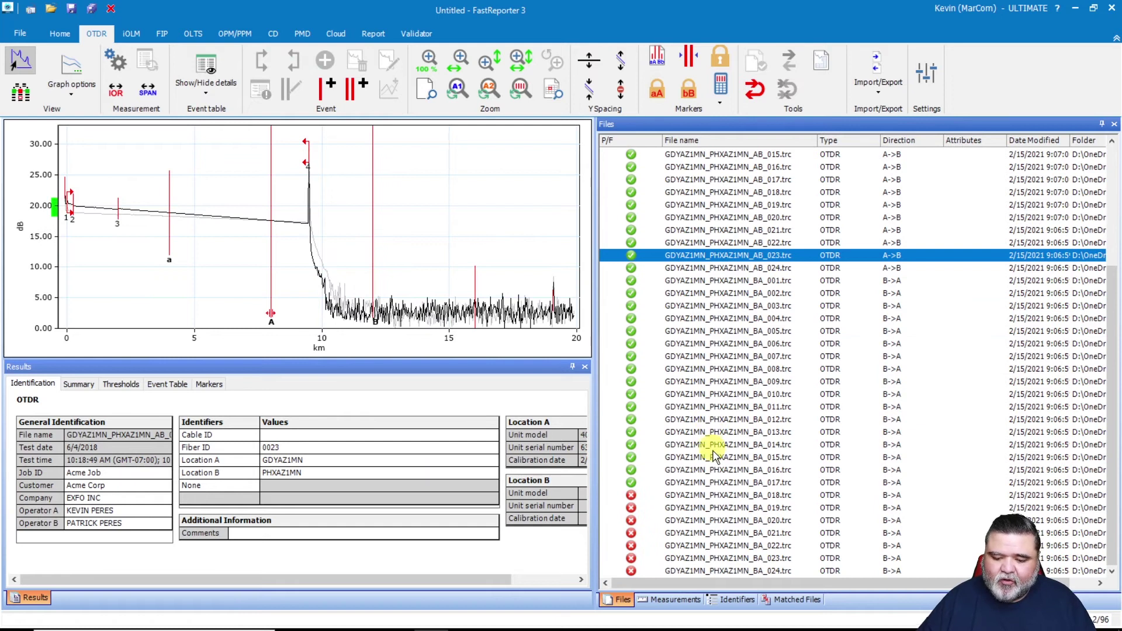
Set the Cable ID of every trace to Cable04.
key("ctrl+a")
left_click(325, 442)
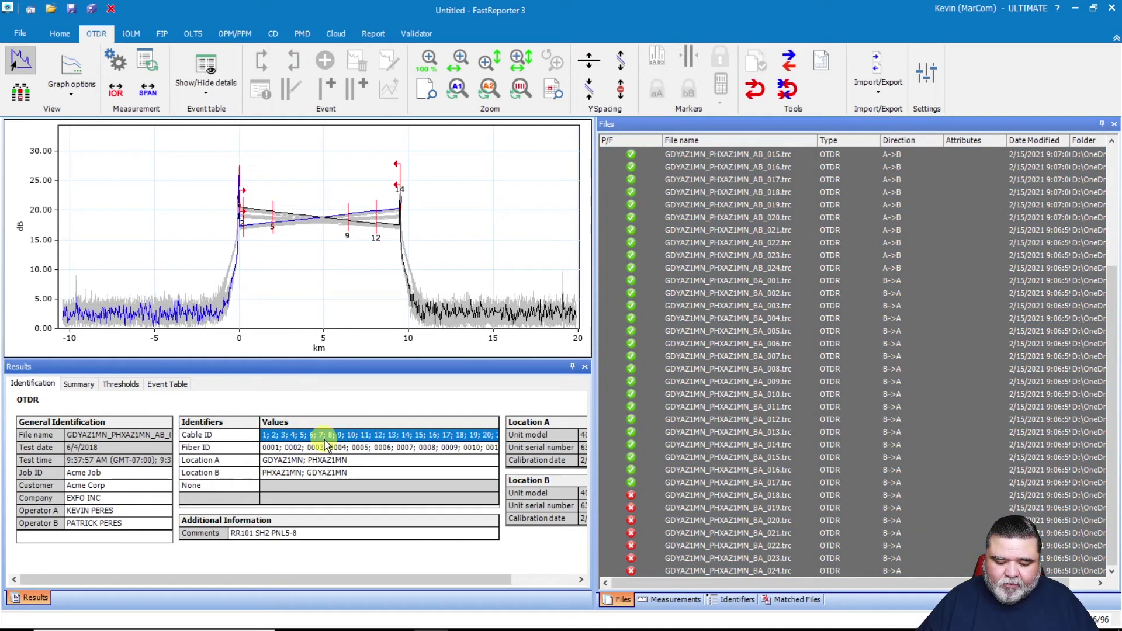
type("Cable04")
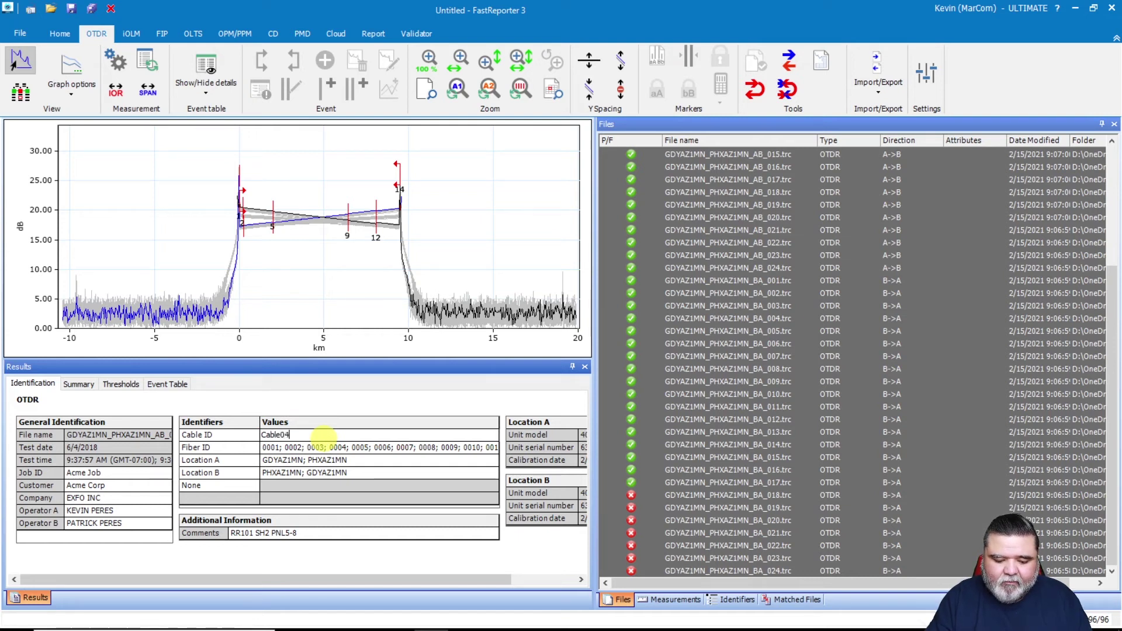
key("Return")
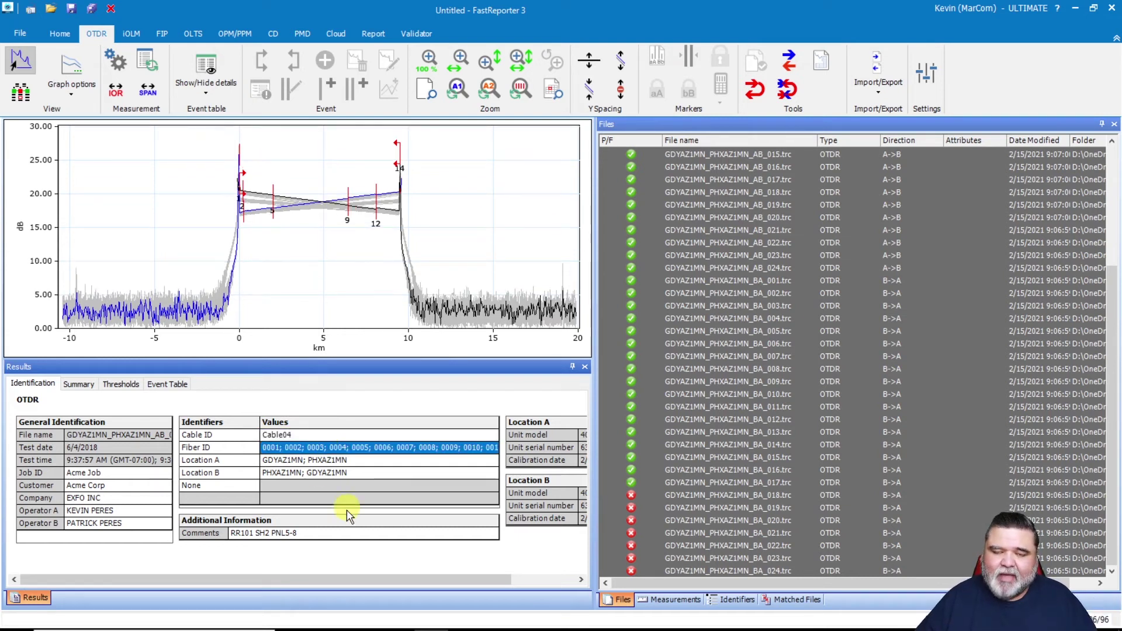
Change every trace's comment from RR101 SH2 PNL5-8 to RR101 SH2 PNL5-7.
left_click(321, 531)
left_click(321, 531)
left_click_drag(311, 531, 231, 532)
right_click(264, 539)
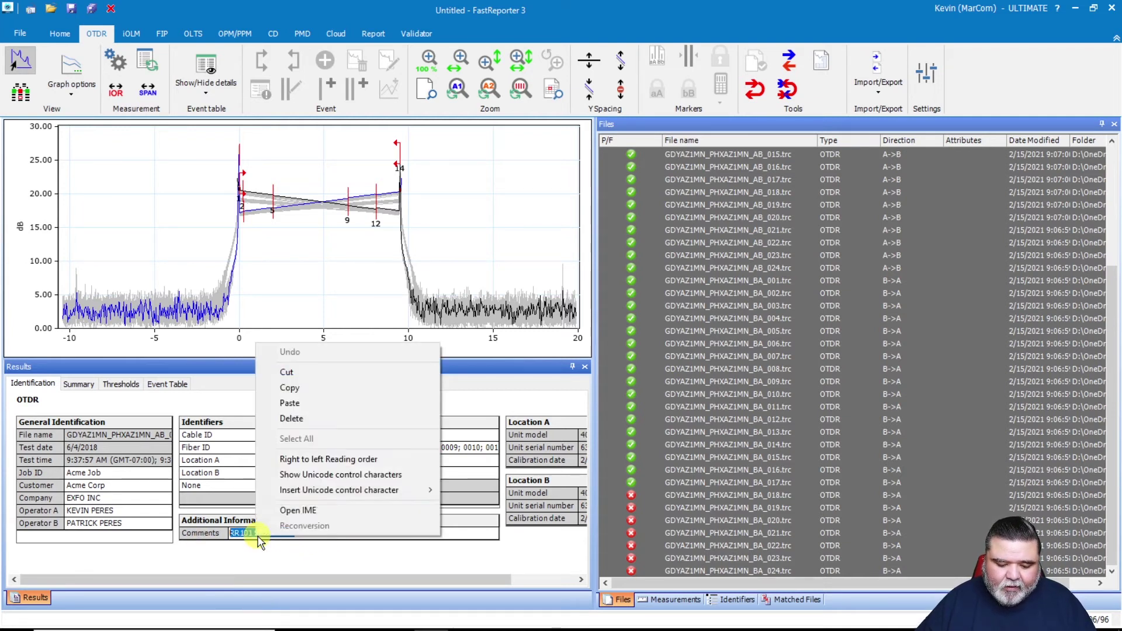
left_click(321, 393)
left_click(324, 533)
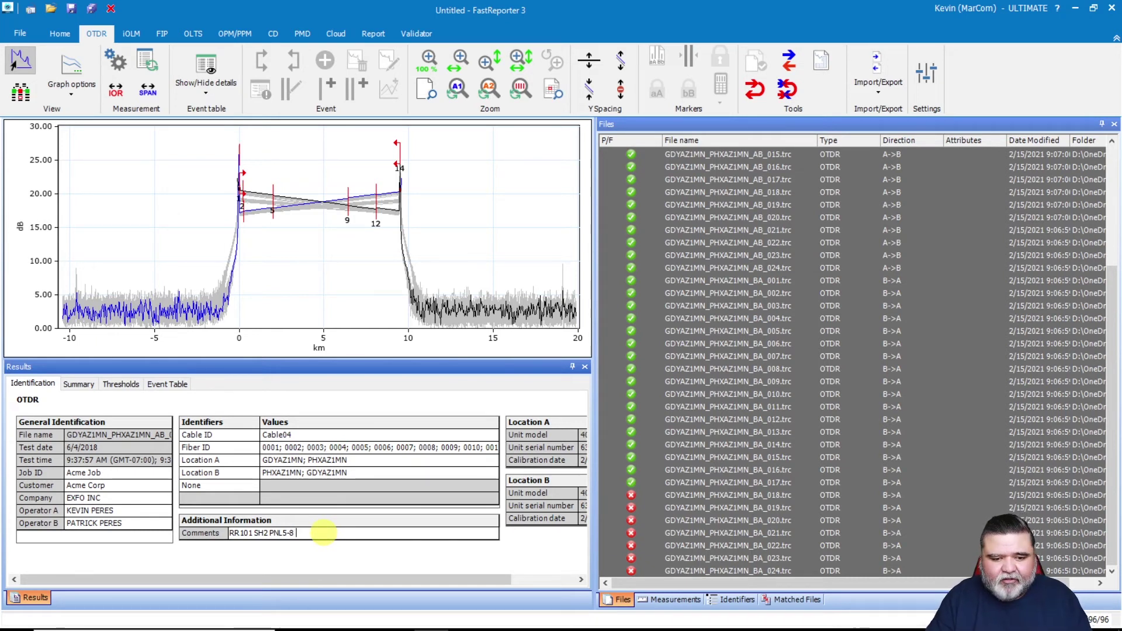
key("BackSpace")
key("BackSpace")
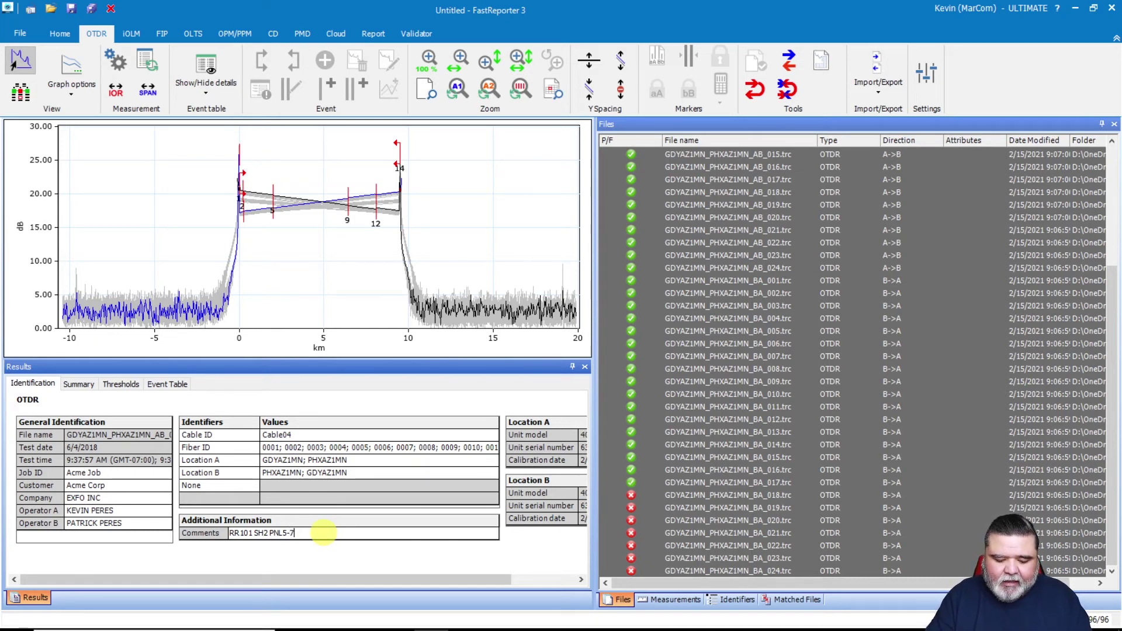
key("Return")
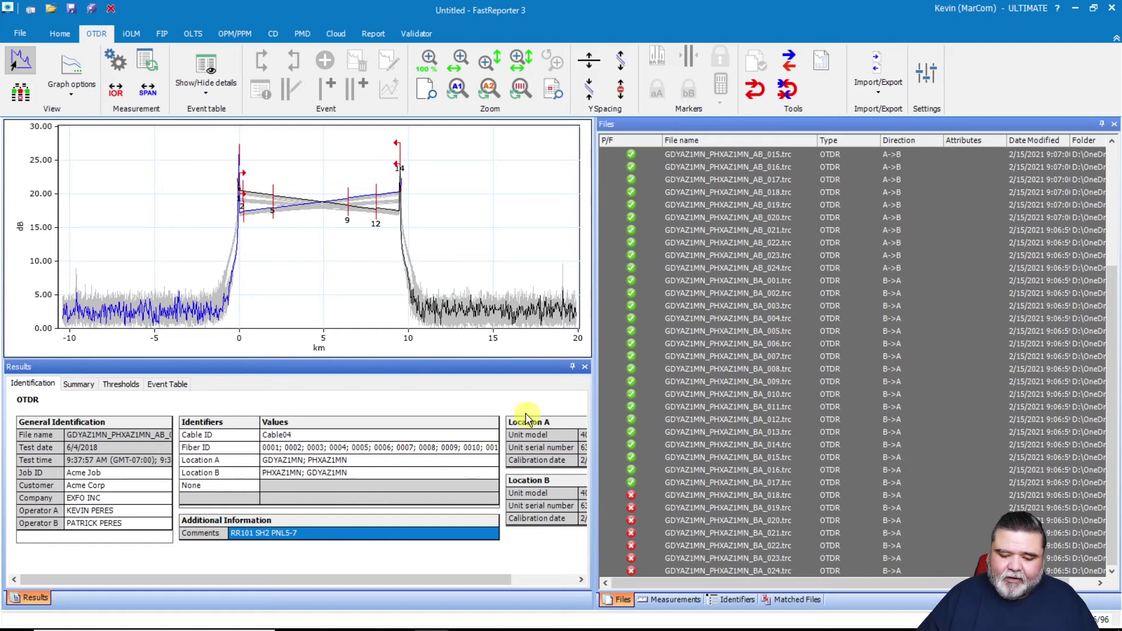
left_click(613, 346)
key("ctrl+a")
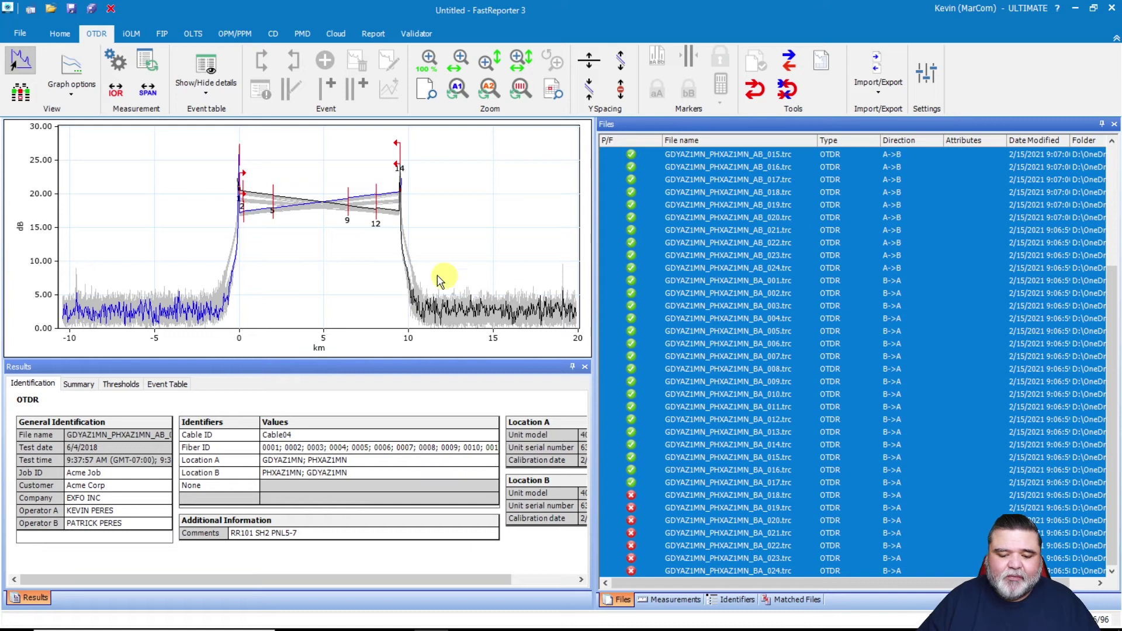
mouse_move(271, 204)
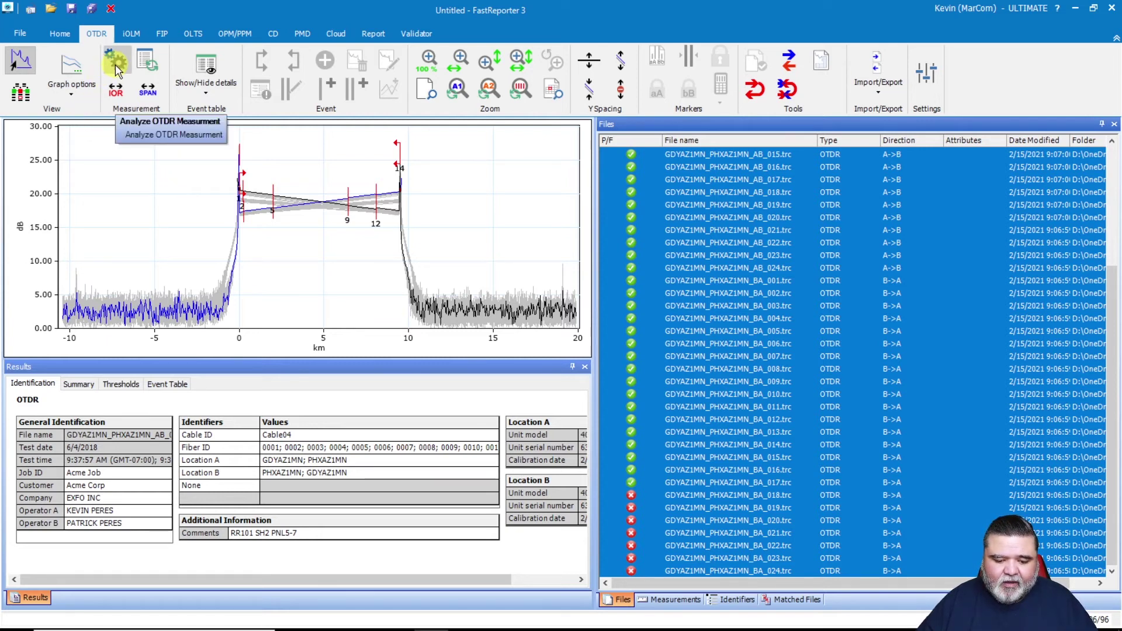
left_click(85, 97)
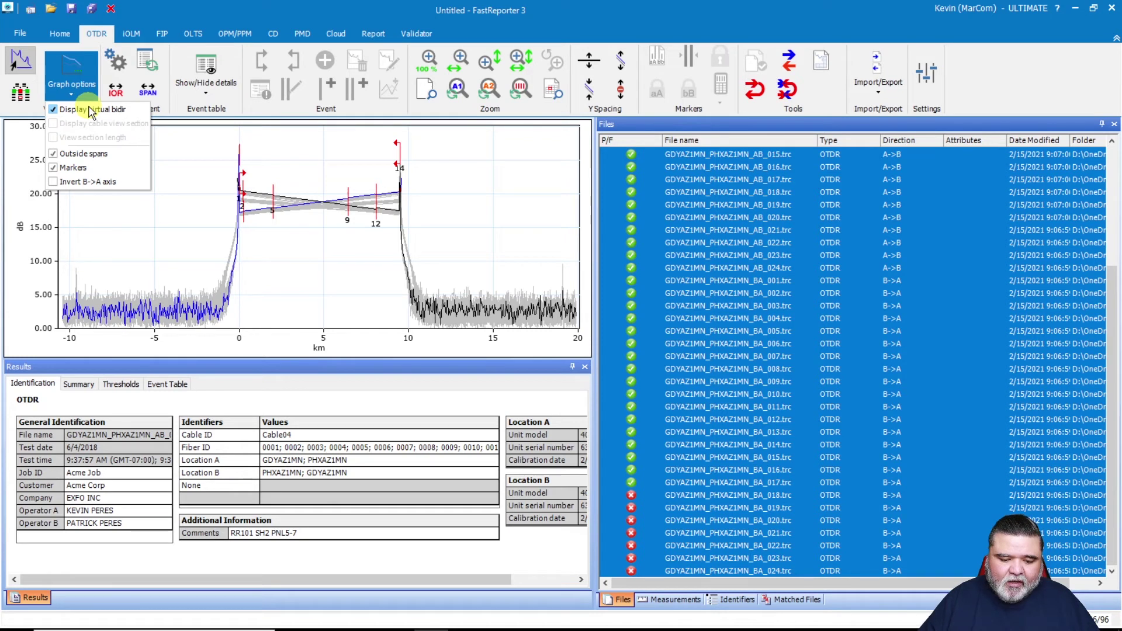
left_click(92, 110)
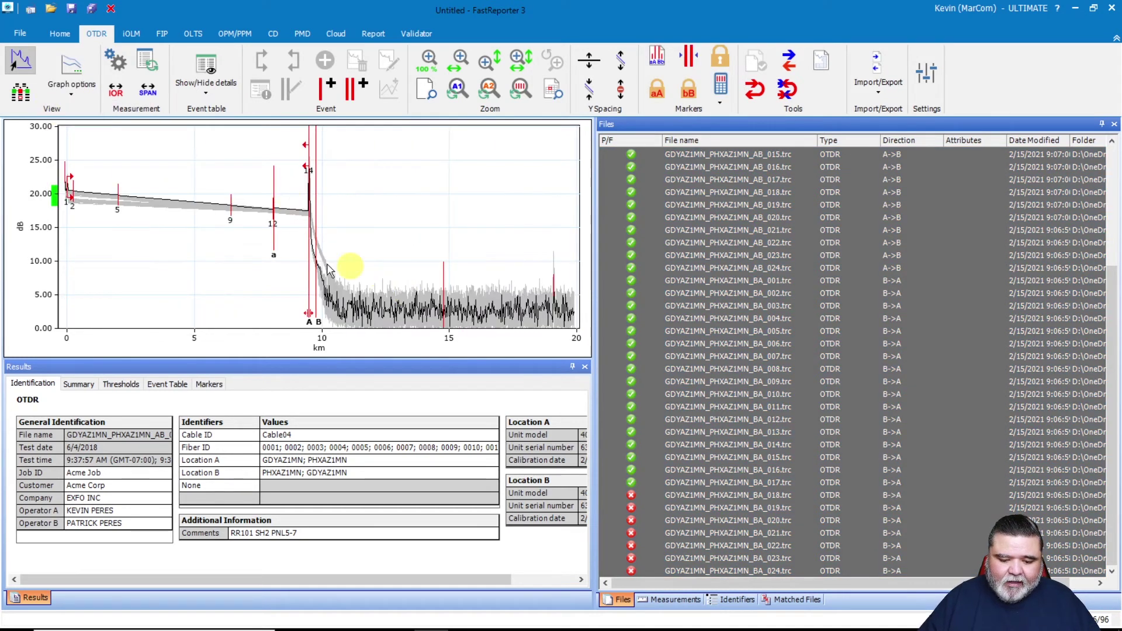
left_click(71, 89)
left_click(67, 111)
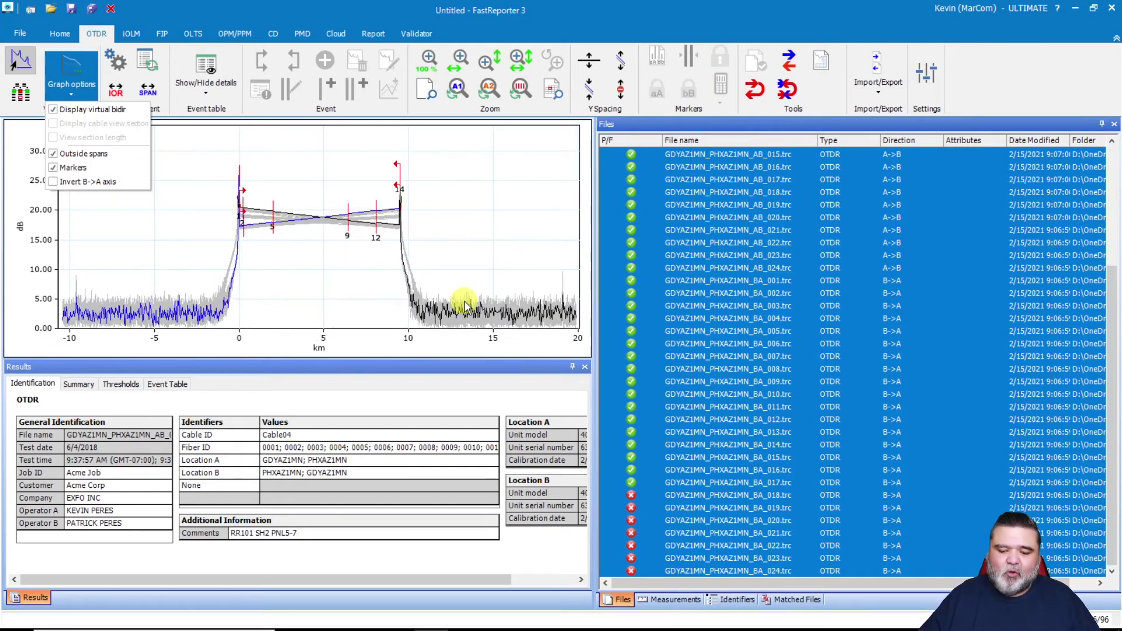
right_click(753, 325)
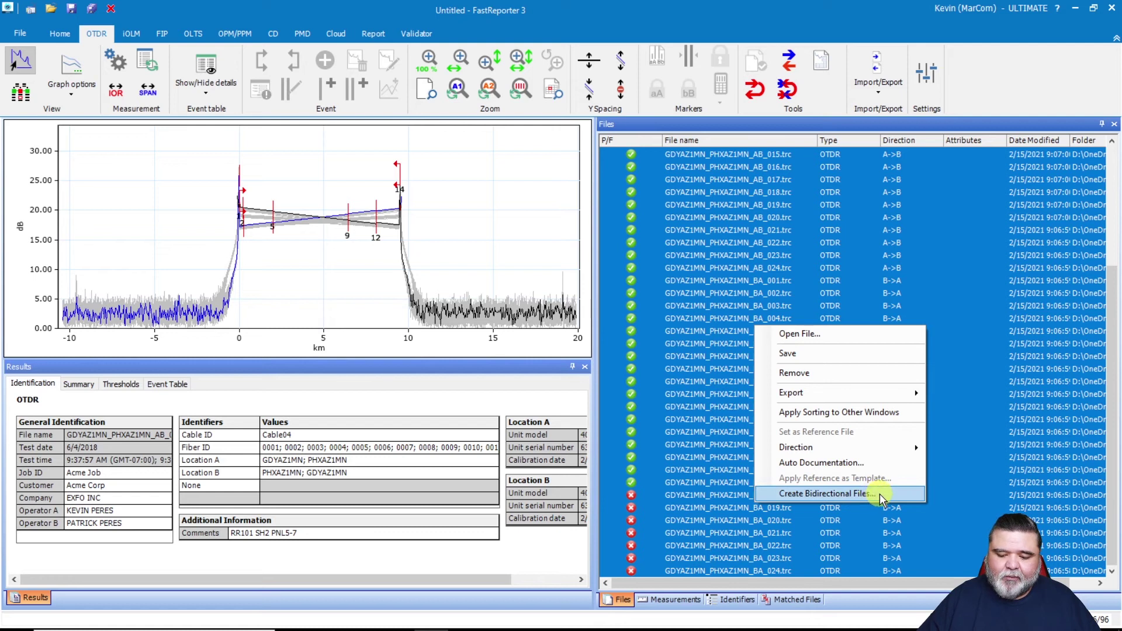
left_click(978, 97)
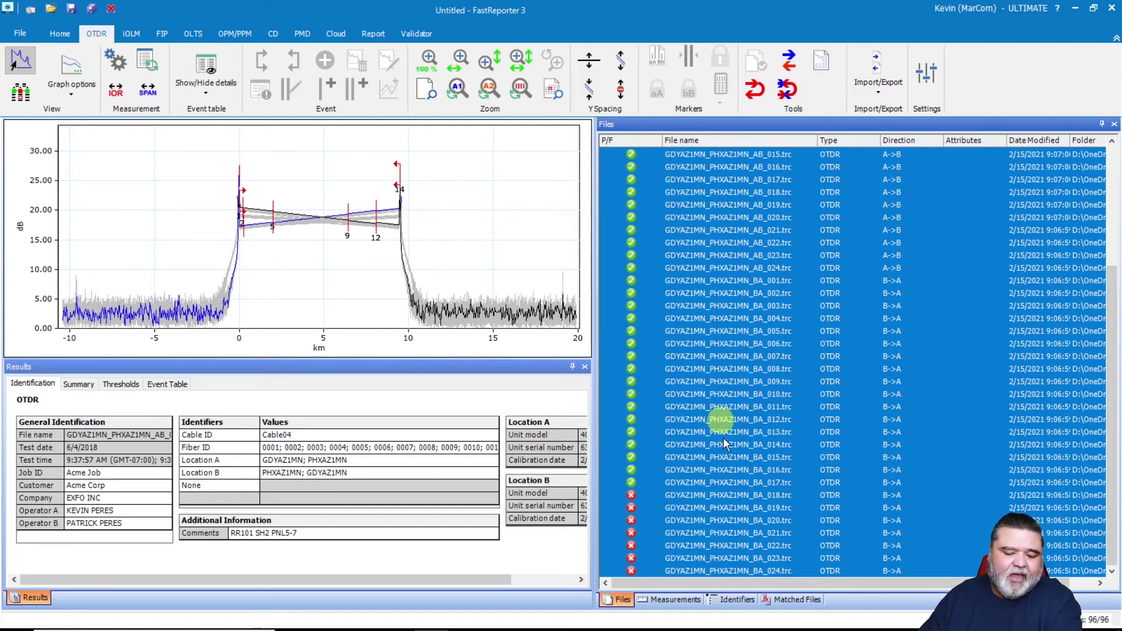
Browse the File menu's Save and Save As options without saving.
left_click(21, 34)
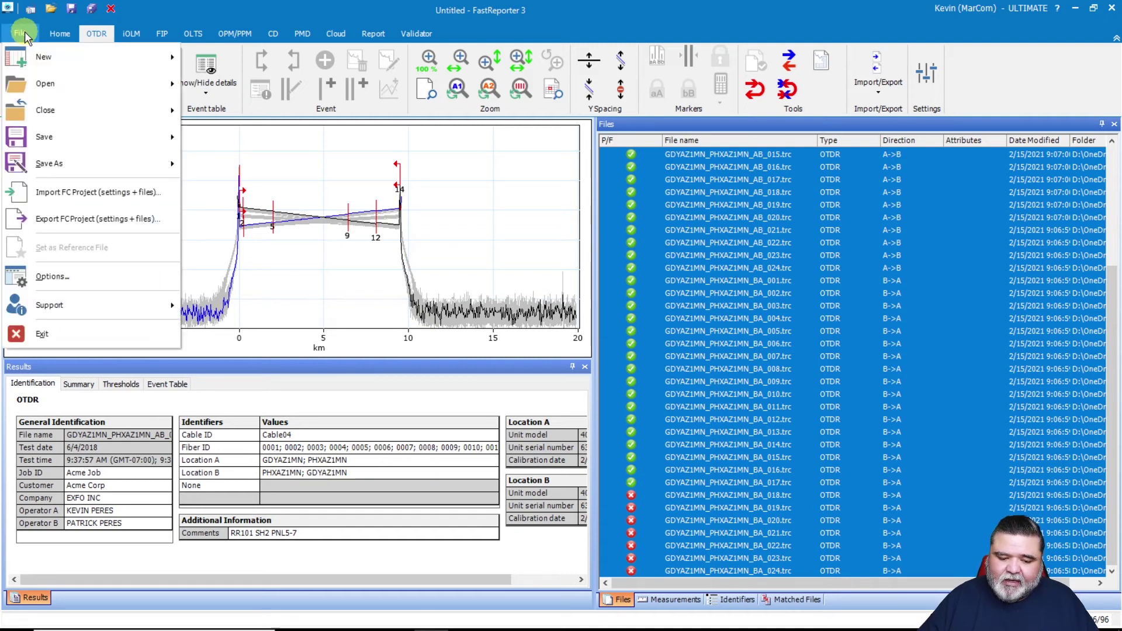
left_click(396, 403)
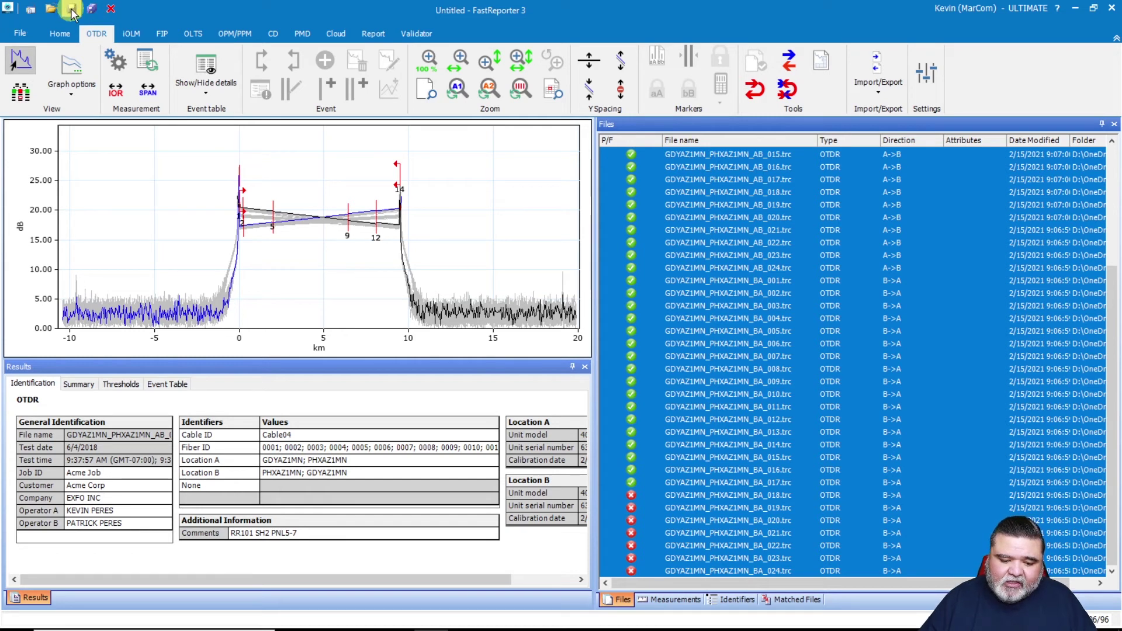
left_click(19, 33)
mouse_move(129, 173)
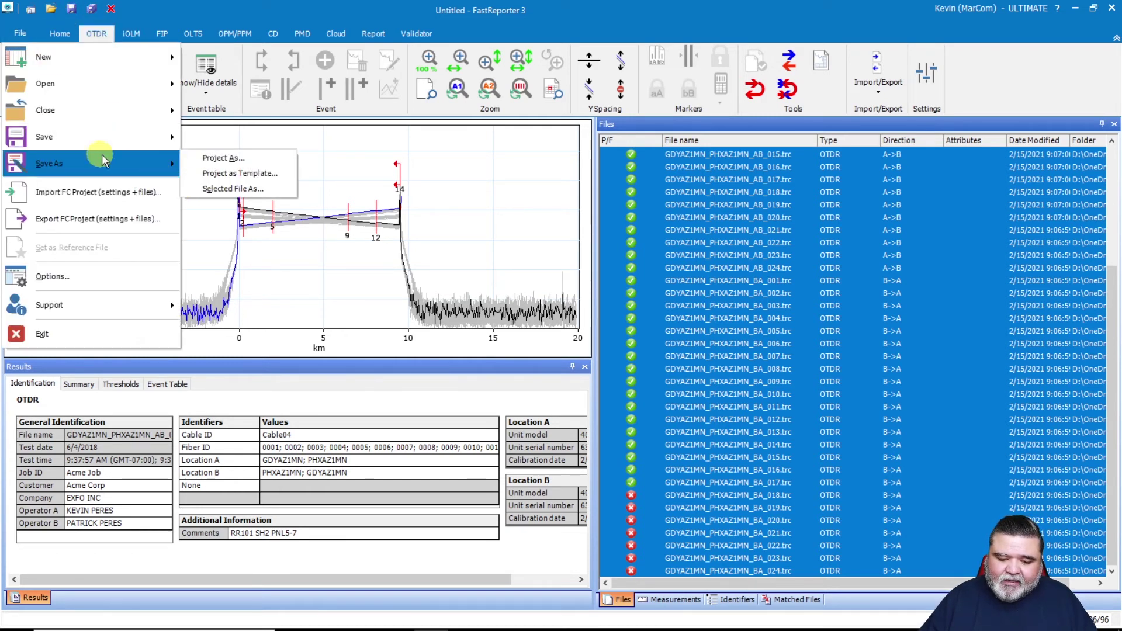
mouse_move(107, 145)
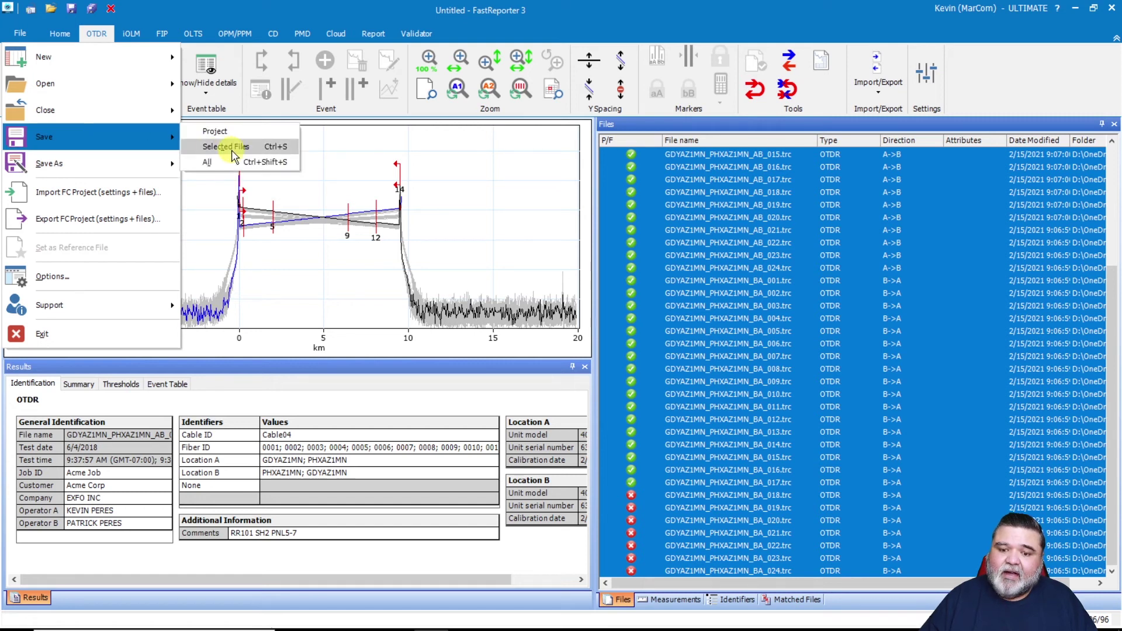
left_click(543, 26)
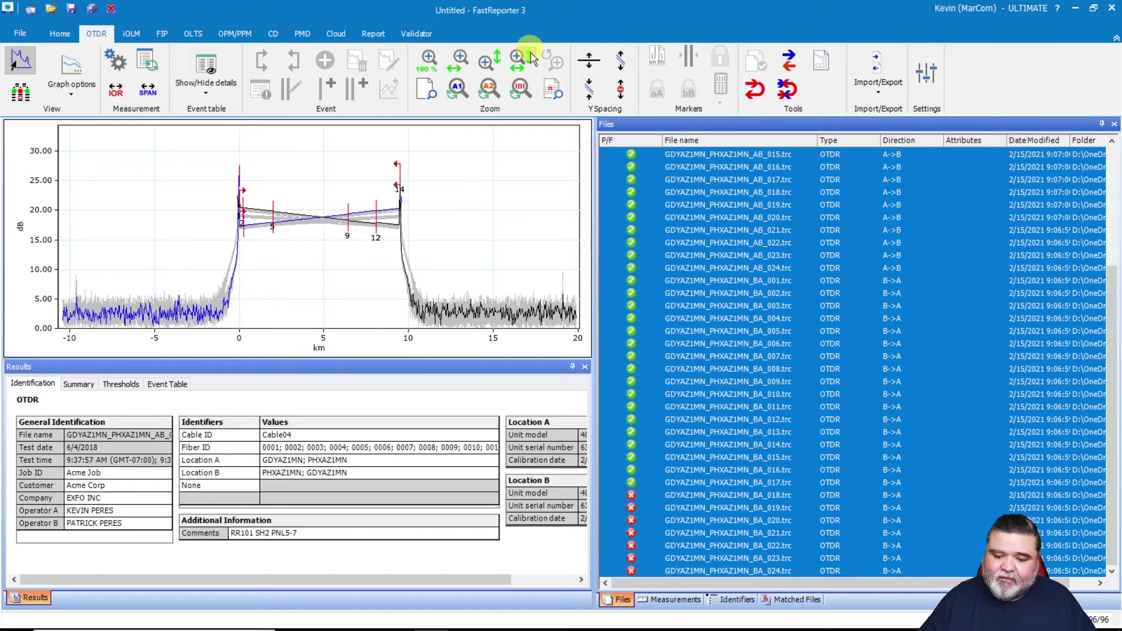
Open Save Selected File As, then cancel it.
left_click(20, 33)
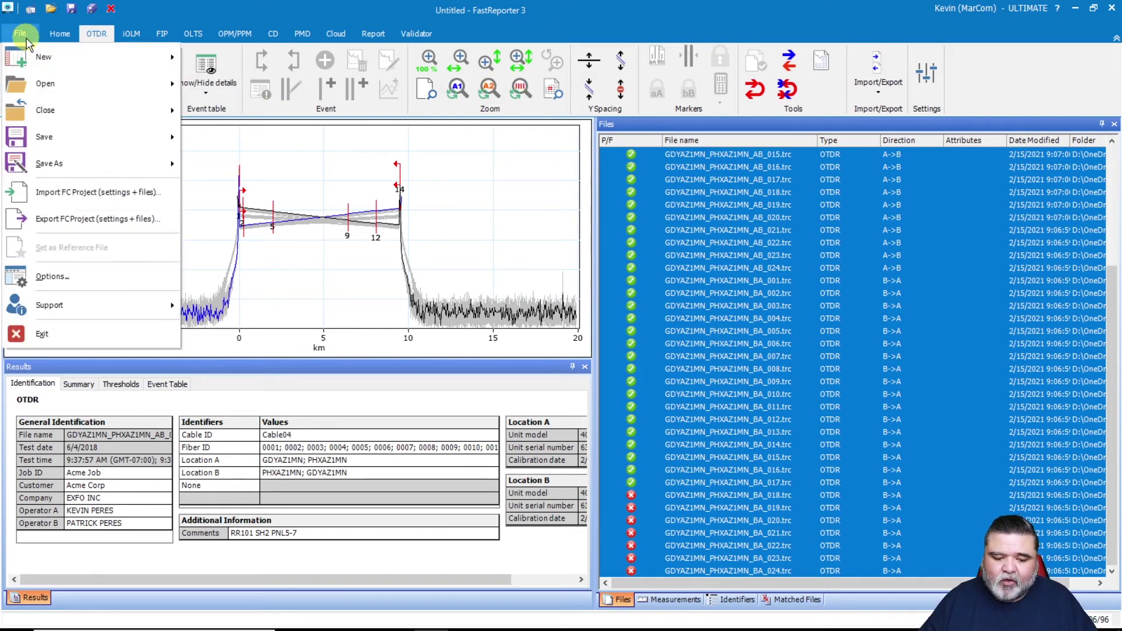
left_click(88, 165)
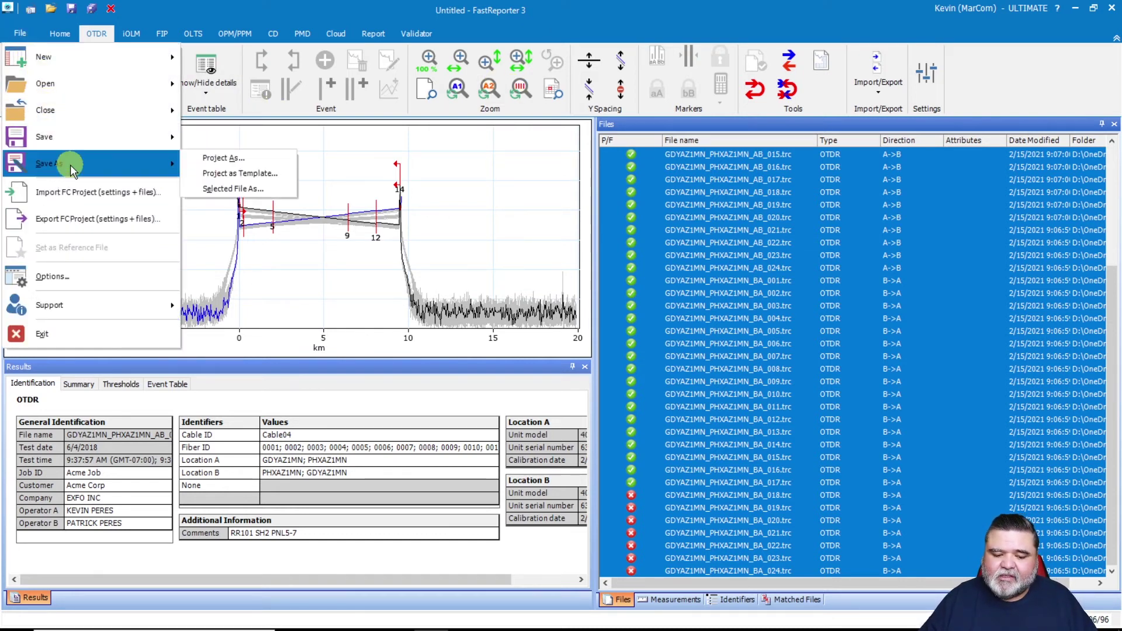
left_click(233, 188)
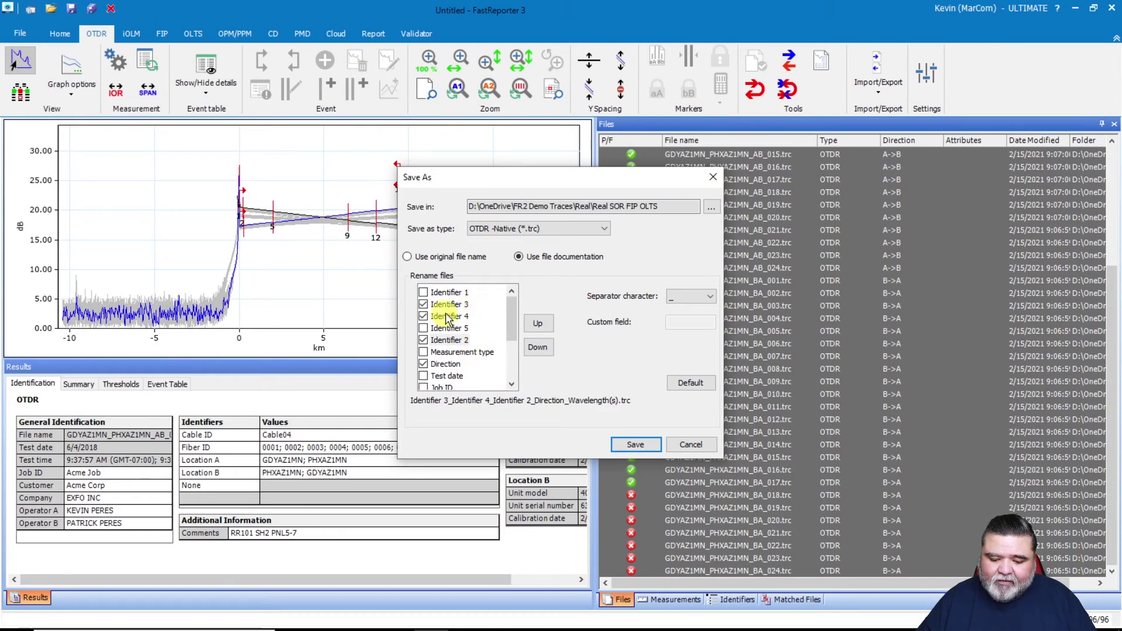
left_click(689, 445)
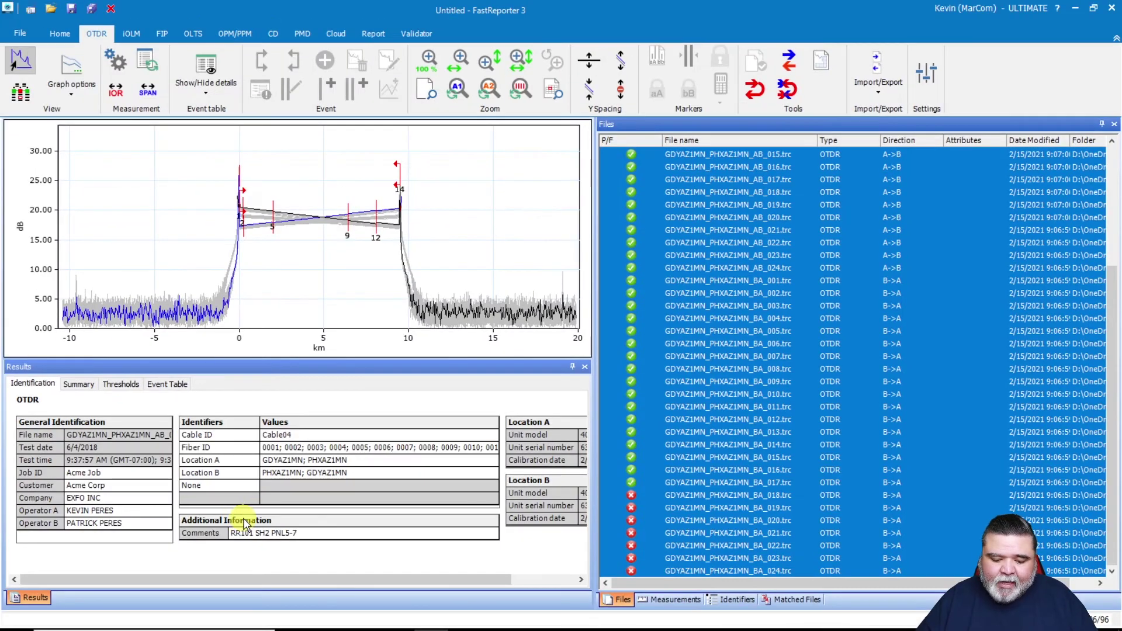
Review the Location A, Location B, Cable ID and Fiber ID identifier rows.
left_click(231, 461)
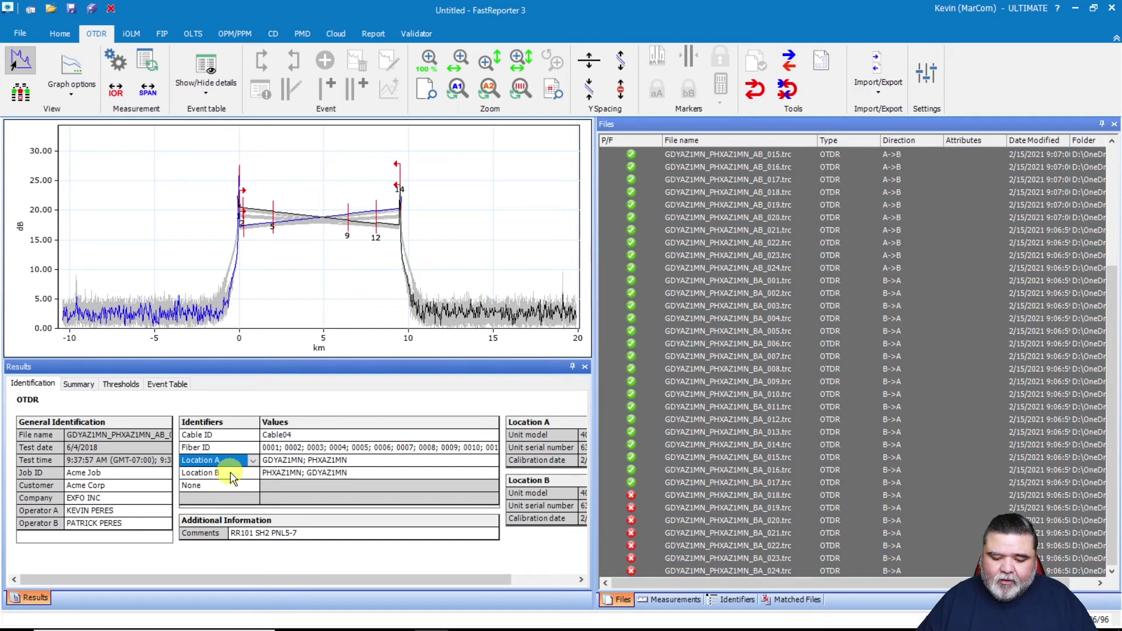
left_click(233, 473)
left_click(237, 436)
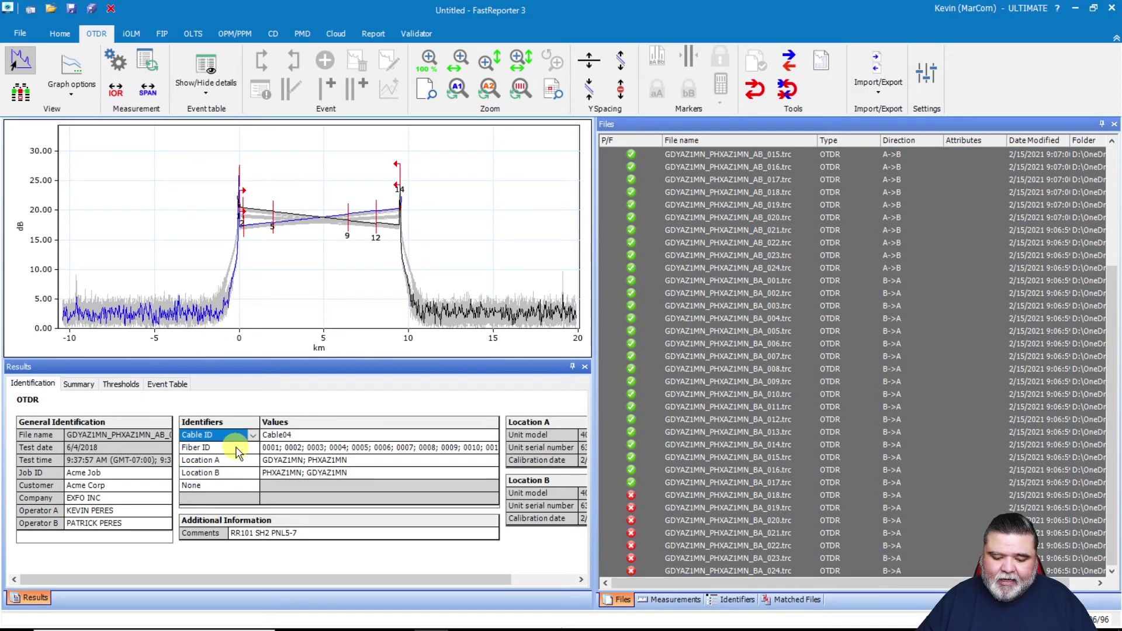
left_click(236, 448)
left_click(770, 437)
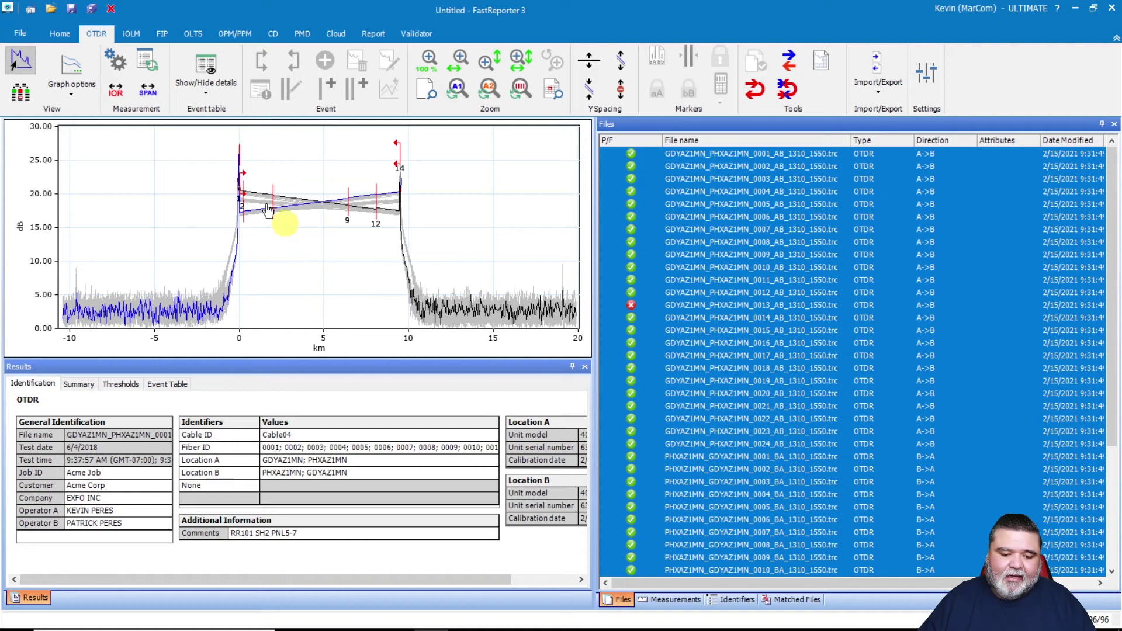
left_click(20, 34)
mouse_move(89, 171)
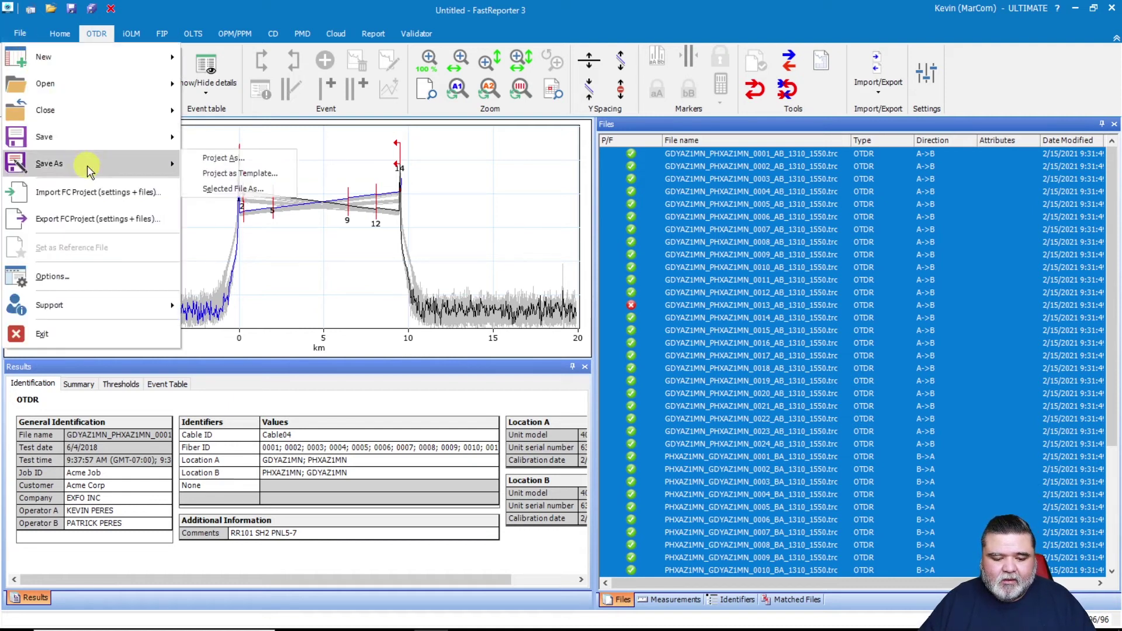
In Selected File As, reset to Default and name files from Identifiers 1–4, Direction and Wavelength(s).
left_click(245, 190)
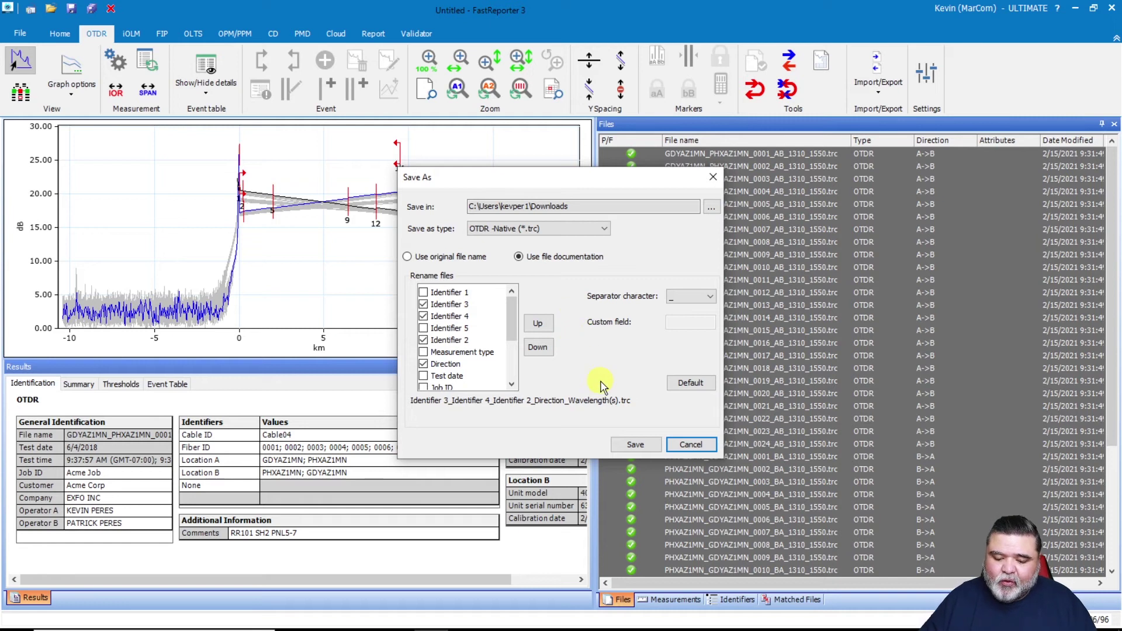
left_click(688, 382)
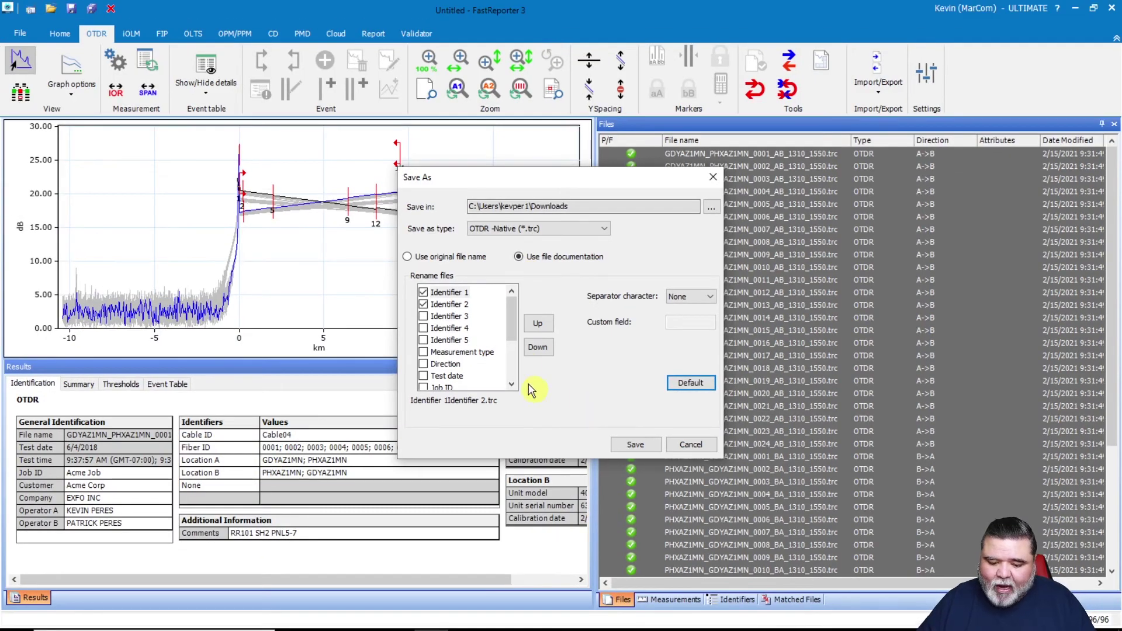
left_click(423, 292)
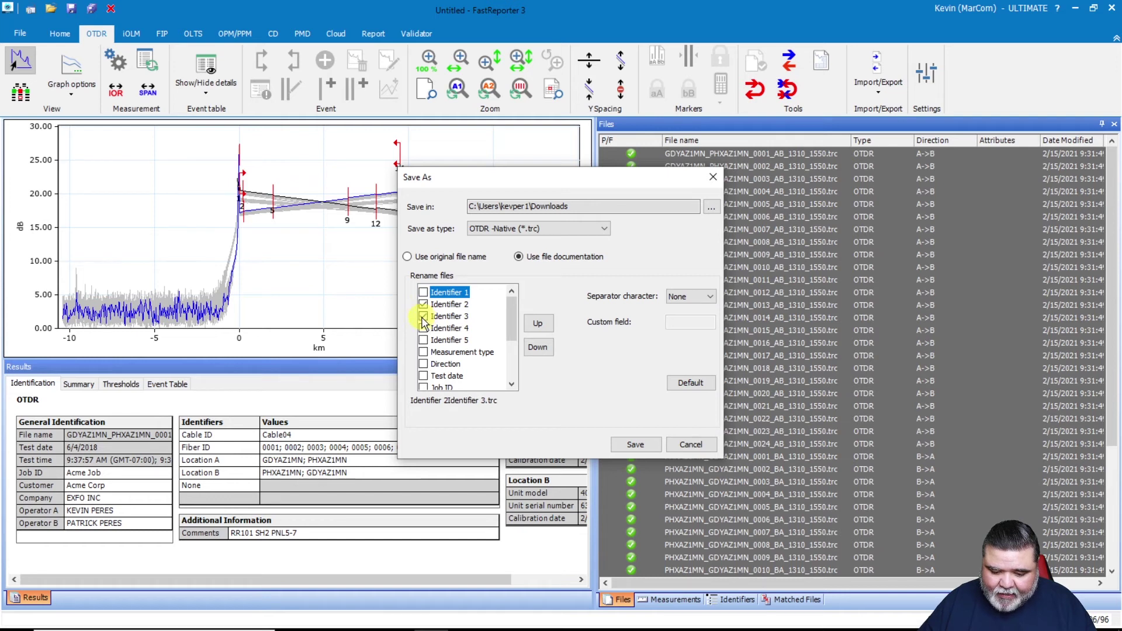
left_click(437, 305)
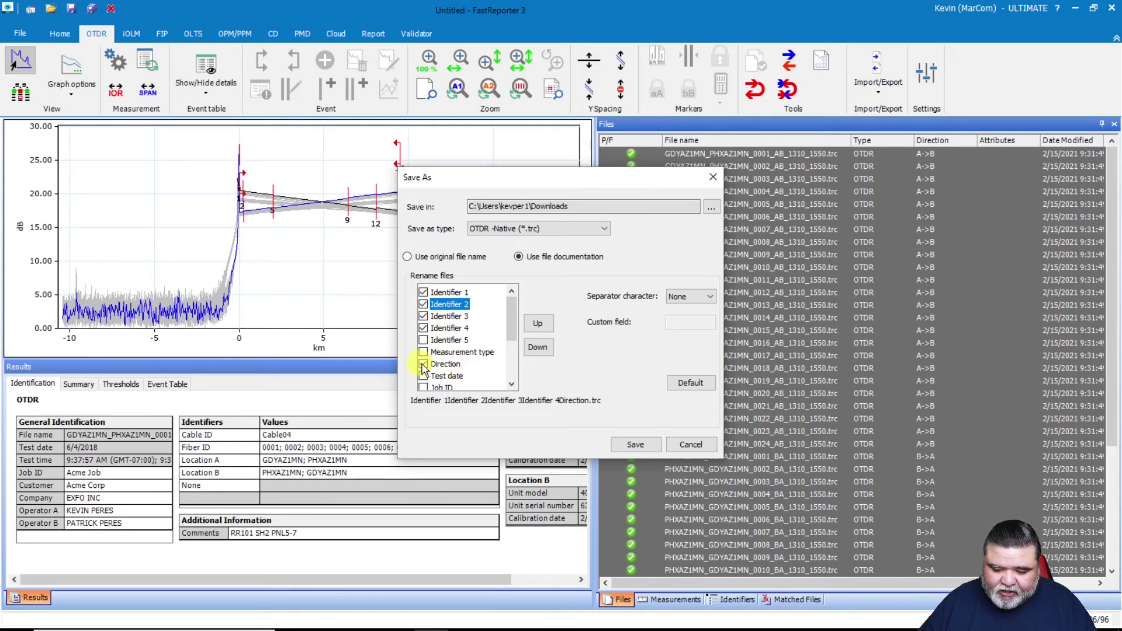
left_click_drag(511, 318, 509, 368)
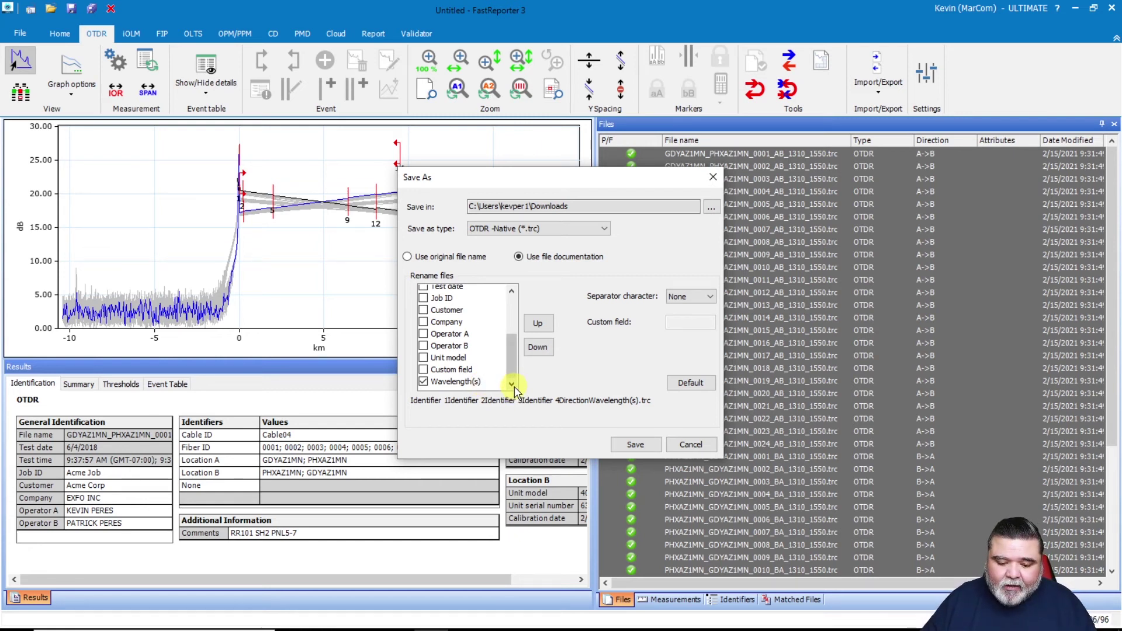
mouse_move(514, 357)
left_mouse_down()
mouse_move(514, 368)
mouse_move(516, 335)
left_mouse_up()
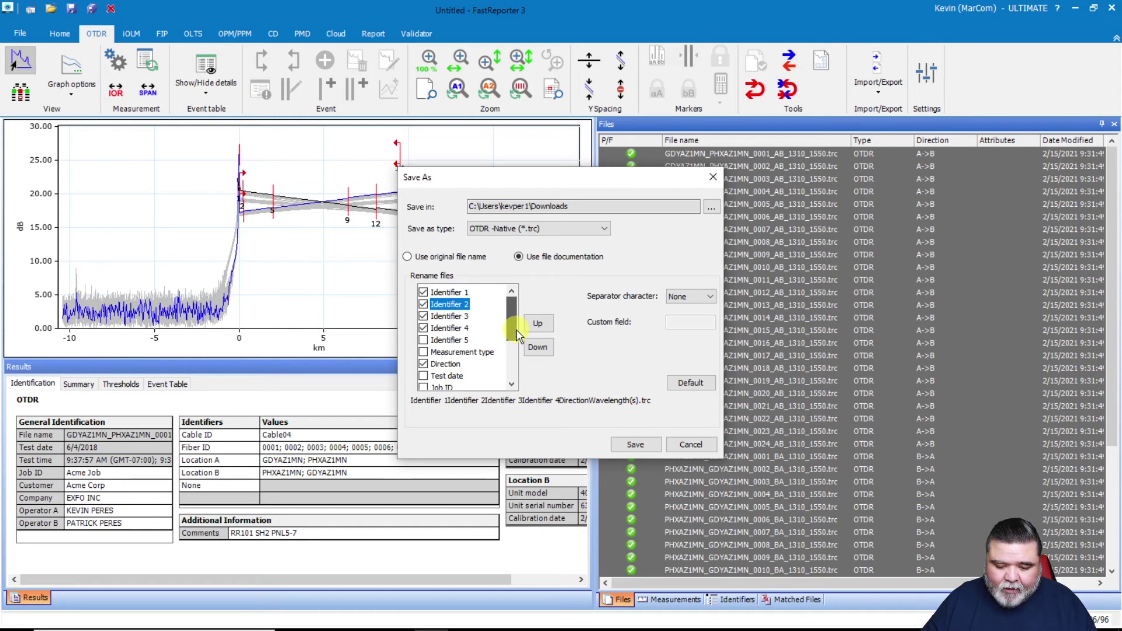
left_click_drag(606, 180, 517, 188)
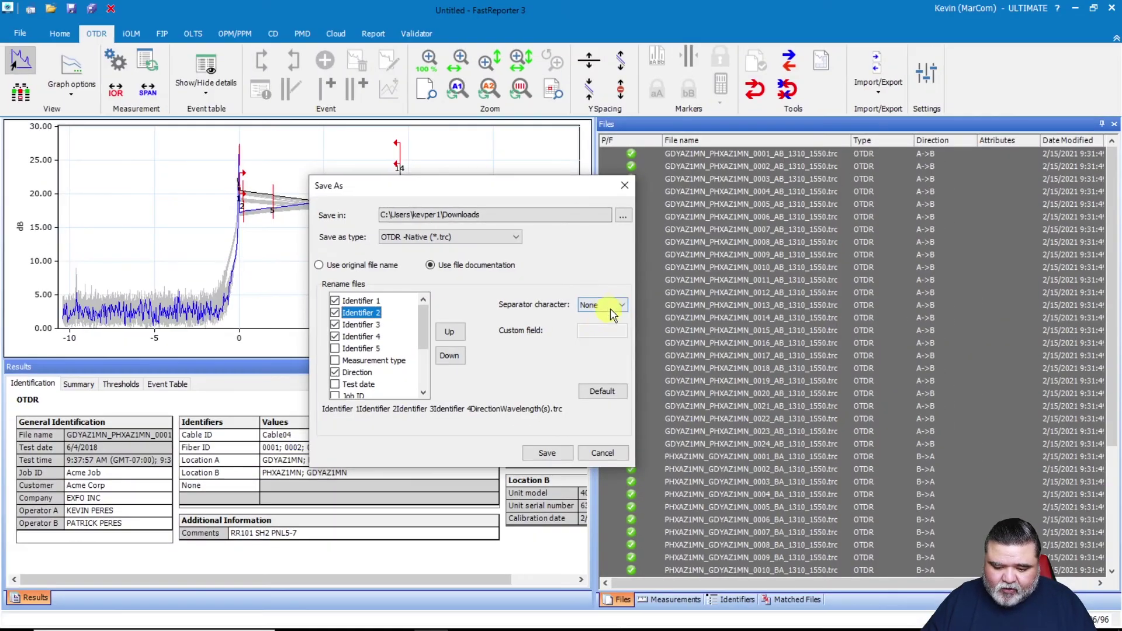
Use an underscore separator, order Identifiers 3, 4, 1, 2, and save the renamed traces.
left_click(611, 306)
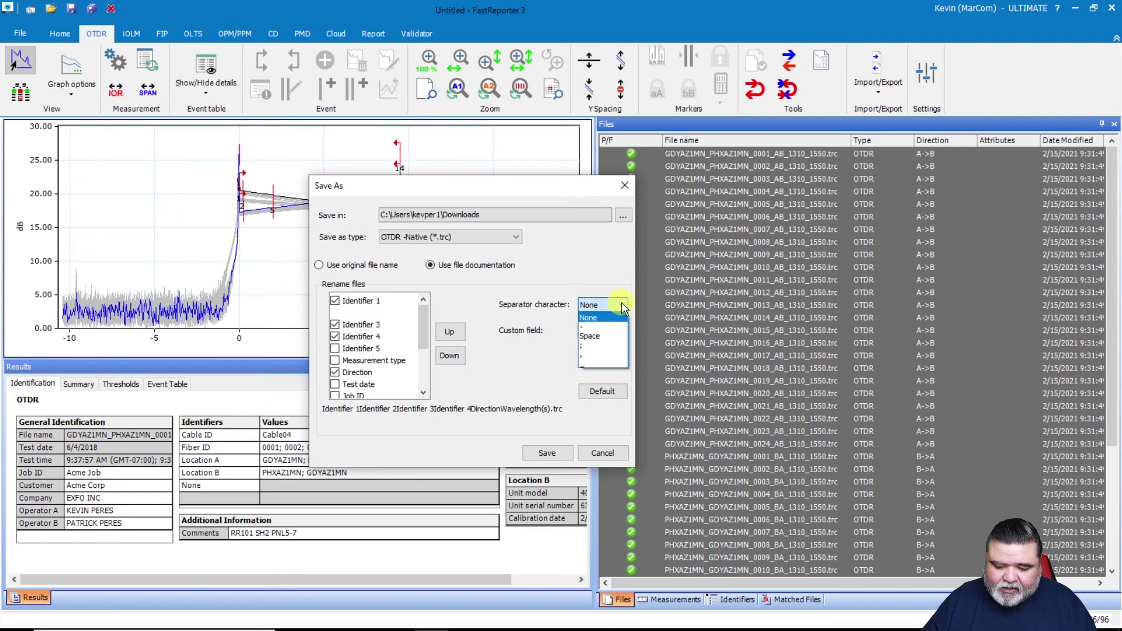
left_click(592, 378)
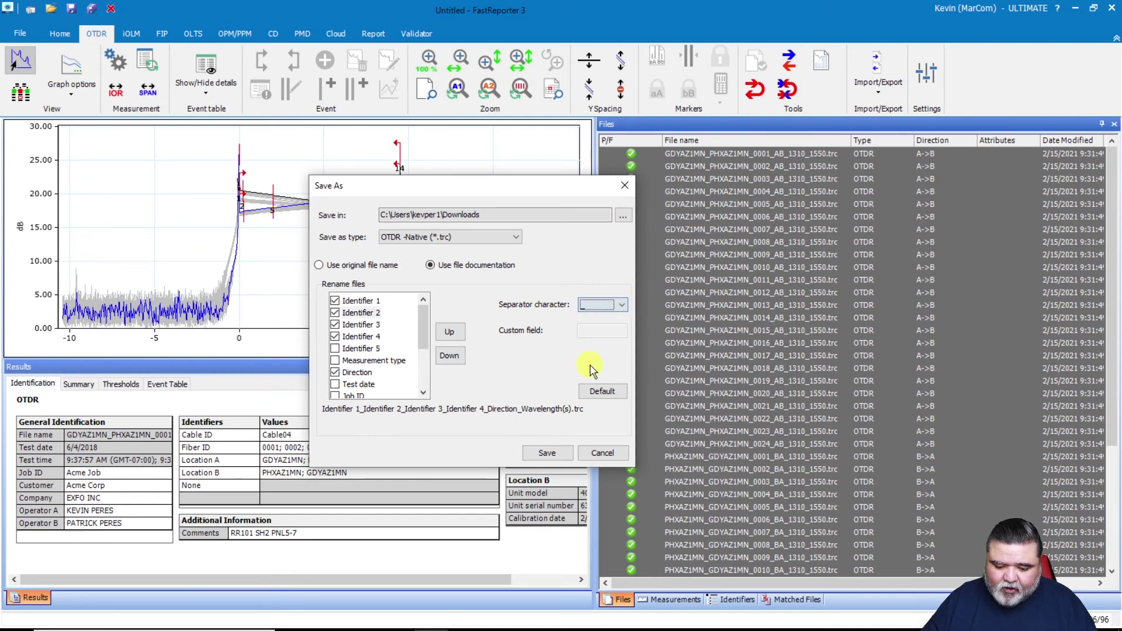
left_click(368, 324)
left_click(455, 337)
left_click(454, 337)
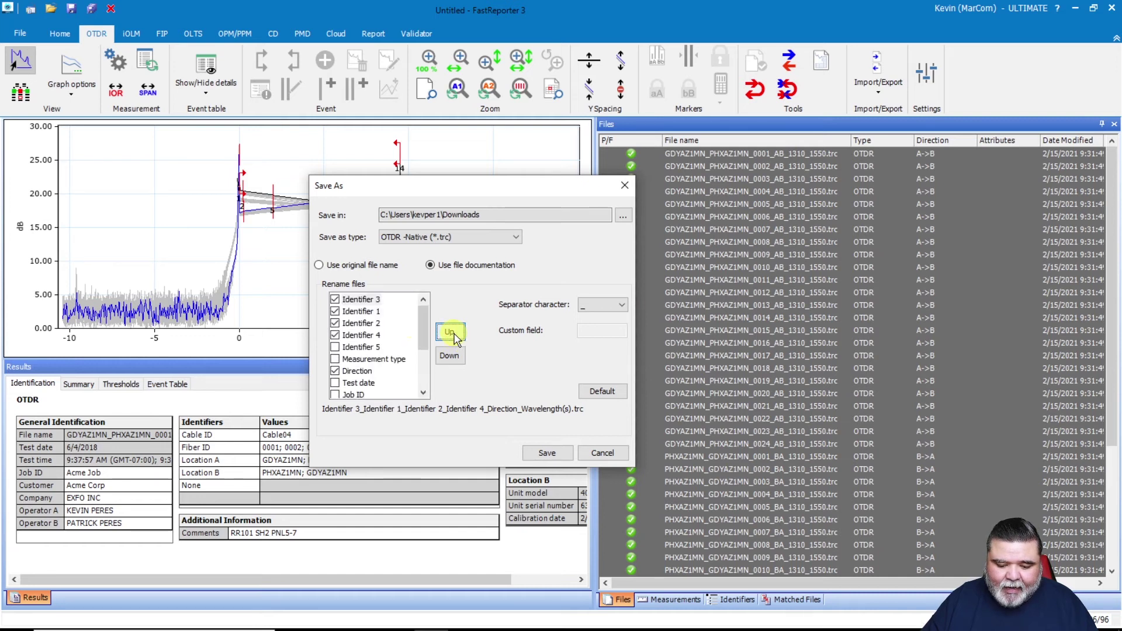
left_click(361, 335)
left_click(453, 334)
left_click(454, 334)
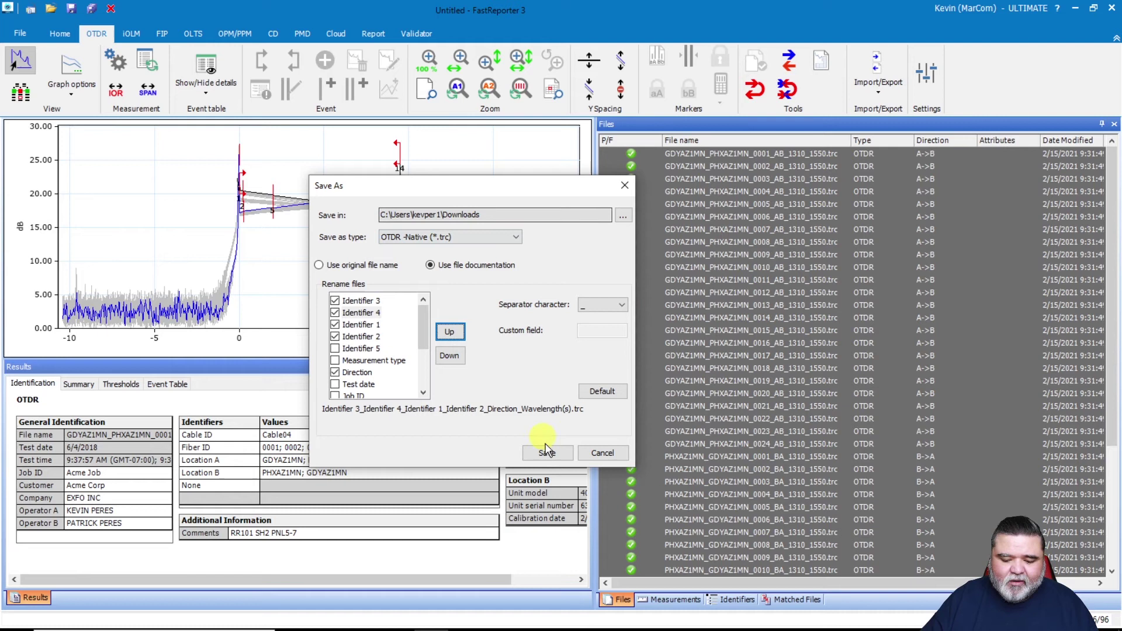
left_click(547, 453)
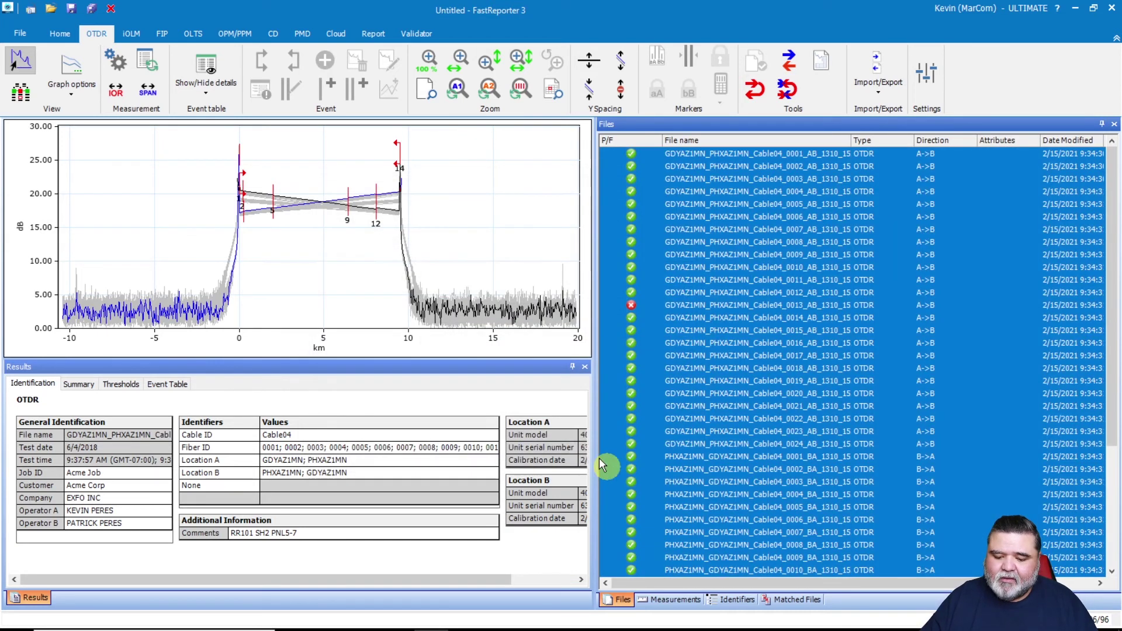
Widen the File name column and switch to the Matched Files view.
left_click_drag(851, 141, 959, 146)
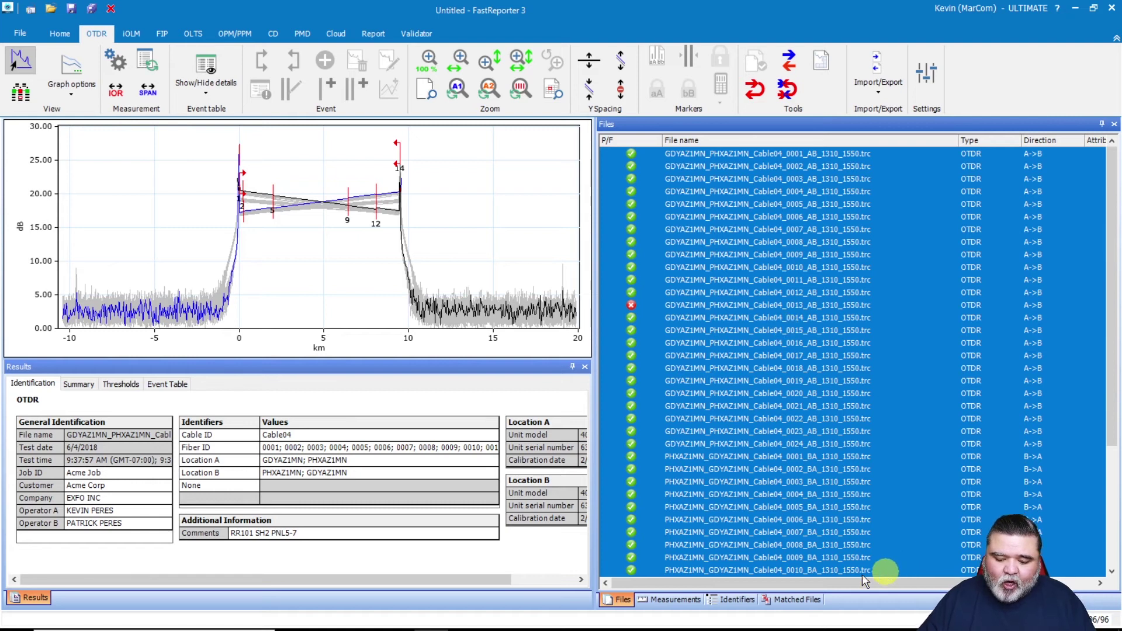
left_click(818, 602)
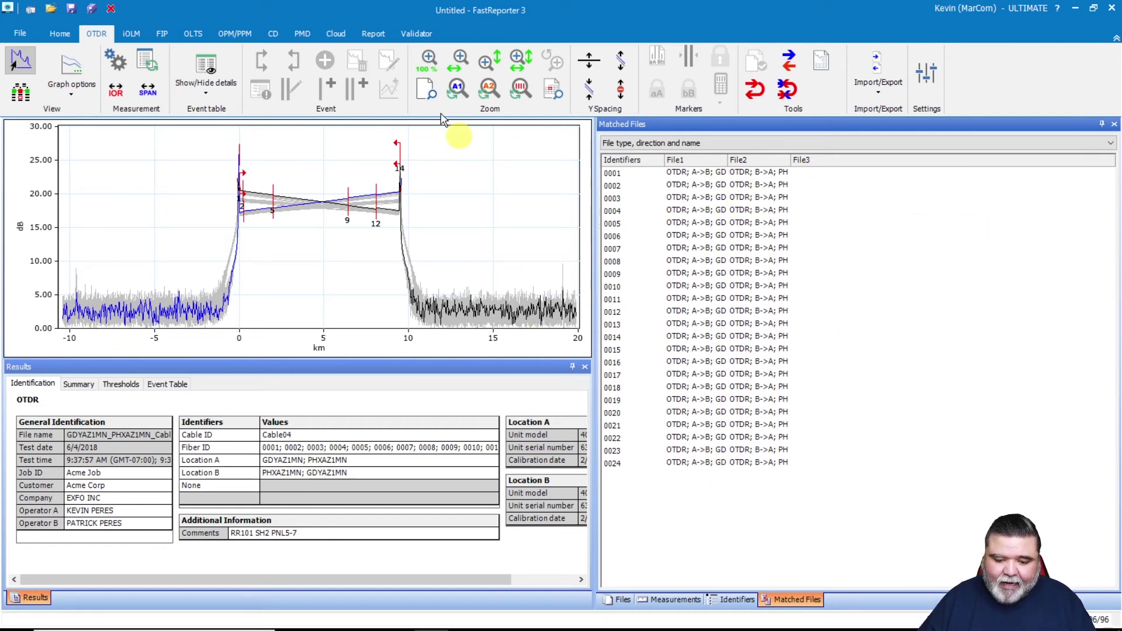
Select the OTDR Bidirectional report template from the OTDR template folder.
left_click(374, 34)
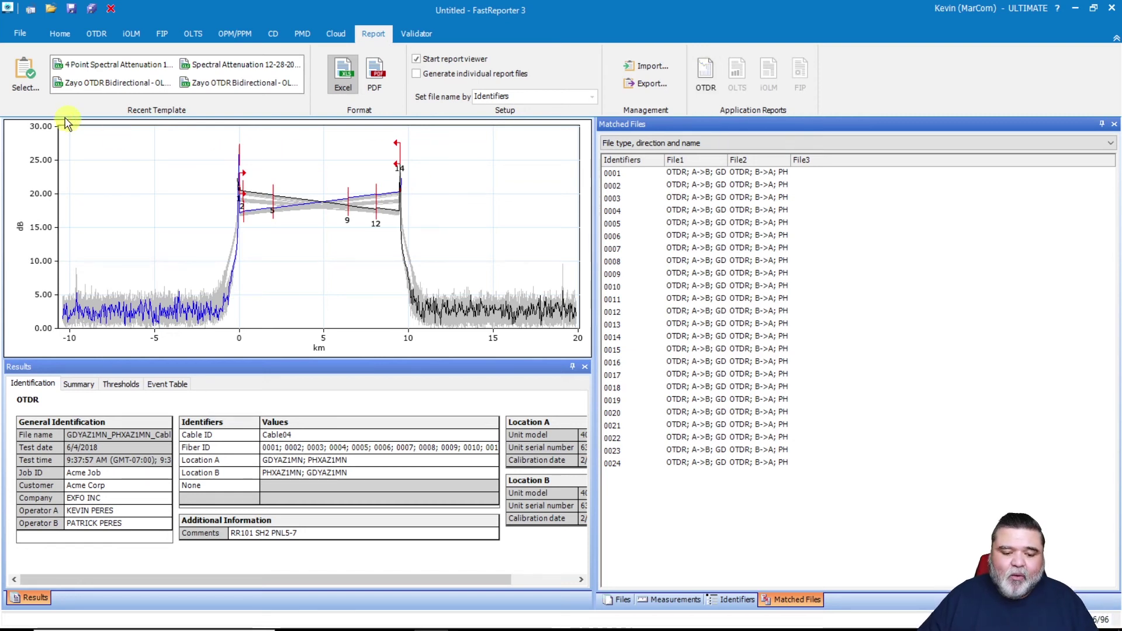
left_click(26, 75)
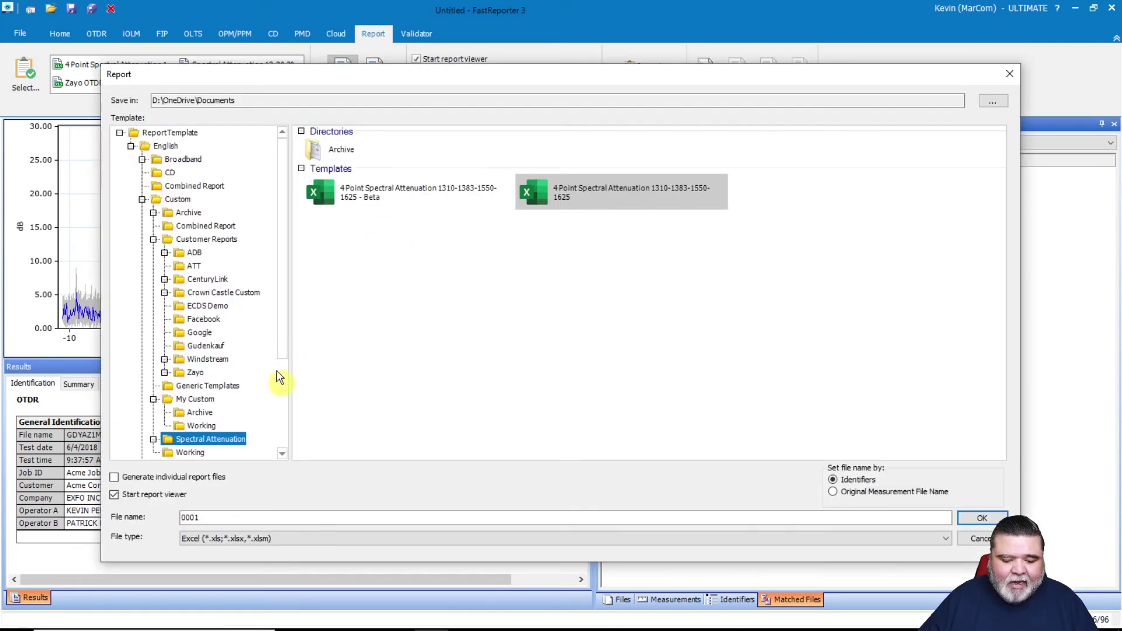
left_click(143, 199)
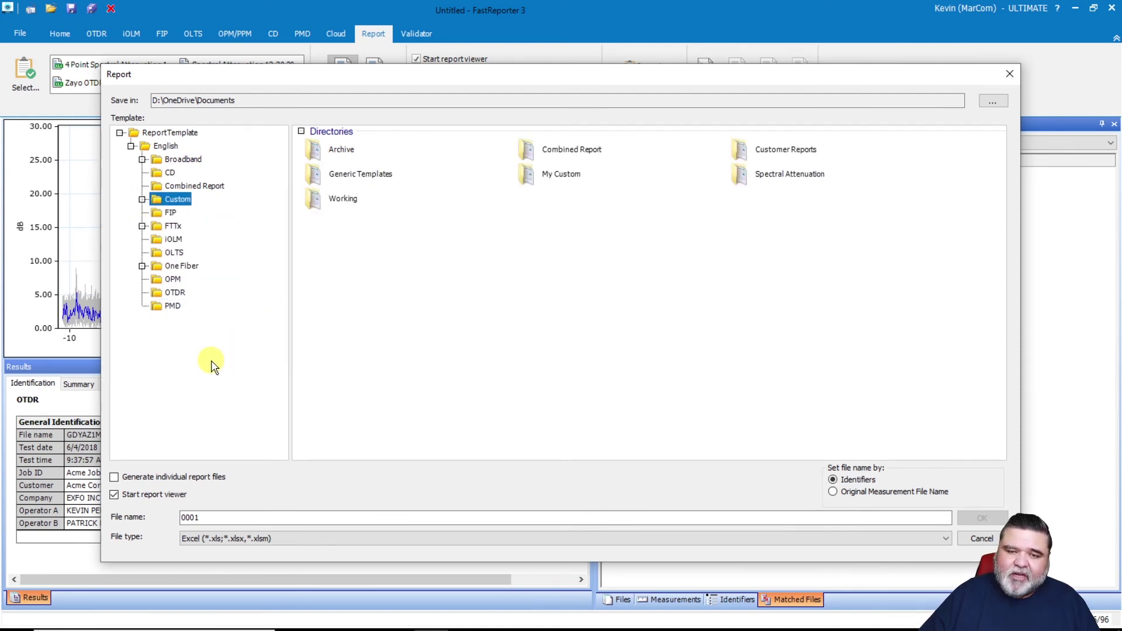
left_click(173, 292)
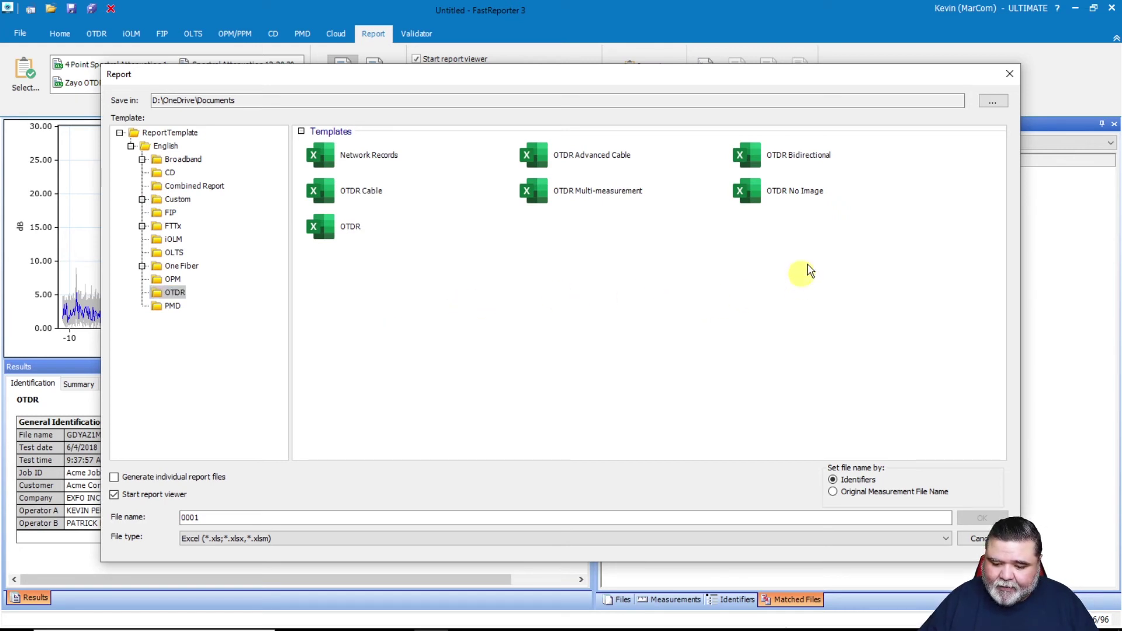
left_click(794, 150)
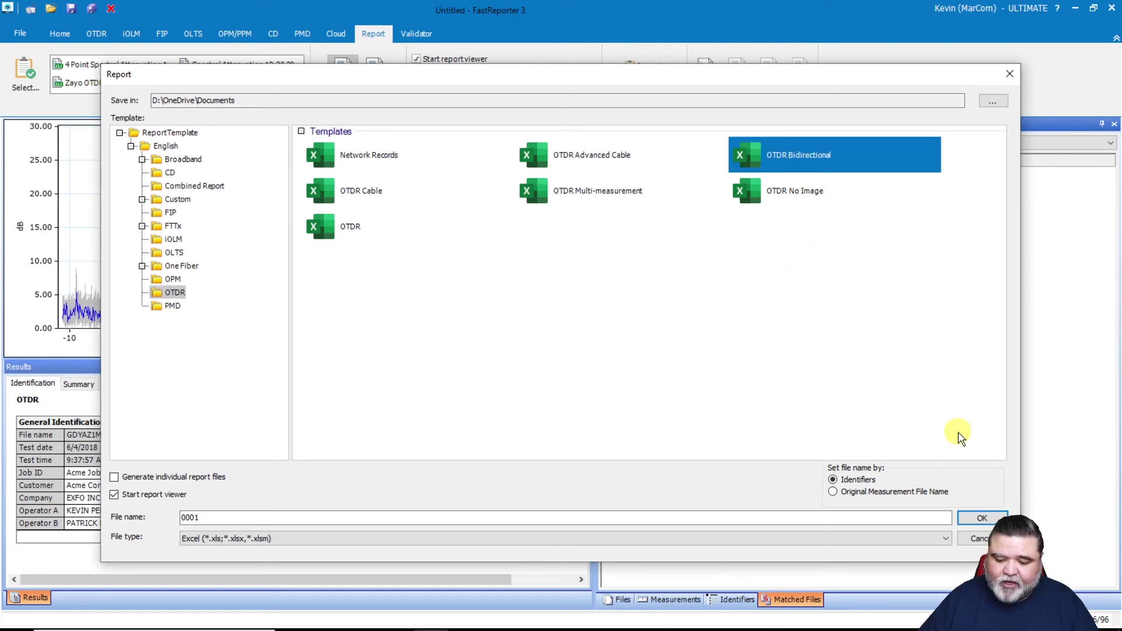
Generate report 0001 as an Excel file, replacing the existing report.
double_click(241, 522)
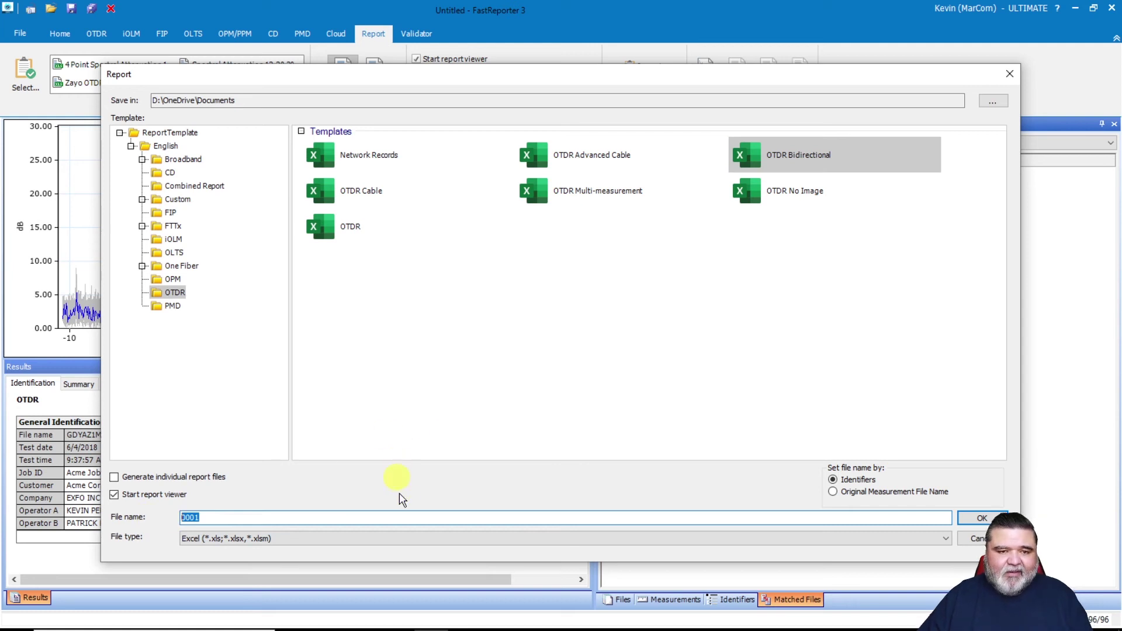
left_click(321, 541)
left_click(323, 549)
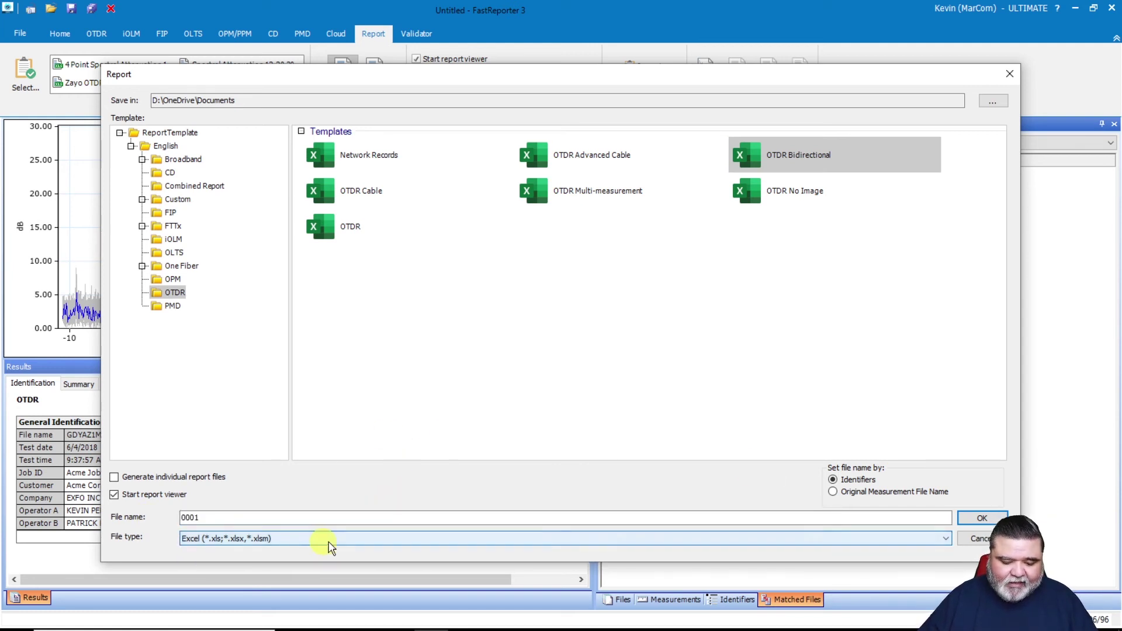
left_click(983, 519)
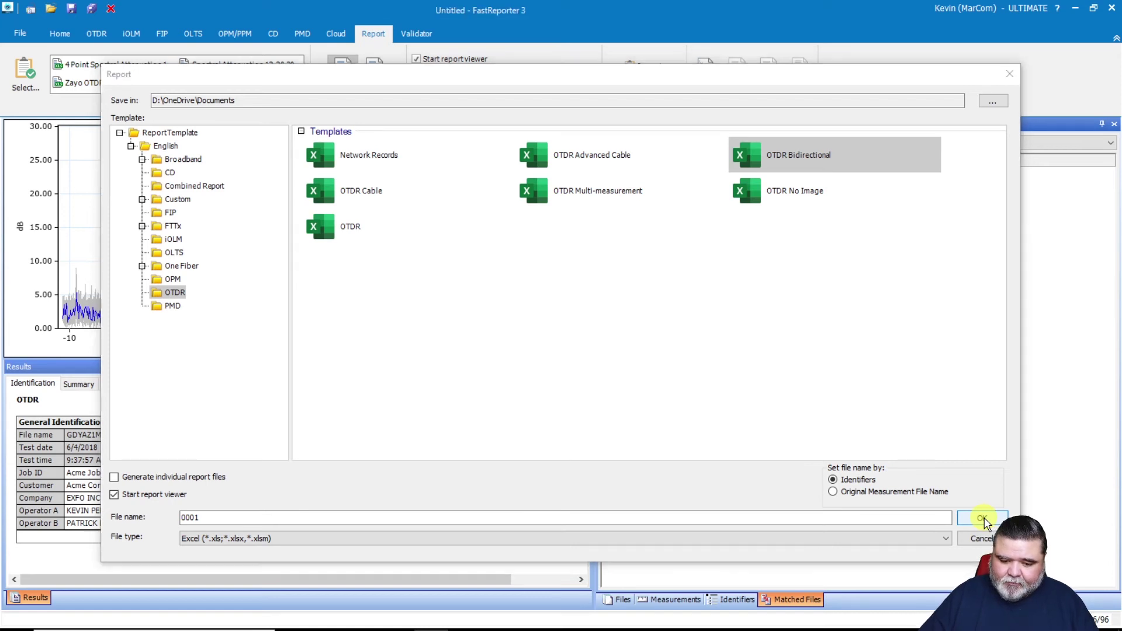
left_click(612, 372)
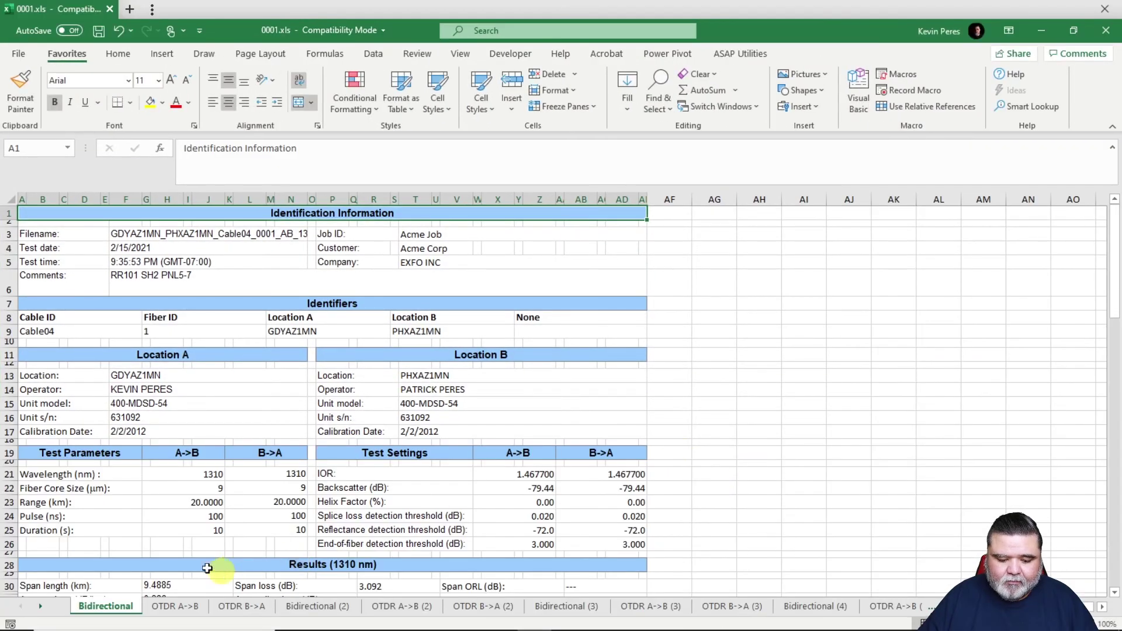
Look through the OTDR A->B, OTDR B->A, Bidirectional (2) and OTDR A->B (2) sheets.
left_click(164, 606)
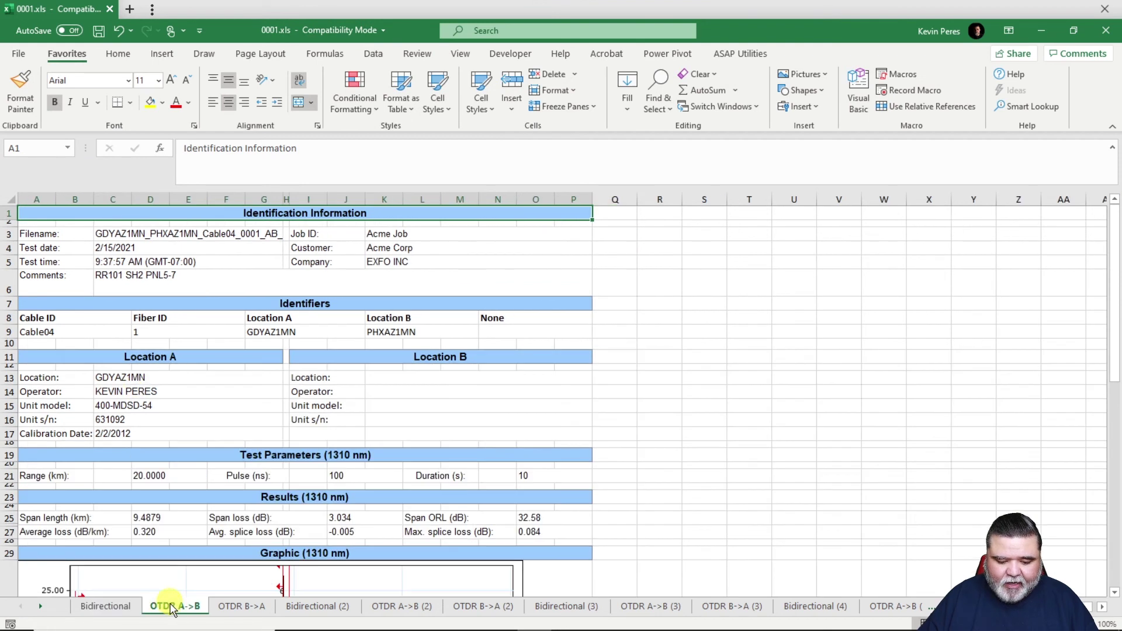
left_click(249, 607)
left_click(317, 606)
left_click(401, 605)
scroll(375, 514, "down", 2)
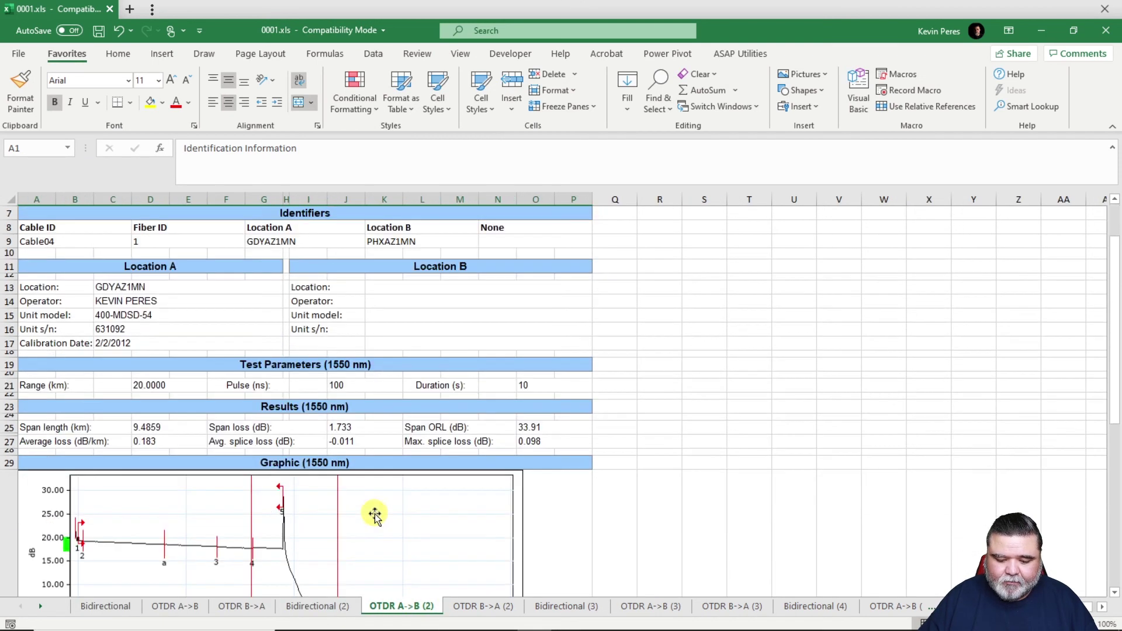
scroll(375, 514, "down", 6)
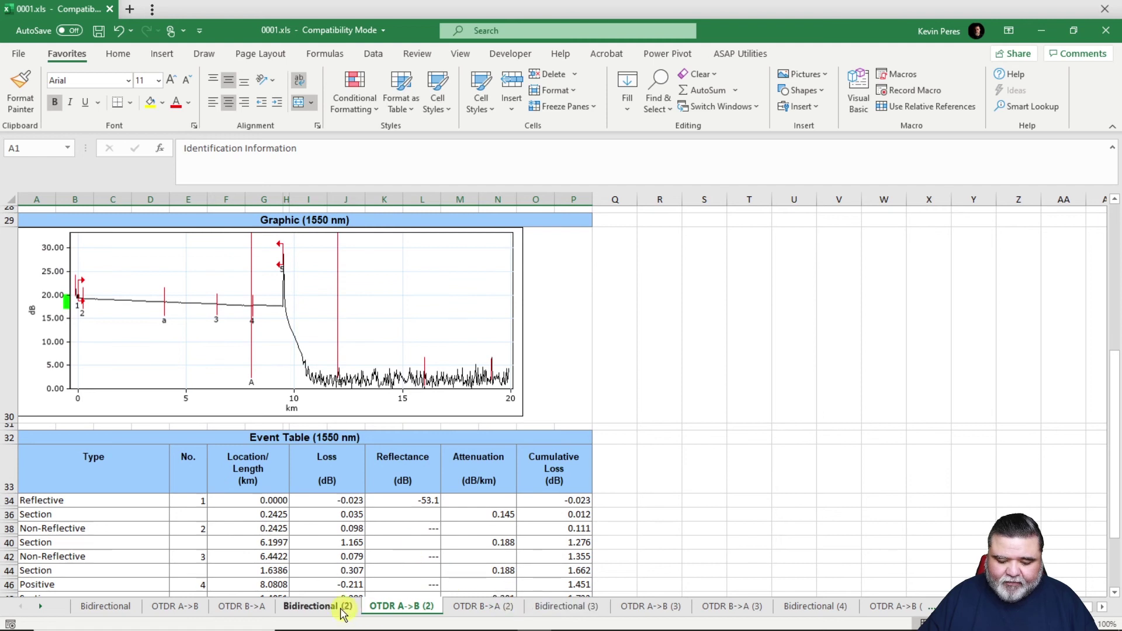
Scroll the Bidirectional (2), OTDR A->B (2) and OTDR B->A (2) graphs, then close Excel.
left_click(347, 609)
scroll(361, 524, "down", 5)
scroll(361, 525, "down", 8)
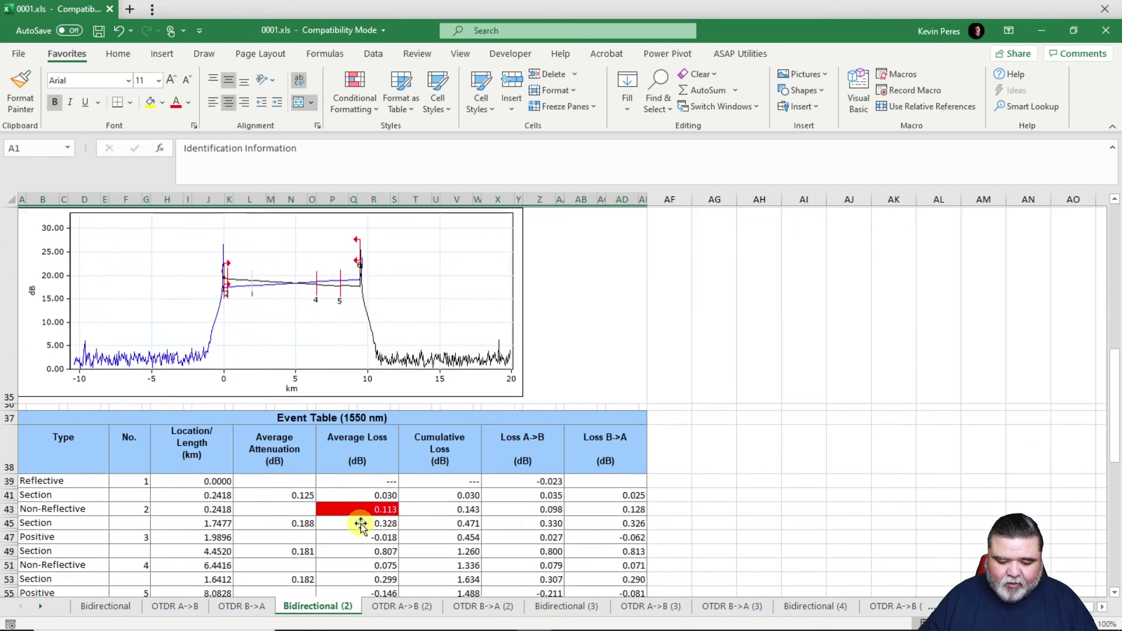
scroll(368, 532, "up", 6)
left_click(401, 607)
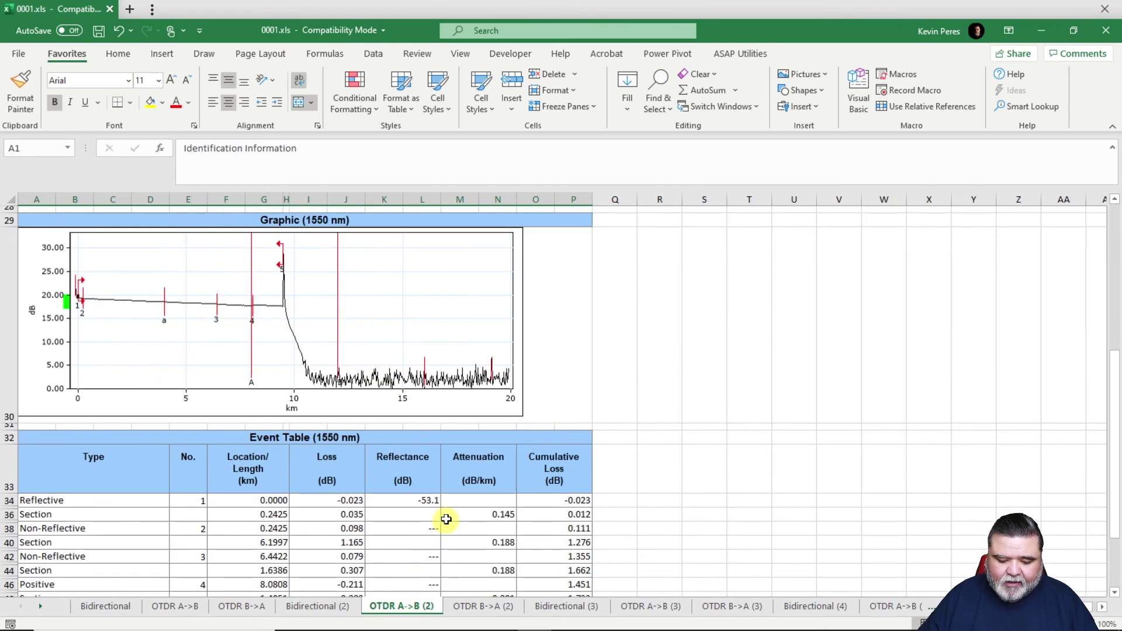
scroll(445, 531, "down", 6)
left_click(476, 606)
left_click(1105, 8)
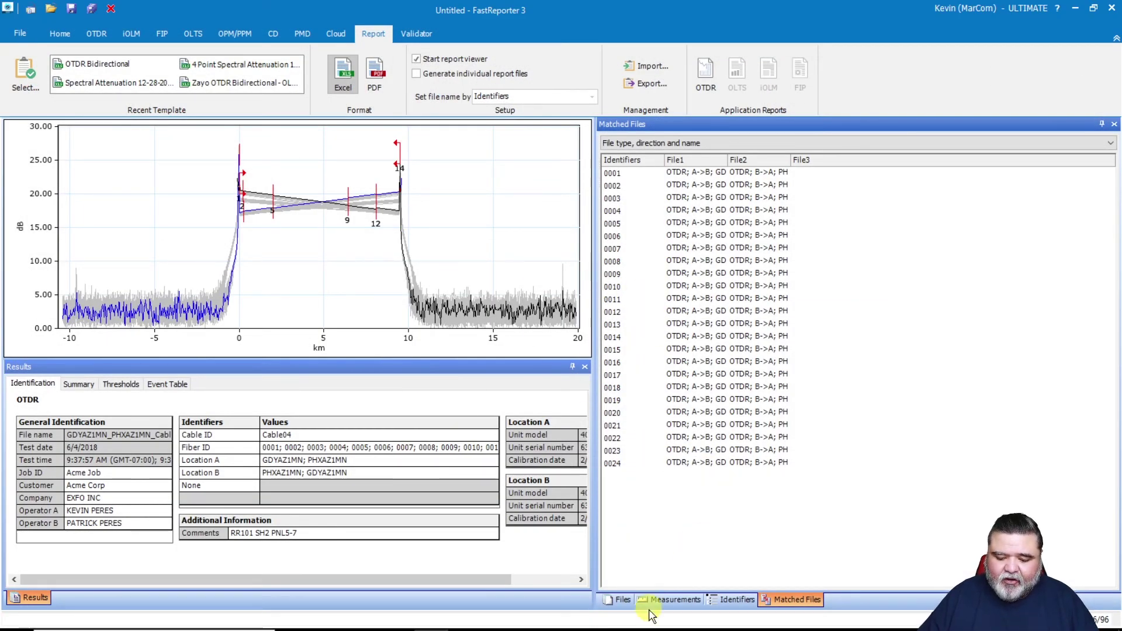
Generate 0001 from the OTDR Multi-measurement template for individual files, overwriting the old report.
left_click(626, 602)
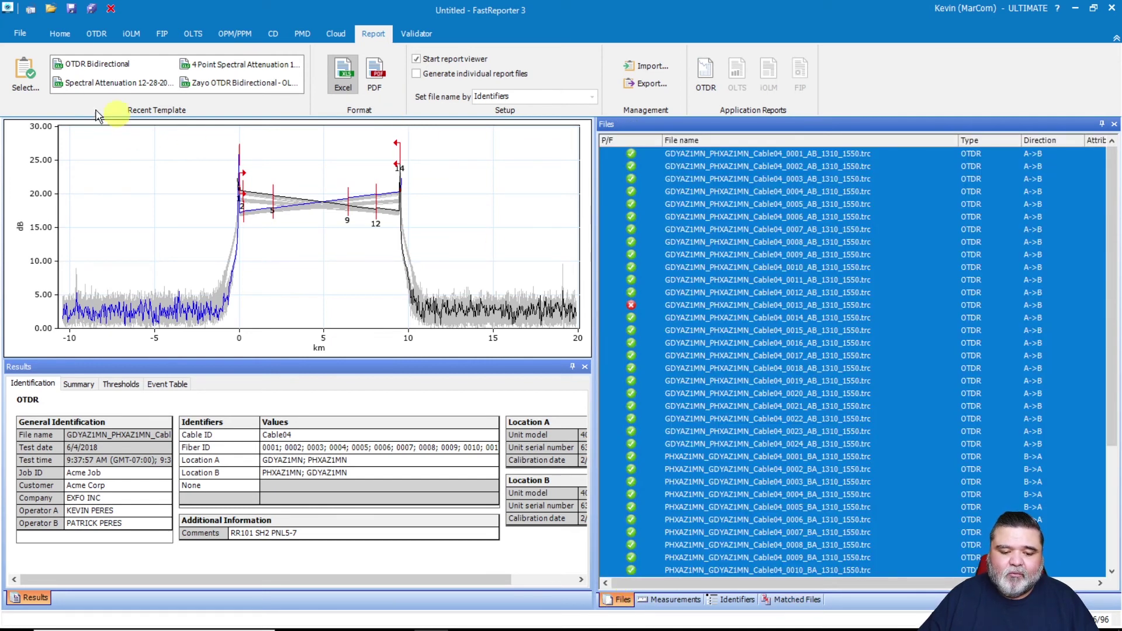
left_click(35, 88)
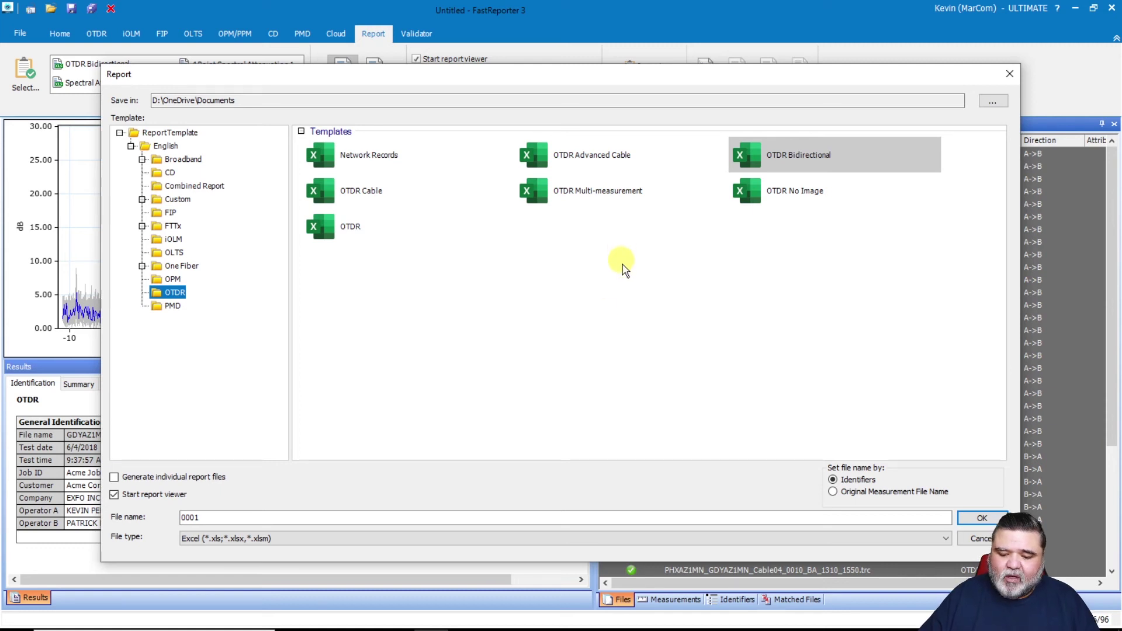
left_click(591, 200)
left_click(971, 517)
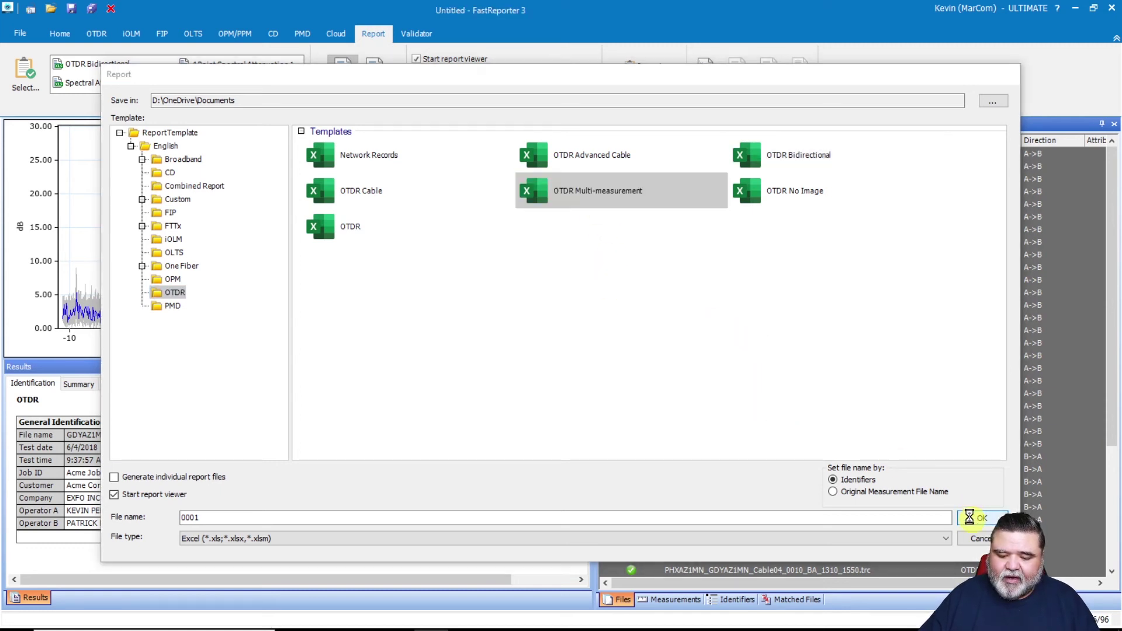
left_click(613, 376)
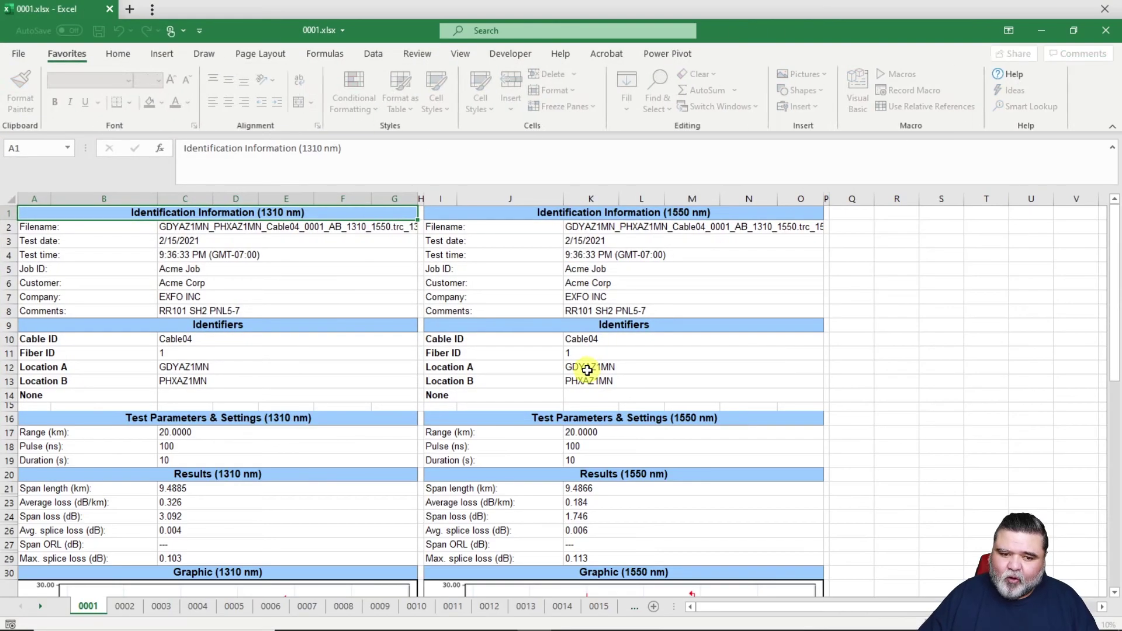
Check sheets 0002 and 0001 down to the 1310/1550 nm event tables, then close Excel.
left_click(124, 607)
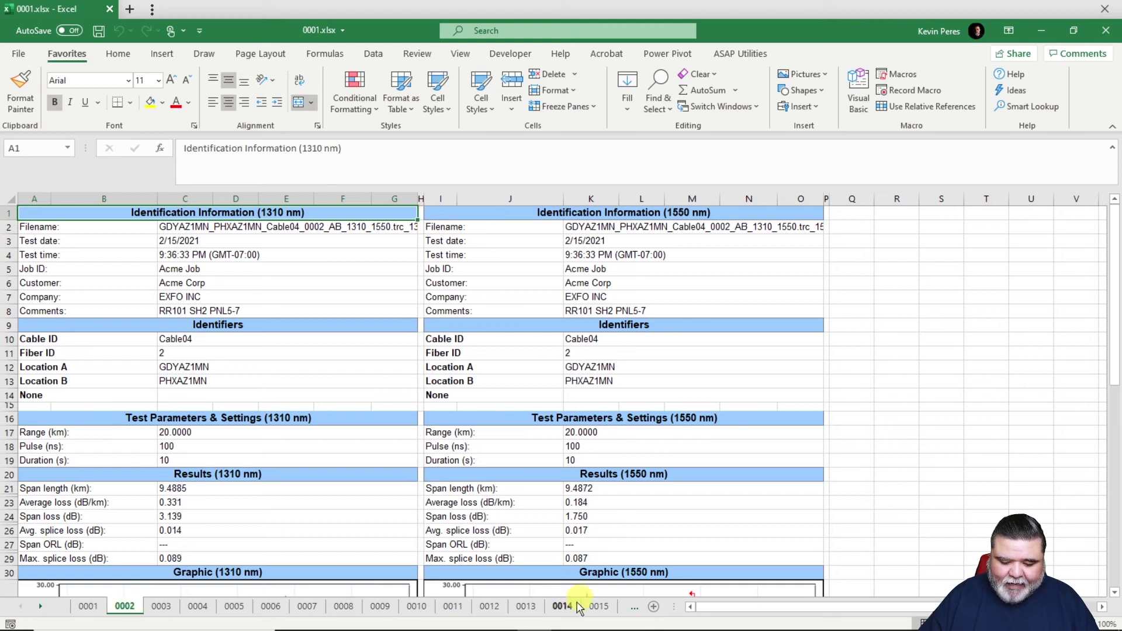
left_click(102, 608)
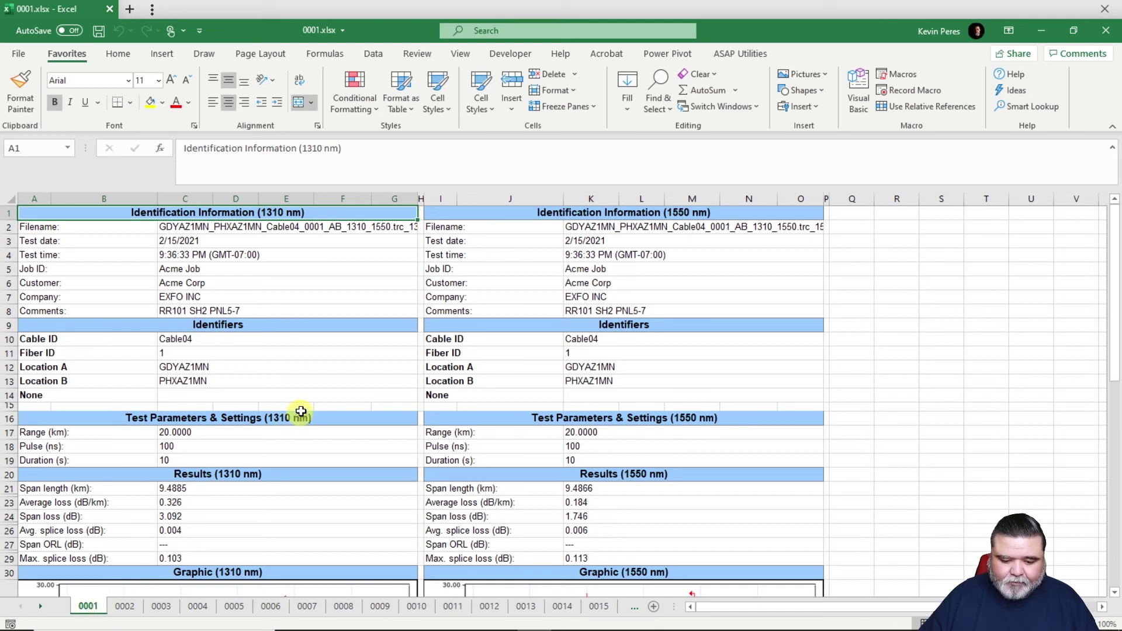
scroll(317, 378, "down", 8)
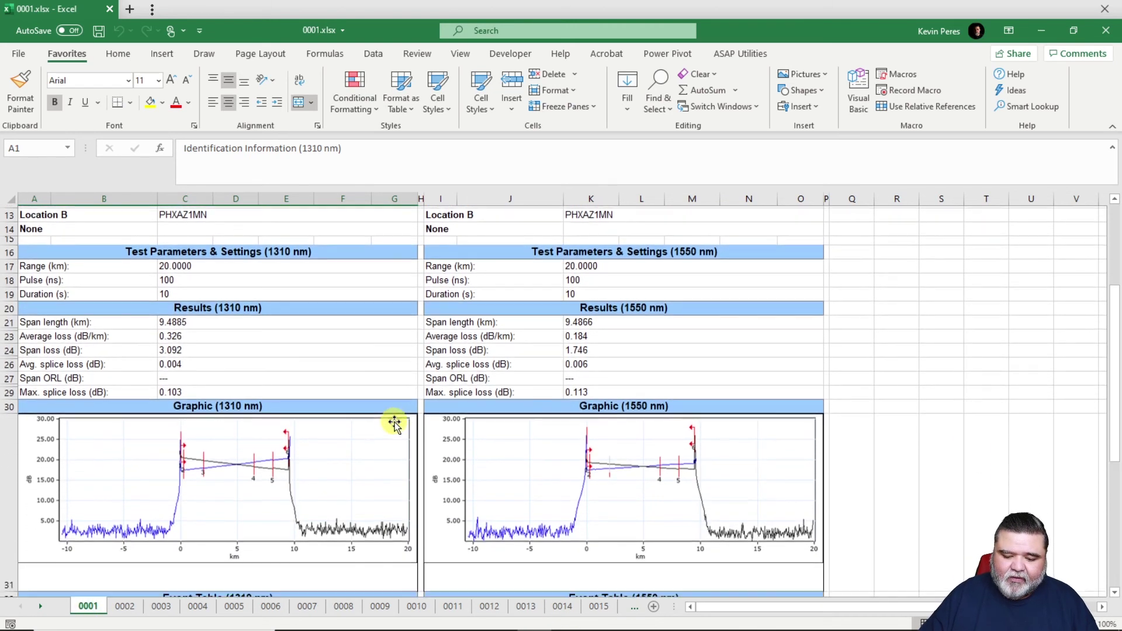
scroll(409, 430, "down", 2)
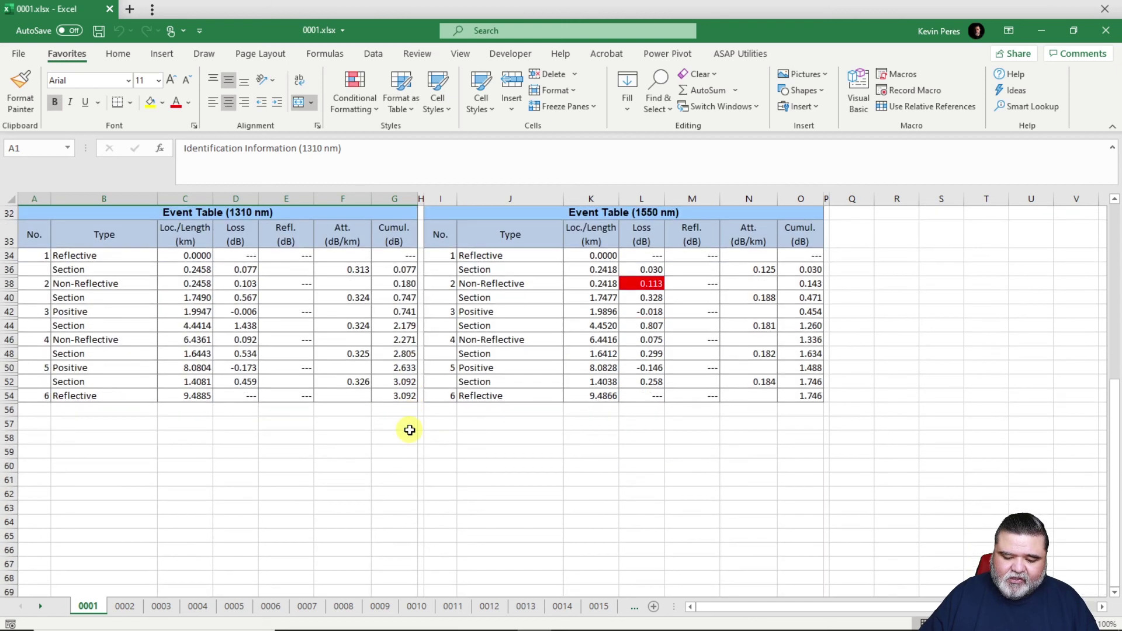
left_click_drag(288, 259, 303, 400)
left_click(304, 405)
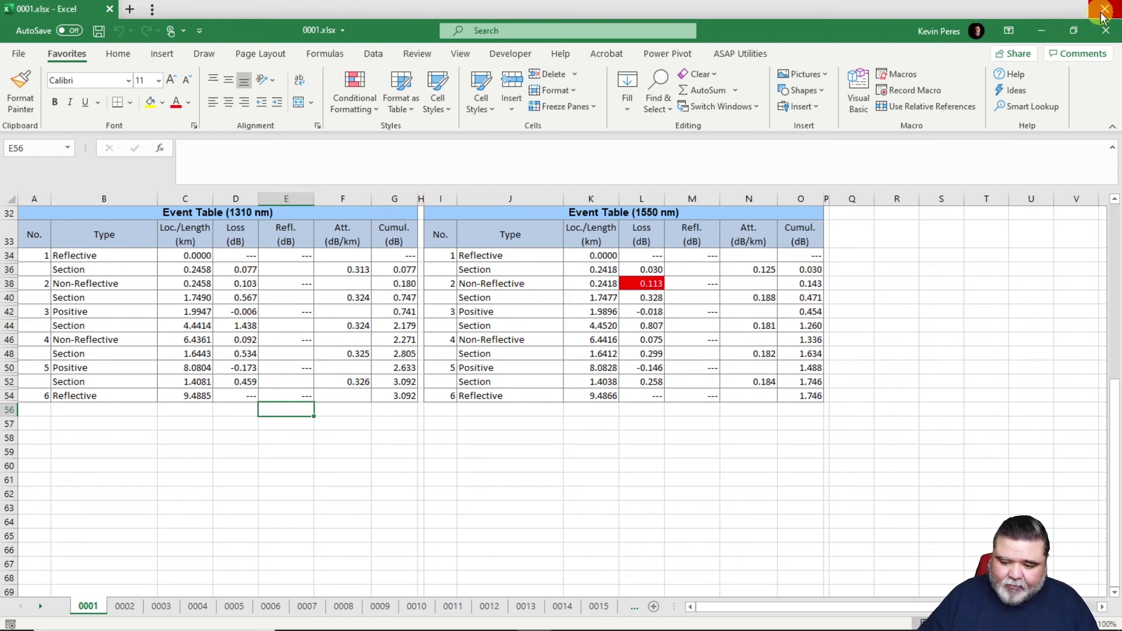
left_click(1105, 30)
Browse the template folders down to the Working folder under My Custom.
left_click(22, 79)
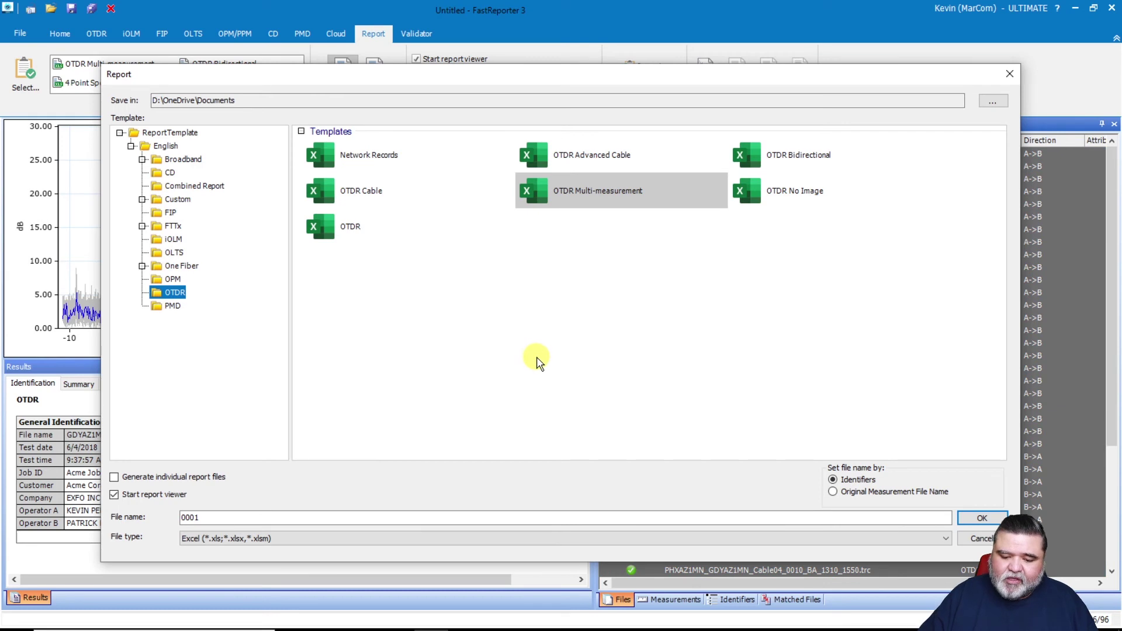
left_click(361, 198)
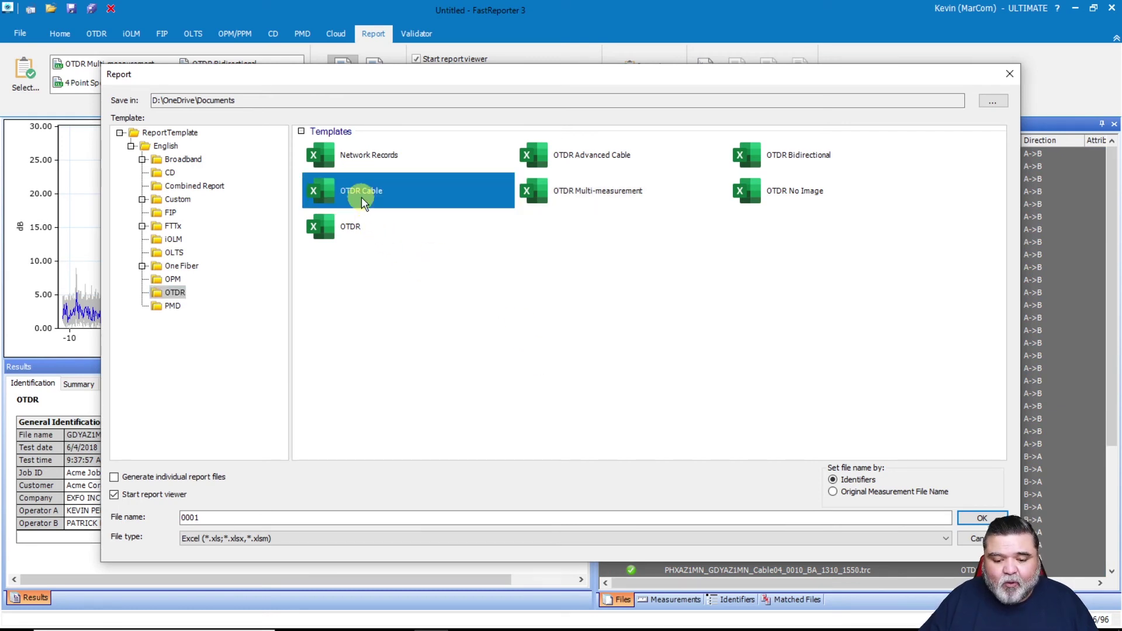
left_click(383, 163)
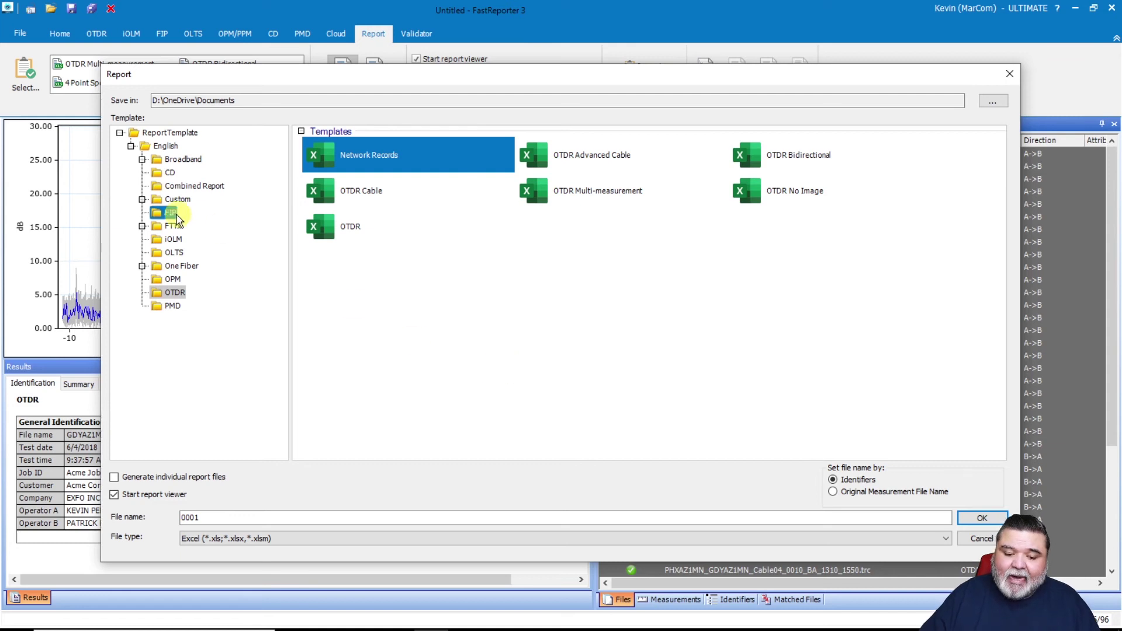
left_click(142, 200)
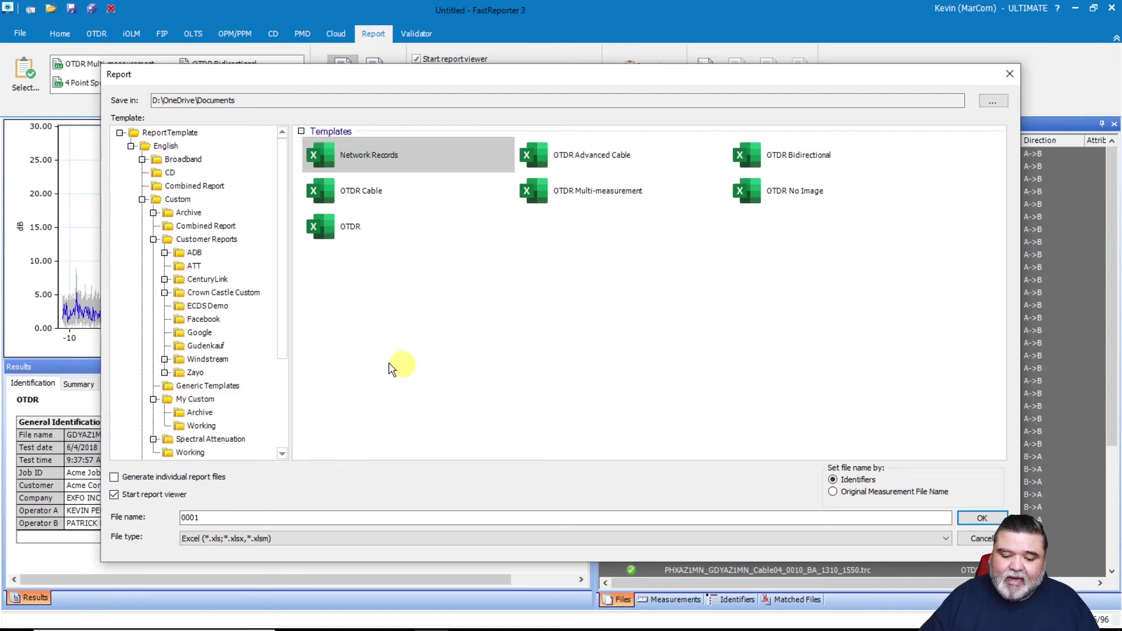
left_click(149, 239)
left_click(153, 239)
left_click(174, 412)
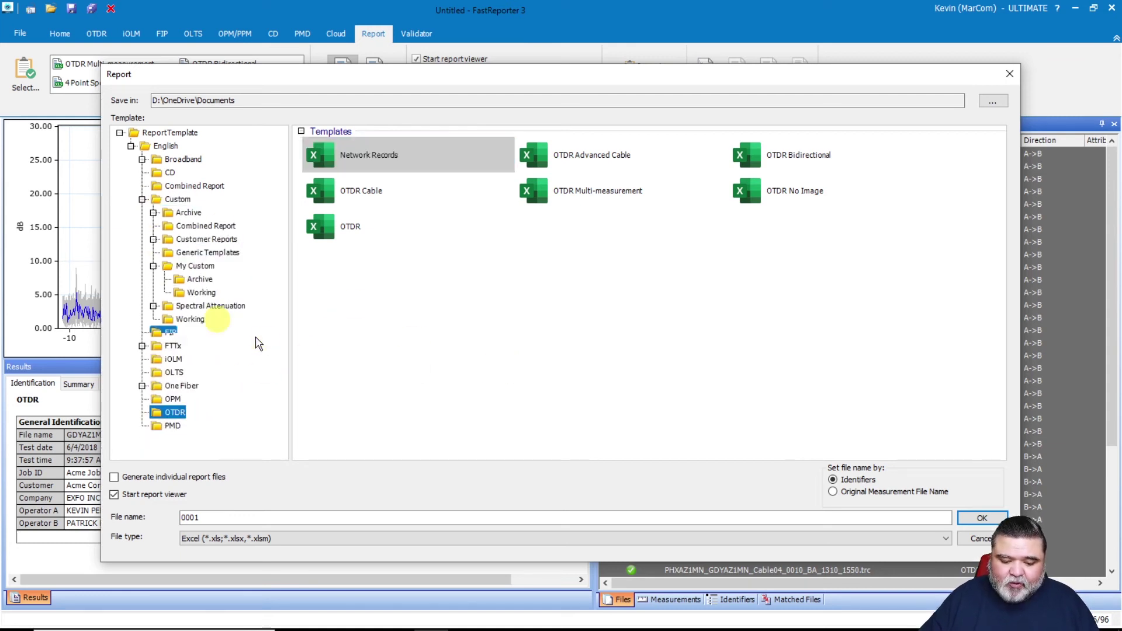
left_click(153, 266)
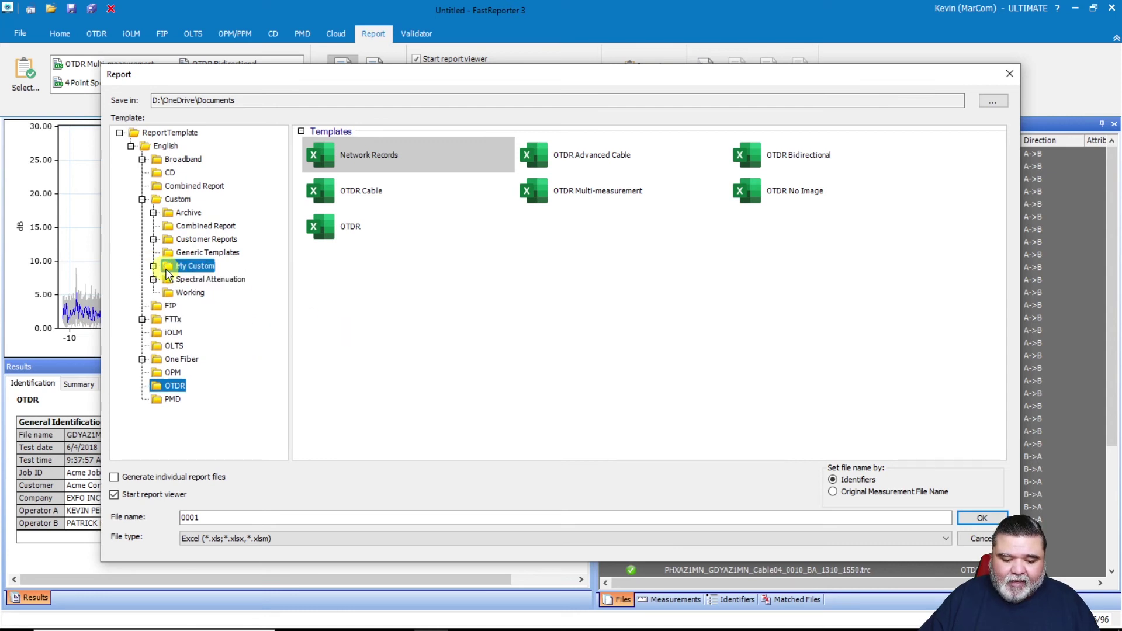
left_click(153, 265)
left_click(179, 279)
left_click(197, 294)
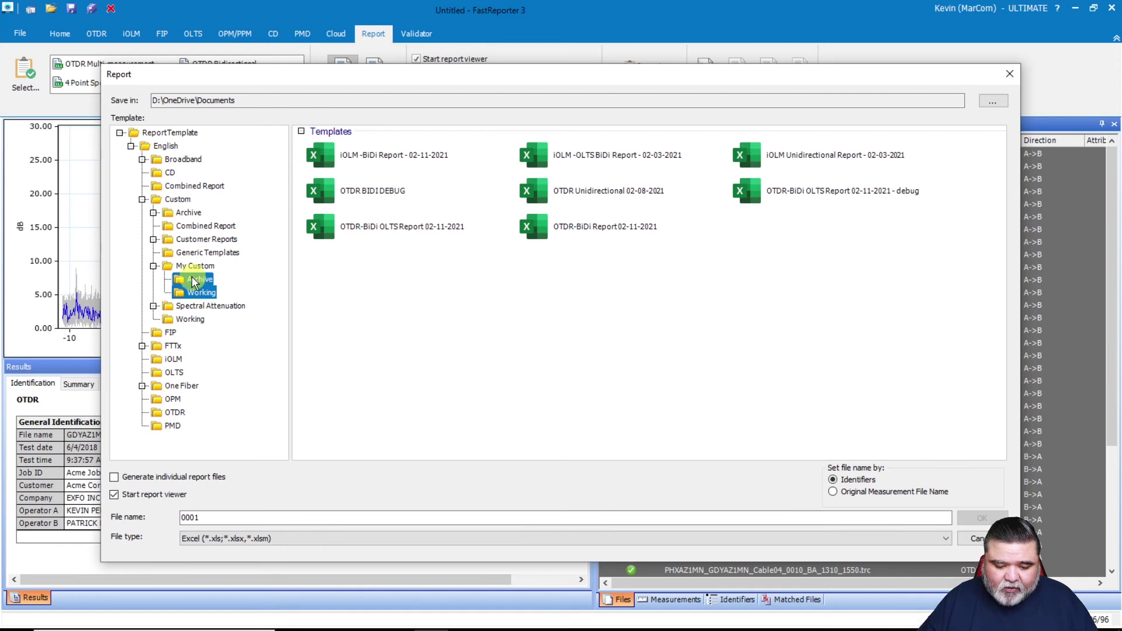
left_click(193, 270)
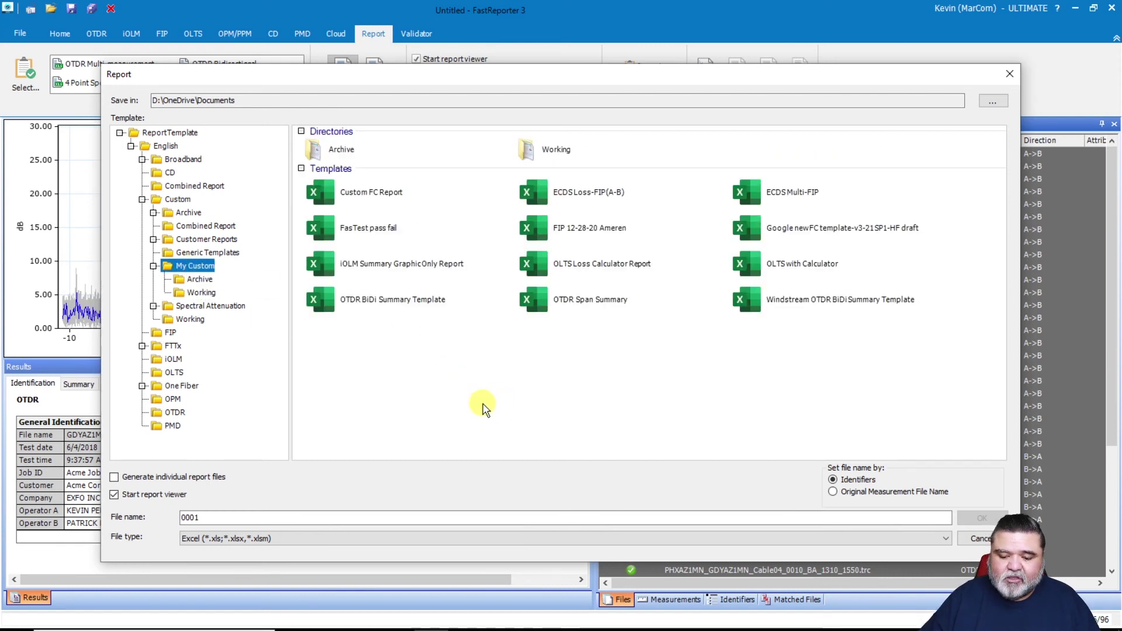
left_click(200, 293)
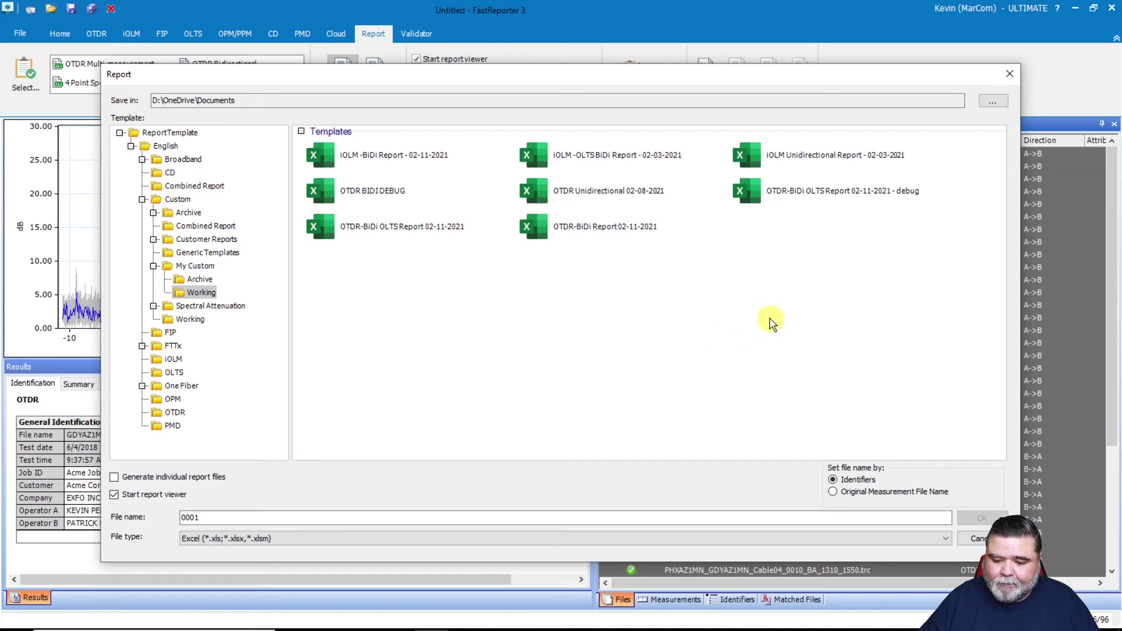
Generate 0001 from the OTDR-BiDi Report 02-11-2021 template, replacing the existing file.
left_click(612, 239)
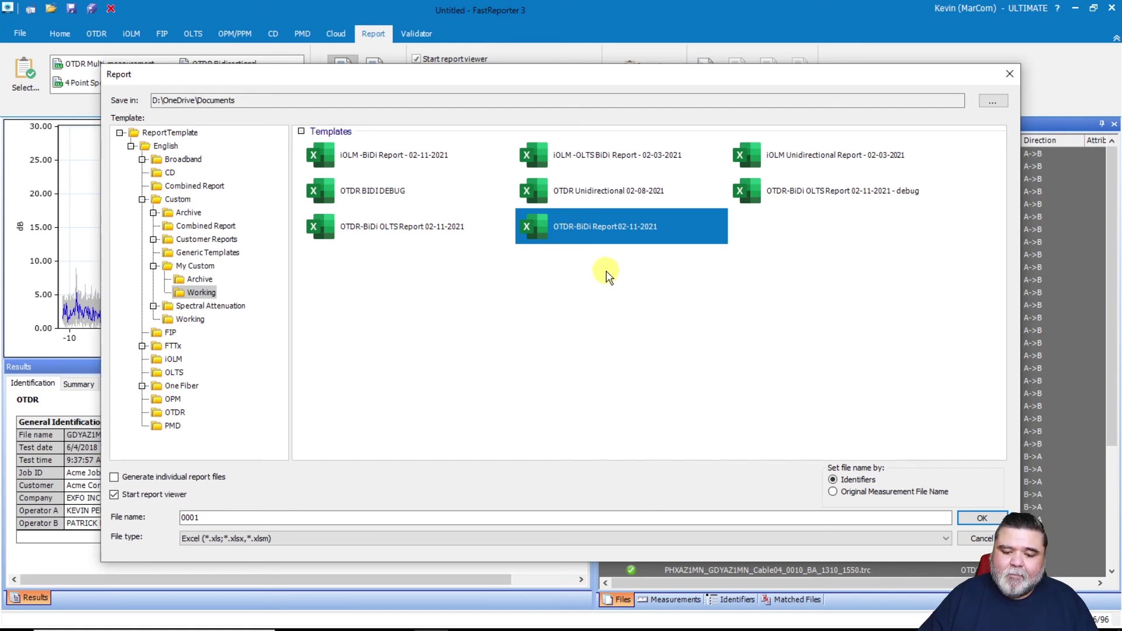
left_click(427, 229)
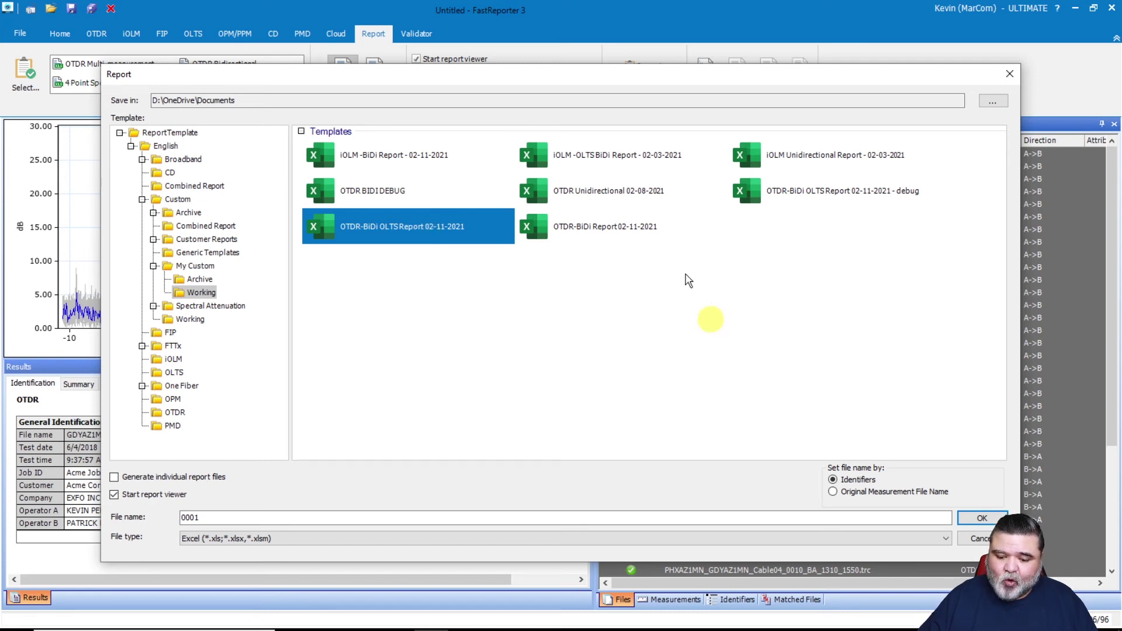
left_click(628, 226)
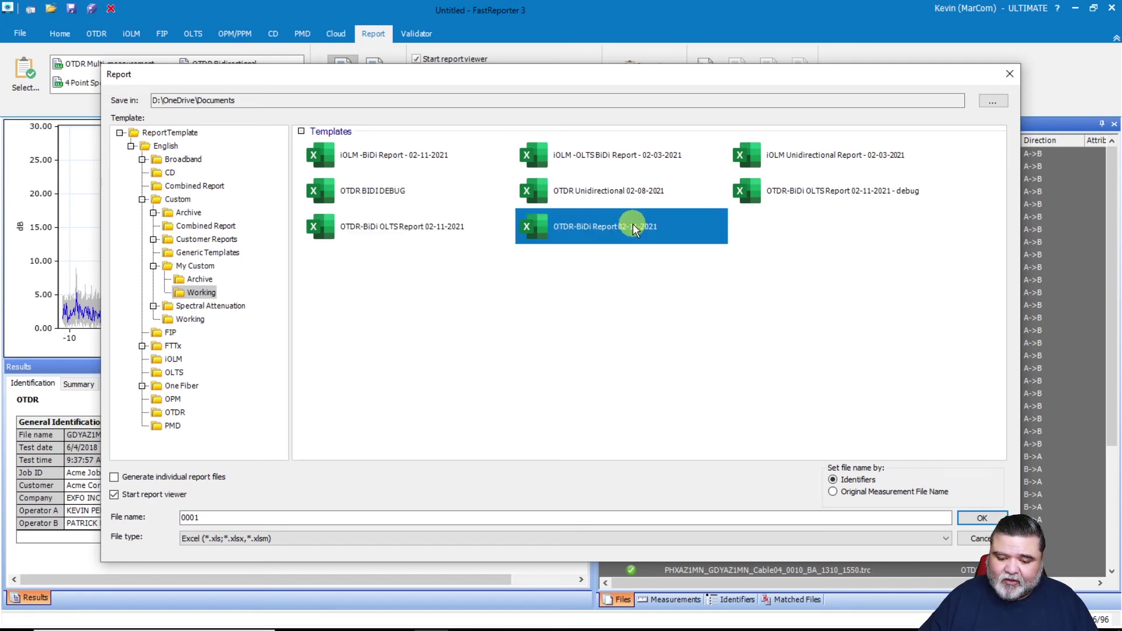
left_click(980, 518)
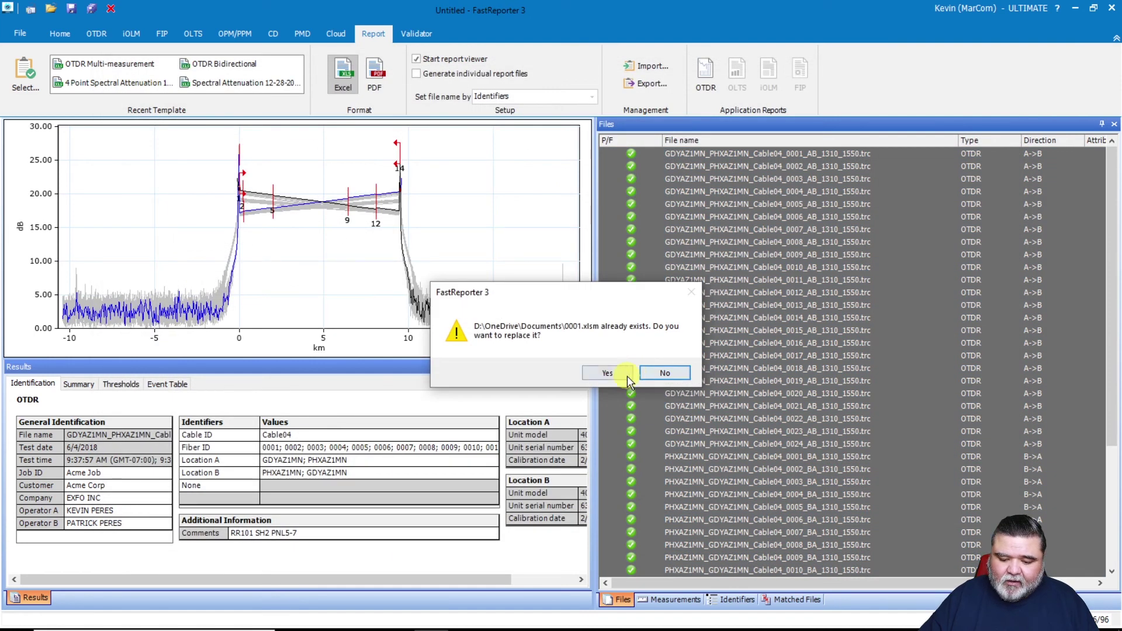
left_click(627, 376)
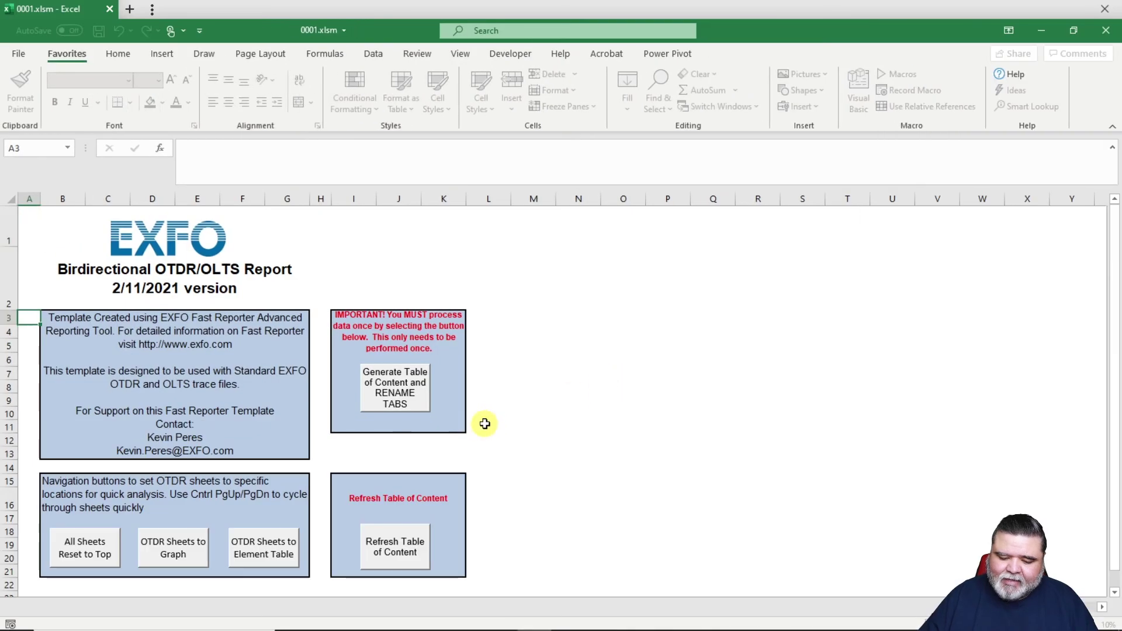
Generate the table of contents and rename the fiber tabs to 1, 2, 3….
left_click(256, 411)
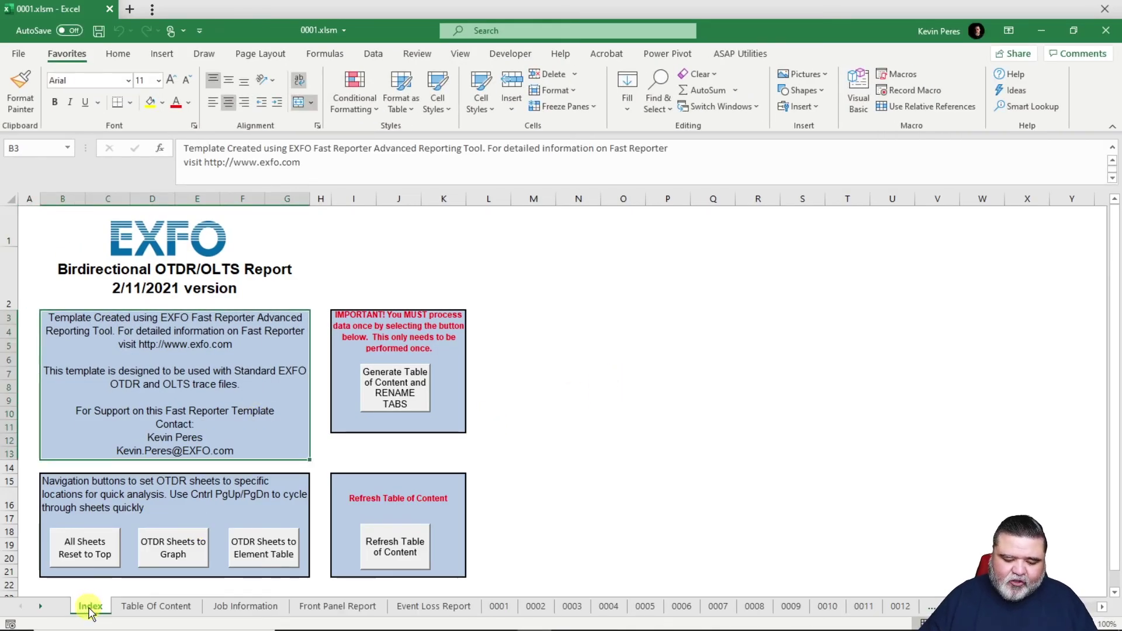
left_click(410, 391)
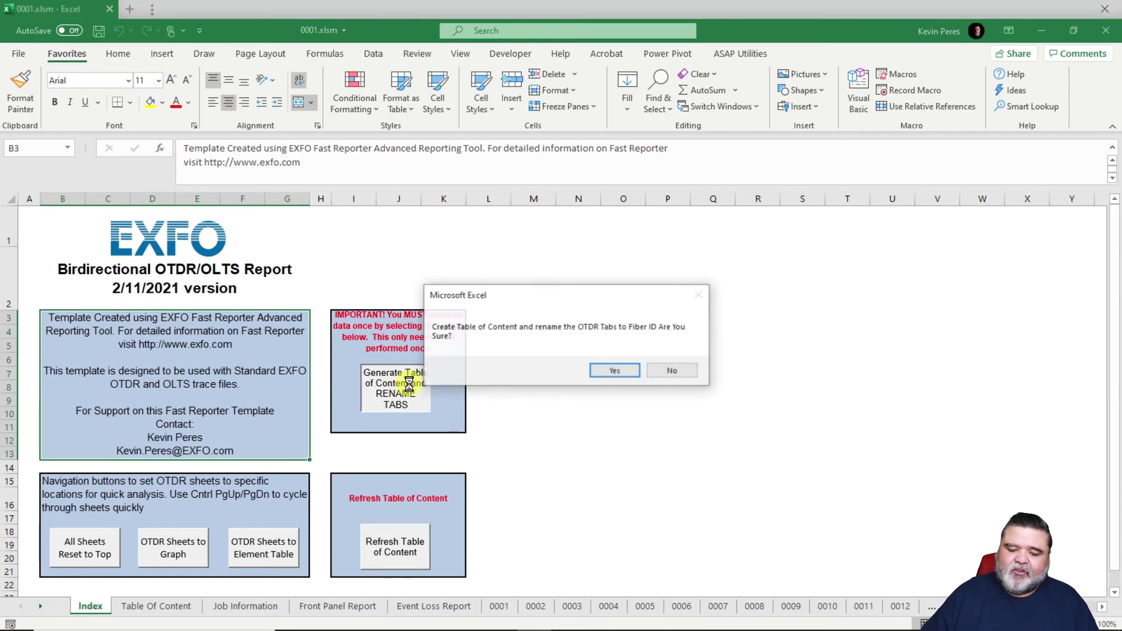
left_click(615, 373)
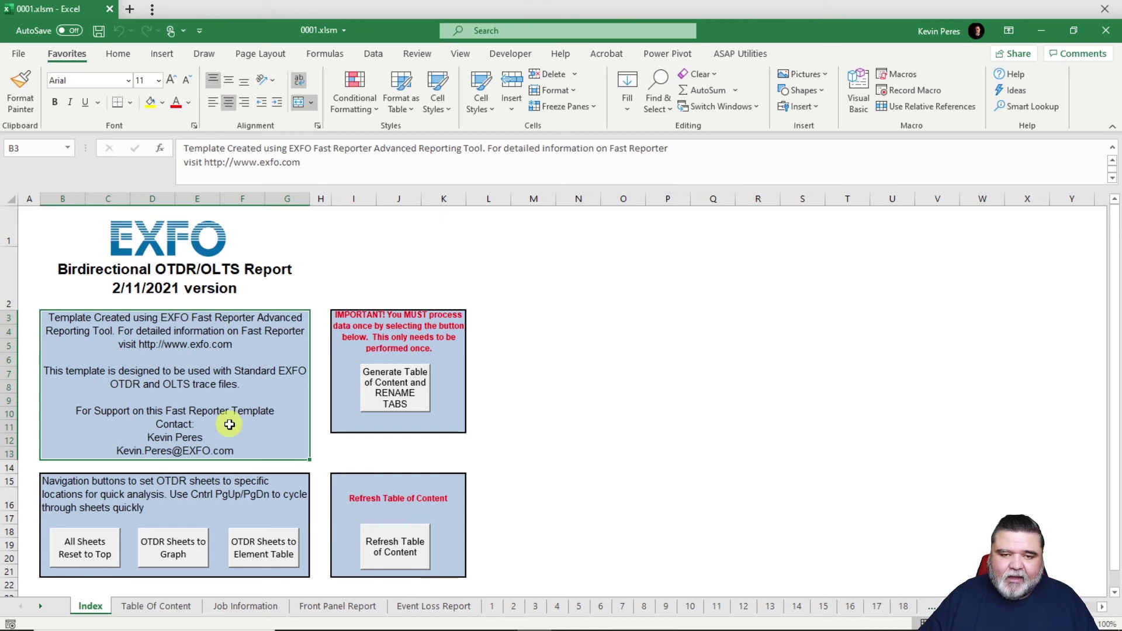
Browse Table Of Content, fiber sheet 12, Index, Job Information, then Front Panel Report.
left_click(171, 605)
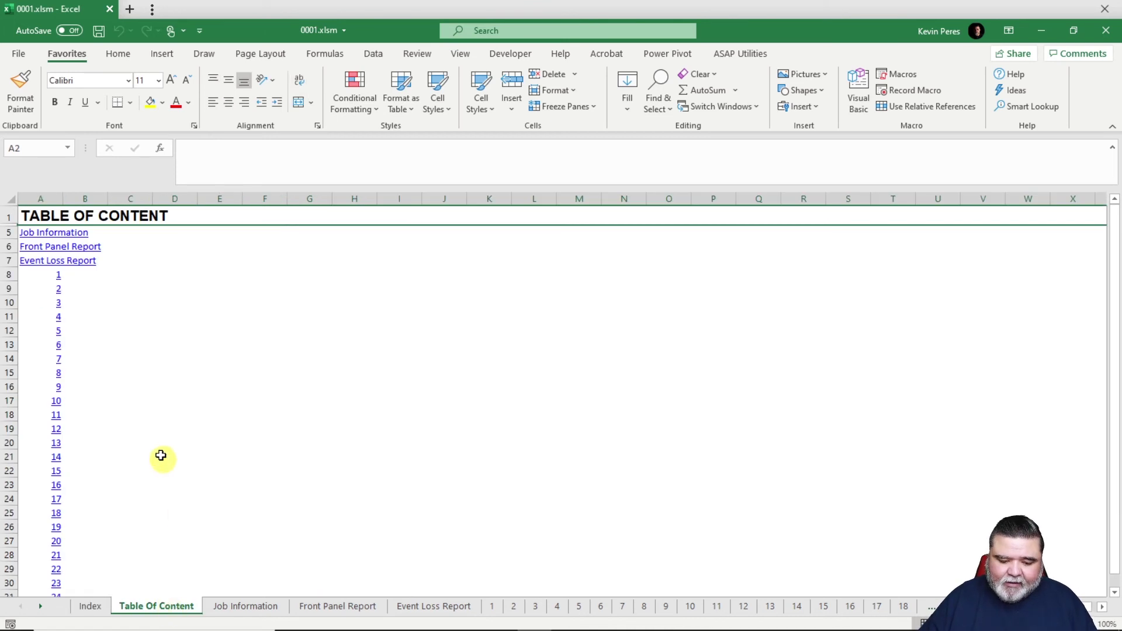
left_click(56, 428)
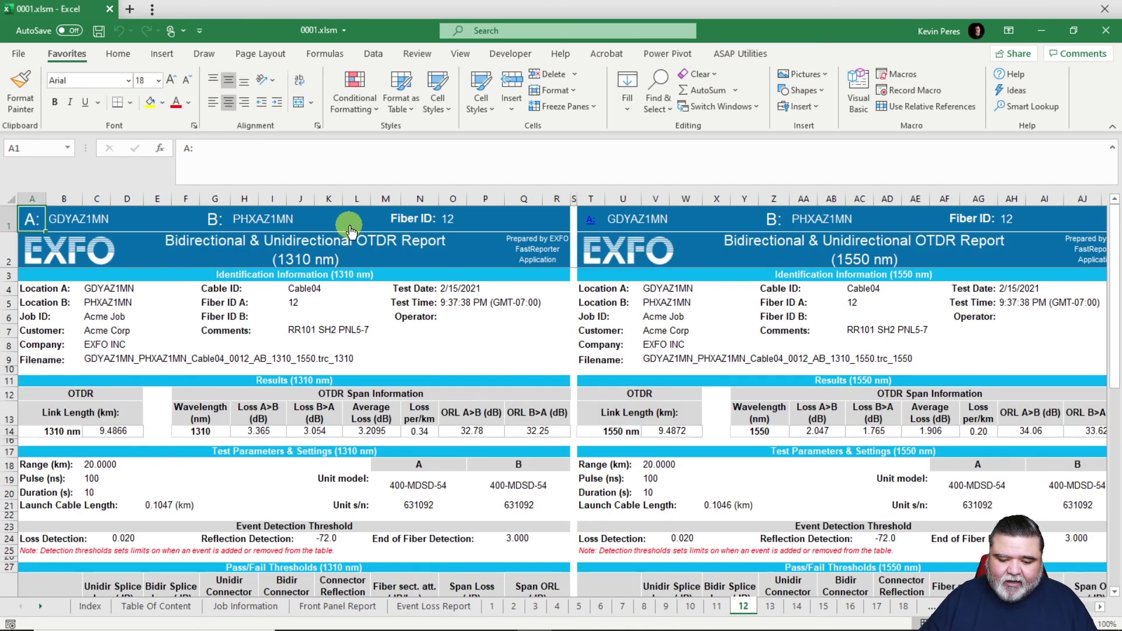
left_click(351, 229)
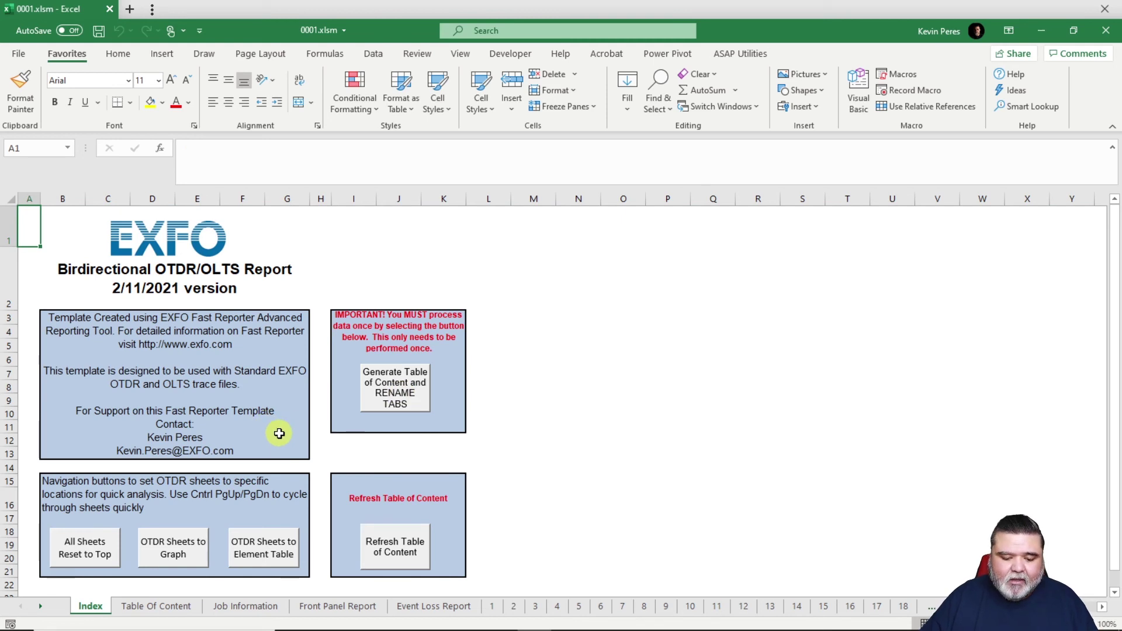
left_click(173, 607)
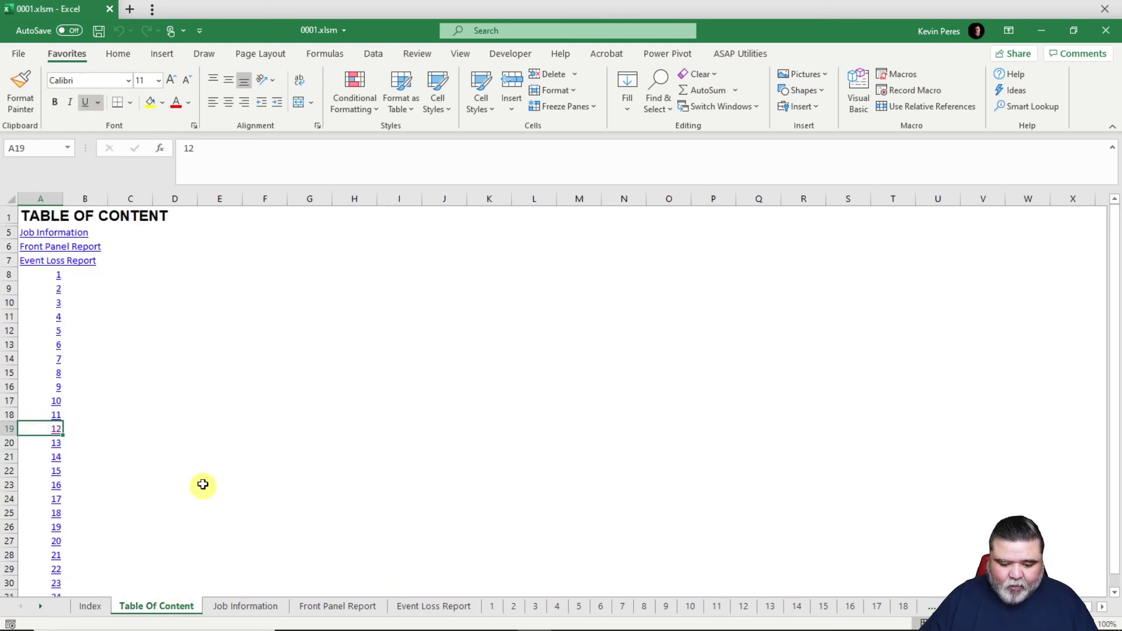
left_click(242, 607)
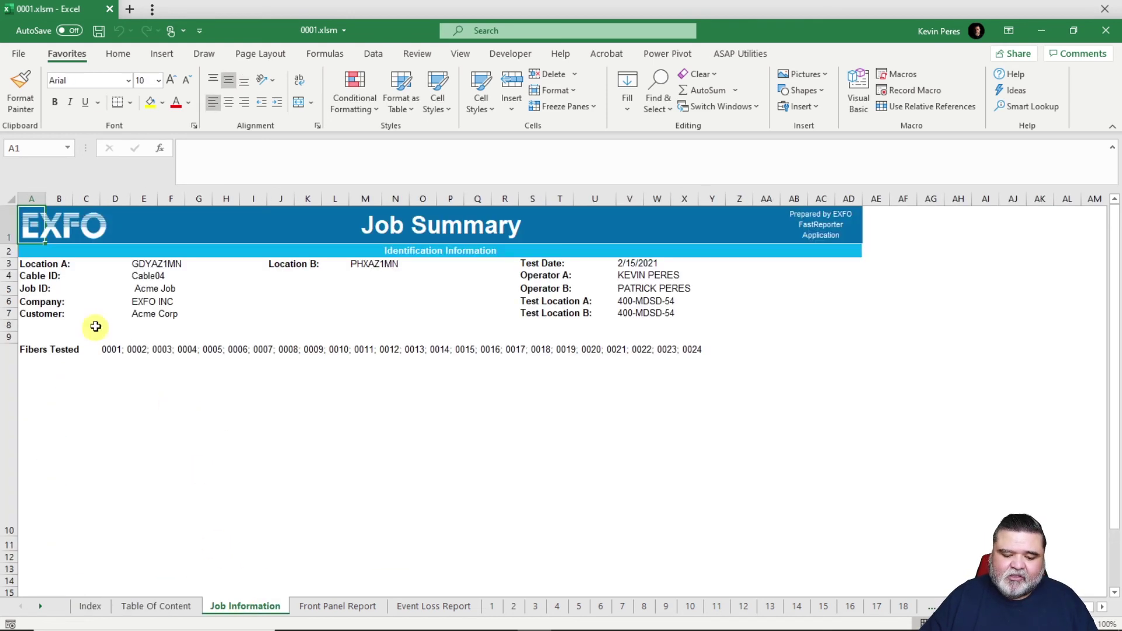
left_click(338, 607)
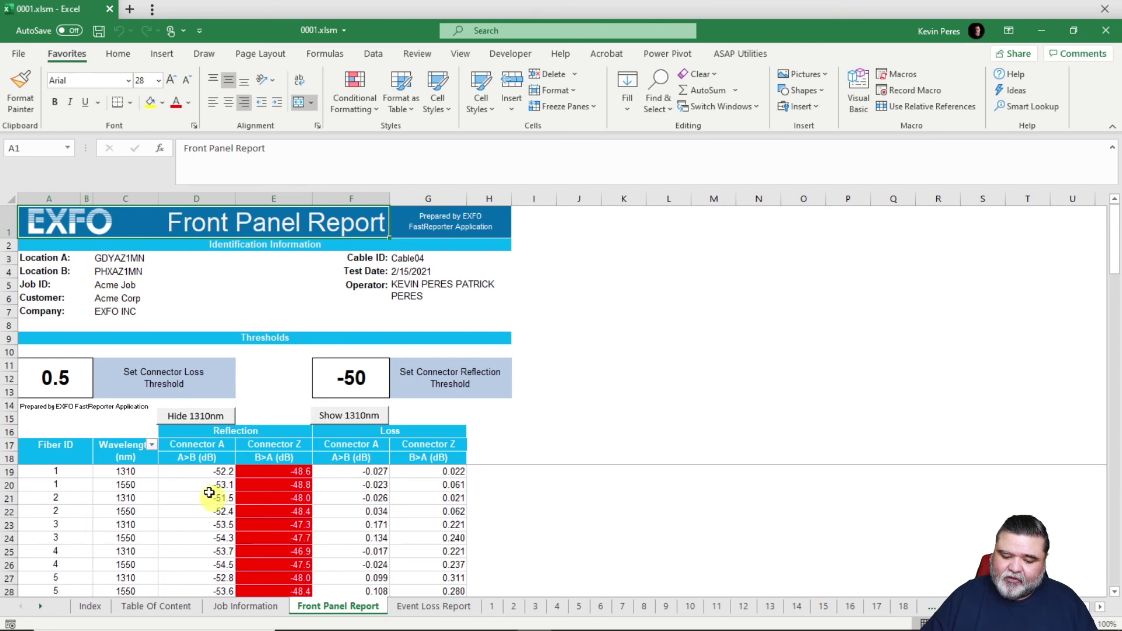
Type -48.4 over the -50 connector reflection threshold on the Front Panel Report.
left_click_drag(201, 475, 210, 538)
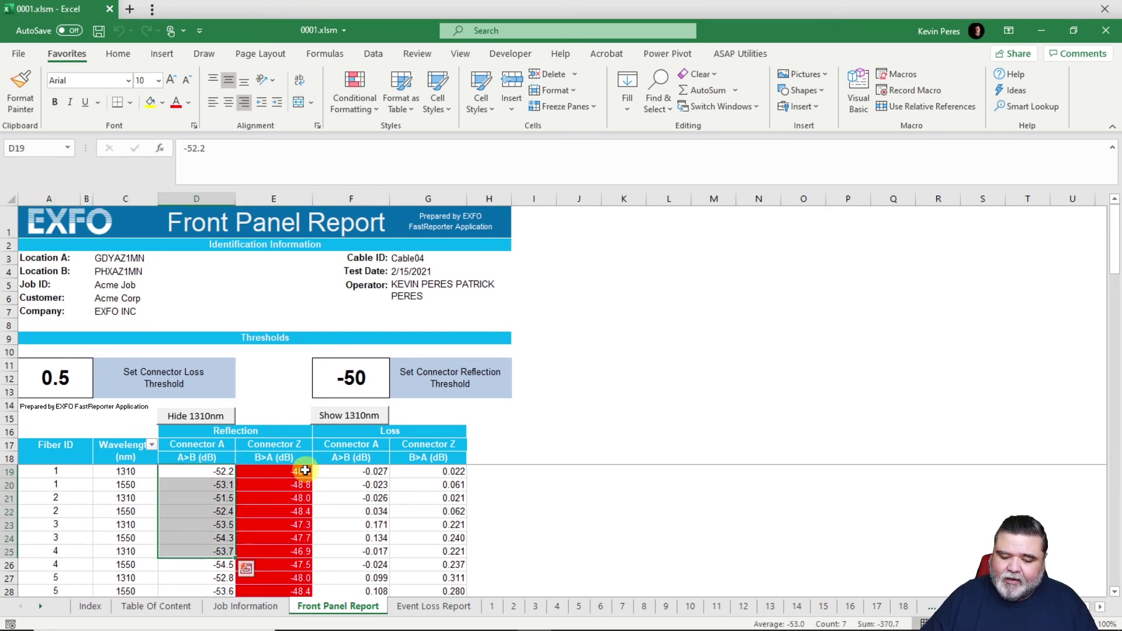
left_click_drag(298, 471, 293, 531)
left_click(350, 499)
left_click(360, 373)
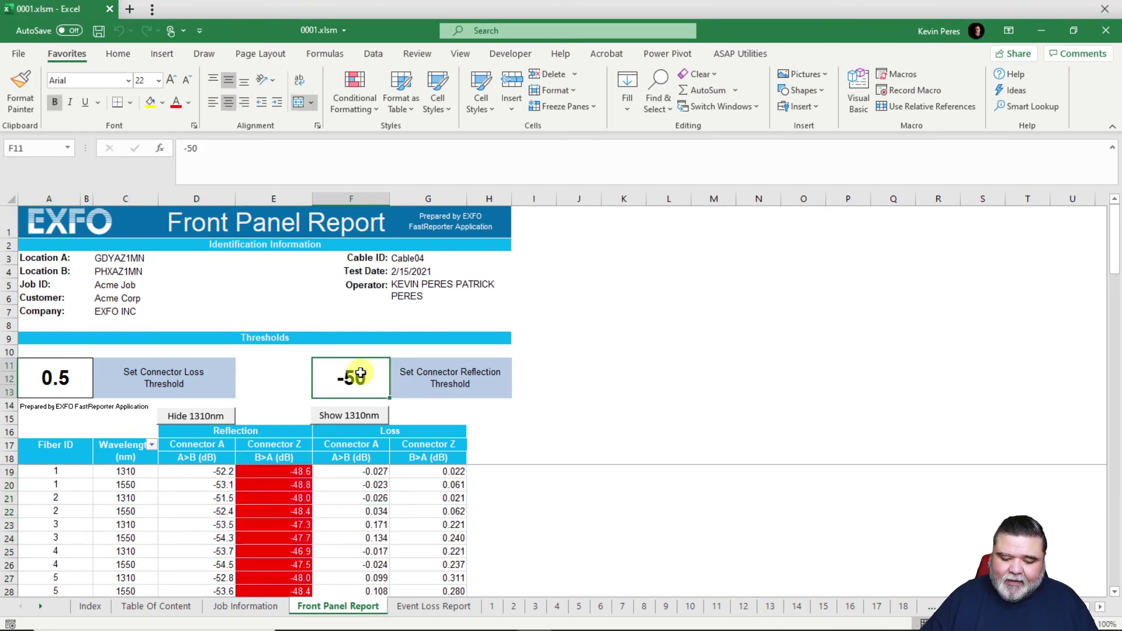
type("-48")
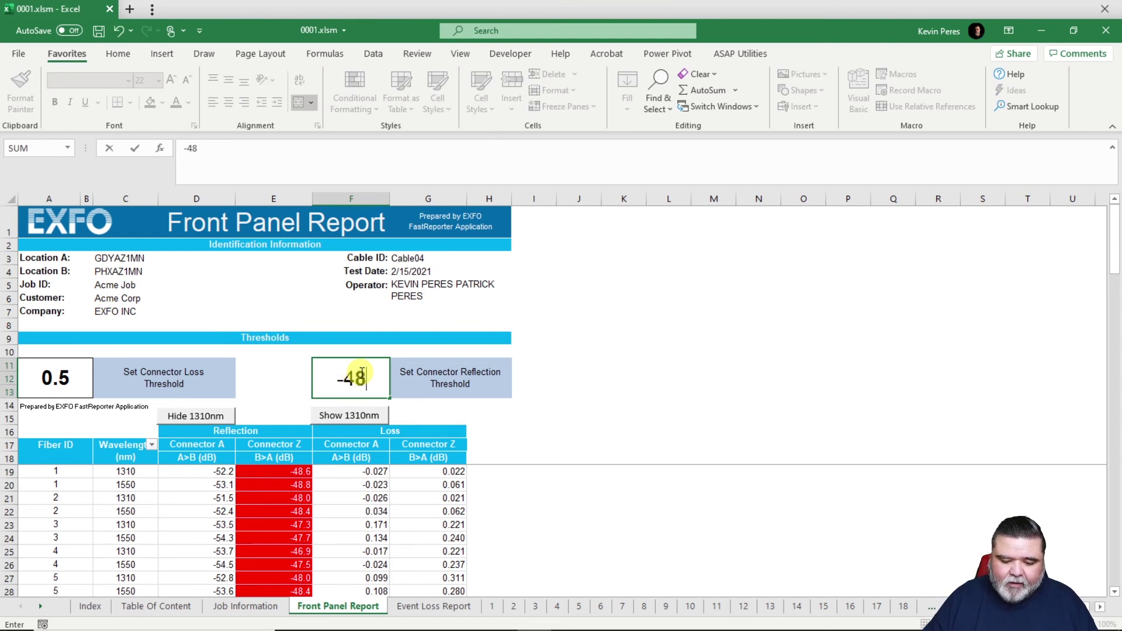
type(".4")
Commit the -48.4 threshold and look over the Event Loss Report sheet.
key("Return")
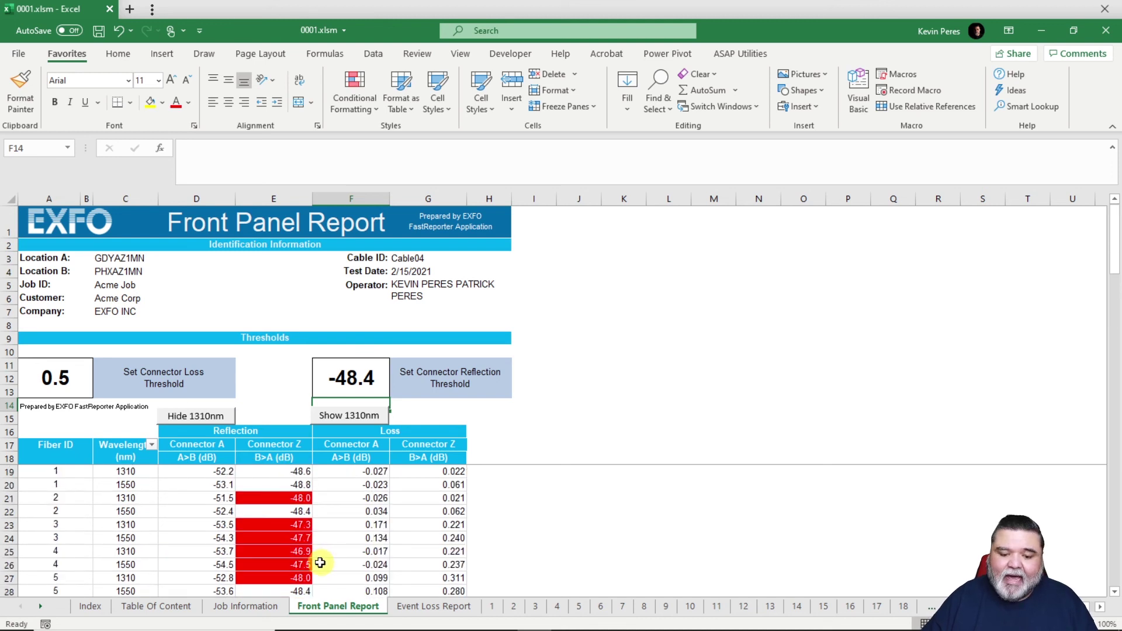
left_click(420, 613)
scroll(477, 532, "down", 9)
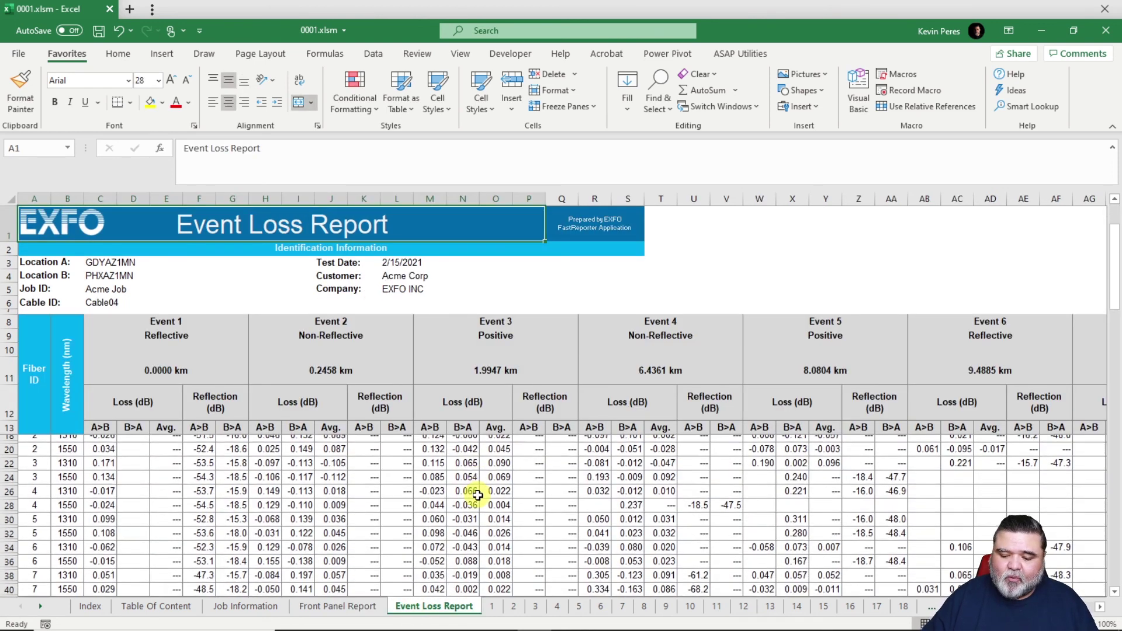
scroll(476, 532, "up", 9)
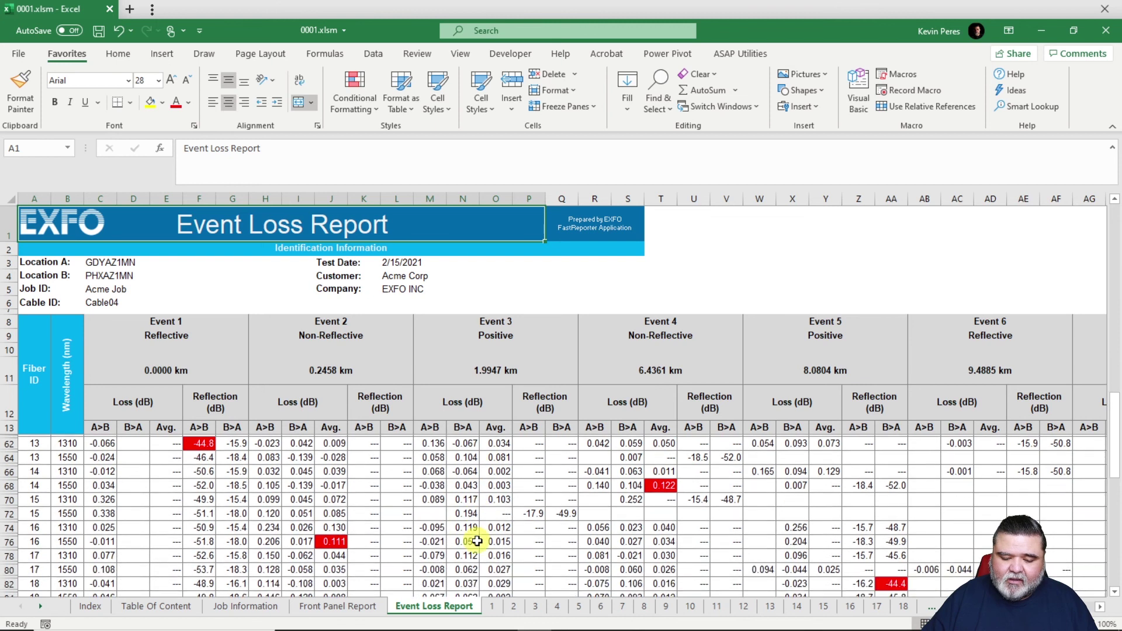
Scroll through fiber 1's report, then reset all sheets to top from the Index.
left_click(493, 607)
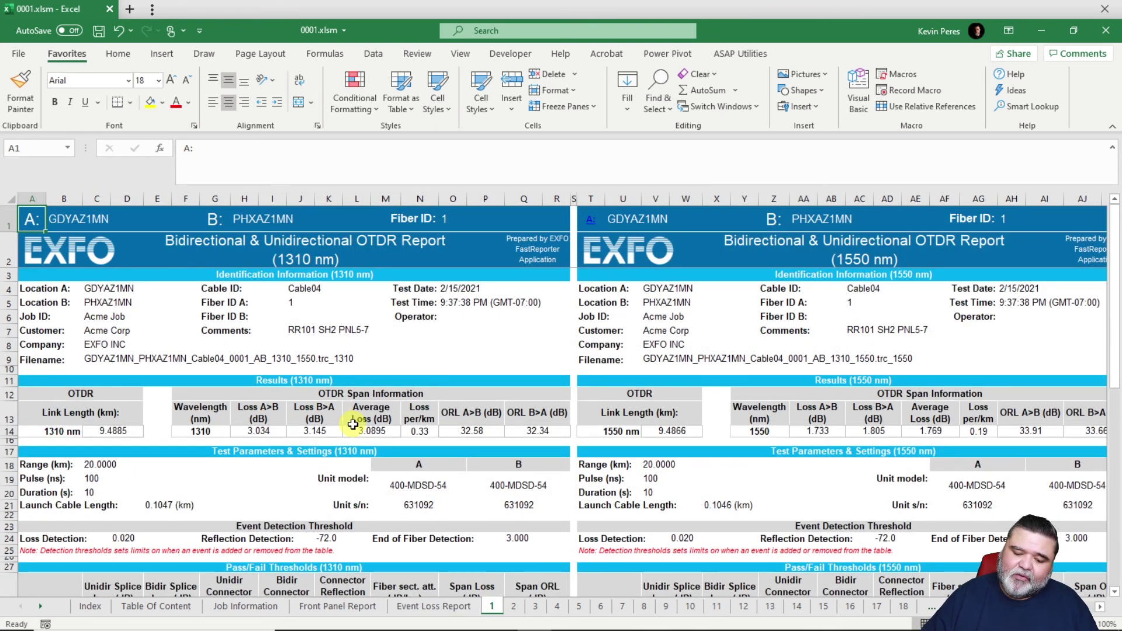
scroll(669, 548, "down", 5)
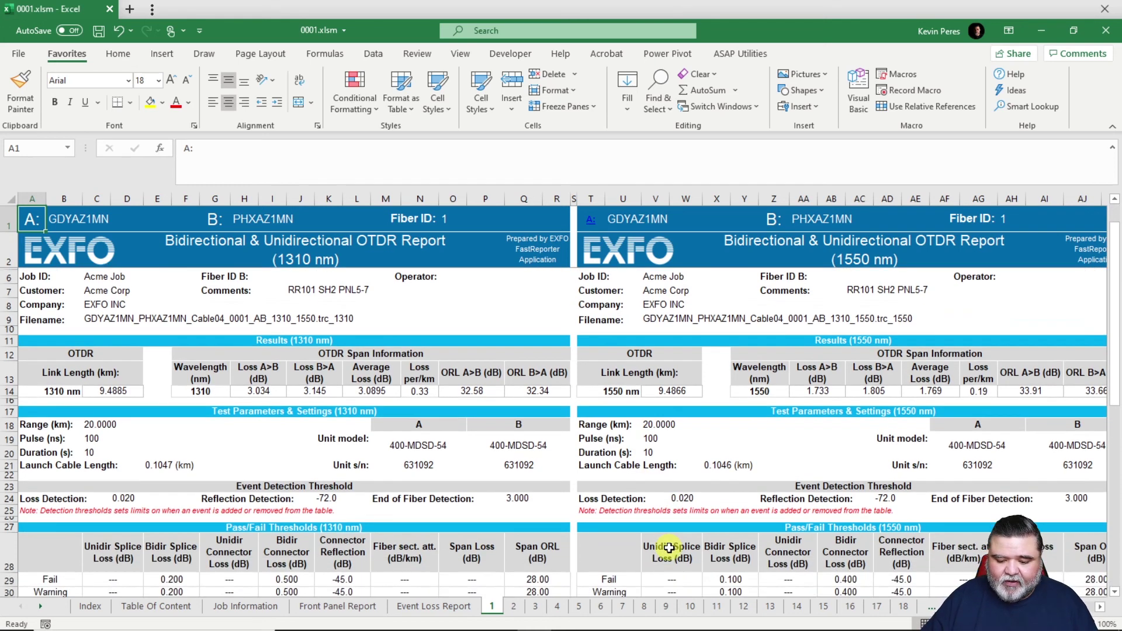
scroll(669, 547, "down", 6)
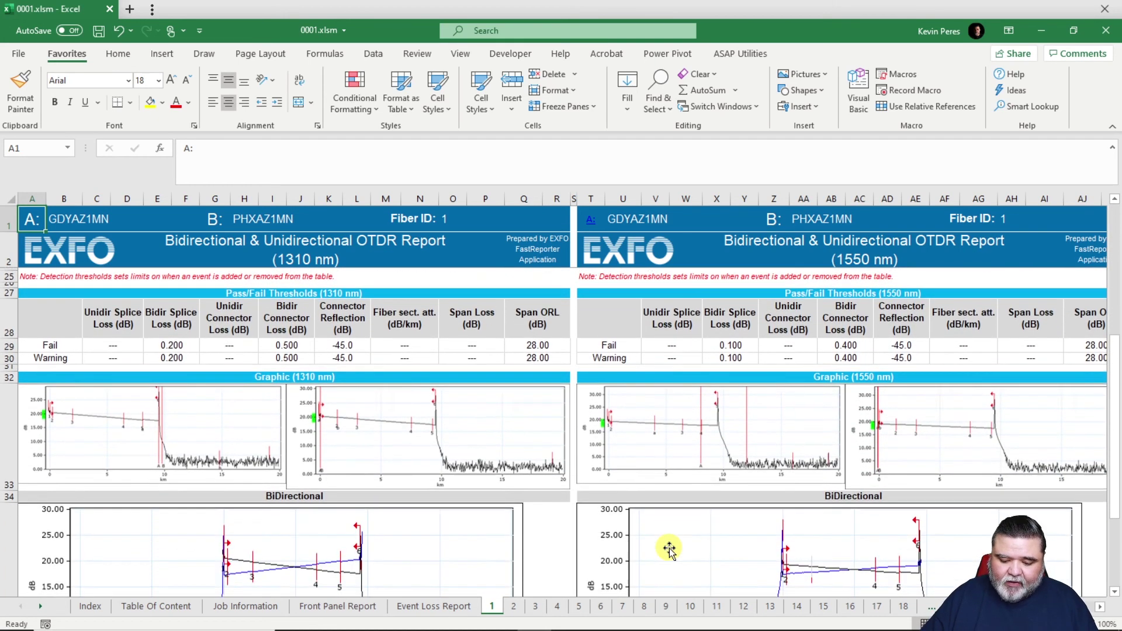
scroll(669, 548, "up", 2)
scroll(669, 548, "down", 3)
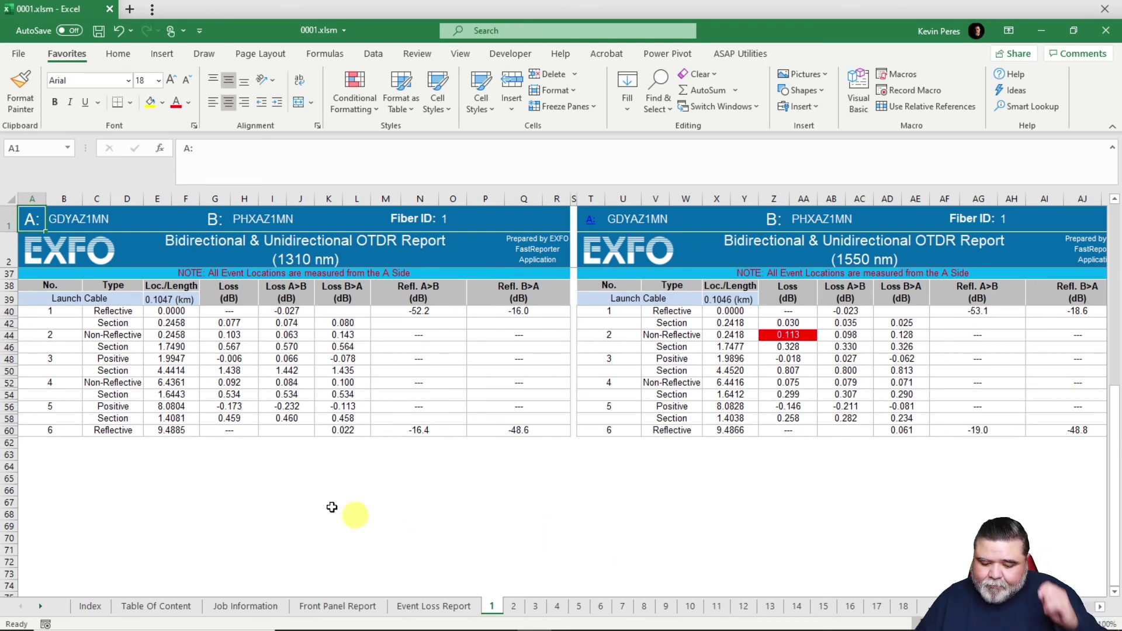
left_click(92, 605)
left_click(120, 541)
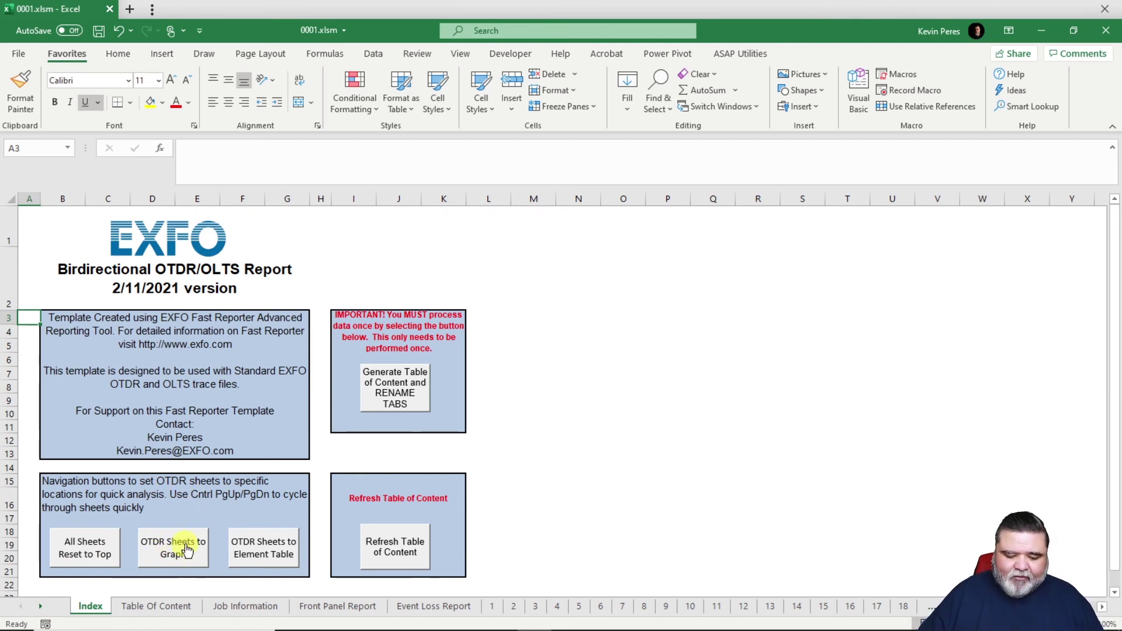
Position every OTDR sheet at its graphs and step through the first fiber sheets.
left_click(186, 558)
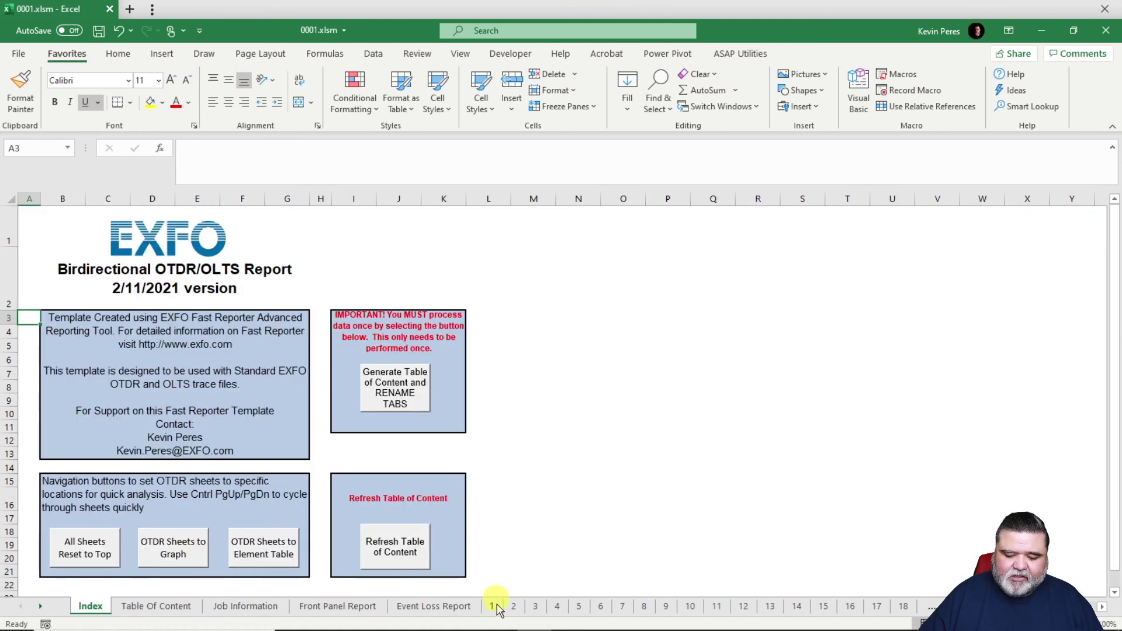
left_click(492, 606)
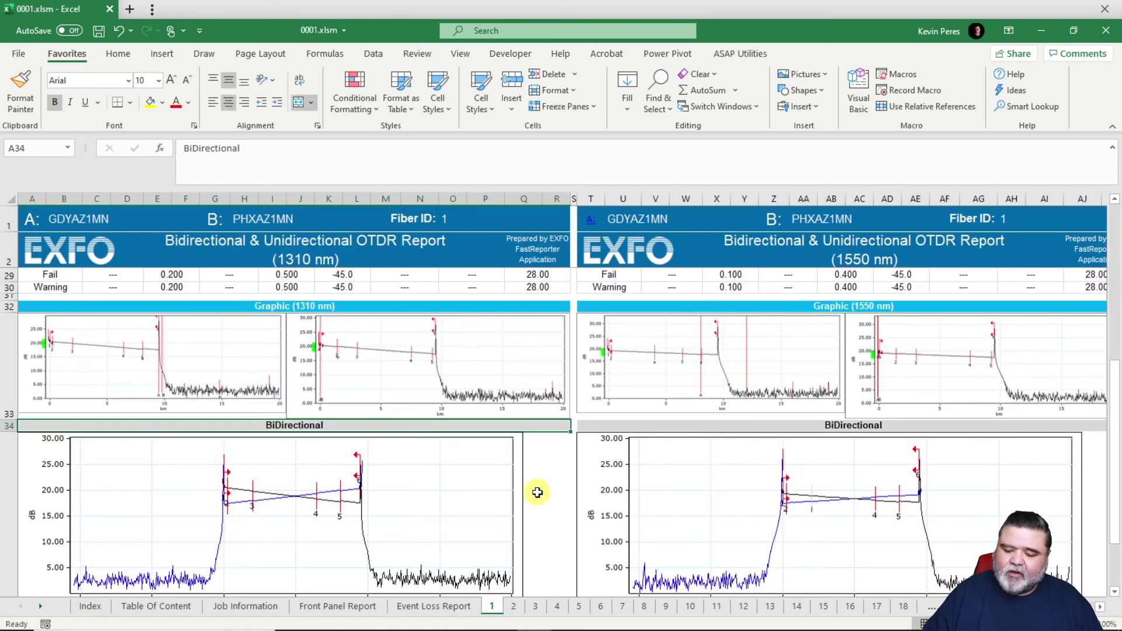
key("ctrl+Page_Down")
key("ctrl+Page_Down")
key("ctrl+Page_Down")
key("ctrl+Page_Down")
key("ctrl+Page_Down")
key("ctrl+Page_Down")
key("ctrl+Page_Down")
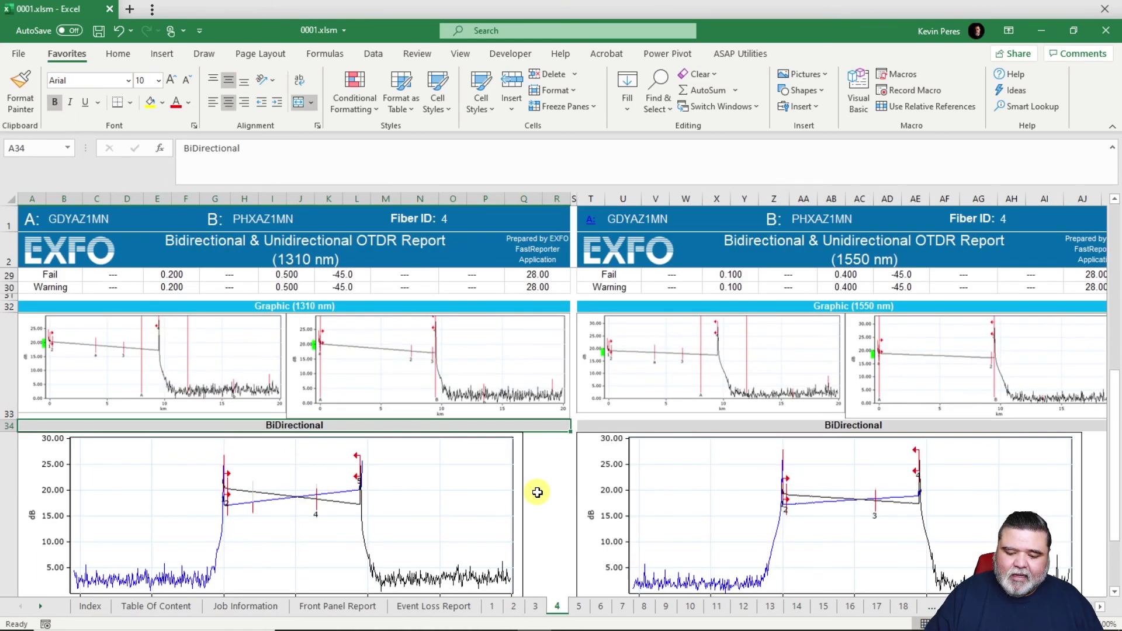
key("ctrl+Page_Down")
key("ctrl+Page_Down")
key("ctrl+Page_Down")
key("ctrl+Page_Down")
key("ctrl+Page_Down")
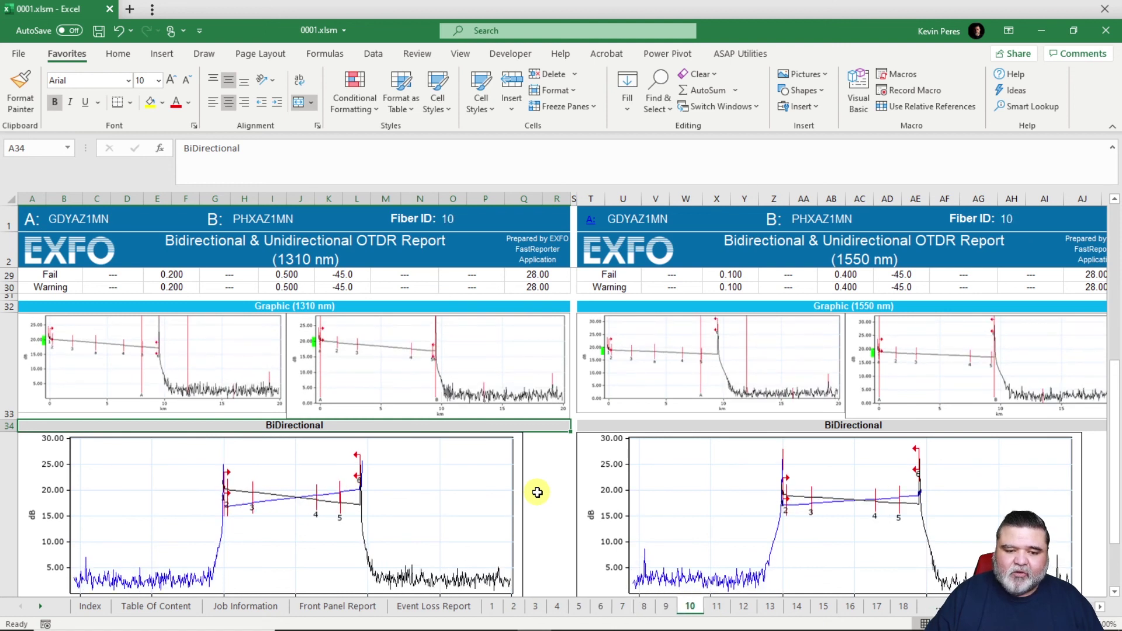
key("ctrl+Page_Down")
key("ctrl+Page_Down")
key("ctrl+Page_Down")
key("ctrl+Home")
key("ctrl+Page_Up")
key("ctrl+Page_Up")
key("ctrl+Page_Up")
key("ctrl+Page_Up")
key("ctrl+Page_Up")
key("ctrl+Page_Up")
key("ctrl+Page_Up")
key("ctrl+Page_Up")
key("ctrl+Page_Up")
key("ctrl+Page_Up")
key("ctrl+Page_Up")
key("ctrl+Page_Up")
key("ctrl+Page_Up")
key("ctrl+Page_Up")
key("ctrl+Page_Up")
key("ctrl+Page_Up")
key("ctrl+Page_Up")
key("ctrl+Page_Up")
key("ctrl+Page_Up")
key("ctrl+Page_Up")
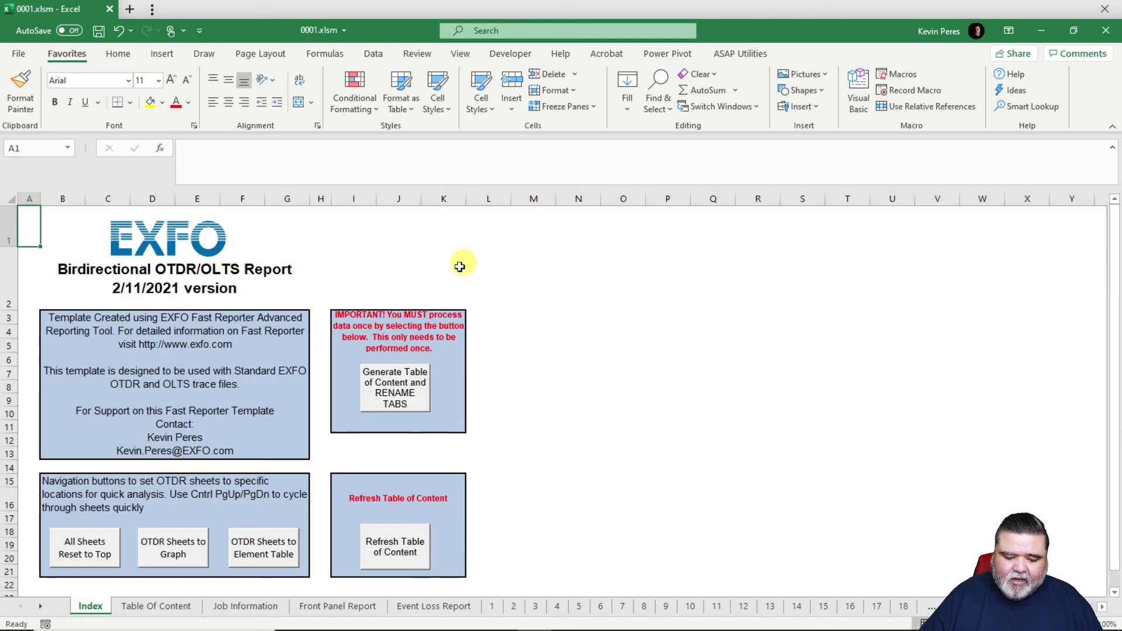
Position every sheet at its event table, page through to fiber 9, then return to Index.
left_click(268, 558)
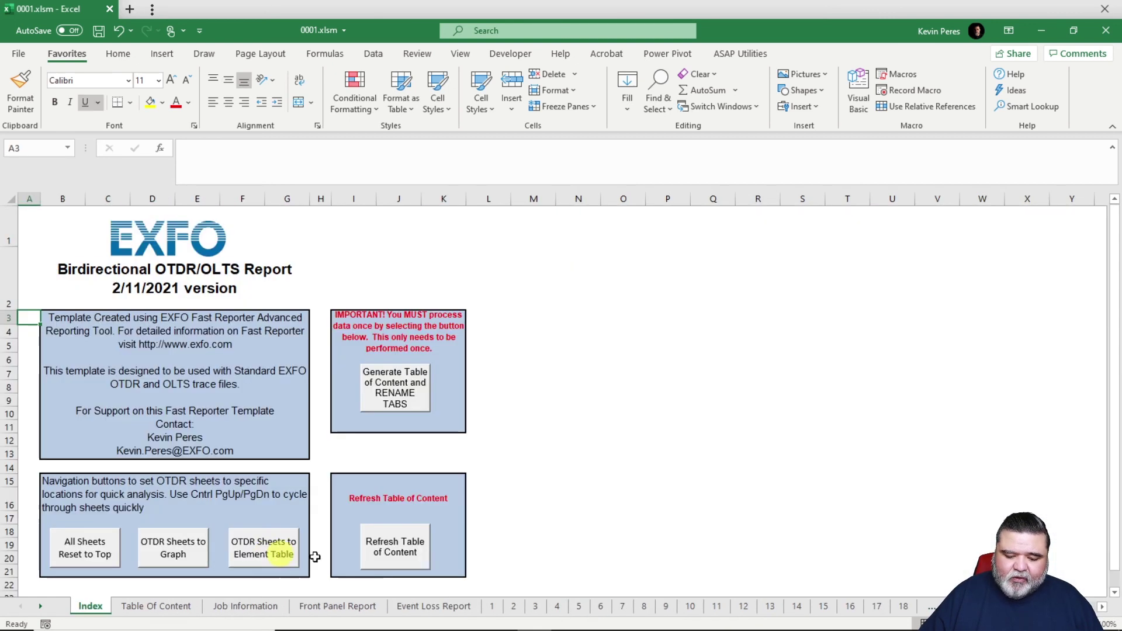
left_click(495, 608)
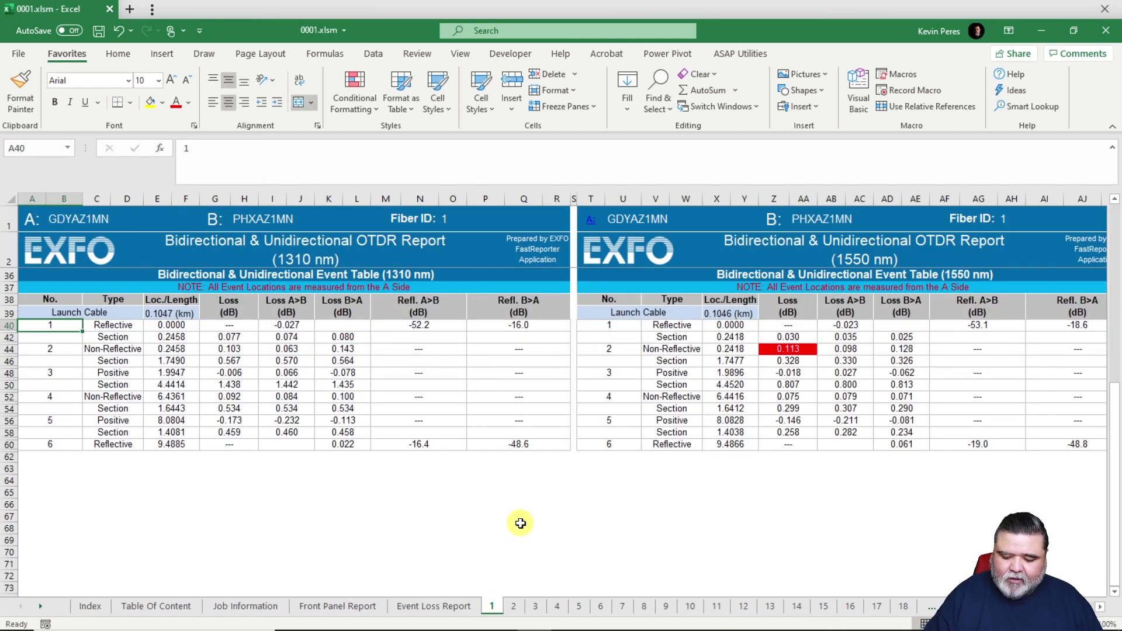
key("ctrl+Page_Down")
key("ctrl+Page_Down")
key("ctrl+Page_Down")
key("ctrl+Page_Down")
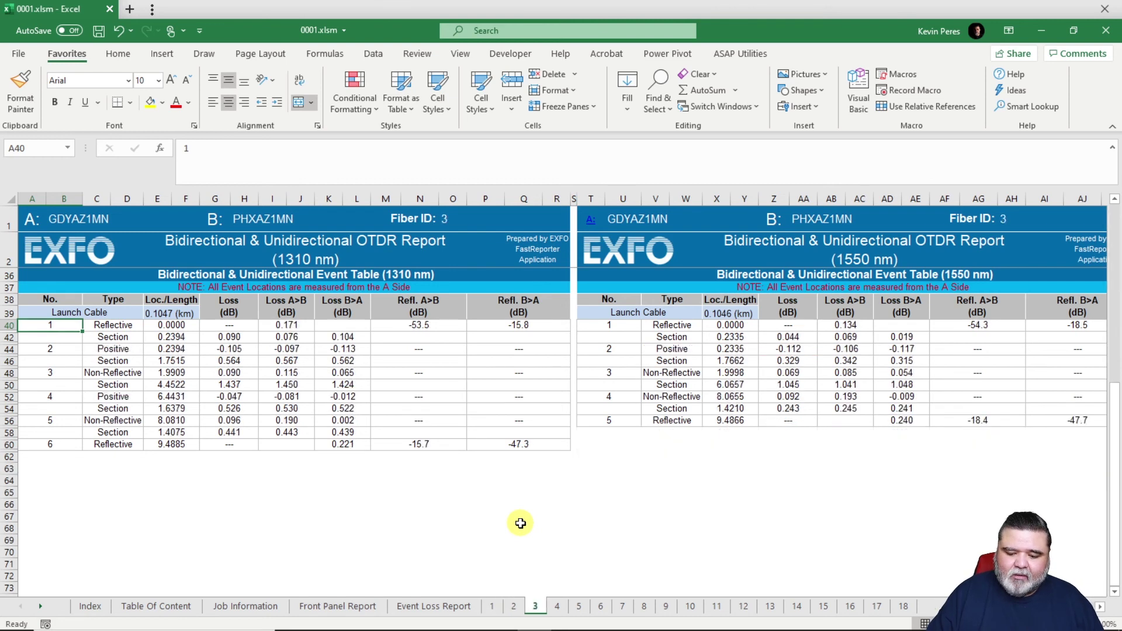
key("ctrl+Page_Down")
key("ctrl+Page_Down")
key("ctrl+Page_Down")
key("ctrl+Page_Down")
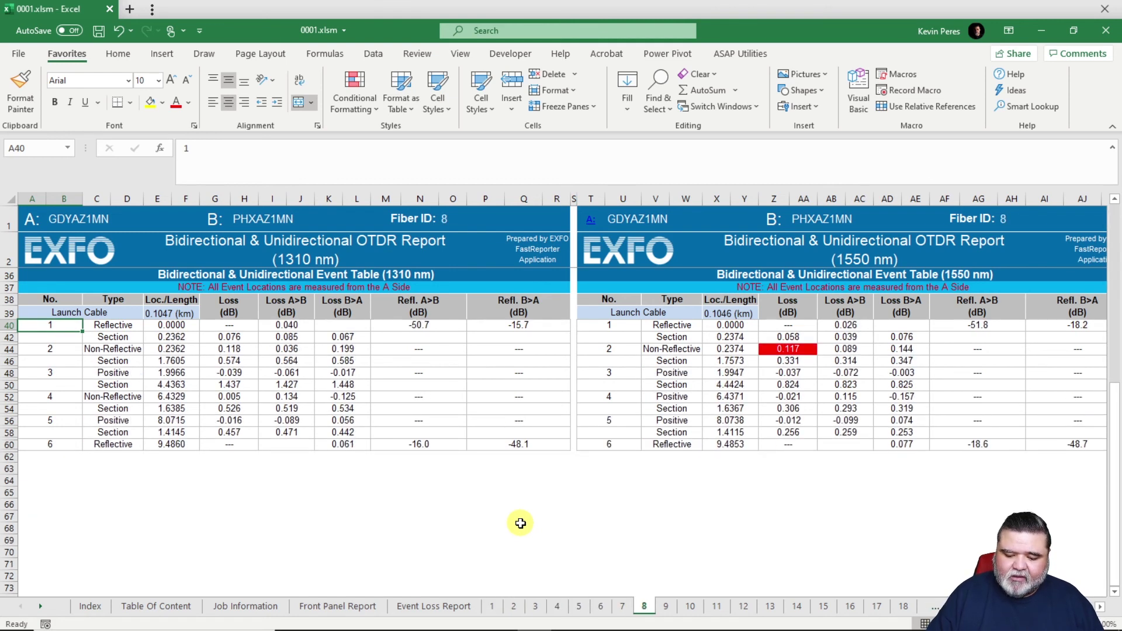
key("ctrl+Page_Up")
key("ctrl+Page_Down")
key("ctrl+Page_Up")
key("ctrl+Page_Down")
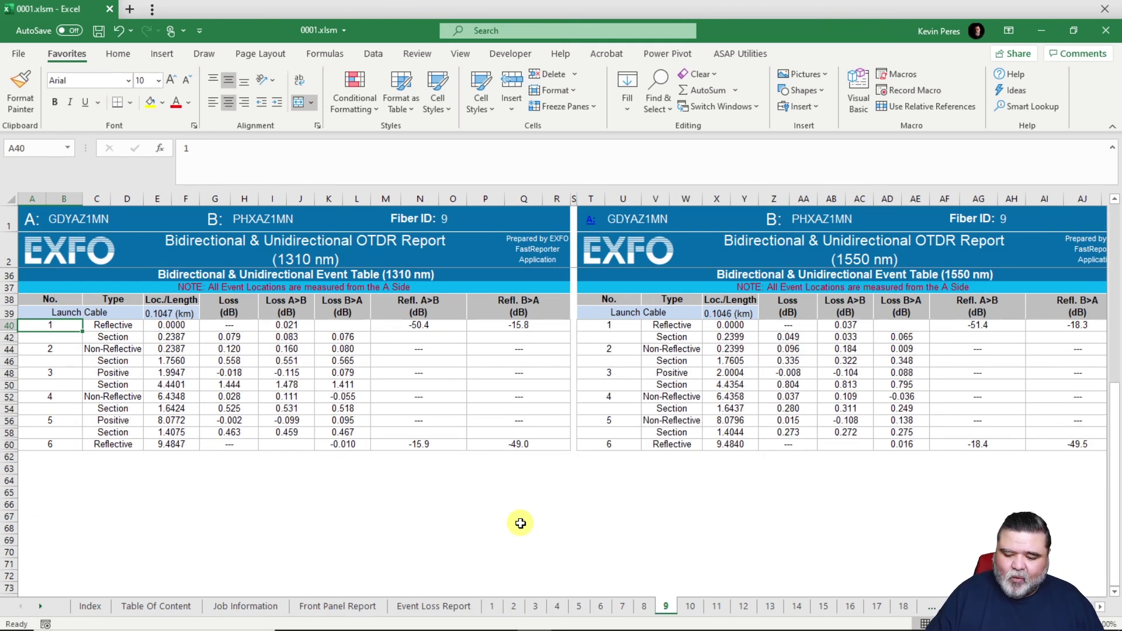
left_click(437, 258)
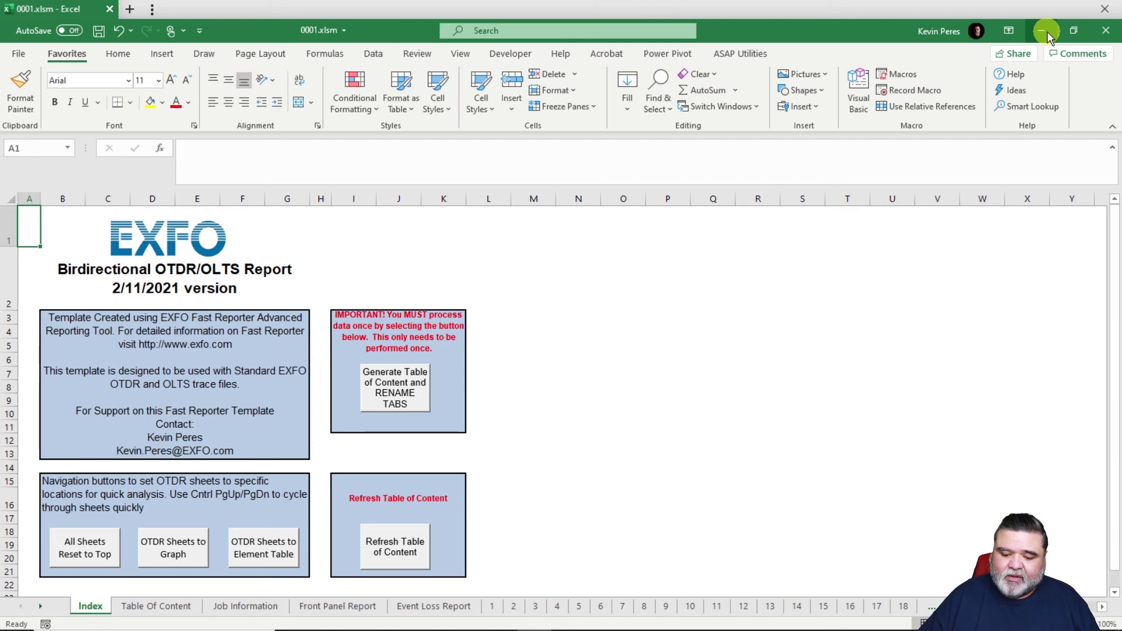
Close the 0001.xlsm workbook without saving its changes.
left_click(1104, 9)
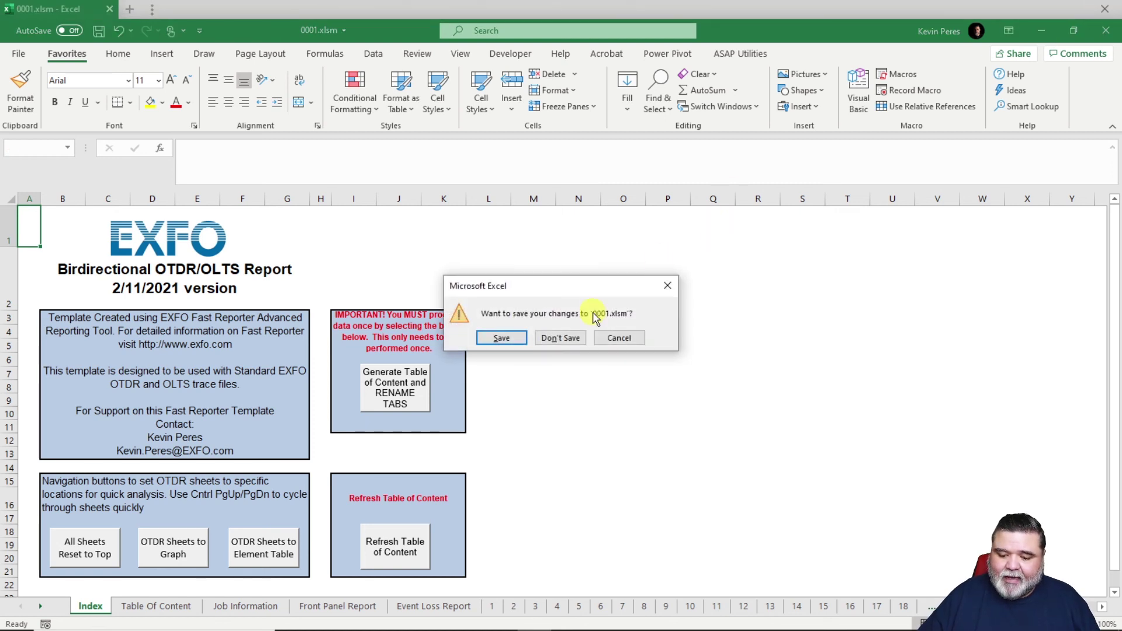
left_click(559, 338)
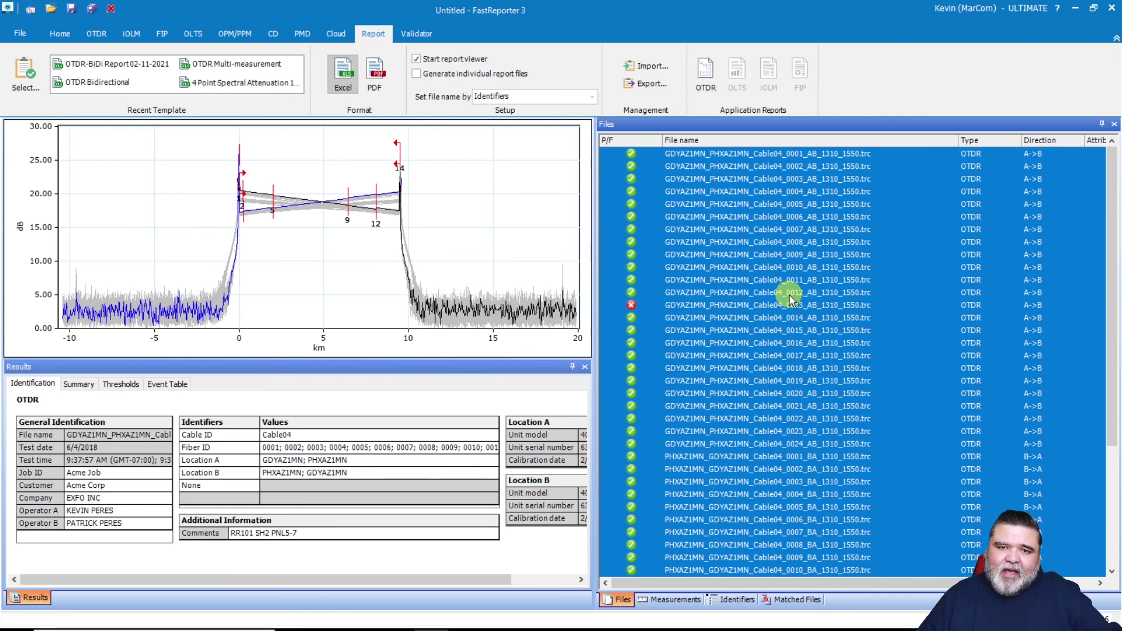
Save the work as the project file 'training demo' in the Downloads folder.
left_click(19, 34)
mouse_move(58, 164)
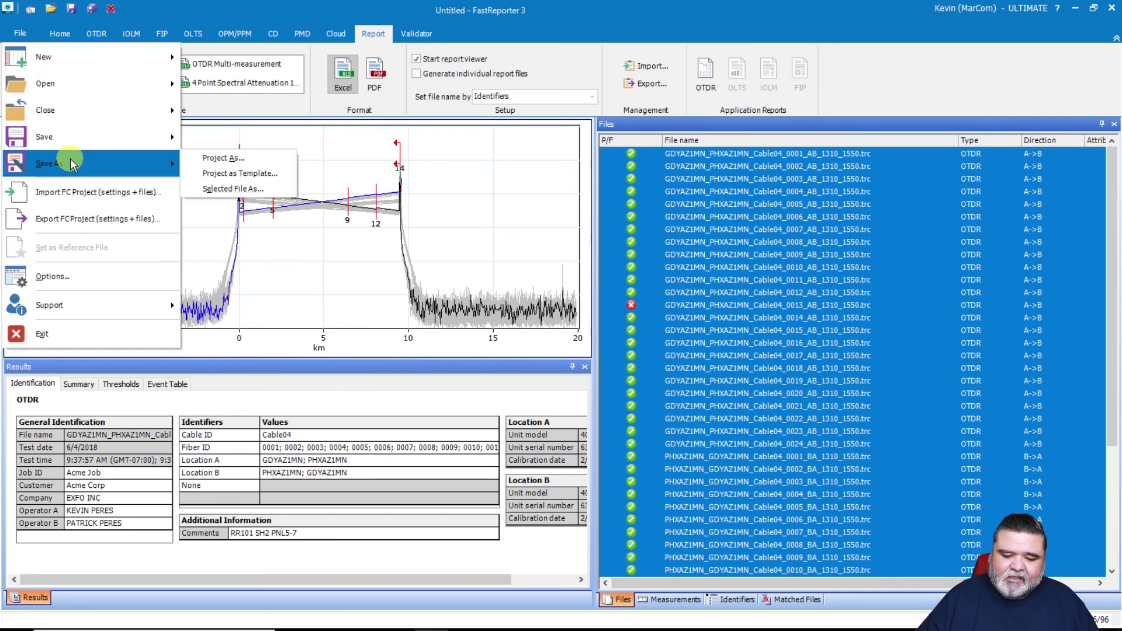
left_click(243, 158)
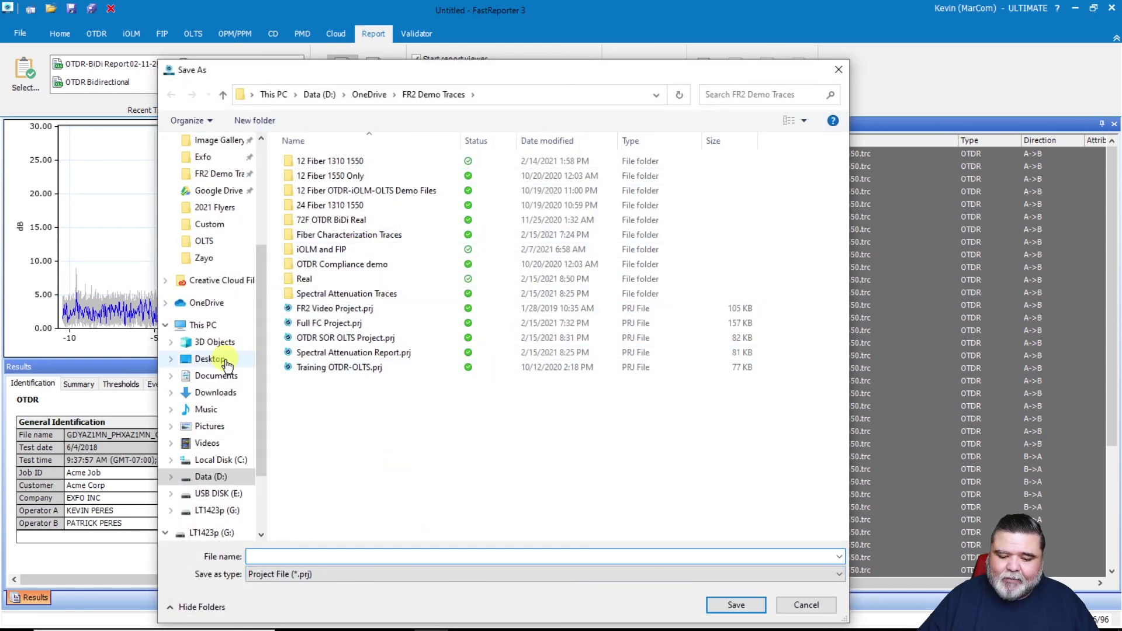
left_click(216, 392)
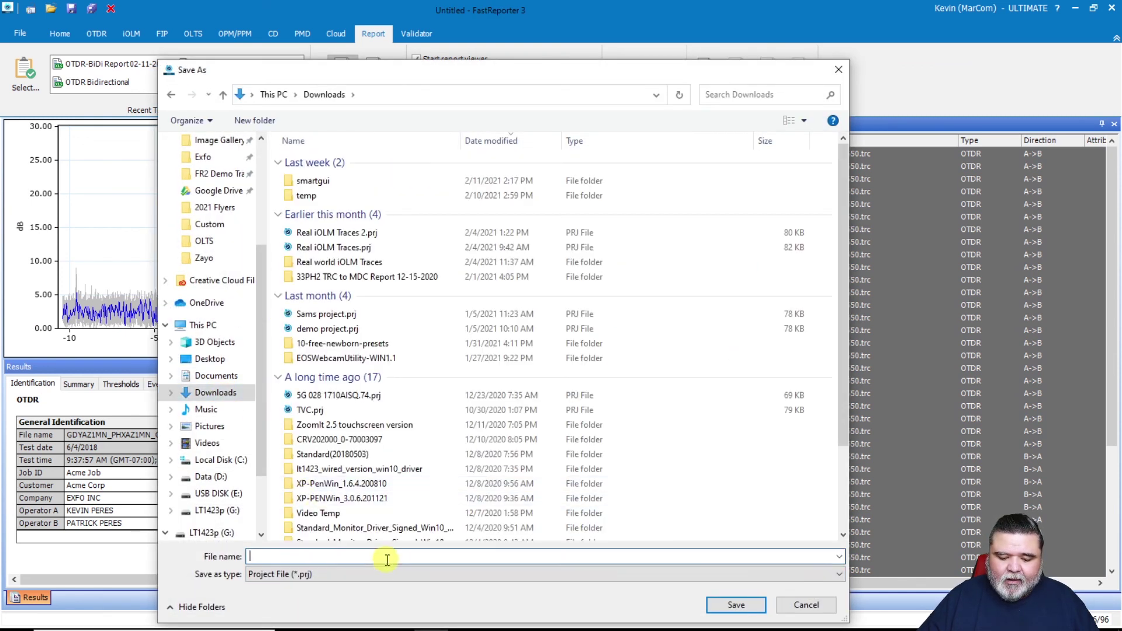
type("training demo")
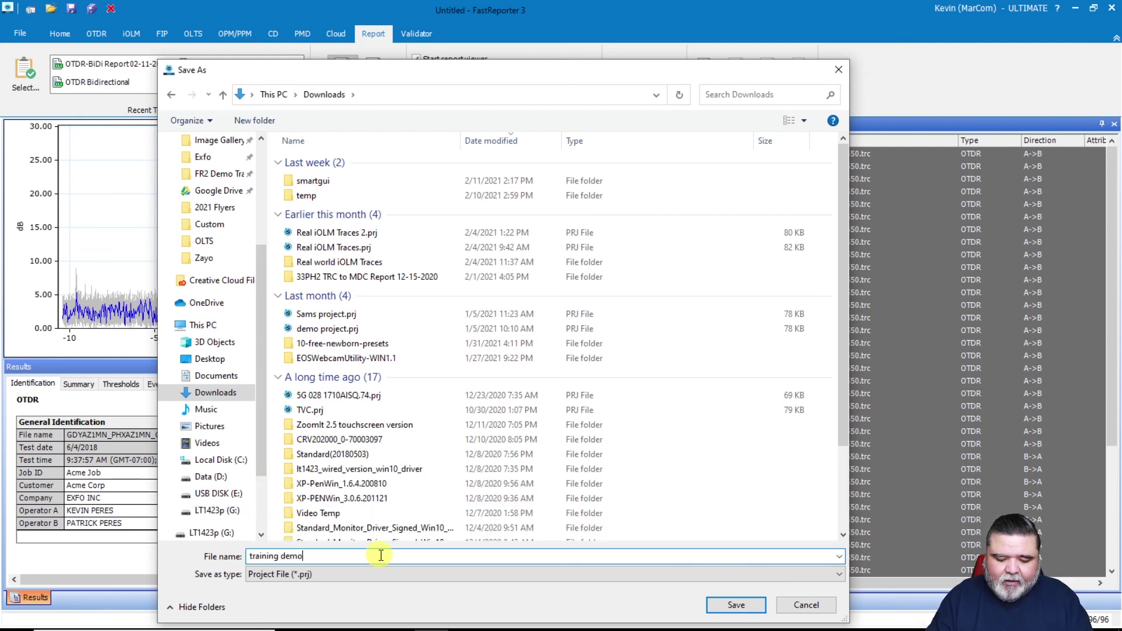
key("Return")
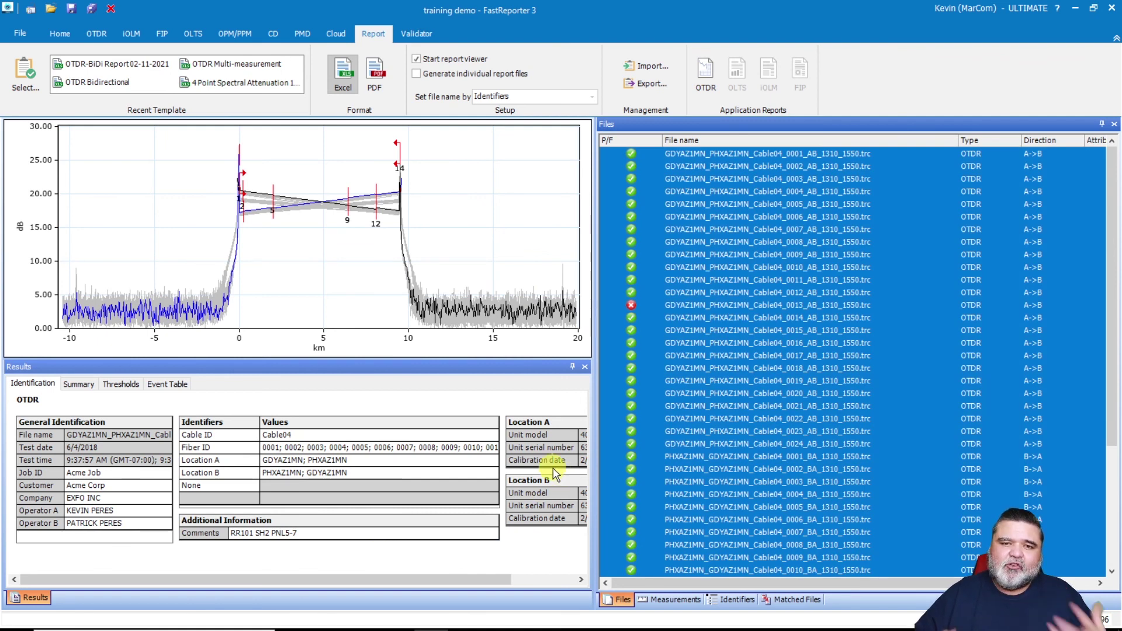
Check the recent projects list, which now includes training demo.prj, then dismiss it.
left_click(20, 33)
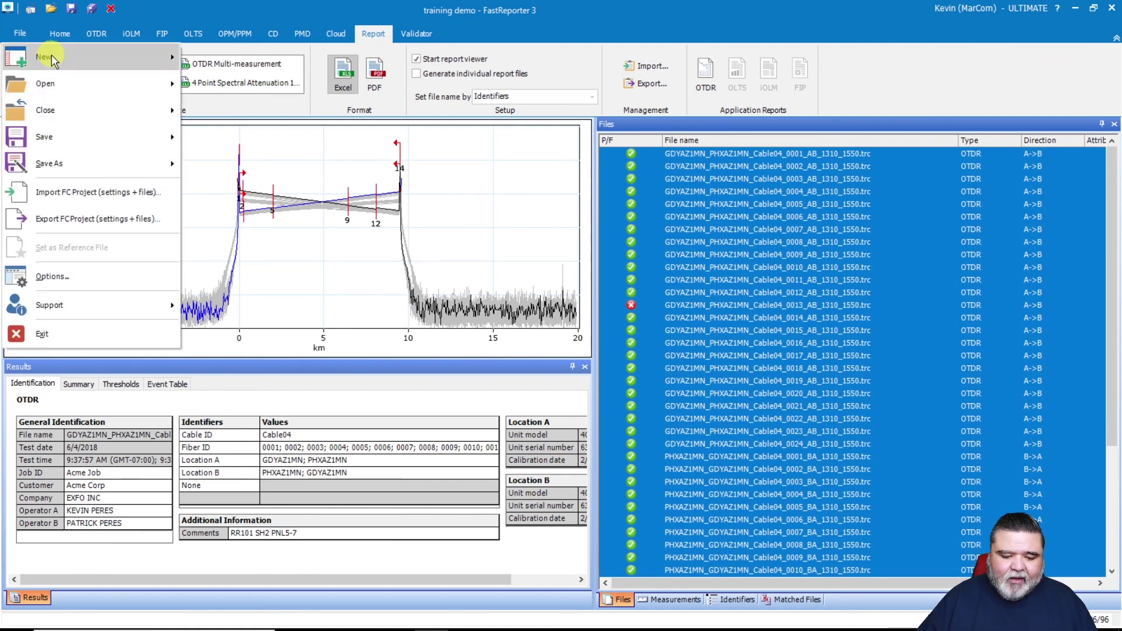
mouse_move(149, 83)
mouse_move(259, 146)
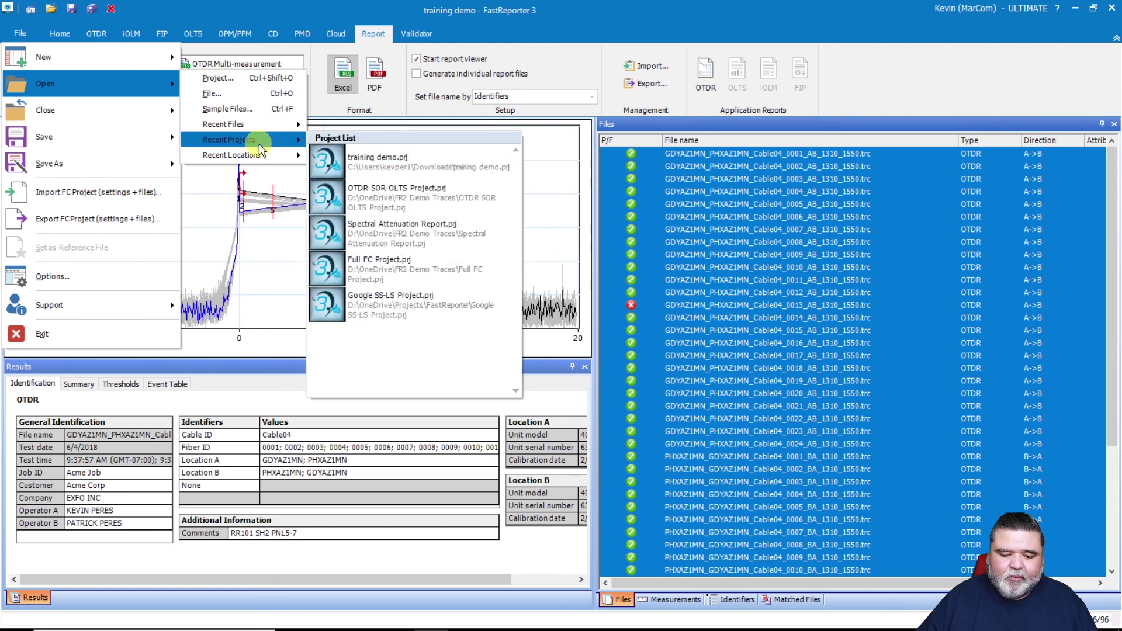
left_click(875, 89)
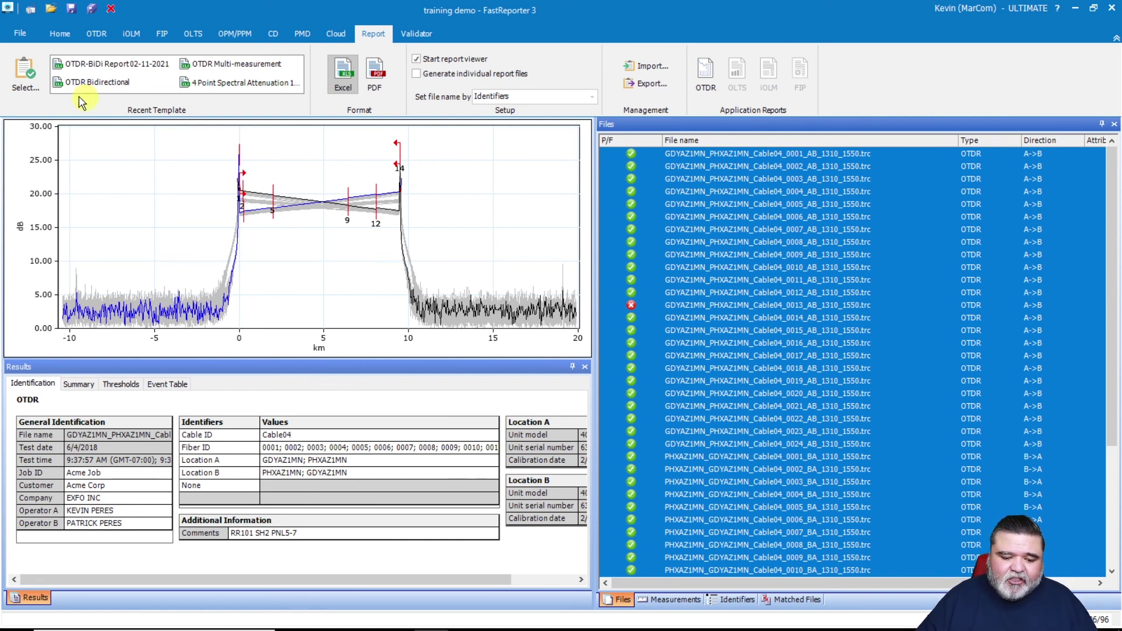
Open Full FC Project.prj from the recent projects list.
left_click(28, 36)
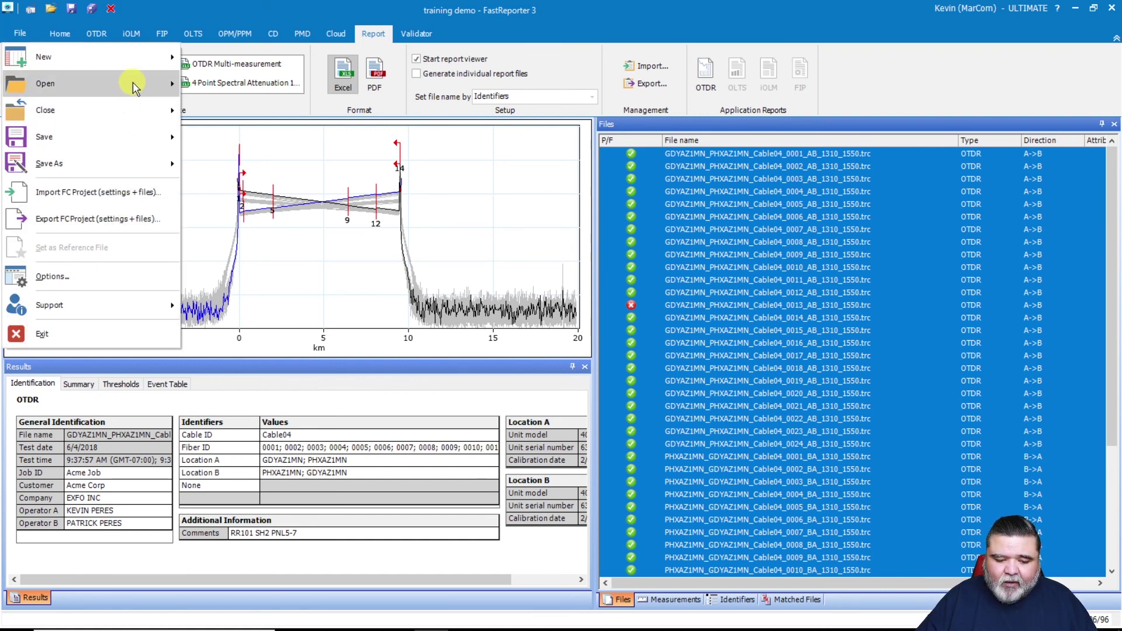
mouse_move(132, 82)
mouse_move(266, 145)
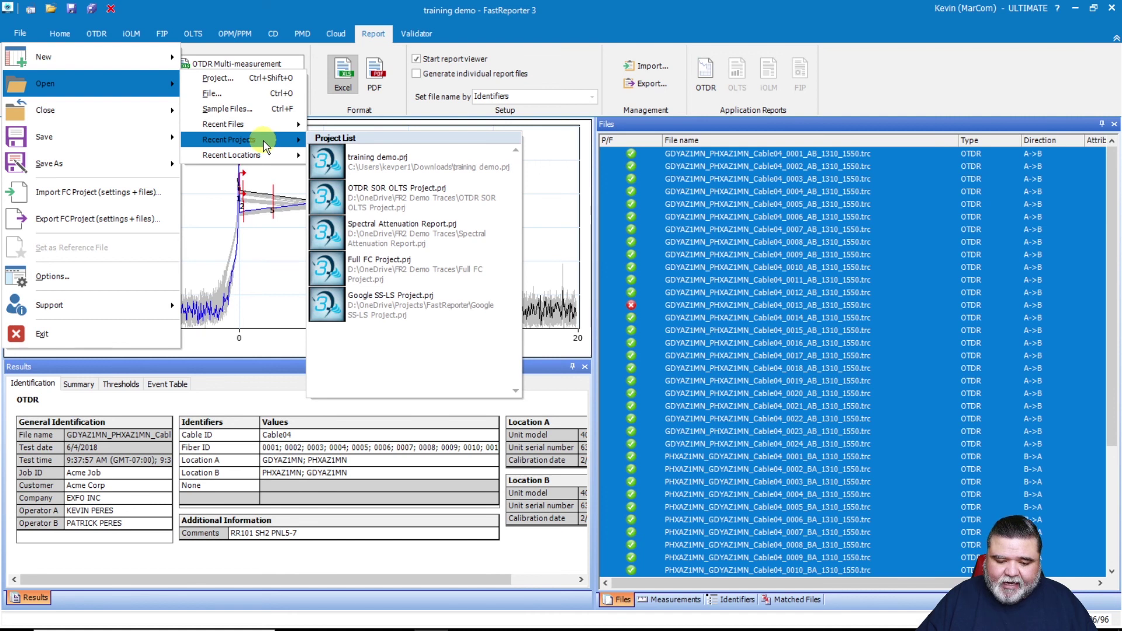
left_click(423, 277)
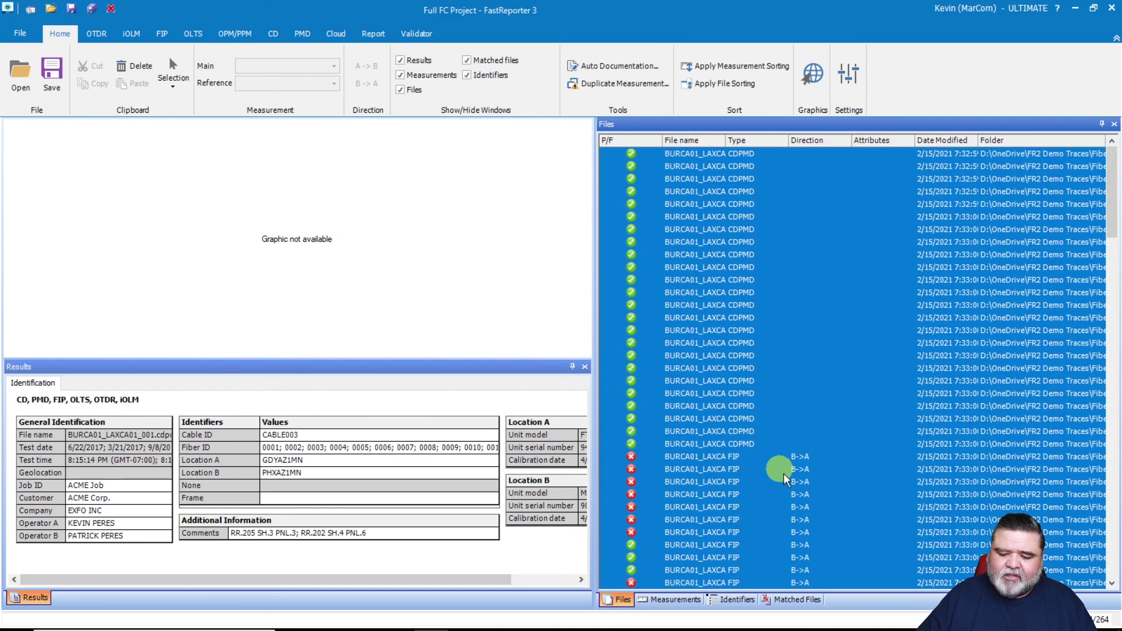
Generate a report with the Custom FC Report template from the My Custom folder.
scroll(795, 492, "up", 15)
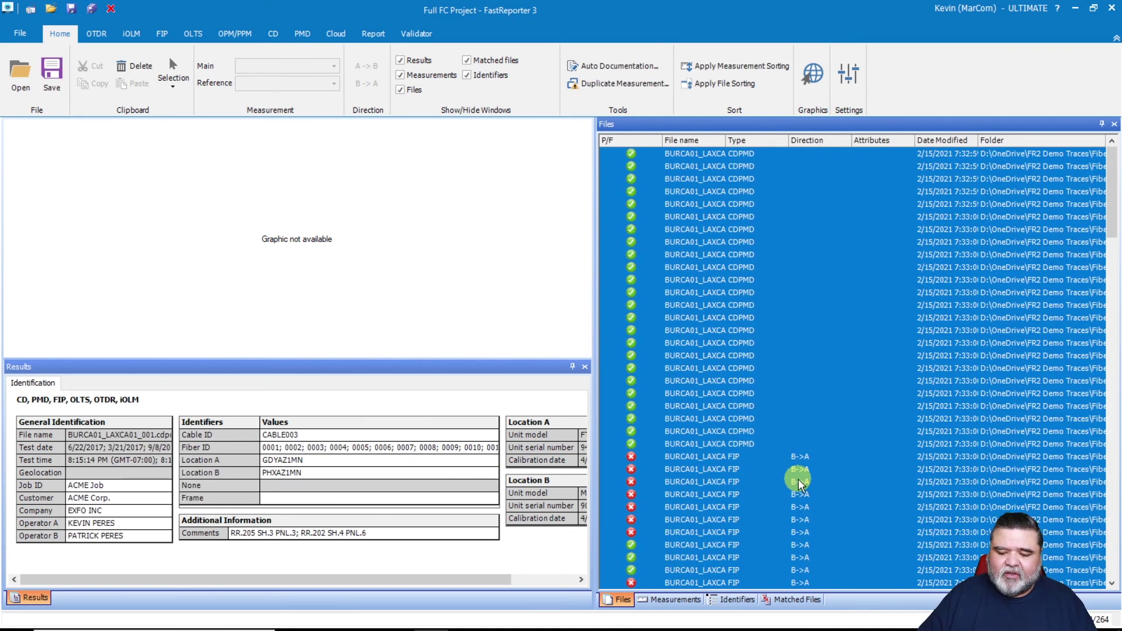
left_click(360, 36)
left_click(26, 73)
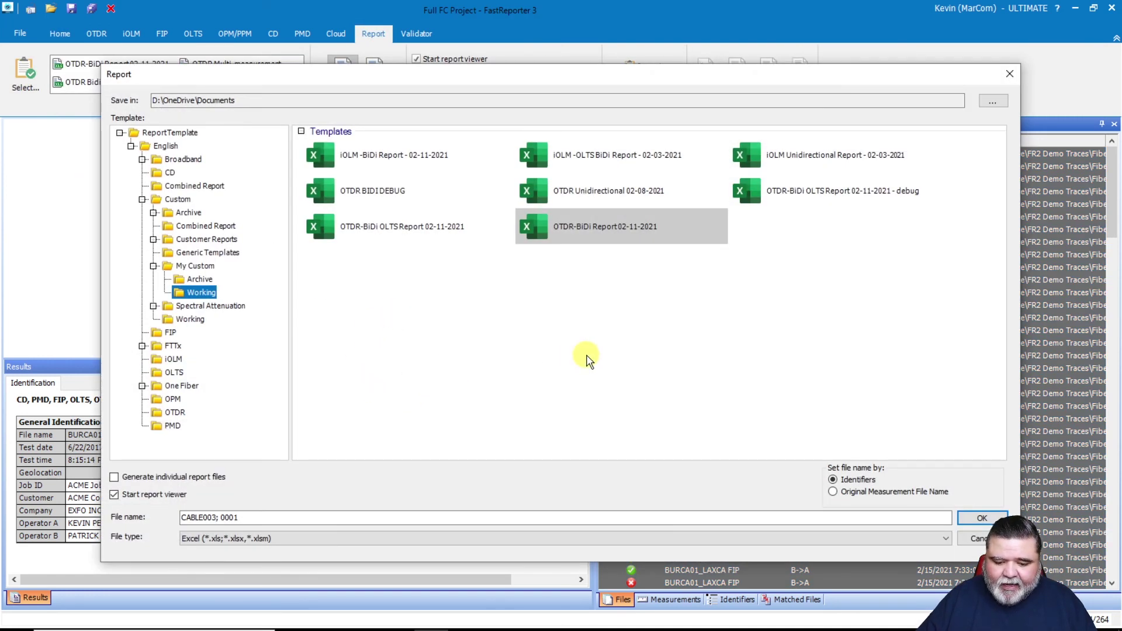
left_click(202, 267)
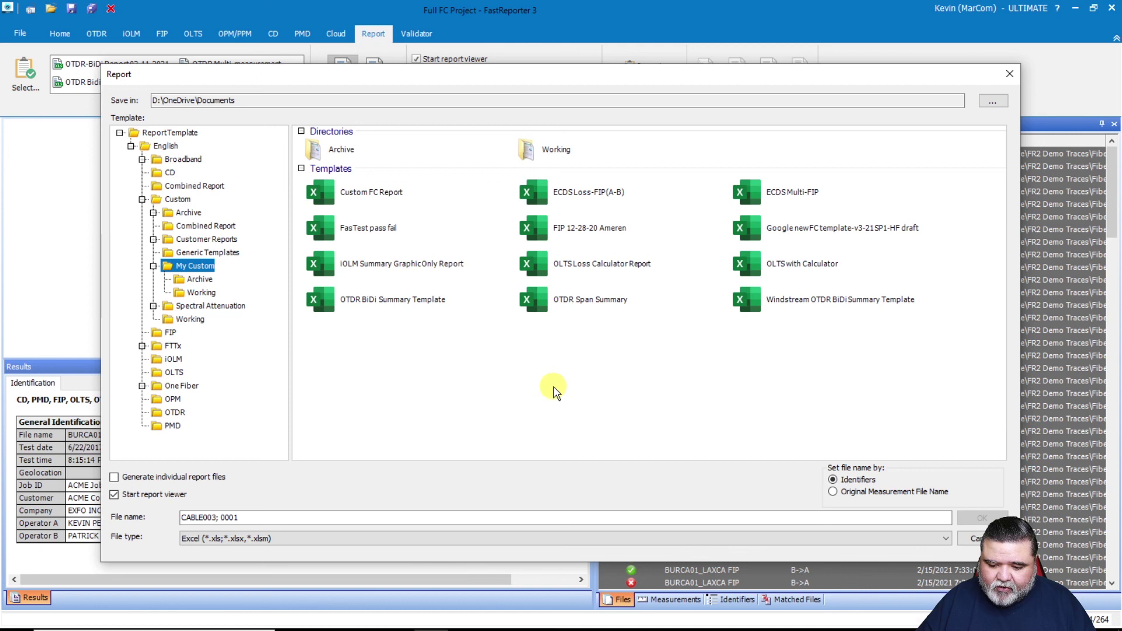
left_click(377, 193)
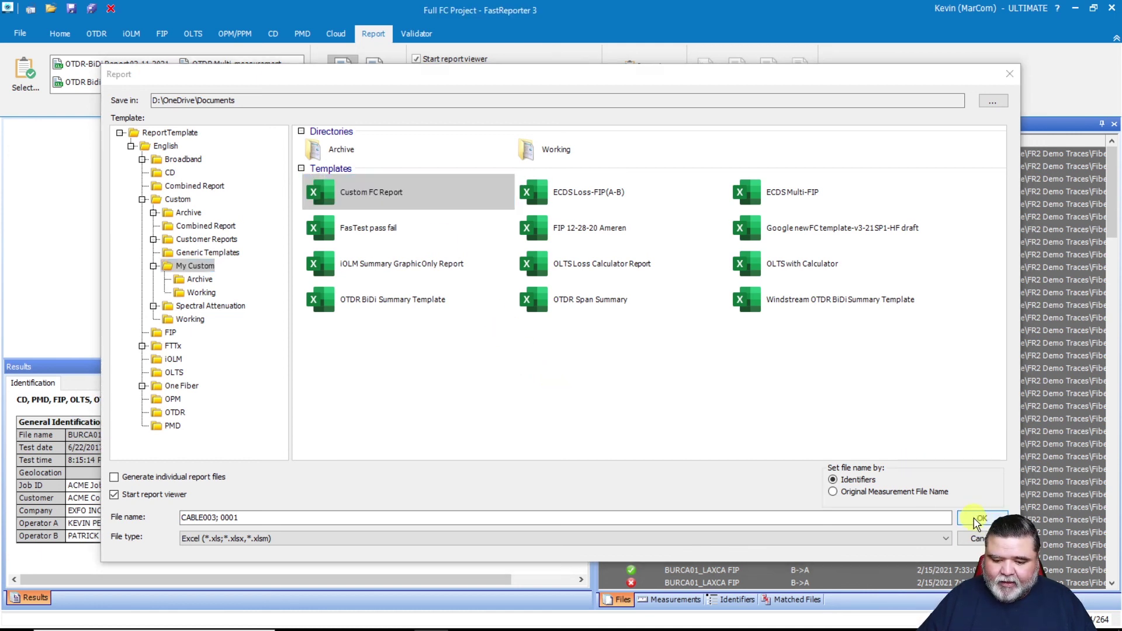
left_click(981, 520)
Replace the existing CABLE003; 0001 report file and review the generated workbook.
left_click(611, 370)
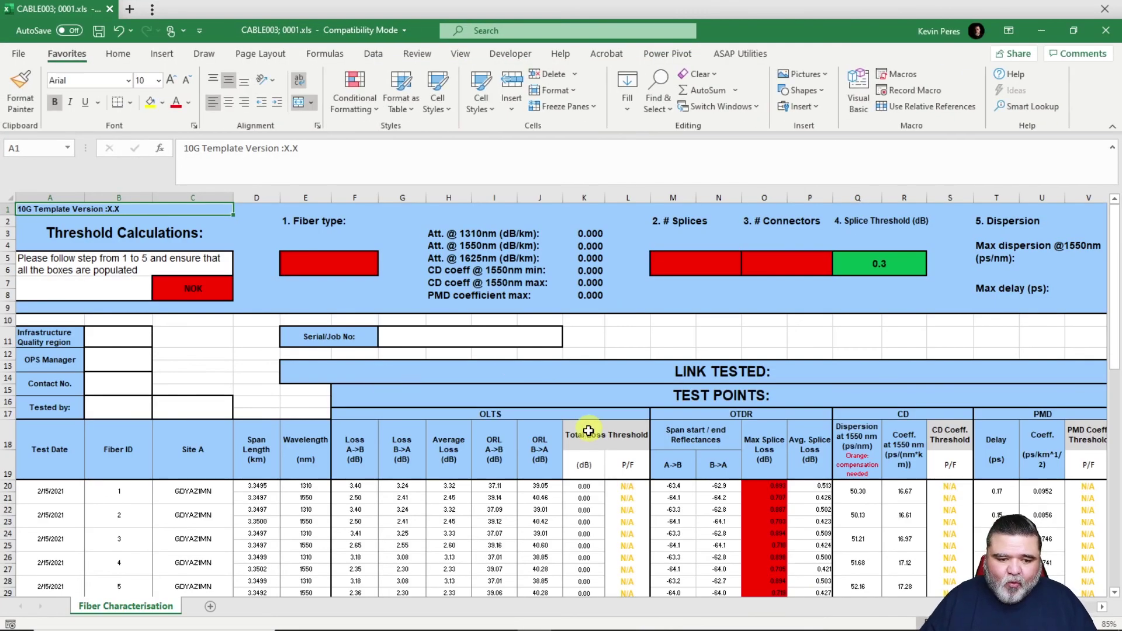
scroll(539, 527, "down", 3)
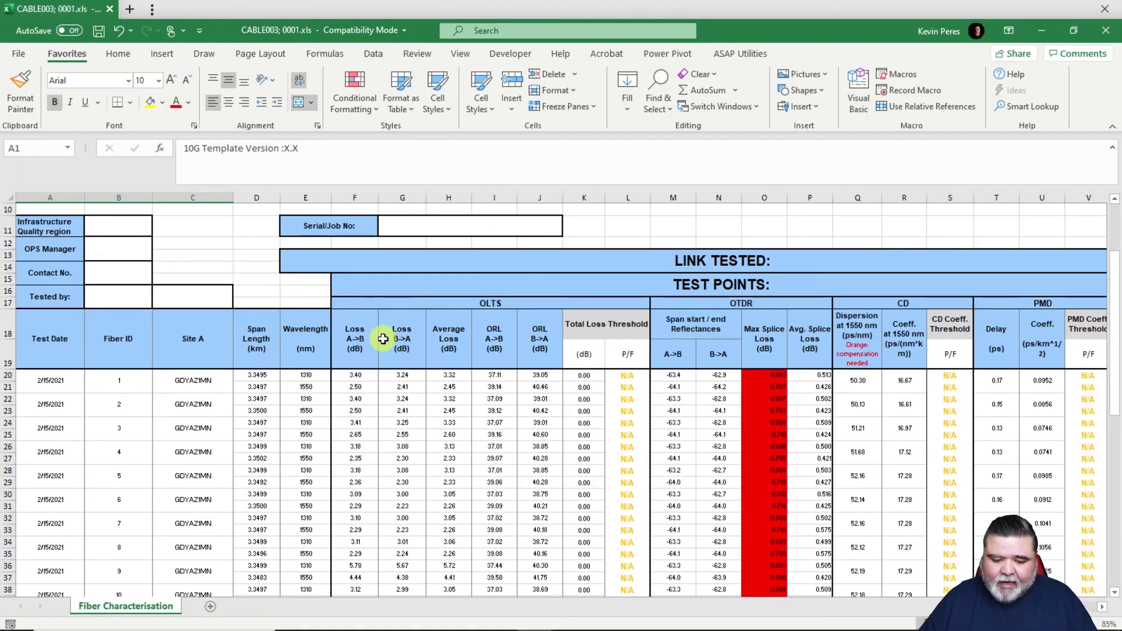
scroll(225, 388, "up", 4)
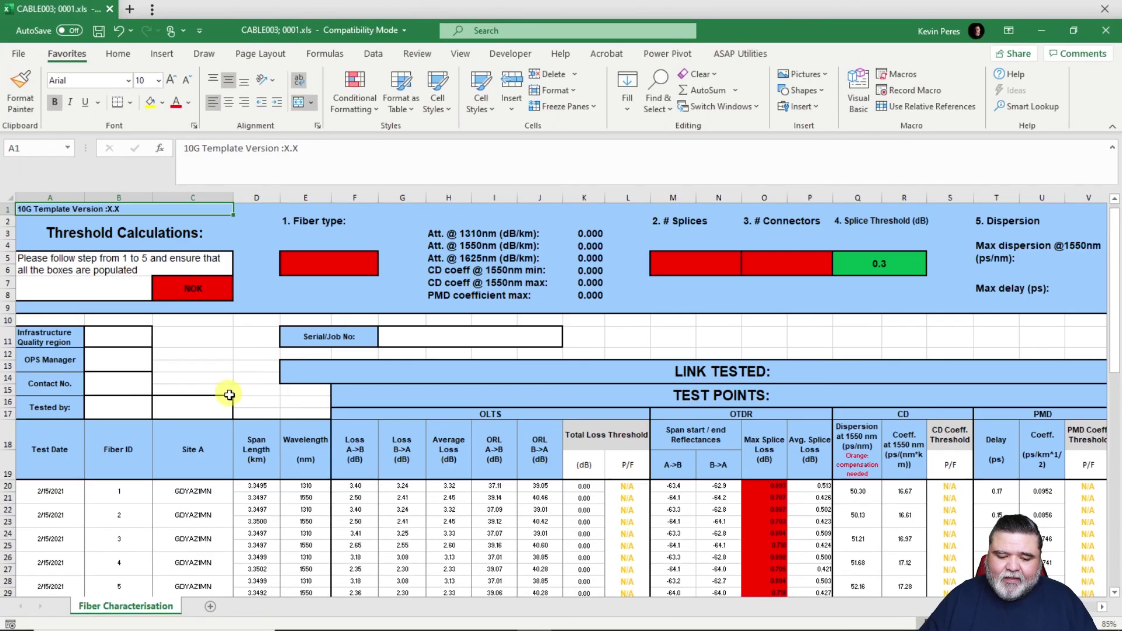
Set fiber type G652D in E5, 3 splices in M5 and 2 connectors in O5.
left_click(315, 266)
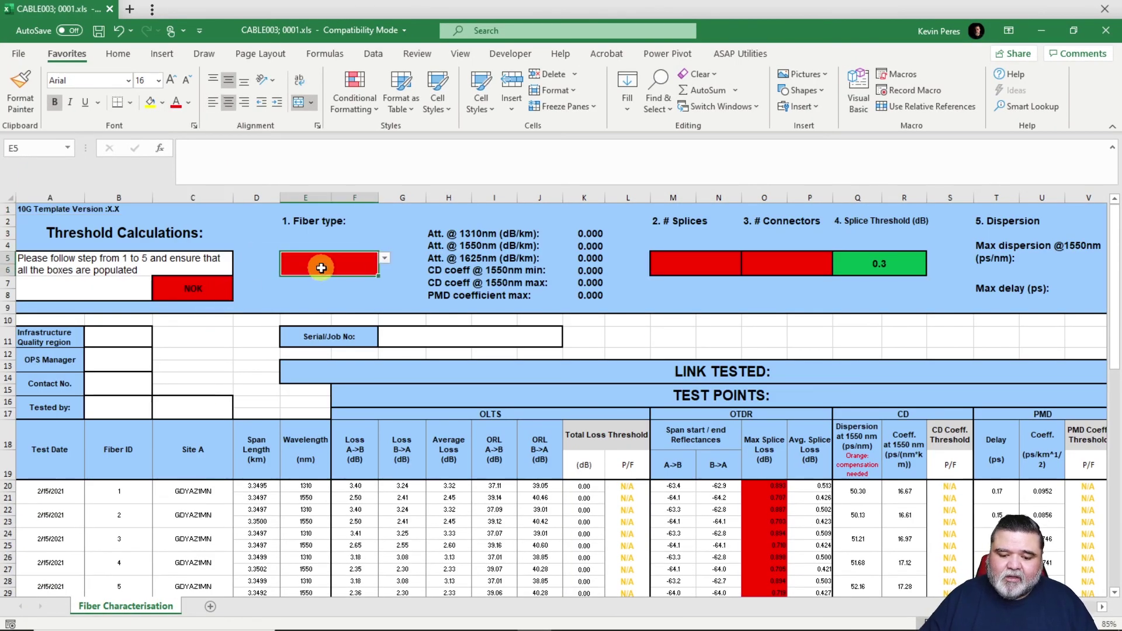
left_click(384, 259)
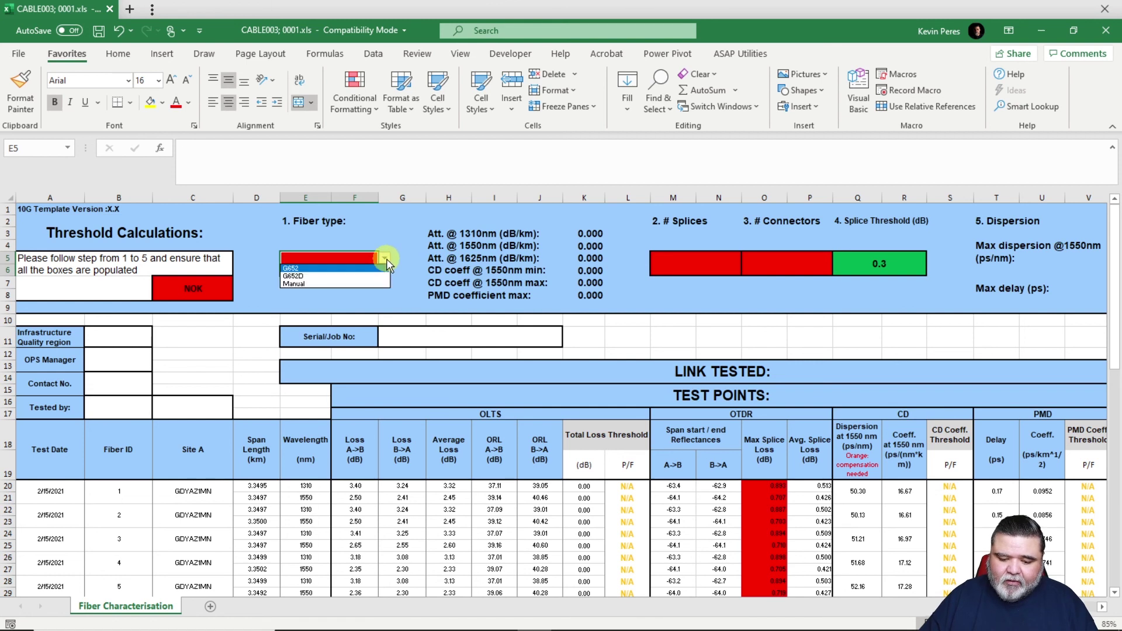
left_click(350, 280)
left_click(688, 269)
type("3")
left_click(783, 268)
type("2")
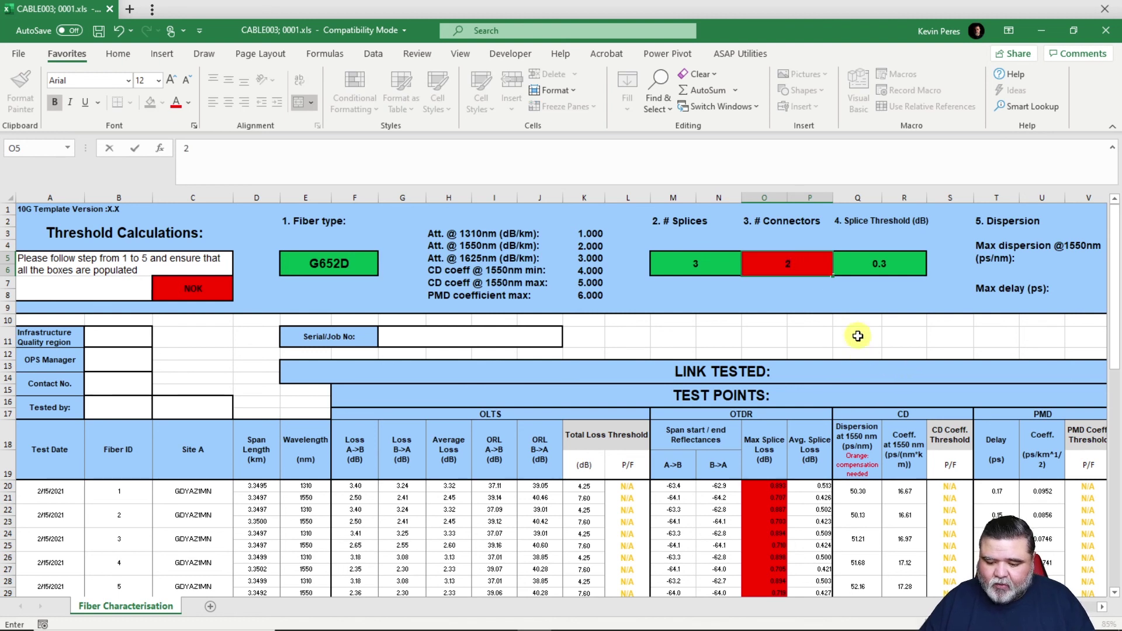
left_click(857, 336)
Review the PASS/FAIL results, then close Excel without saving.
scroll(671, 508, "down", 4)
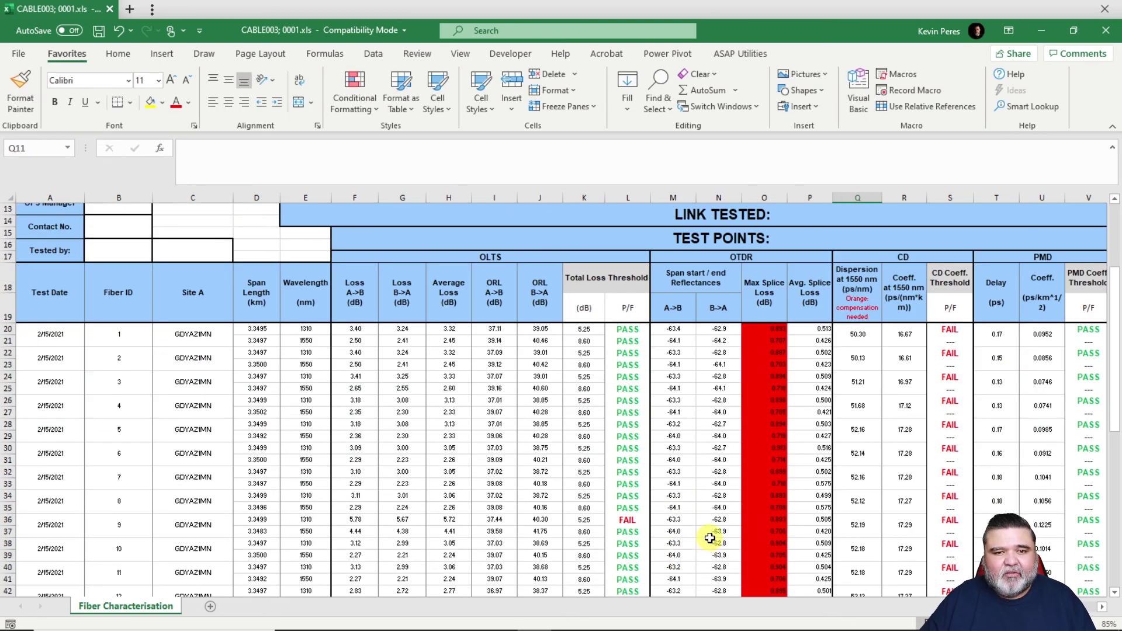
scroll(710, 535, "up", 4)
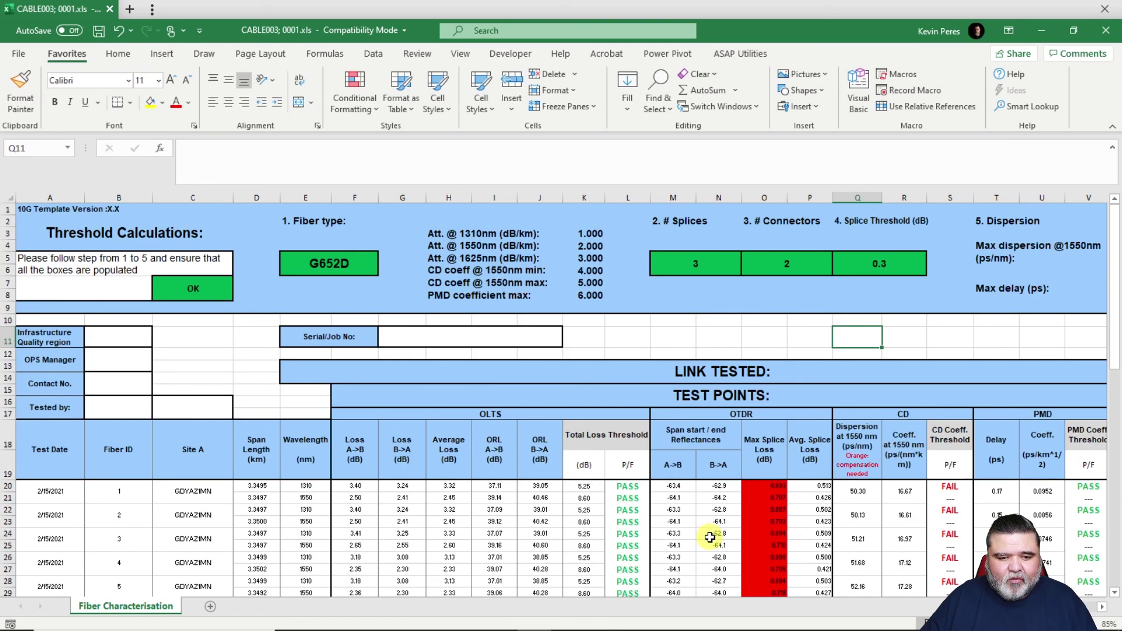
left_click(1094, 15)
left_click(570, 335)
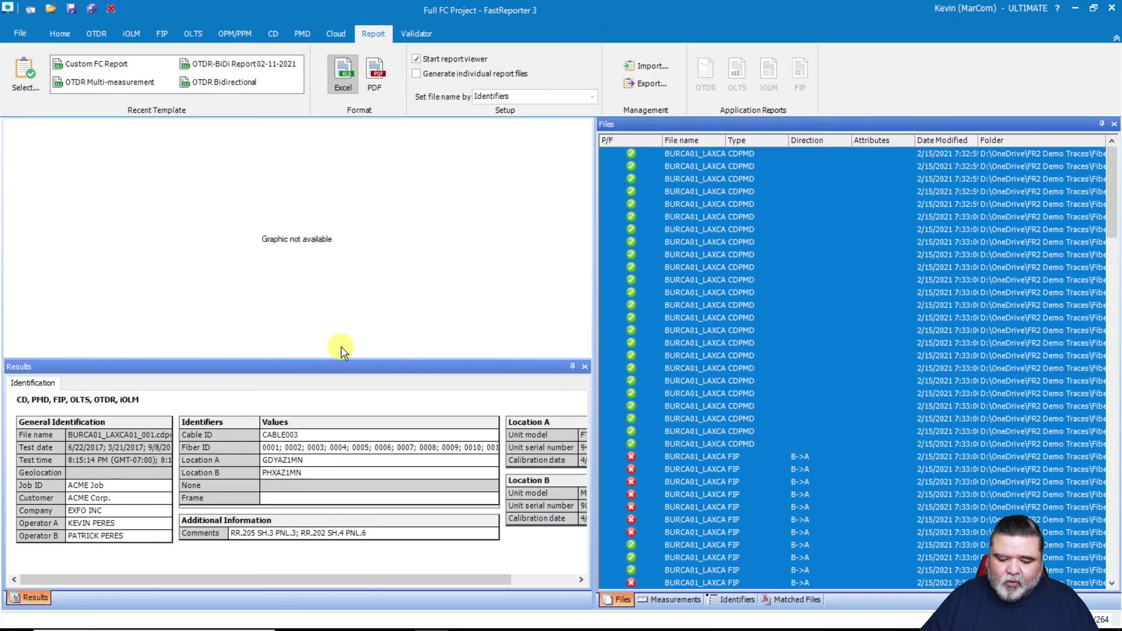